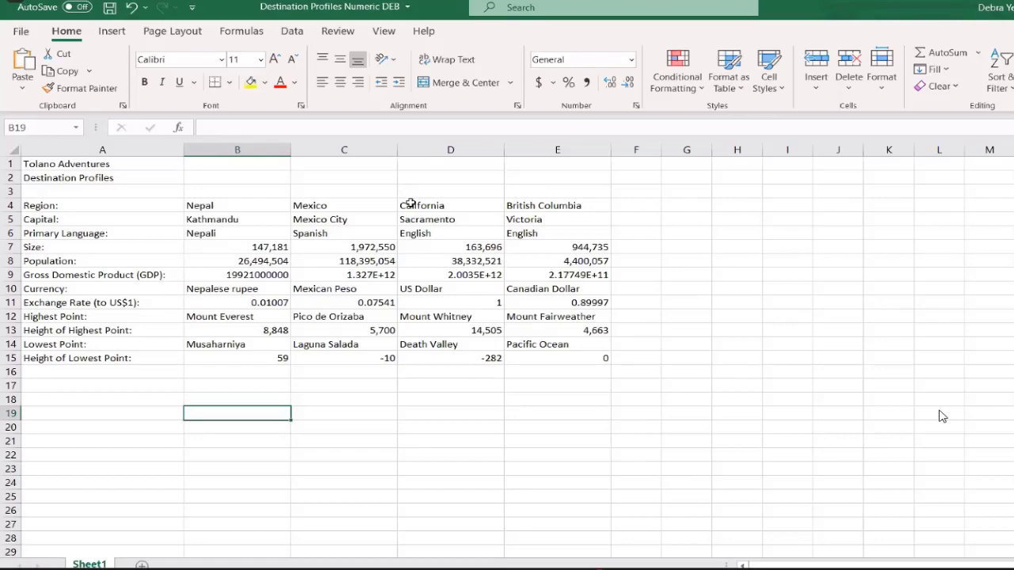
- Select California's cell D4 and bring up its number format options
left_click(410, 203)
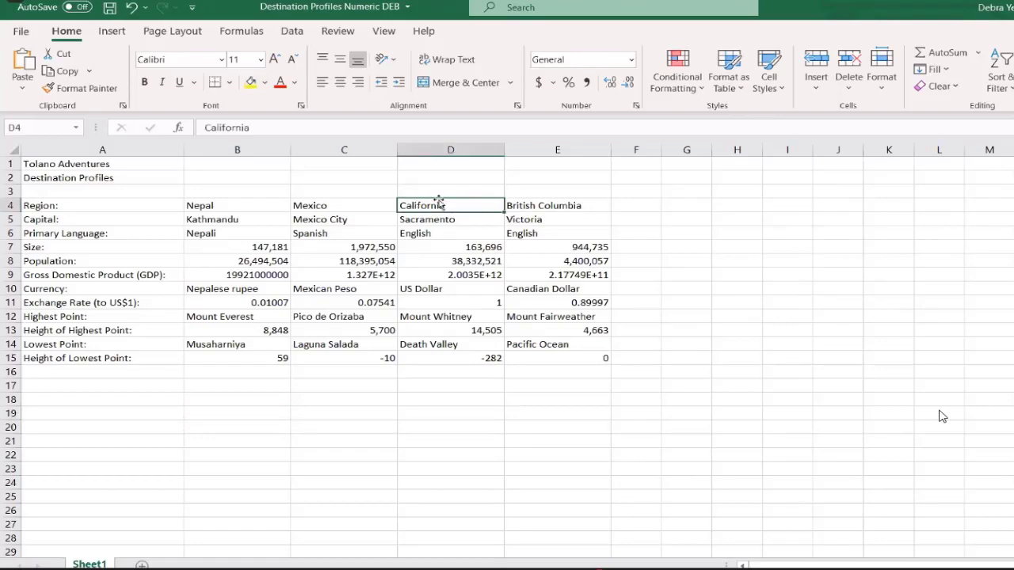
left_click(631, 60)
left_click(631, 62)
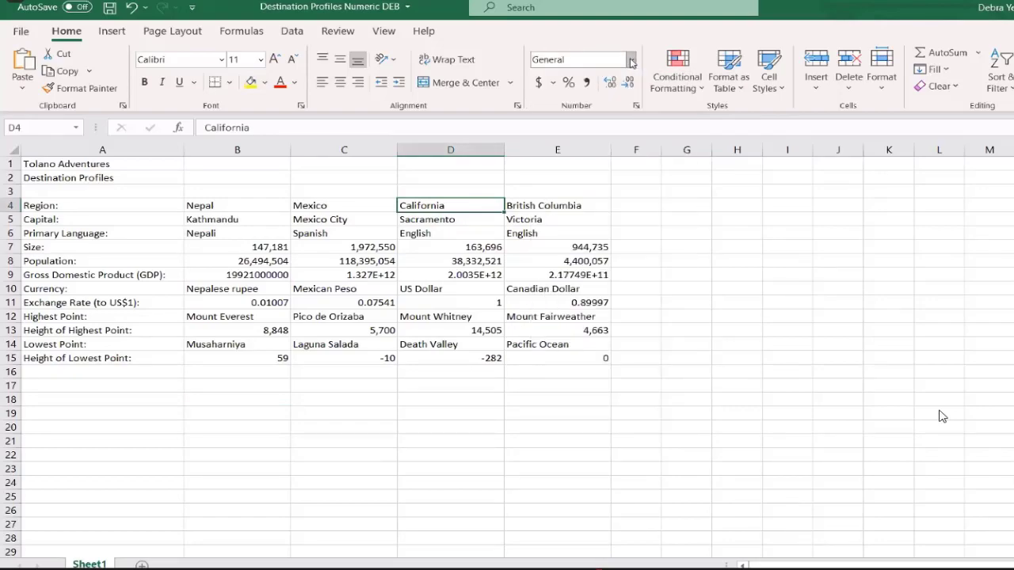
left_click(635, 107)
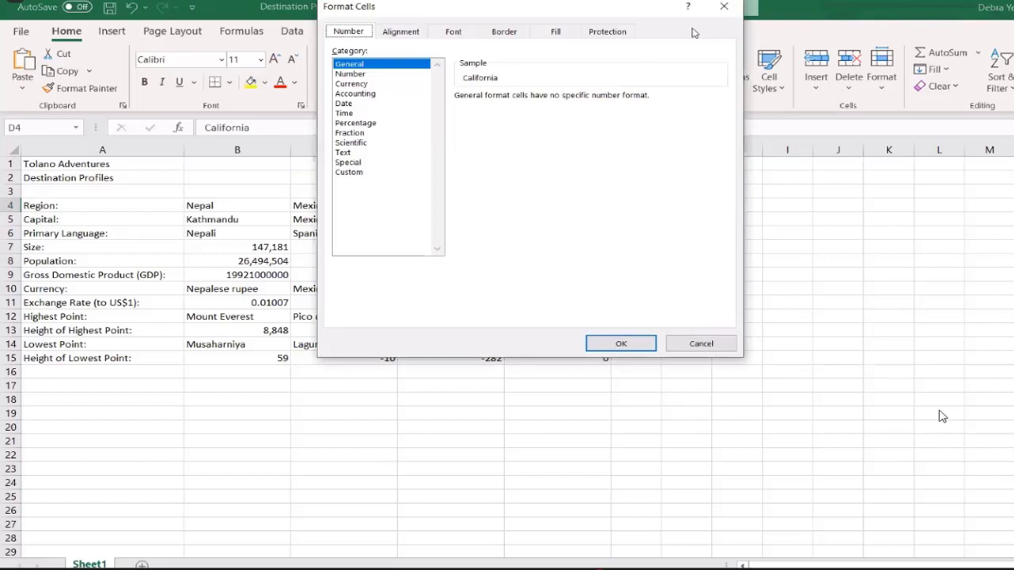
left_click(724, 6)
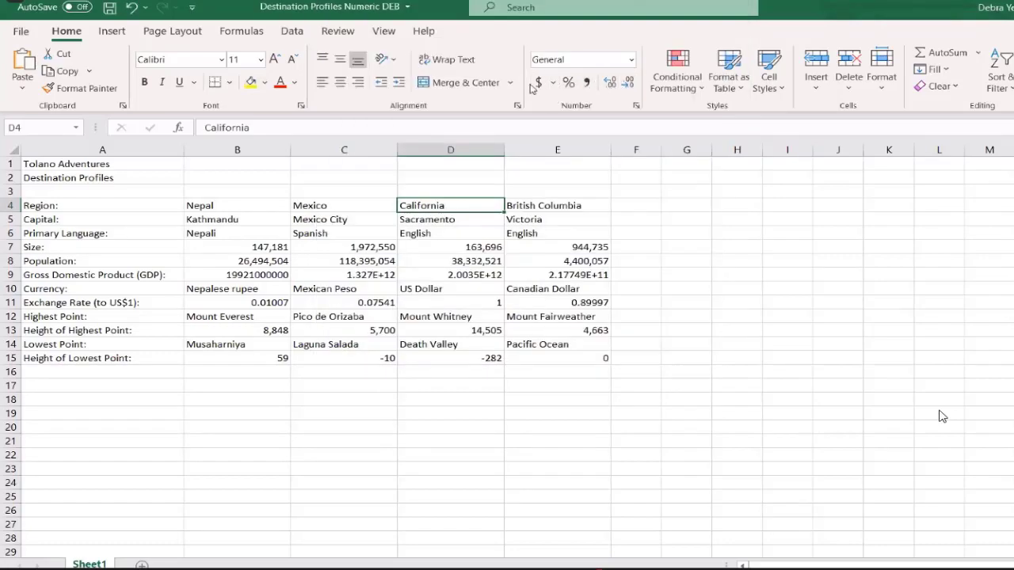
left_click(637, 107)
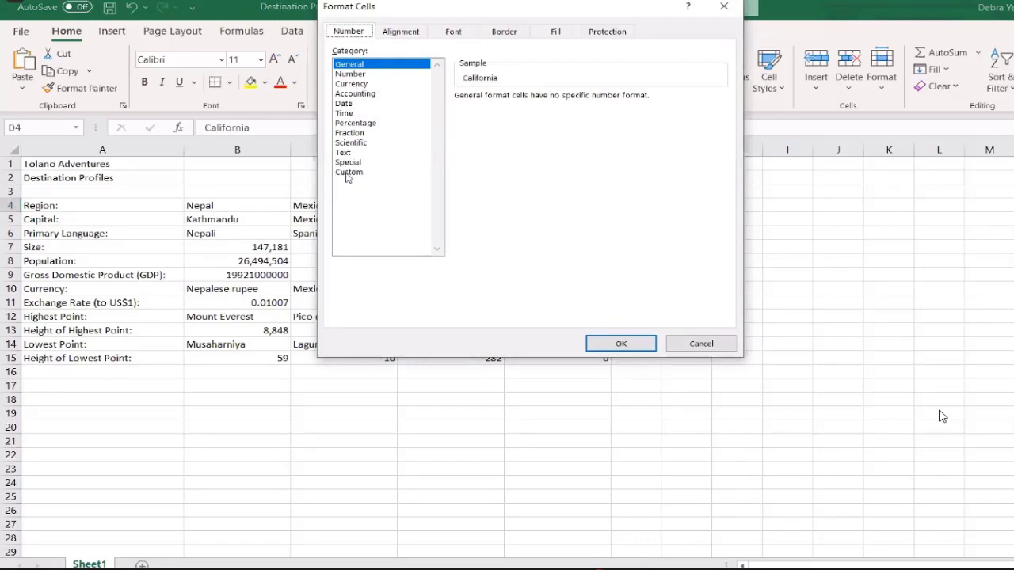
- Choose the English (Canada) Social Insurance Number format, then view it as Custom code 000 000 000
left_click(353, 164)
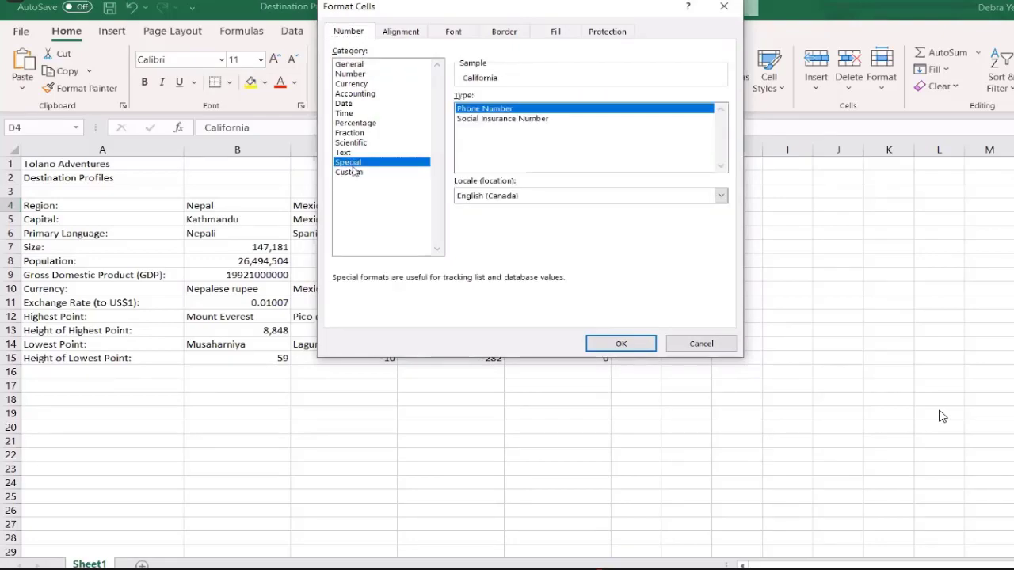
left_click(349, 174)
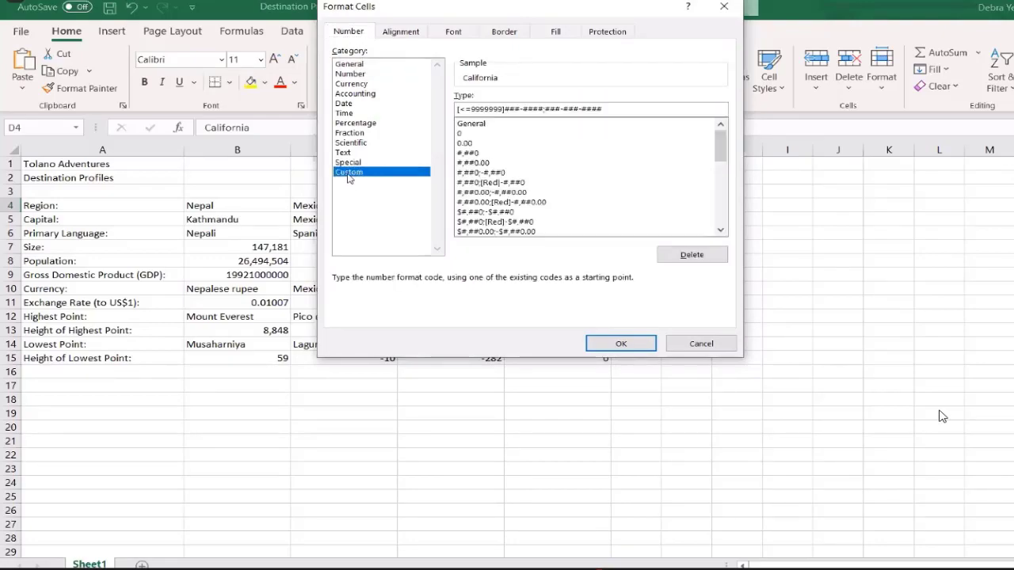
left_click(344, 164)
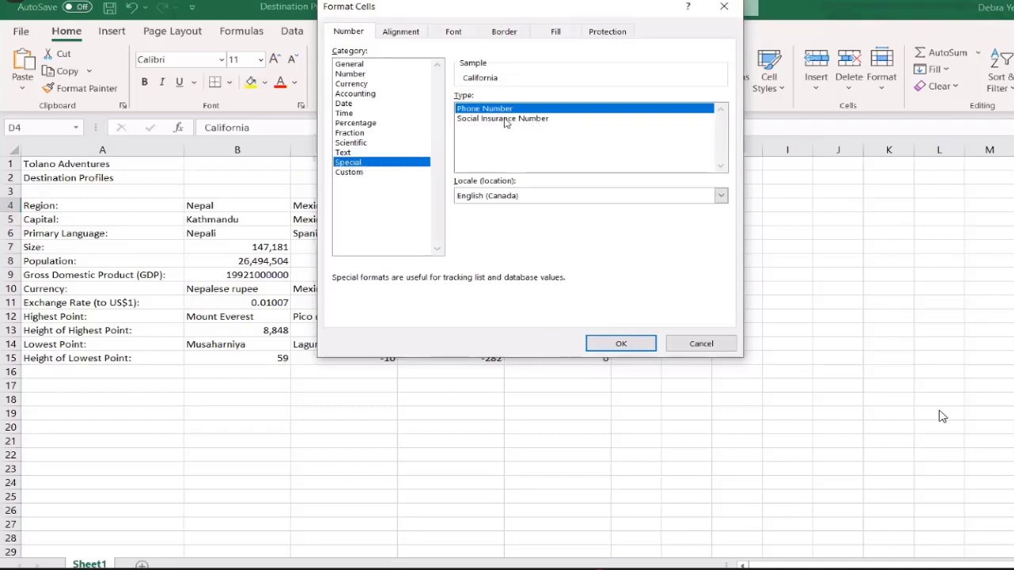
left_click(523, 198)
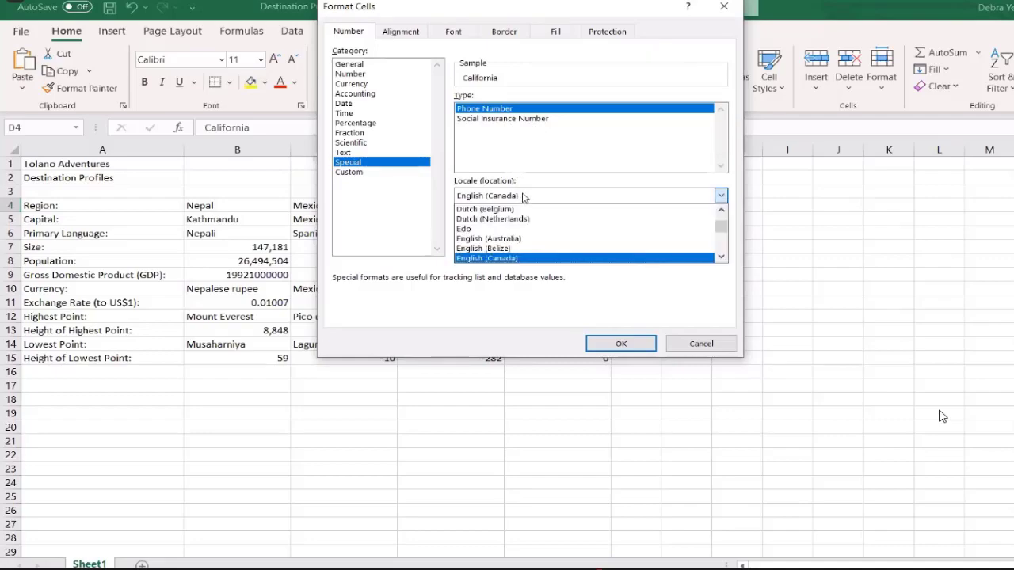
left_click(524, 258)
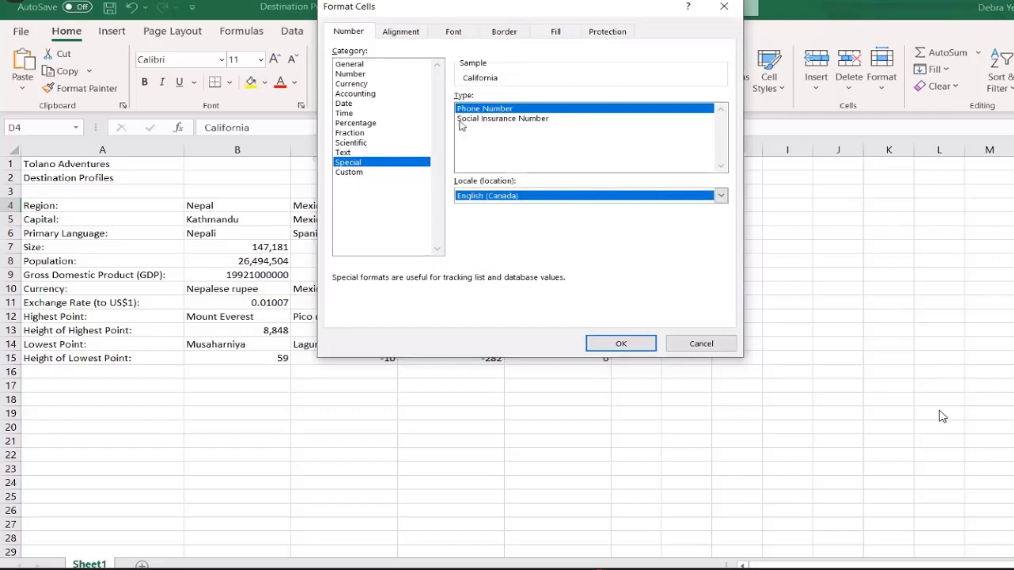
left_click(478, 120)
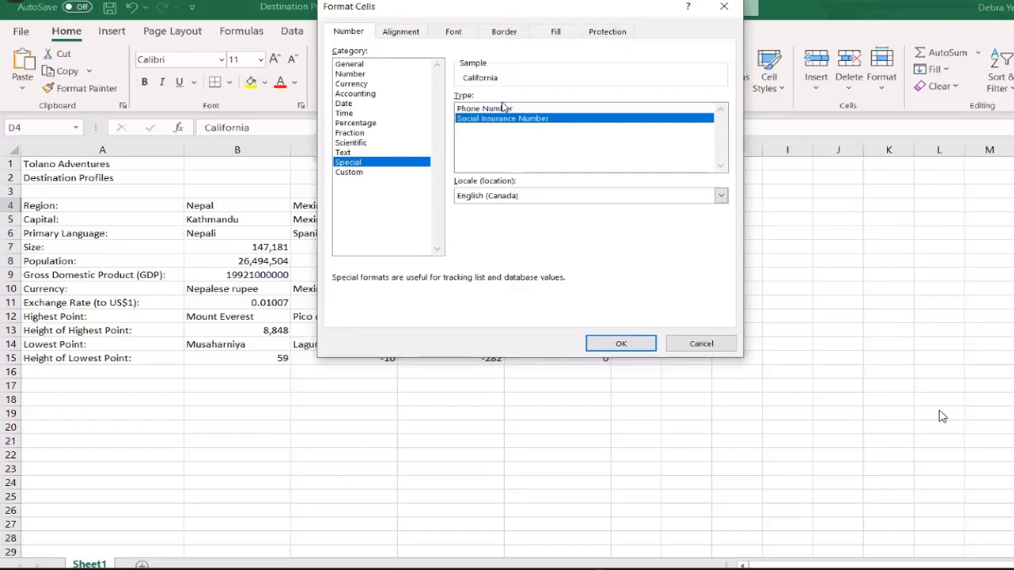
left_click(365, 174)
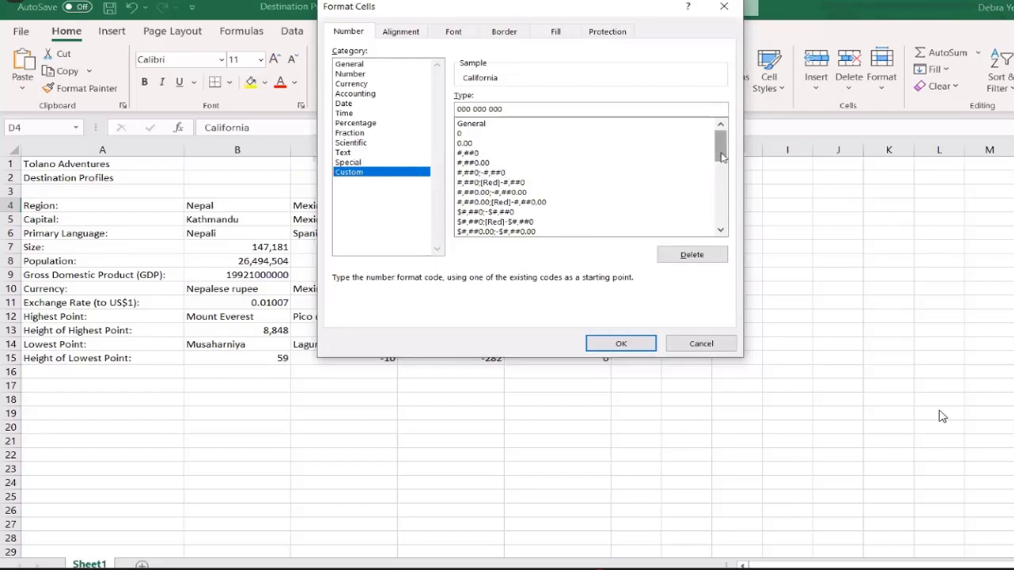
- Scroll the Custom type list, then cancel Format Cells without applying any format
mouse_move(722, 156)
left_mouse_down()
mouse_move(719, 227)
mouse_move(722, 143)
left_mouse_up()
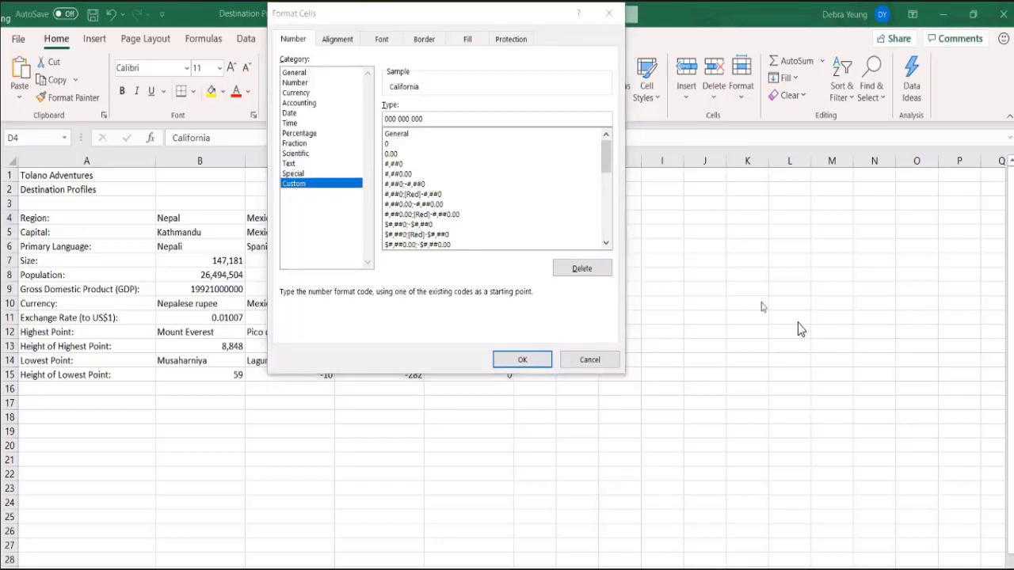
left_click(590, 366)
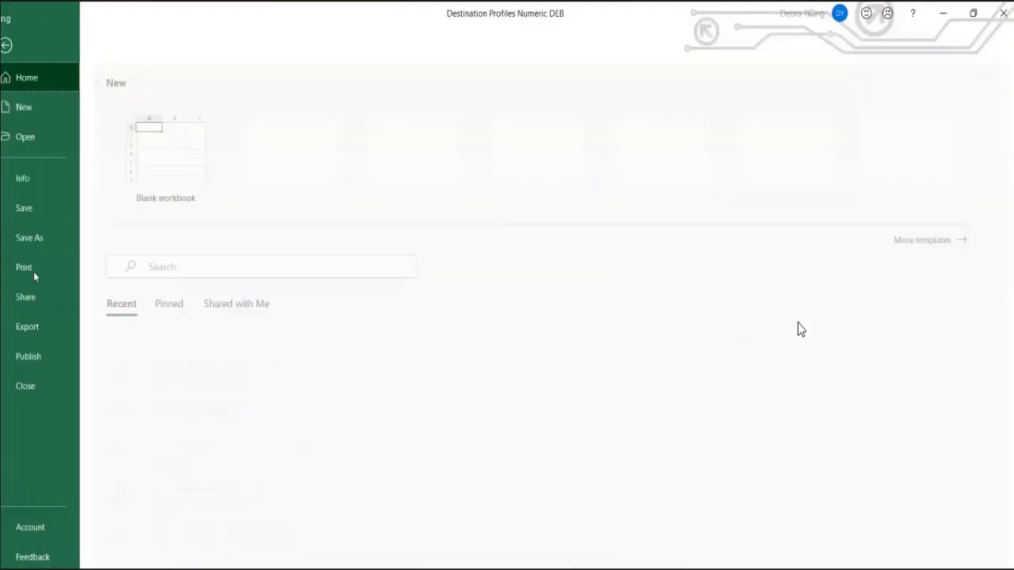
left_click(17, 38)
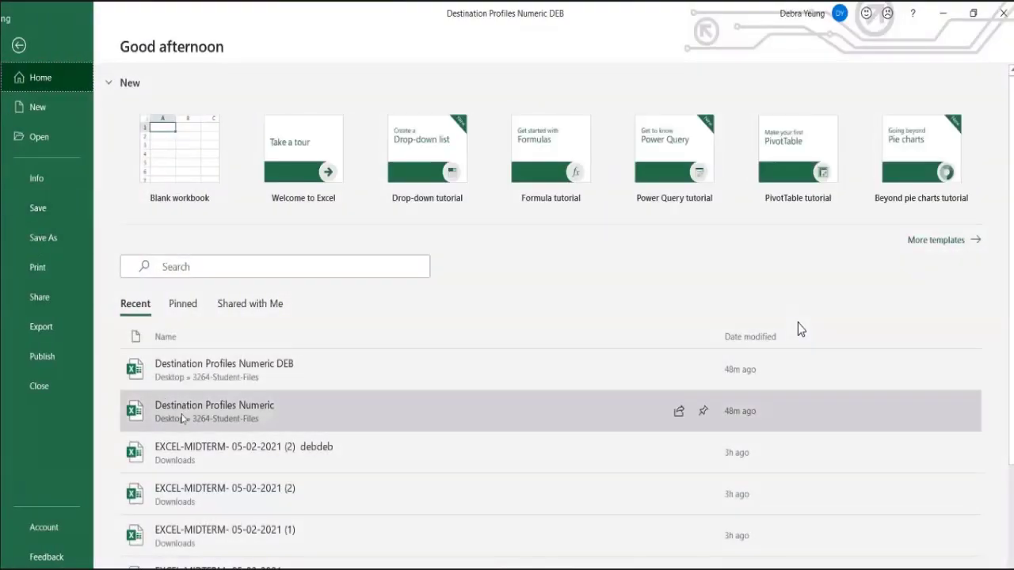
key("Escape")
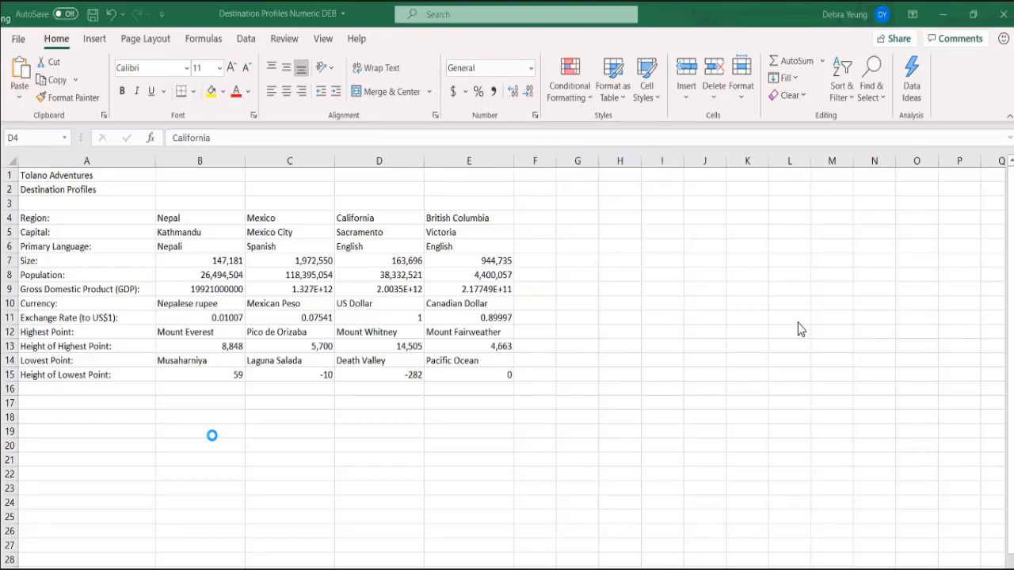
- Open Format Cells with Ctrl+1 and select the Number category
key("ctrl+1")
key("Tab")
key("Down")
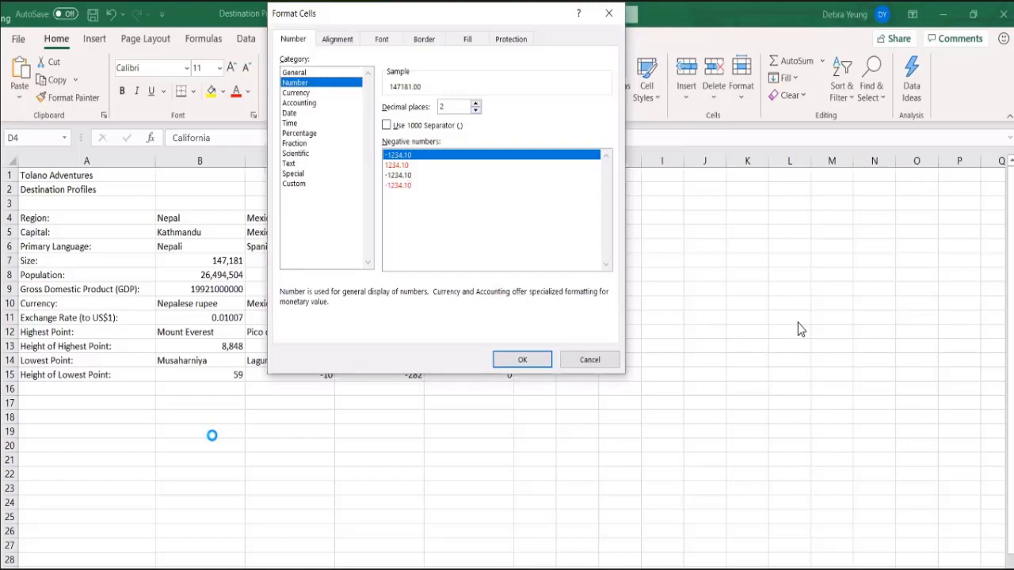
- Apply 0 decimal places with a 1000 separator to the Size figures, then dismiss the paste suggestion
key("Tab")
type("0")
key("alt+u")
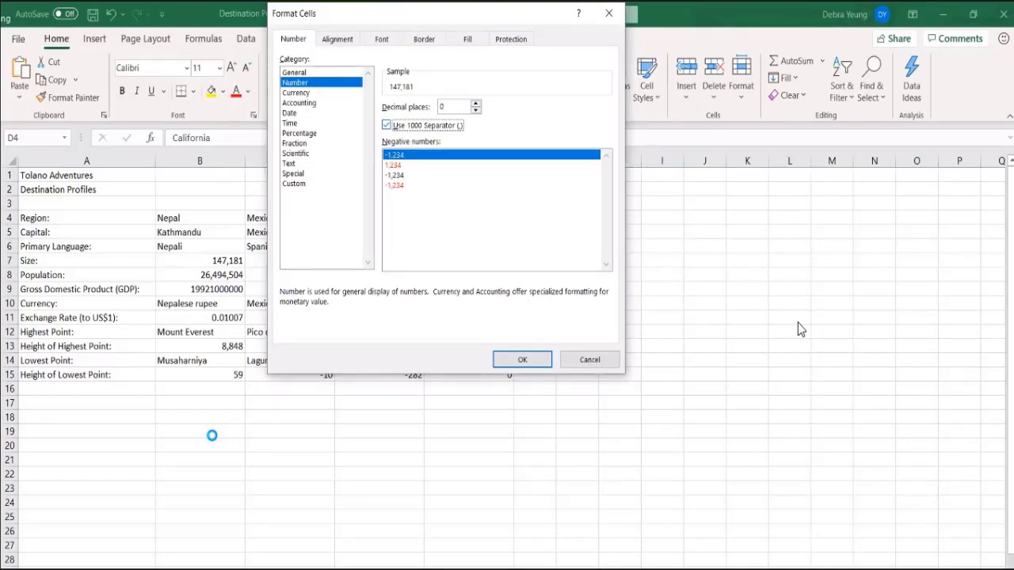
key("Return")
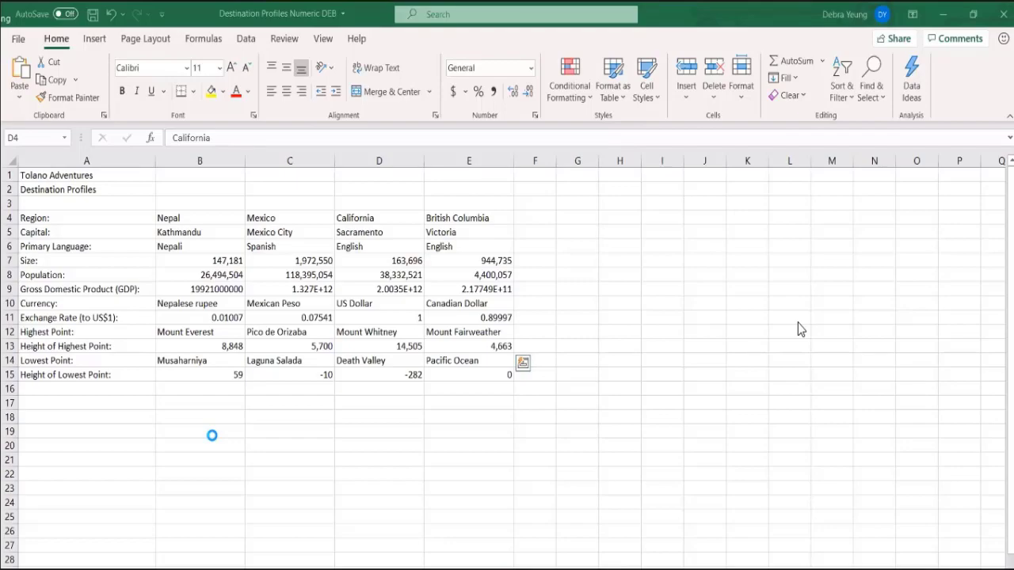
key("Escape")
- Reopen Format Cells, browse the Custom format codes, and close it without applying anything
key("ctrl+1")
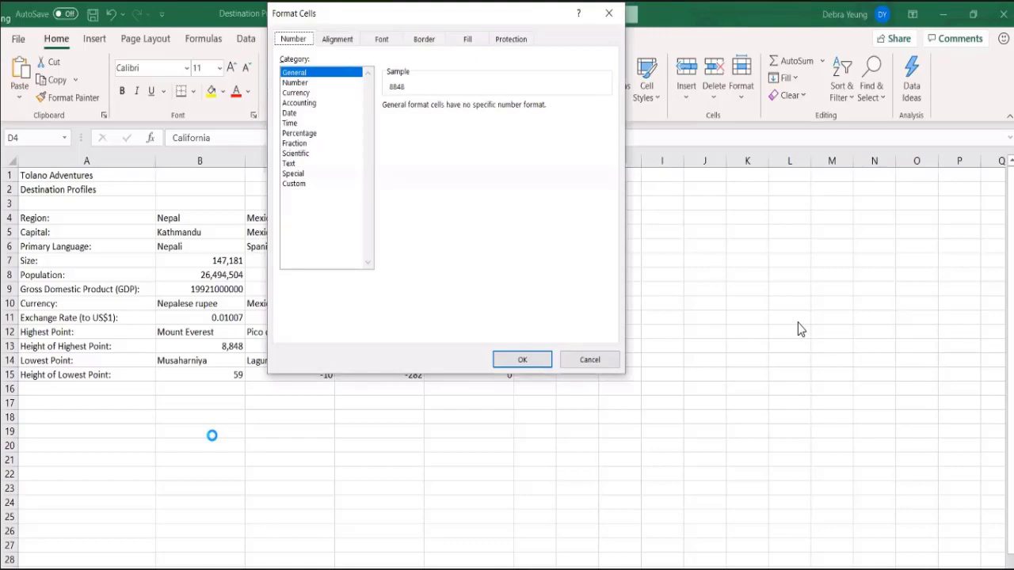
key("End")
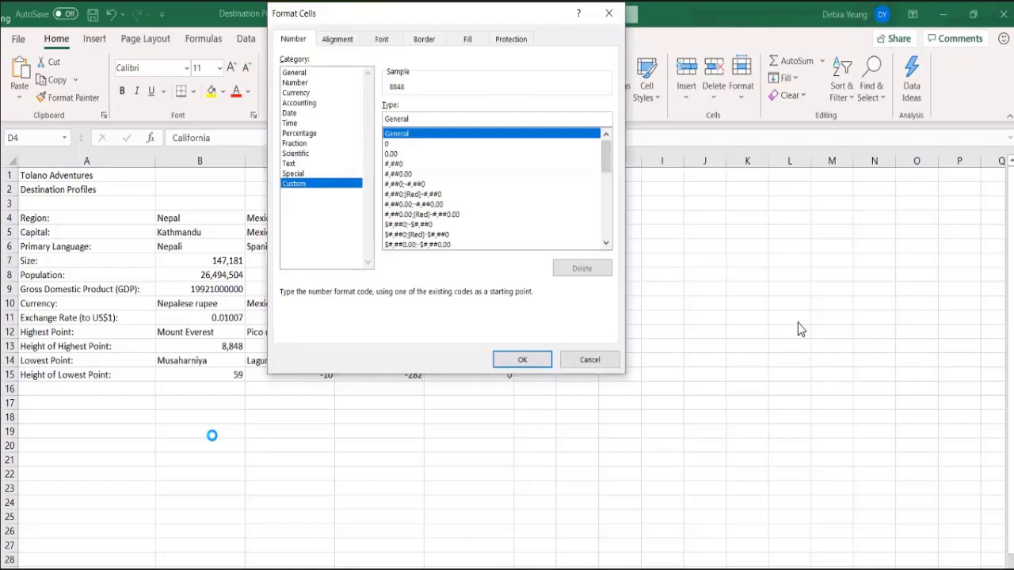
key("Down")
key("Down")
key("Down")
key("Return")
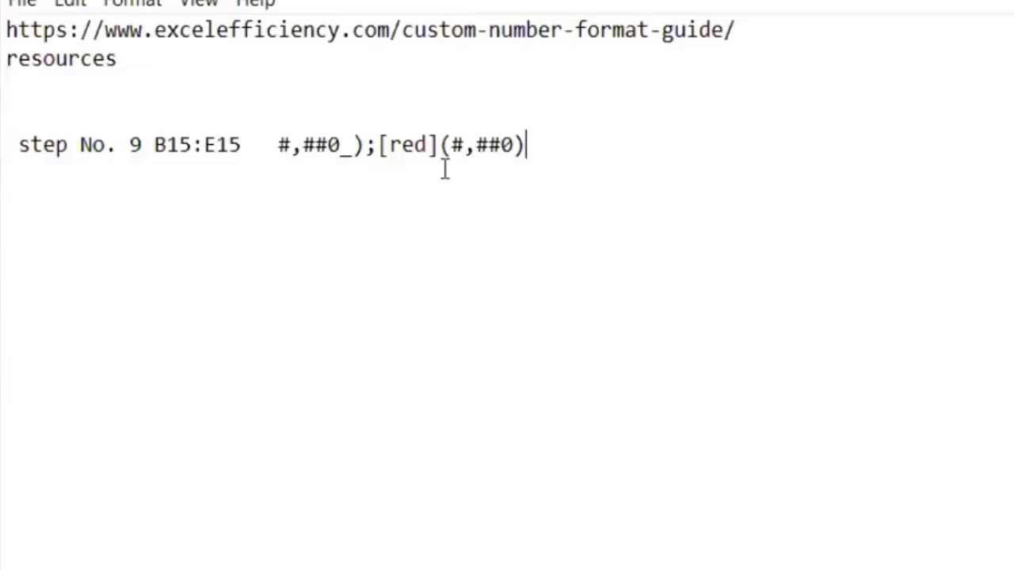
- Select the step 9 code #,##0_);[red](#,##0) in the notes and return to Excel
left_click_drag(555, 148, 278, 148)
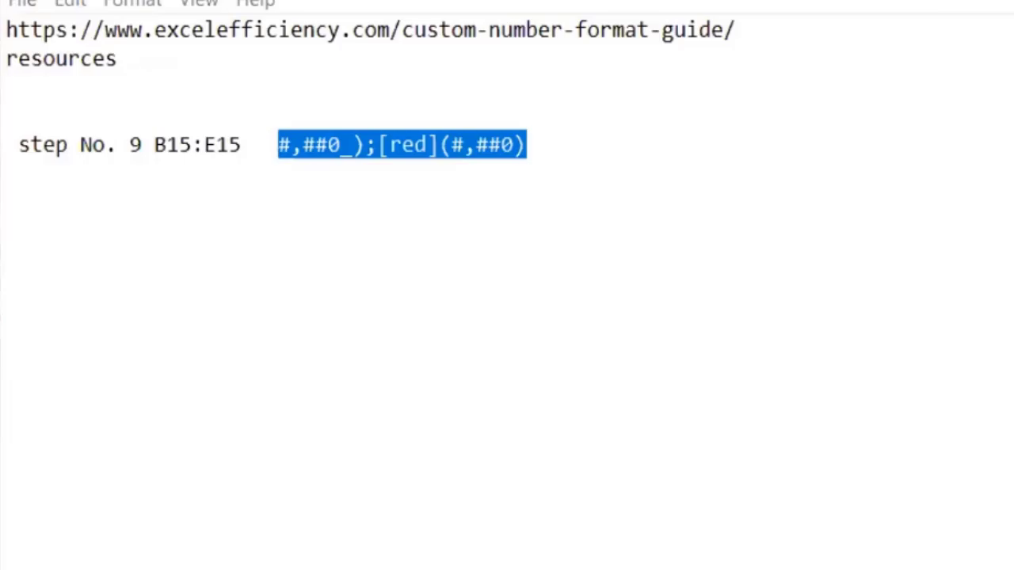
key("alt+Tab")
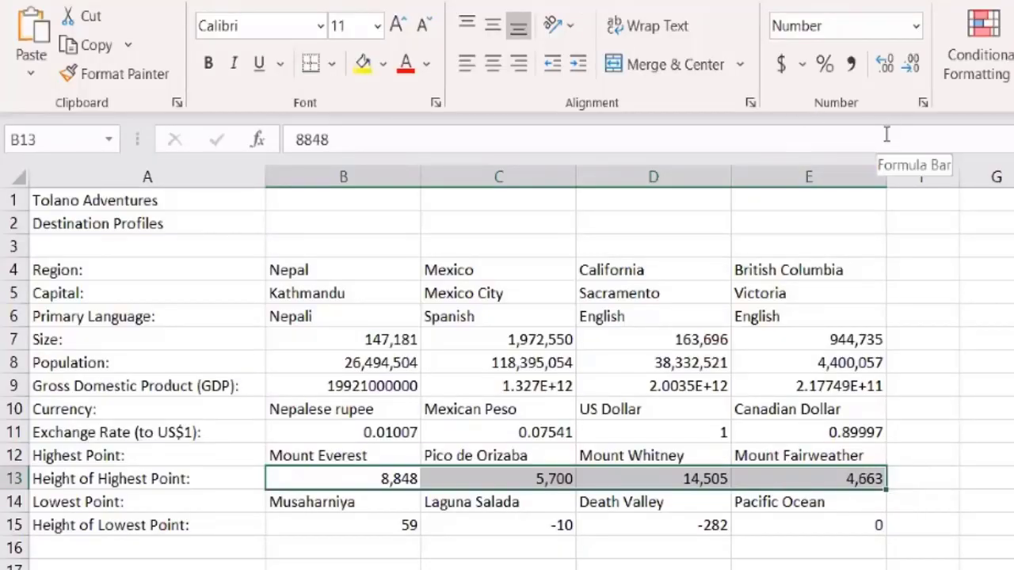
- Give the B13:E13 heights the Custom format #,##0;[Red]-#,##0
left_click(924, 103)
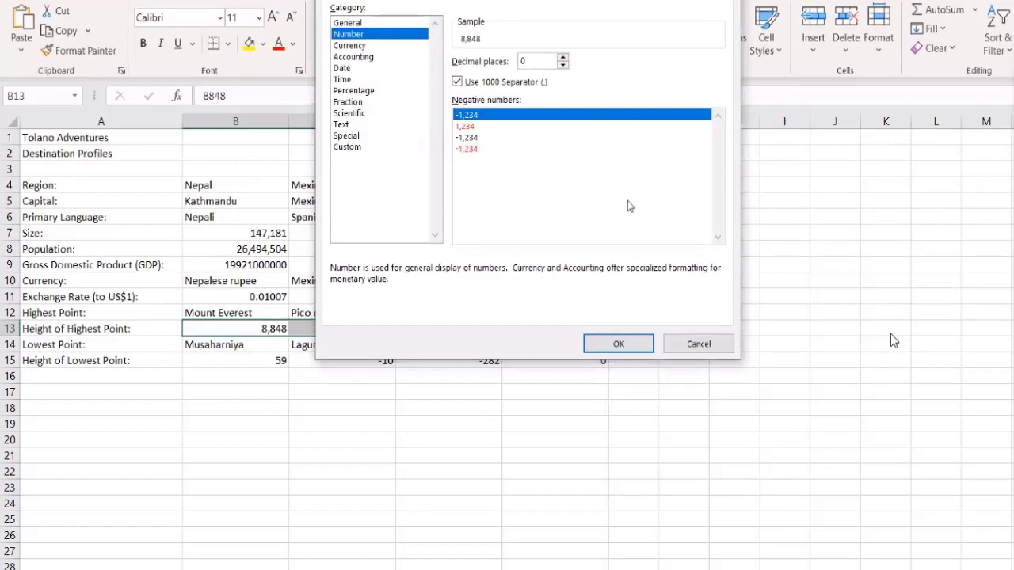
left_click(361, 149)
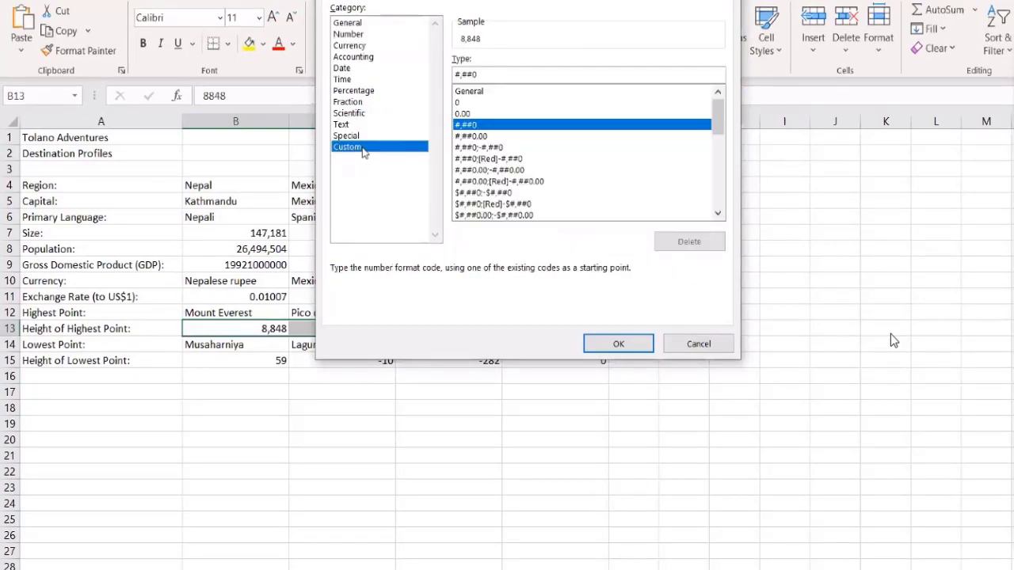
left_click(485, 171)
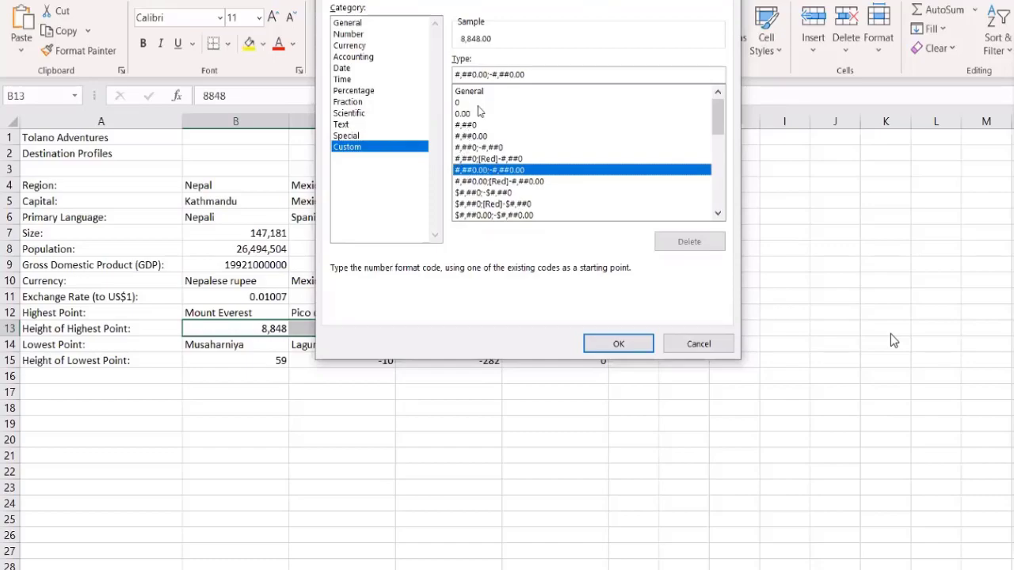
left_click(476, 159)
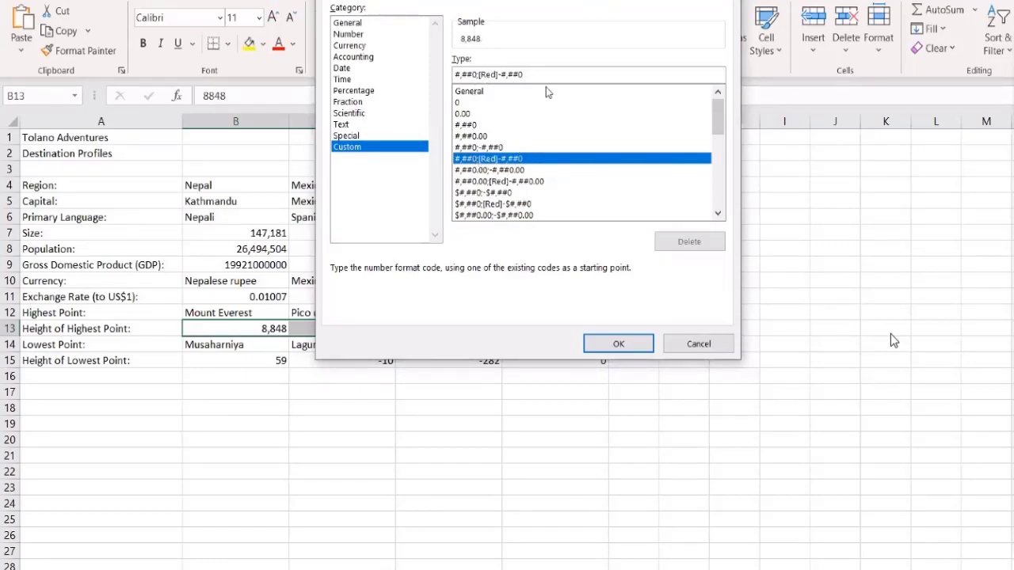
left_click(603, 346)
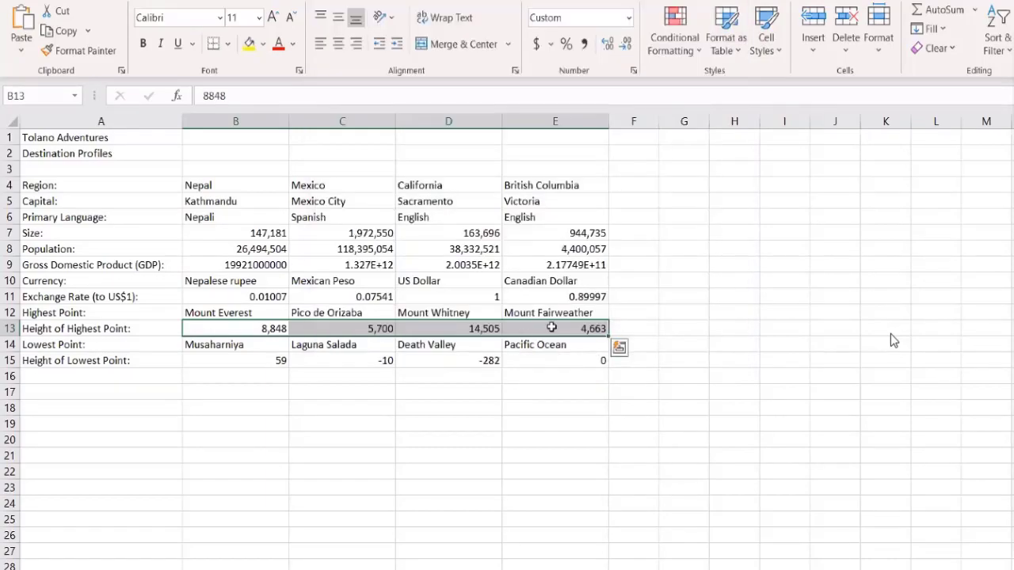
left_click(551, 328)
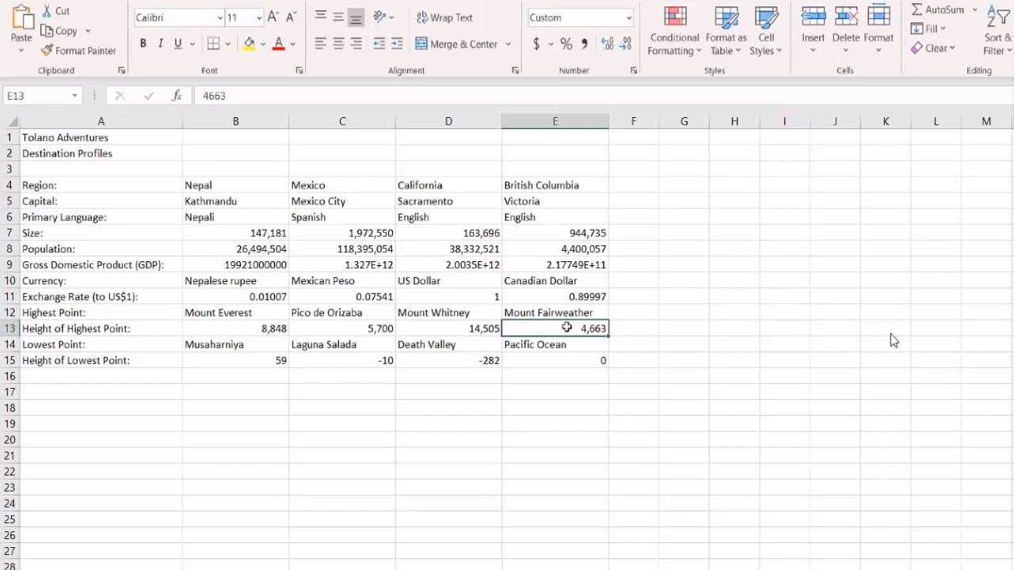
type("-1")
key("Return")
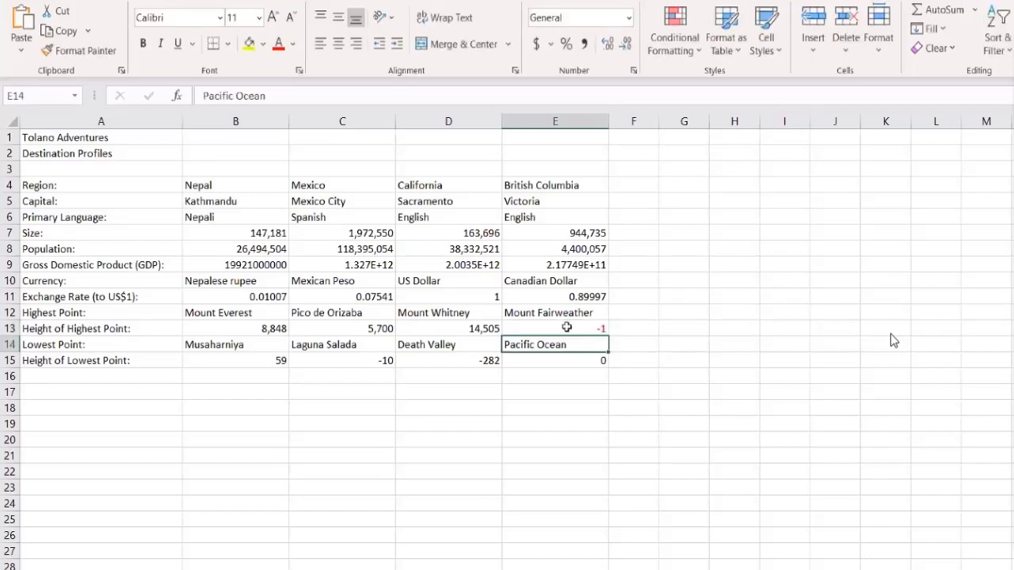
left_click(568, 327)
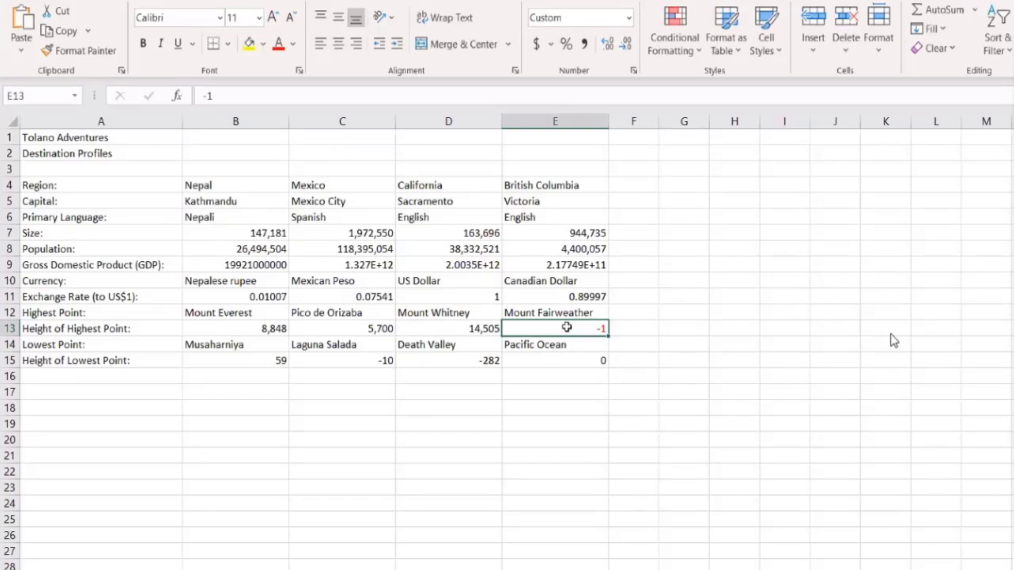
key("ctrl+z")
left_click(634, 71)
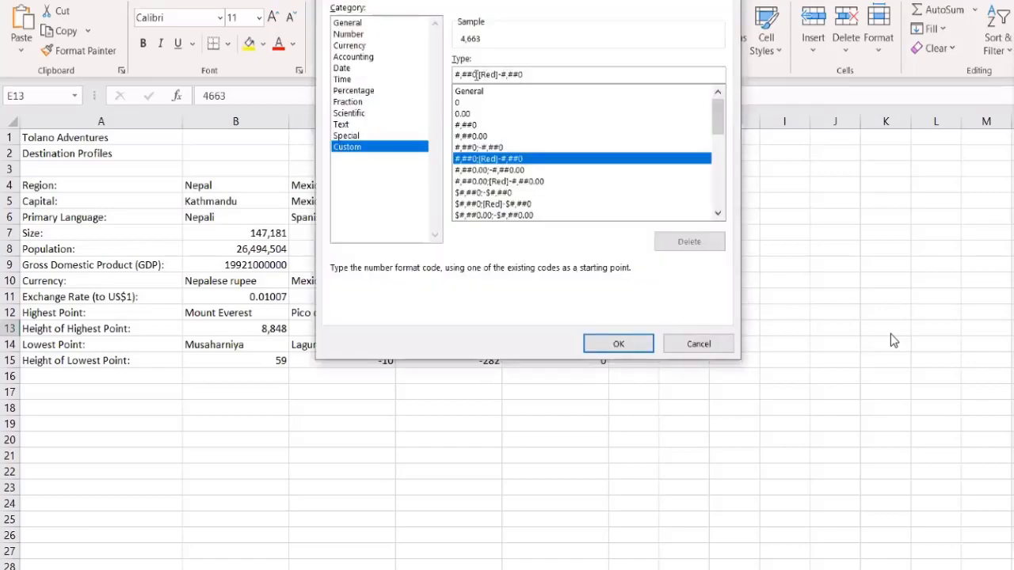
left_click(534, 74)
left_click(621, 347)
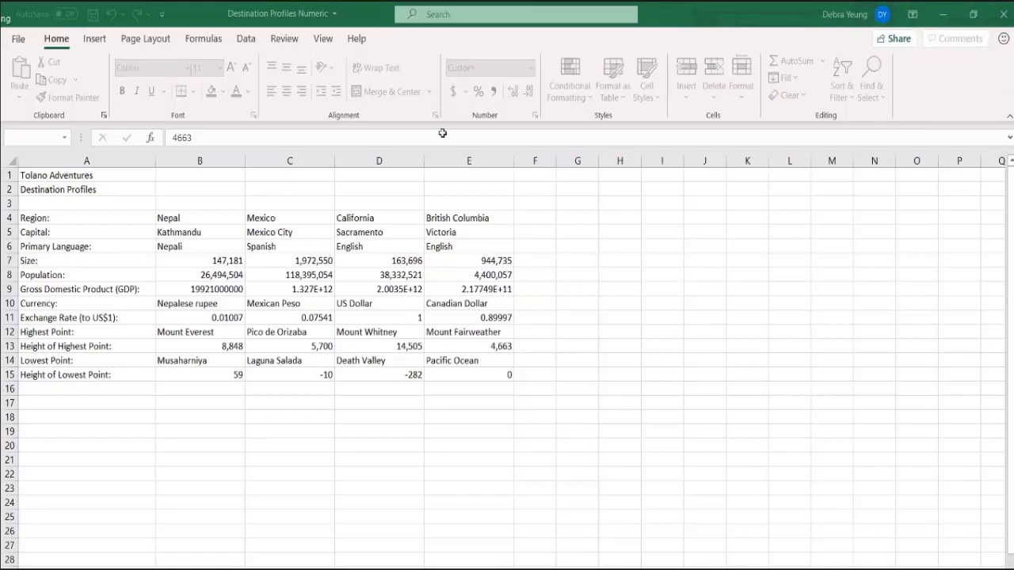
- In the Destination Profiles Accounting workbook, enable editing and inspect row 15's lowest heights, including -282 and 0
key("alt+Tab")
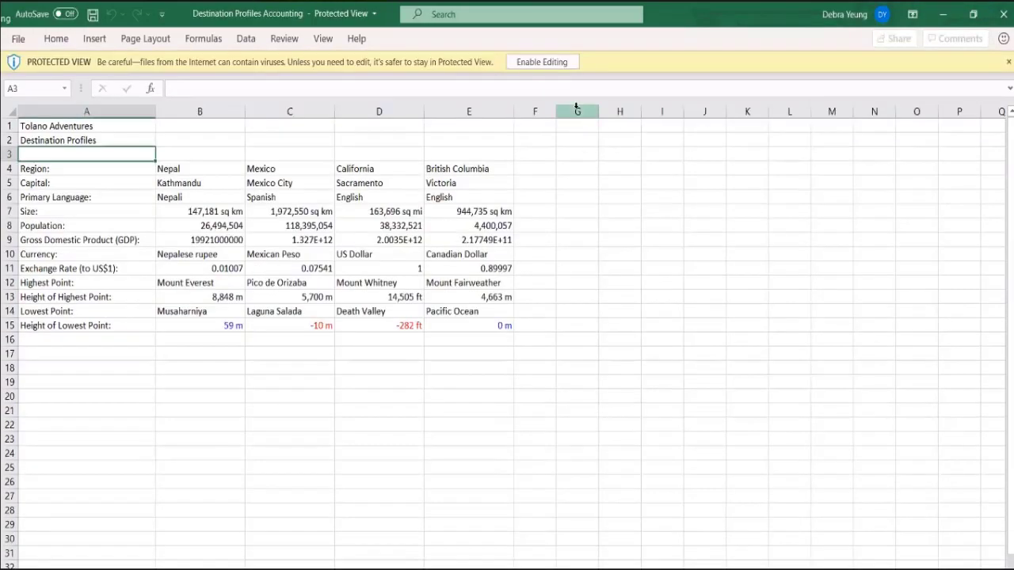
left_click(528, 67)
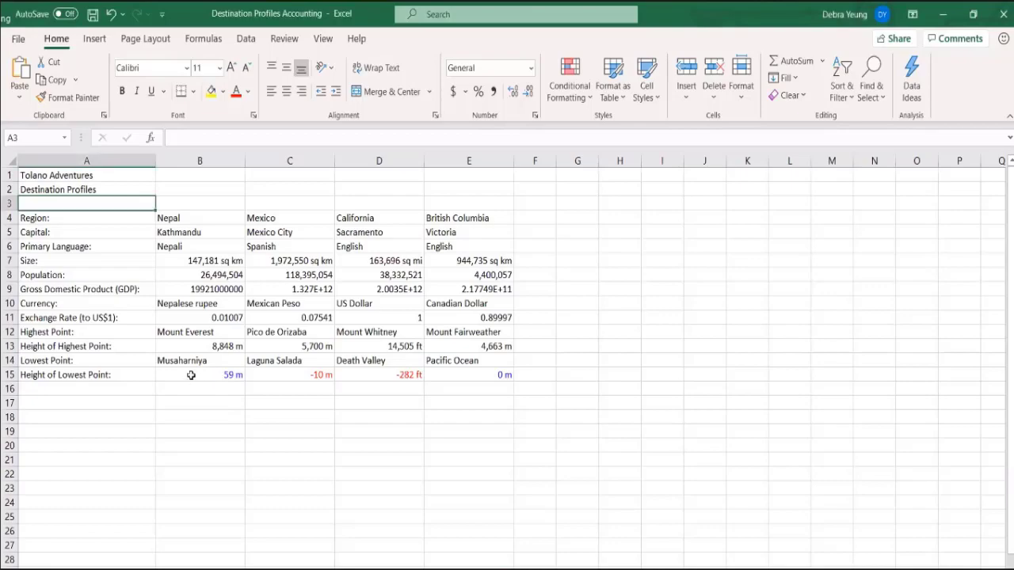
left_click(198, 375)
left_click(264, 376)
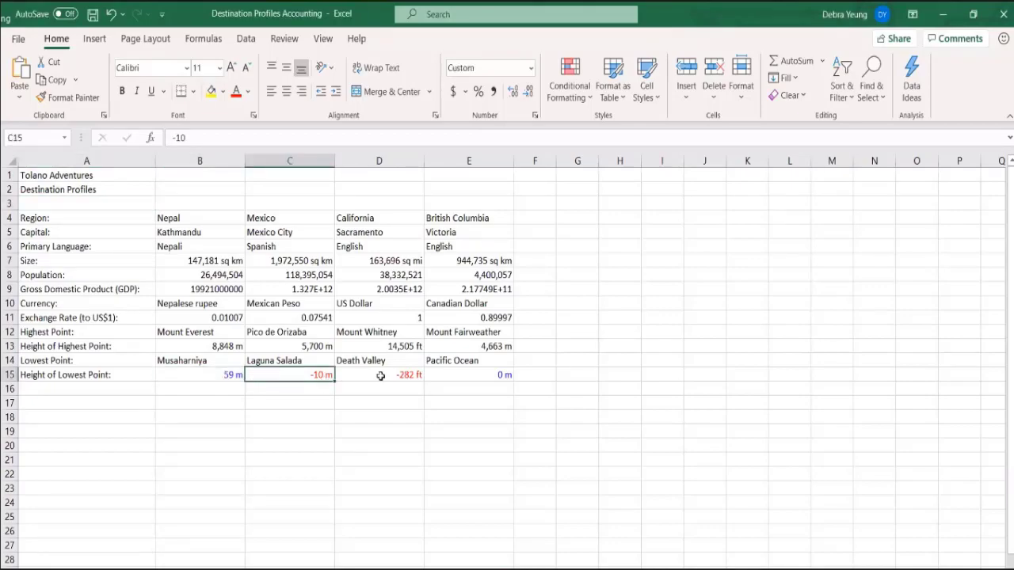
left_click(407, 374)
left_click(480, 375)
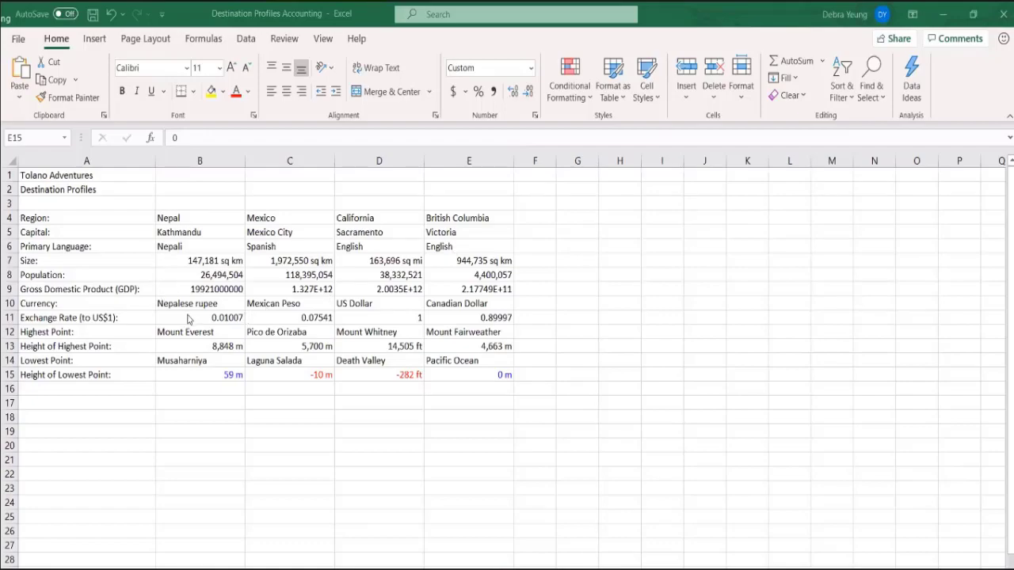
- Format exchange rates B11:E11 as $ English (United States) accounting, e.g. $ 0.01 and $ 1.00
left_click_drag(194, 318, 479, 317)
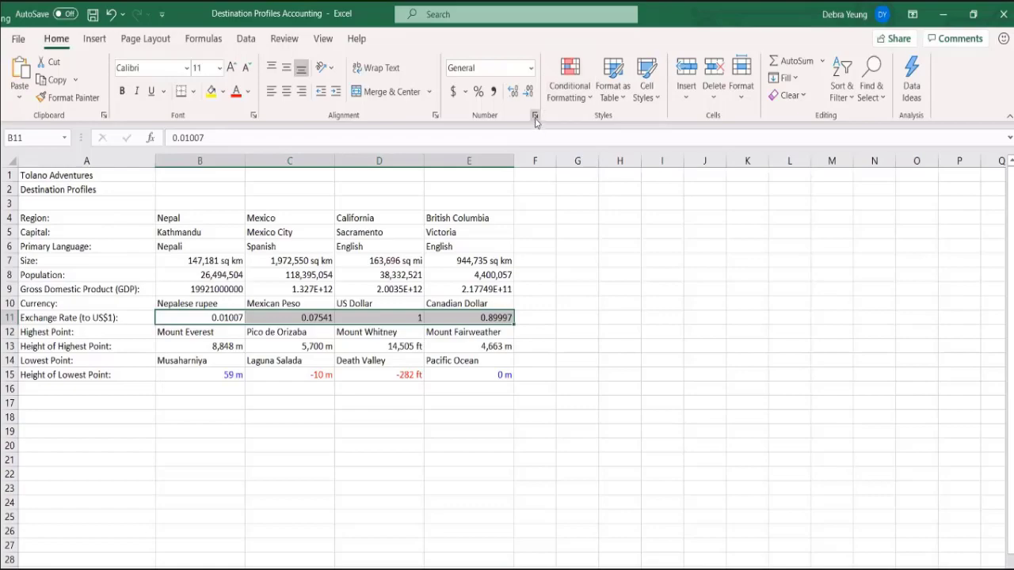
left_click(467, 93)
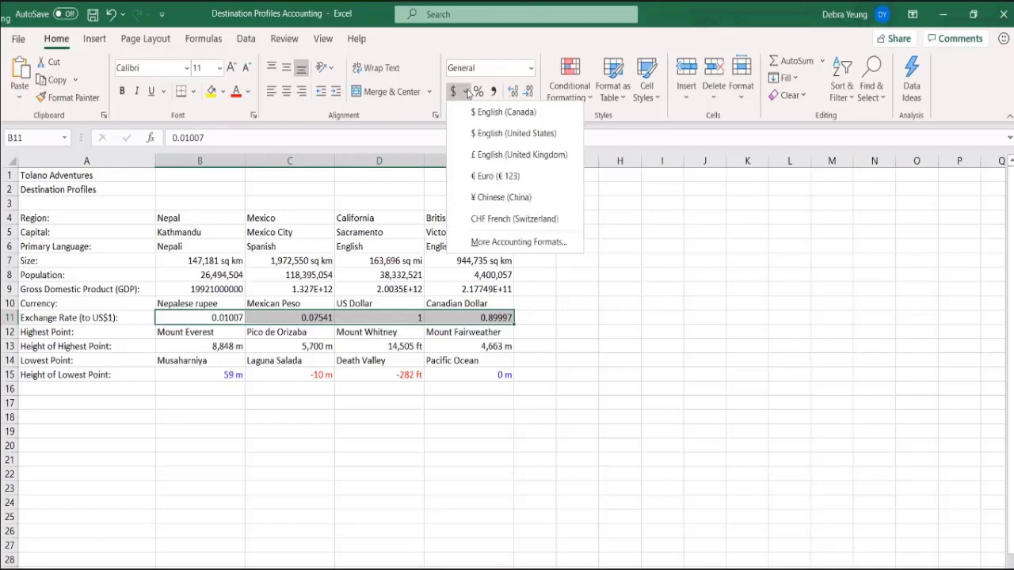
left_click(478, 133)
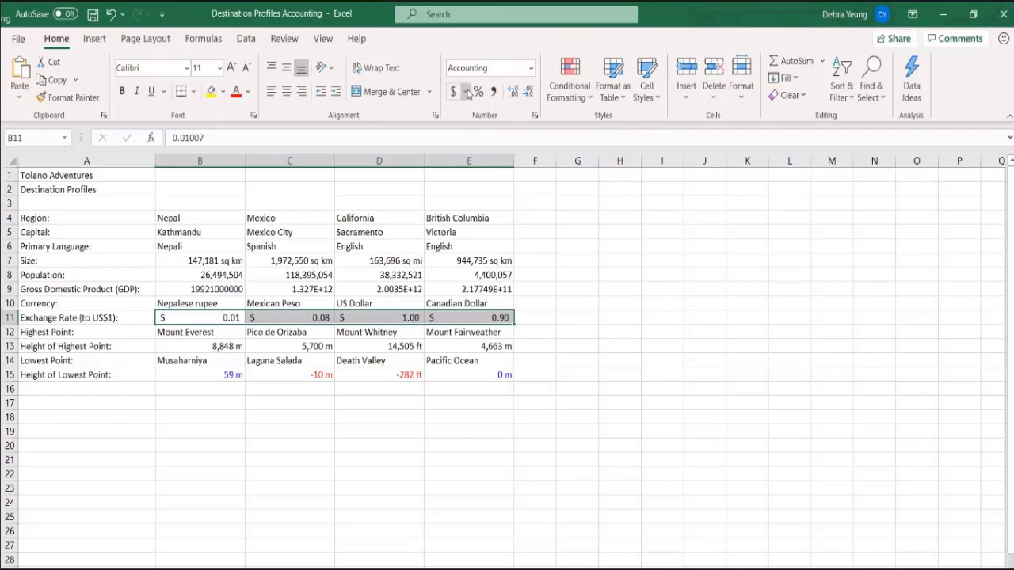
left_click(466, 91)
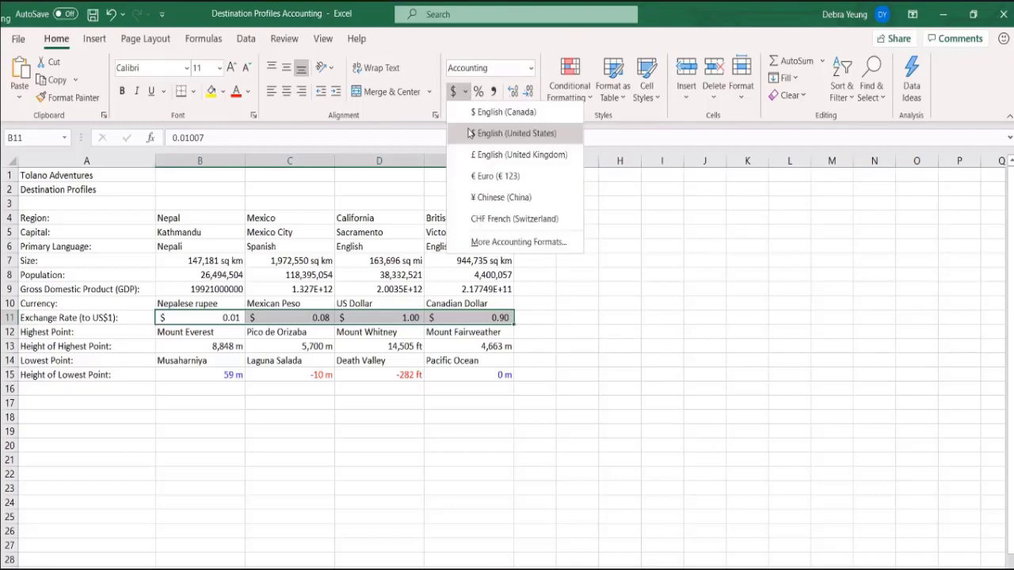
left_click(469, 133)
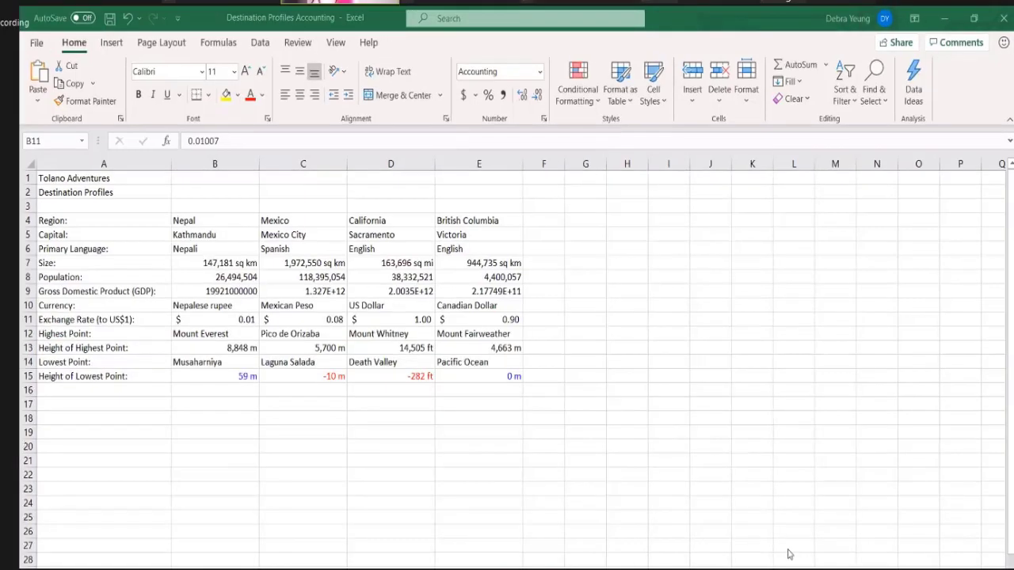
- In Notepad, draft the format code $0,00000;- on a new line below the step 9 note
key("alt+Tab")
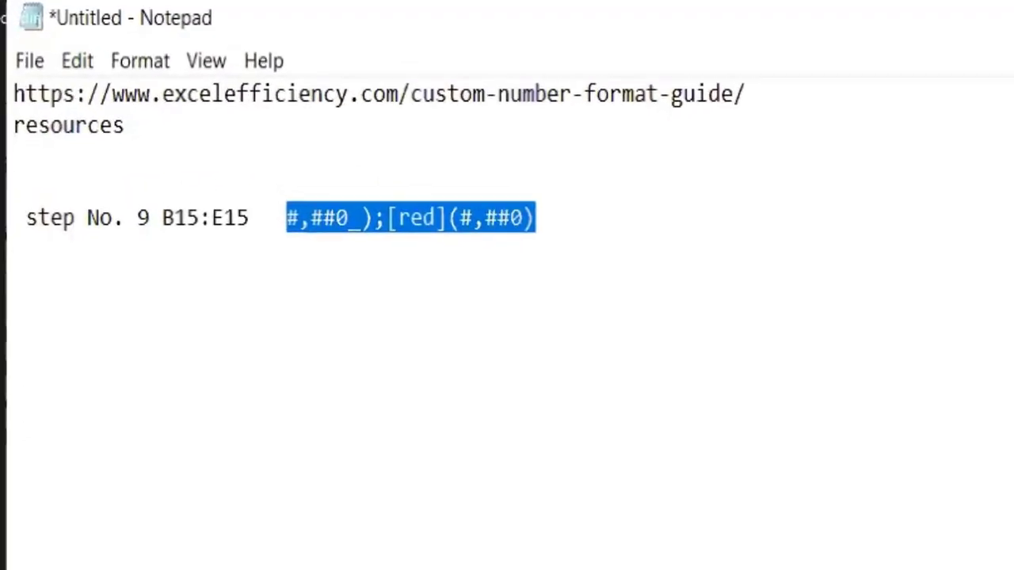
left_click(537, 219)
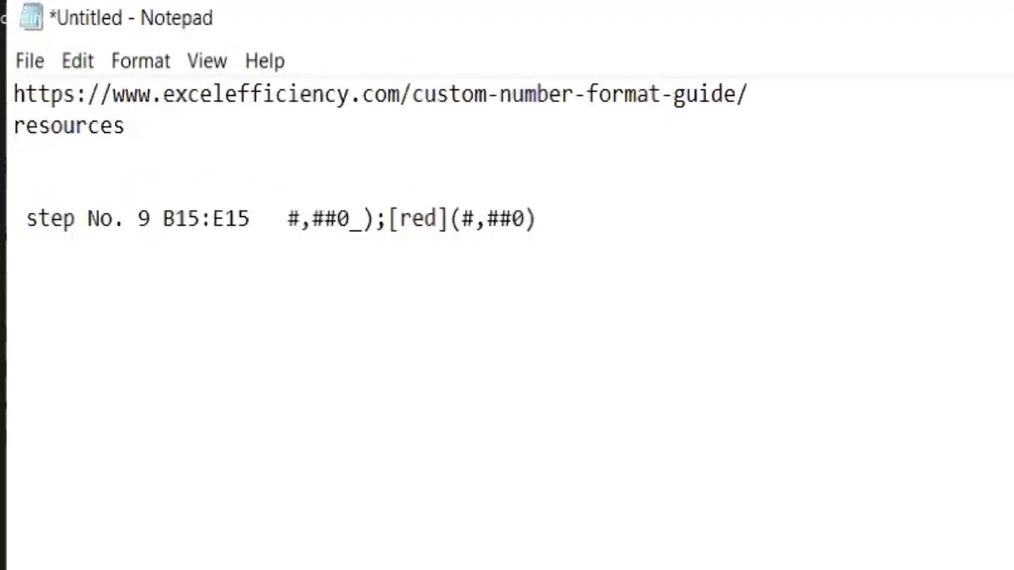
key("Return")
type("0")
key("BackSpace")
type("$0,")
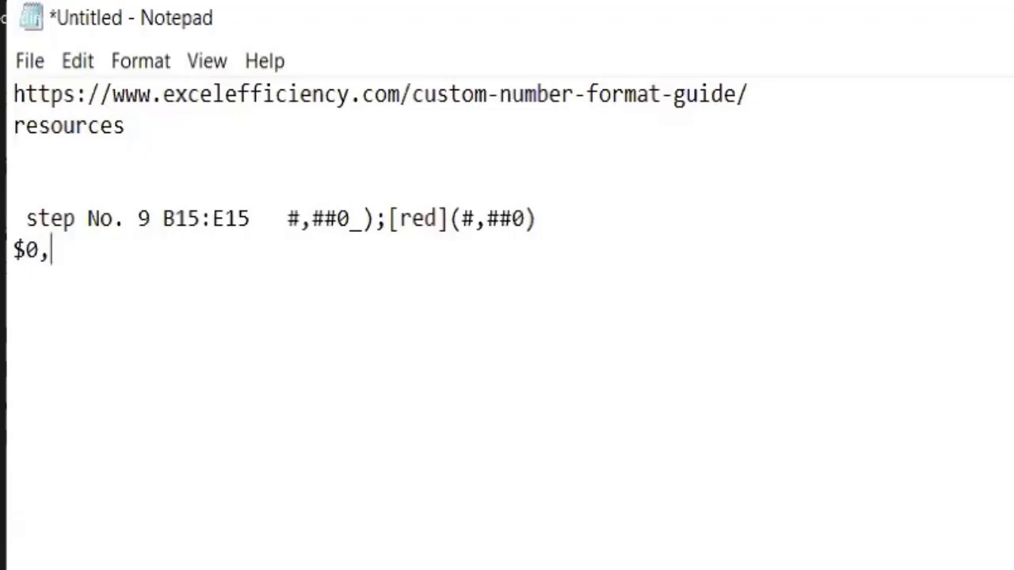
type("00000")
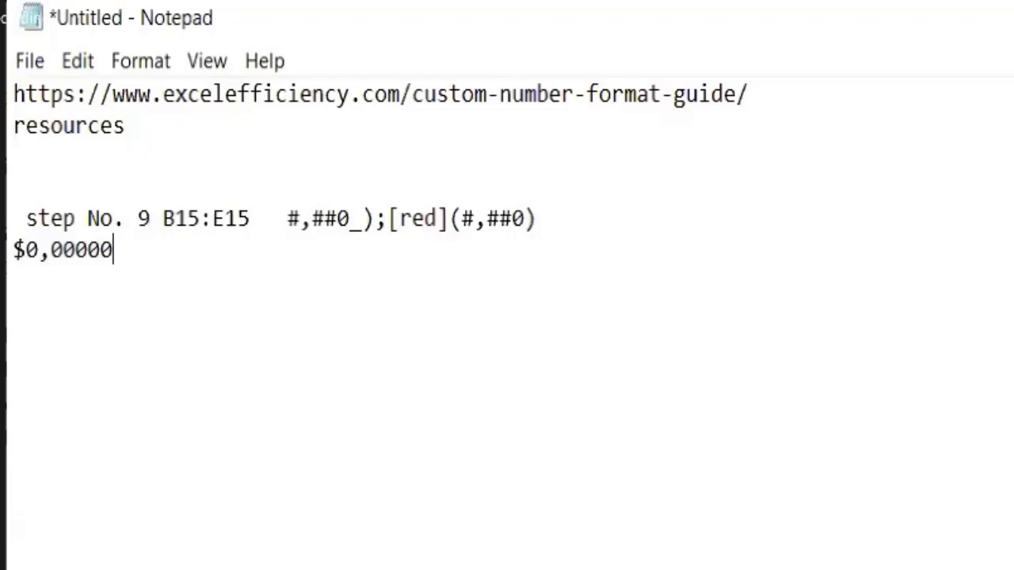
type(";")
type("_")
key("BackSpace")
type("-")
- Complete the Notepad code as $0,00000;-$0,00000, select that whole line, and return to Excel
left_click_drag(115, 247, 15, 249)
key("ctrl+c")
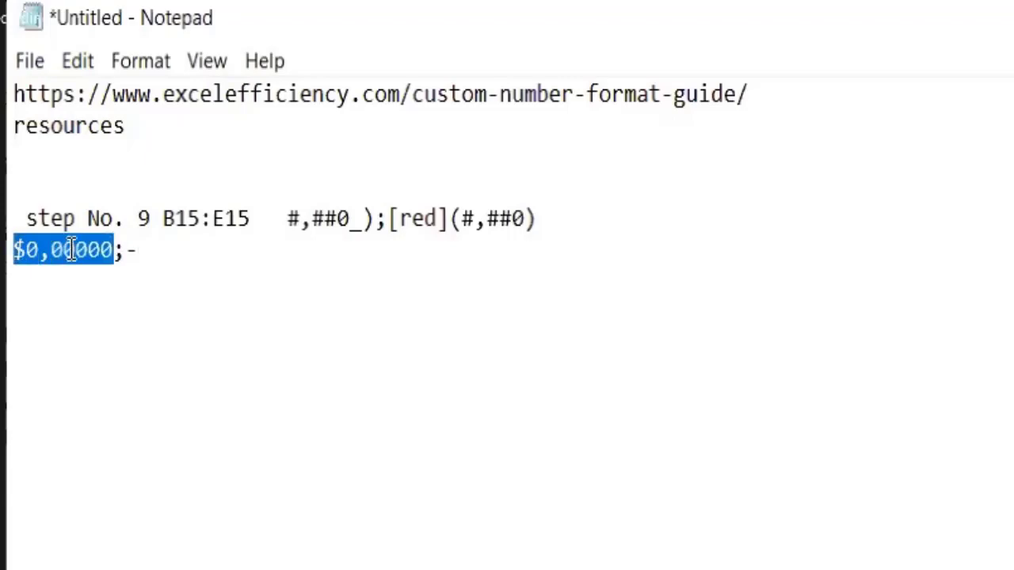
left_click(168, 254)
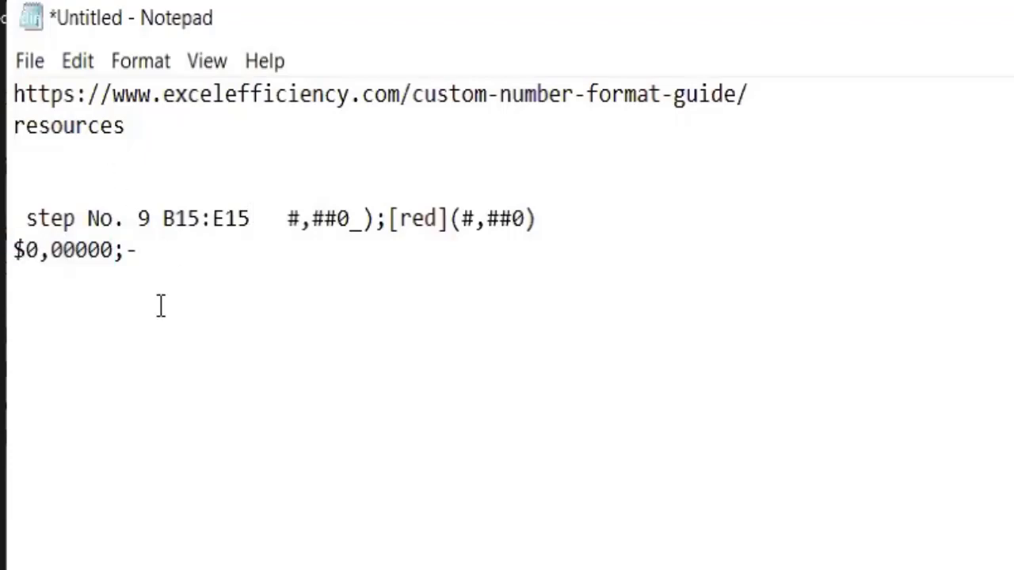
key("ctrl+v")
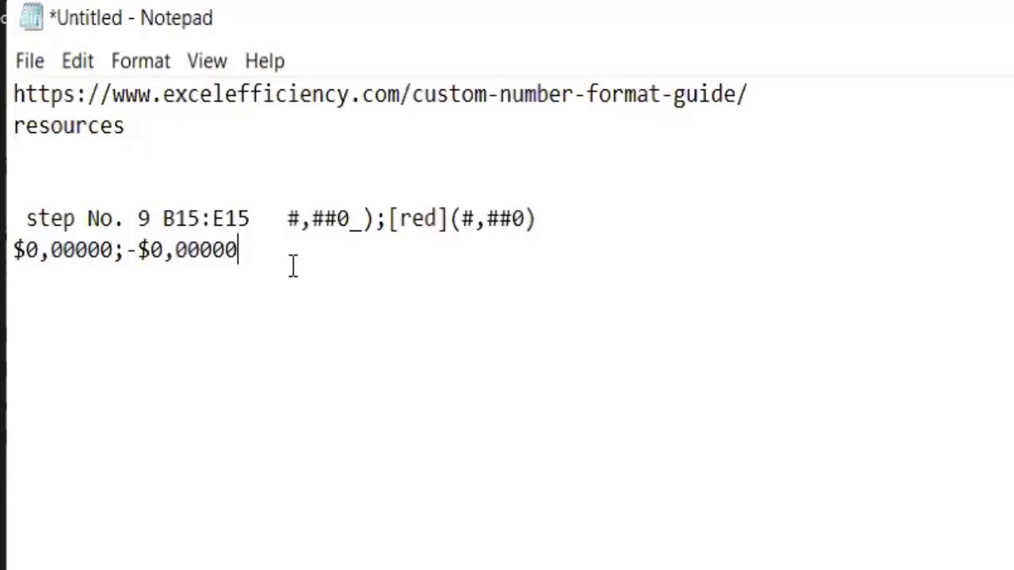
left_click(61, 283)
key("shift+Up")
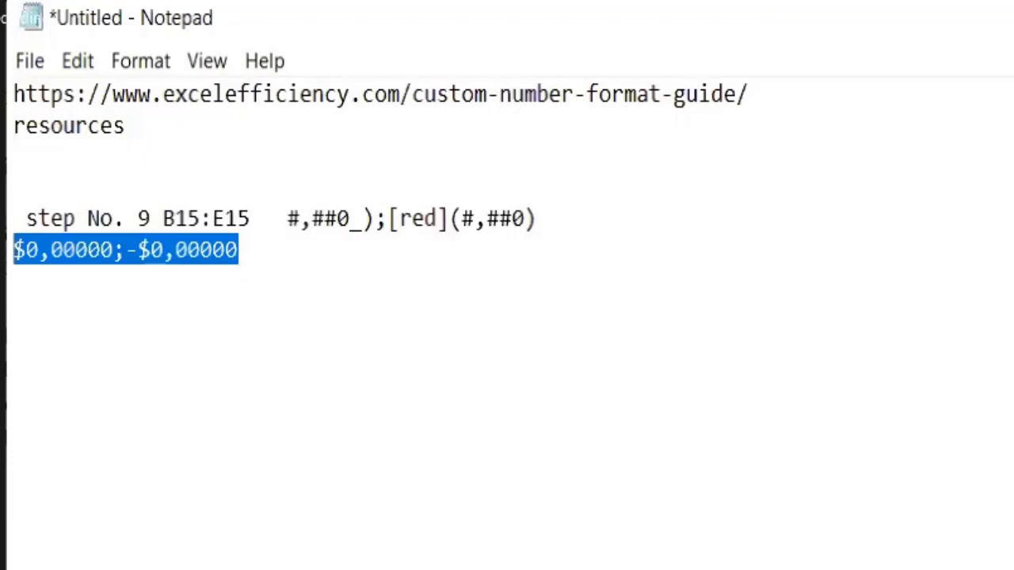
key("alt+Tab")
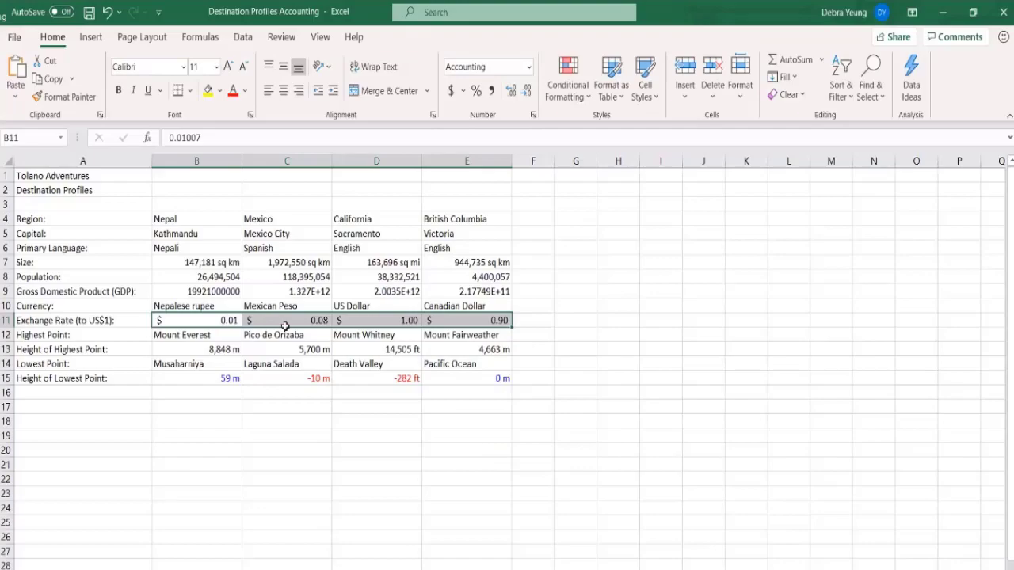
- Apply the custom number format $0,00000;-$0,00000 to the row 11 exchange rates
left_click(534, 116)
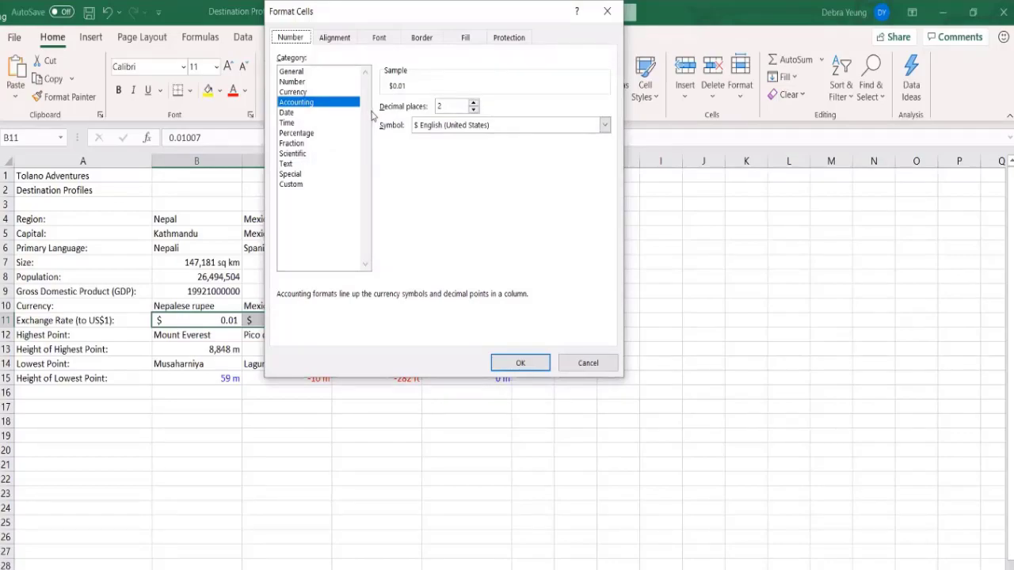
left_click(292, 185)
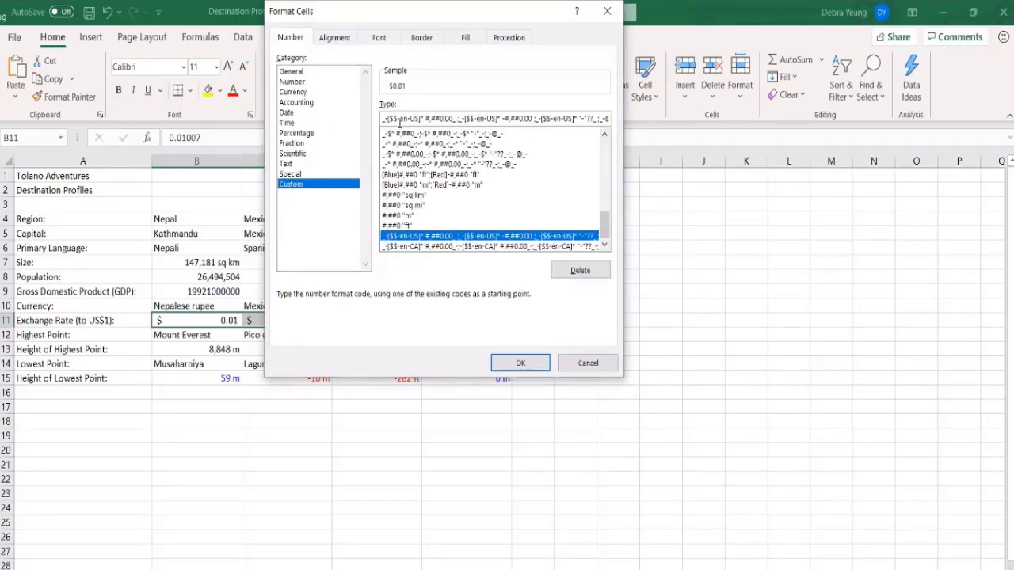
triple_click(409, 118)
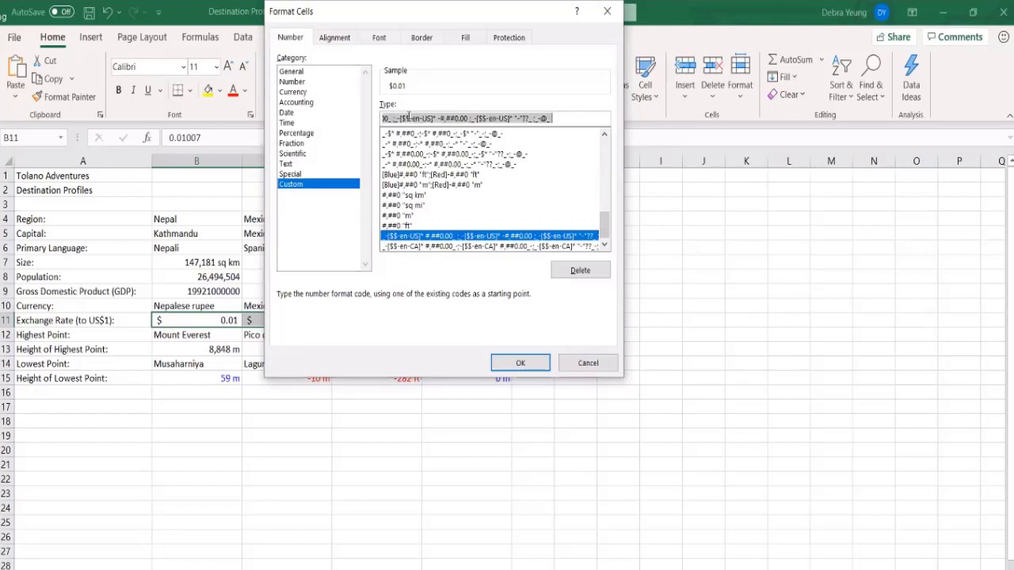
key("BackSpace")
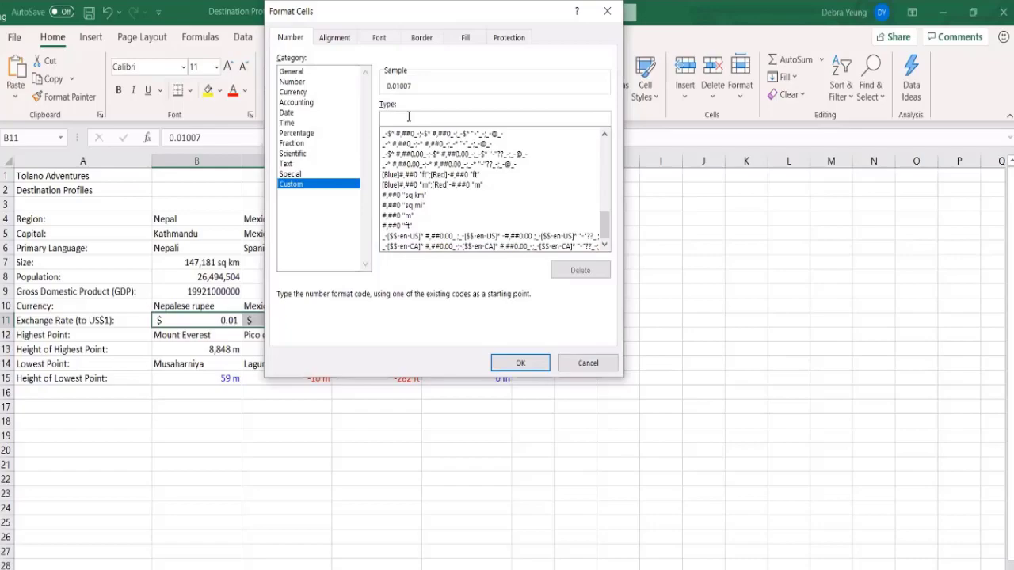
type("$0.00000;-$0.00000")
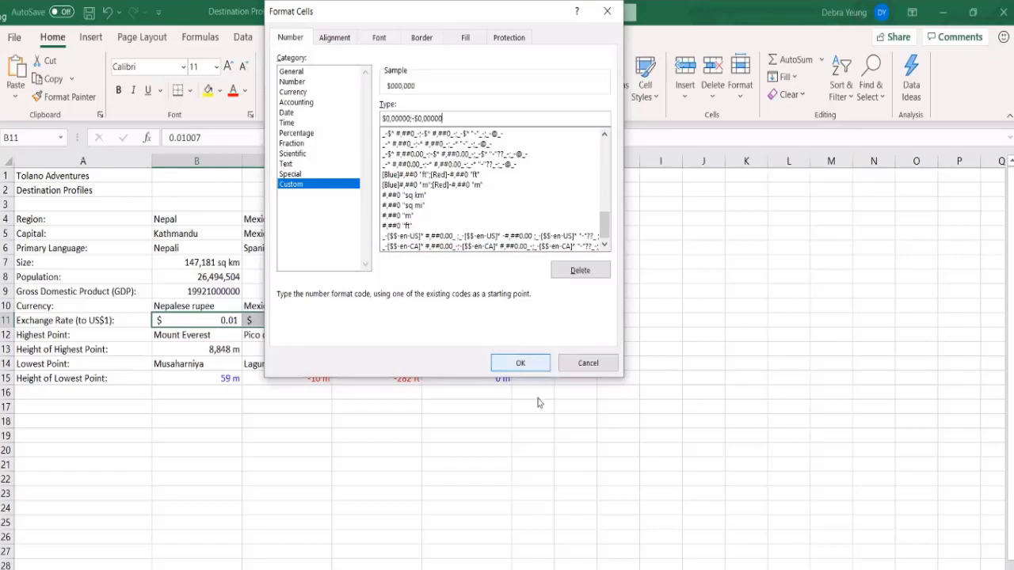
left_click(517, 369)
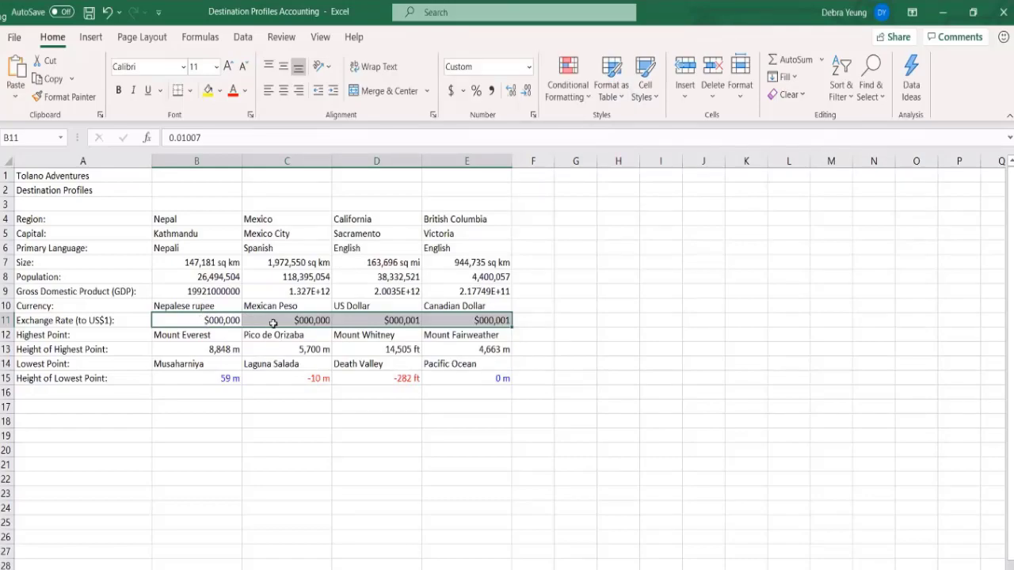
left_click(183, 321)
left_click(256, 320)
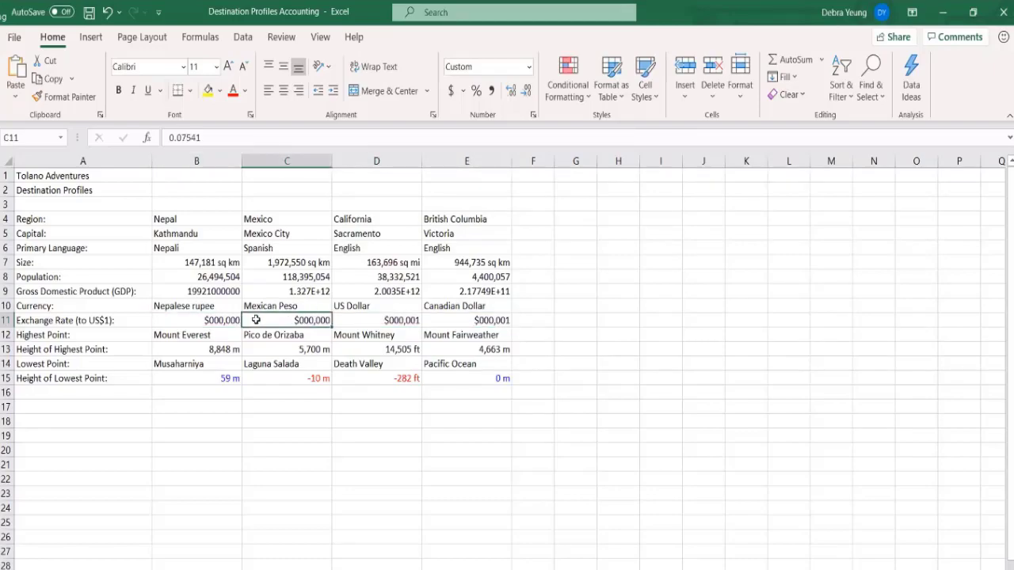
left_click(364, 324)
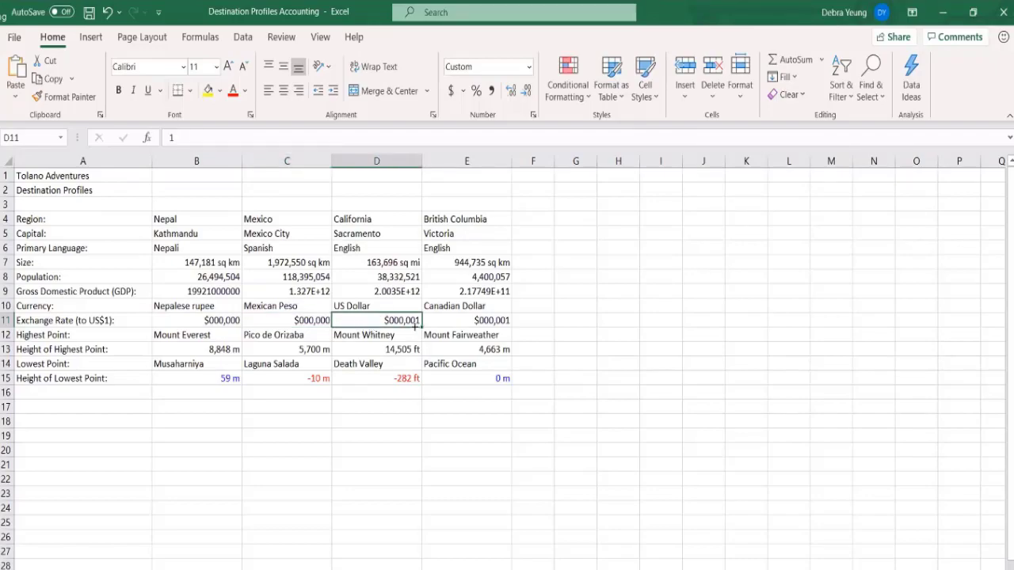
left_click(447, 324)
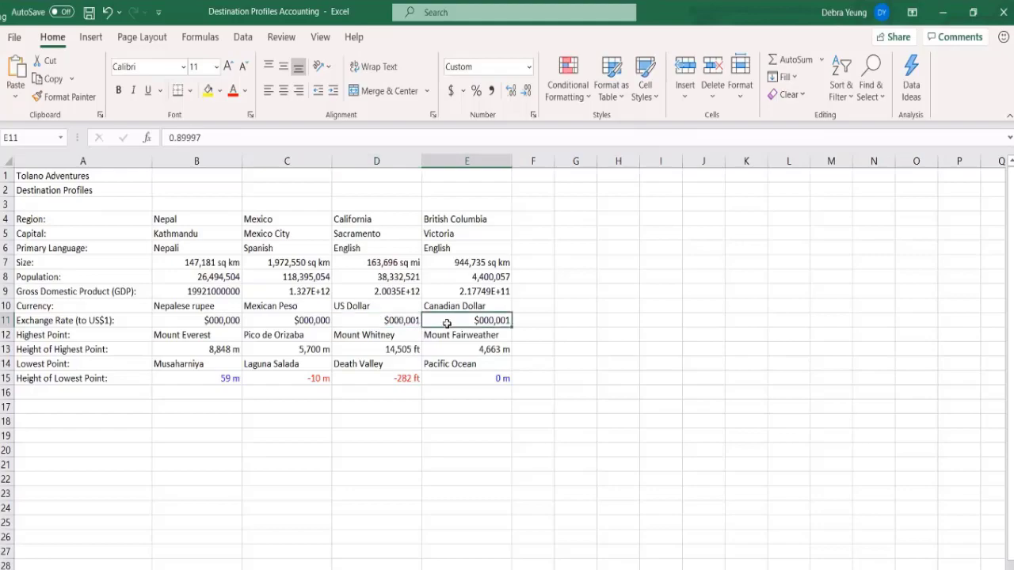
left_click(409, 318)
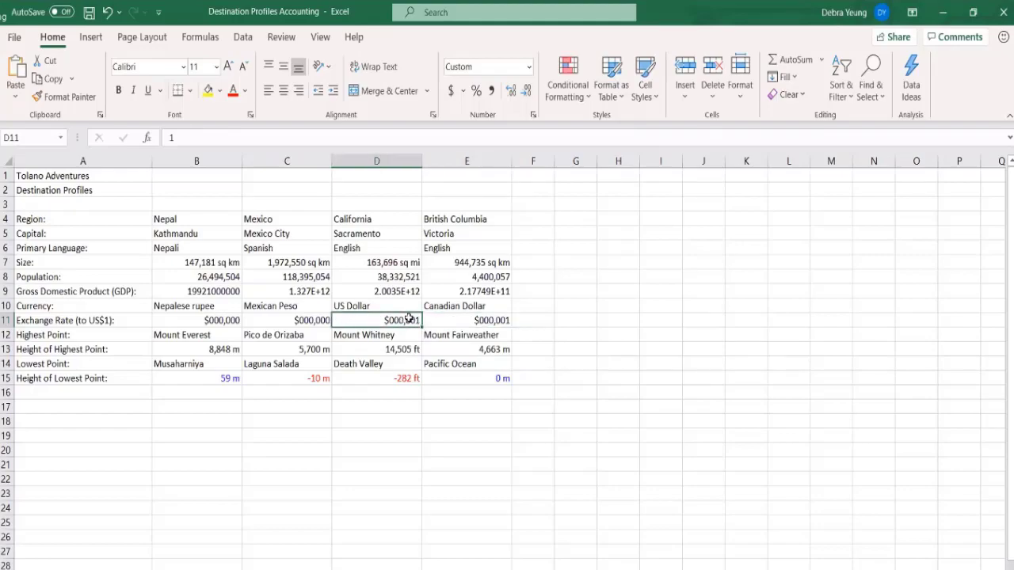
left_click(176, 319)
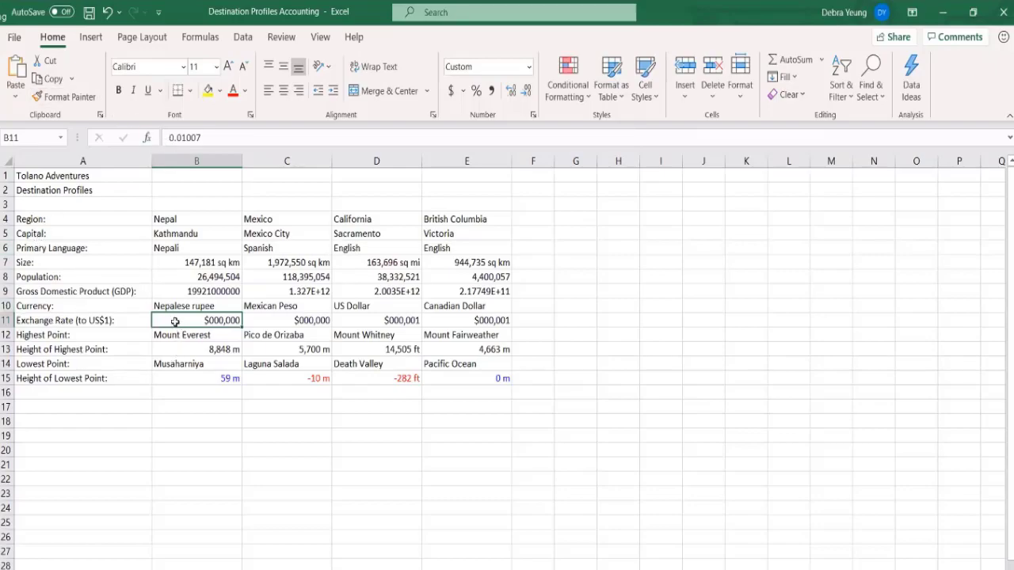
type("24")
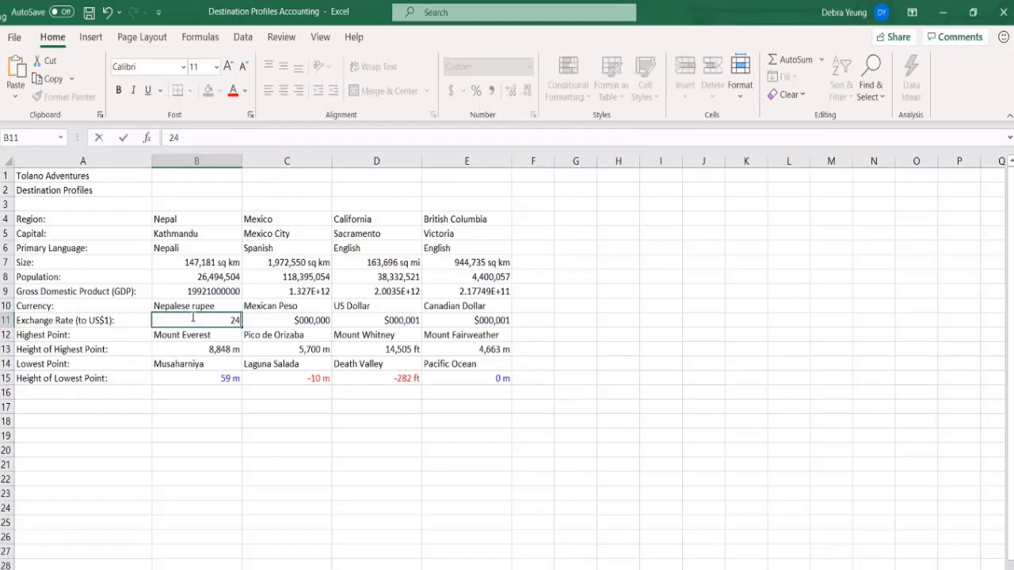
key("Return")
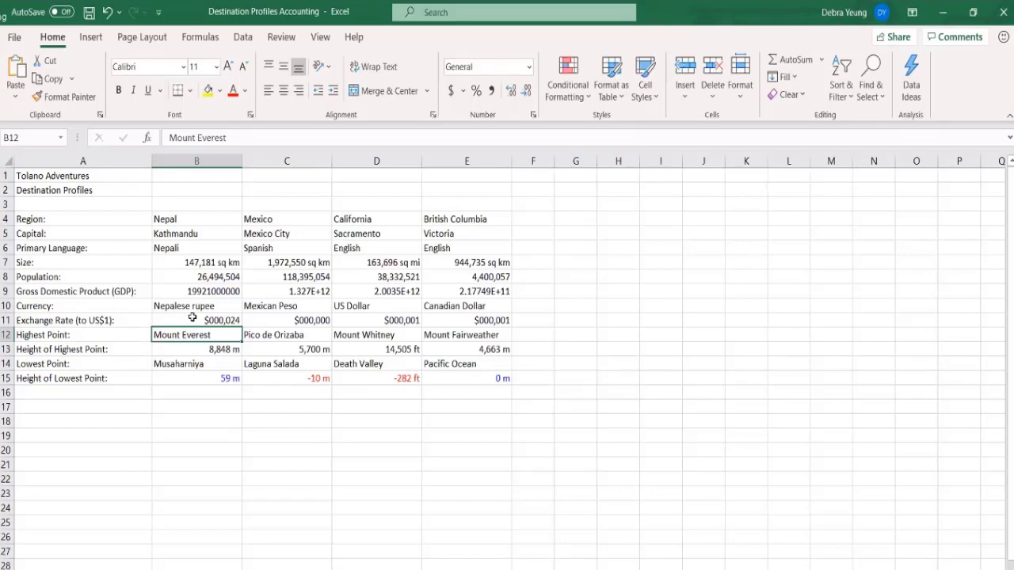
left_click(191, 318)
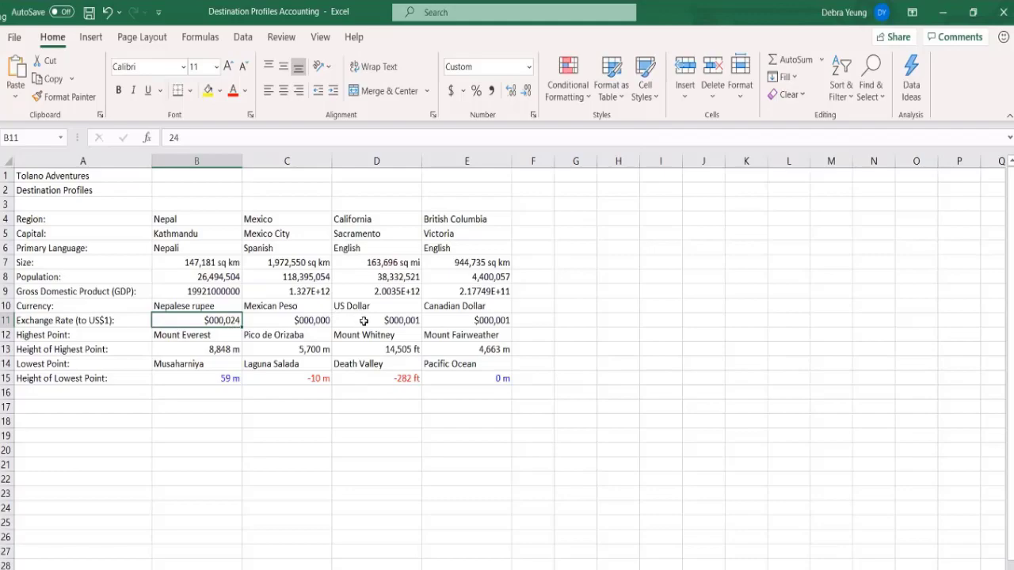
left_click(107, 13)
left_click(349, 316)
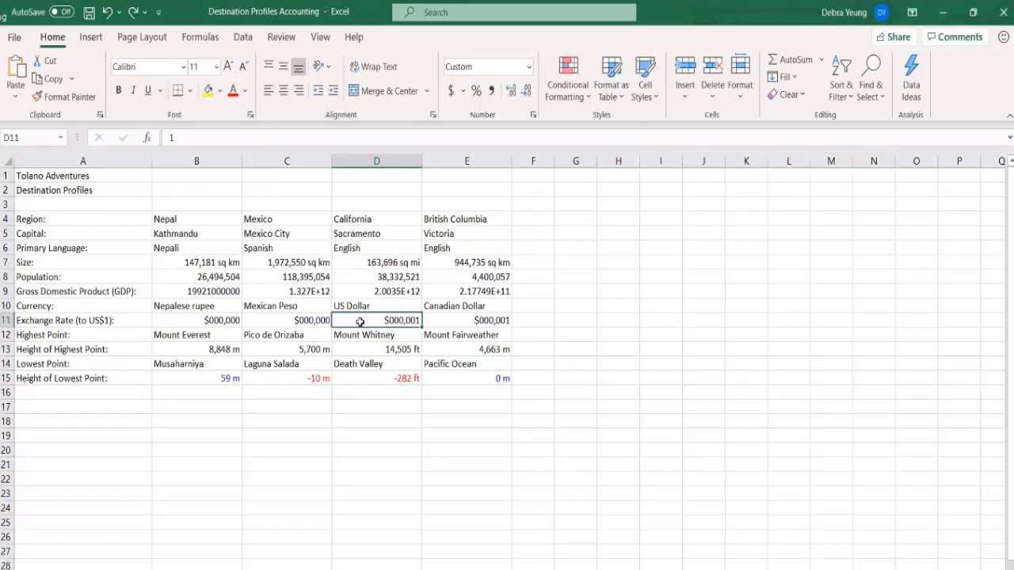
left_click(190, 138)
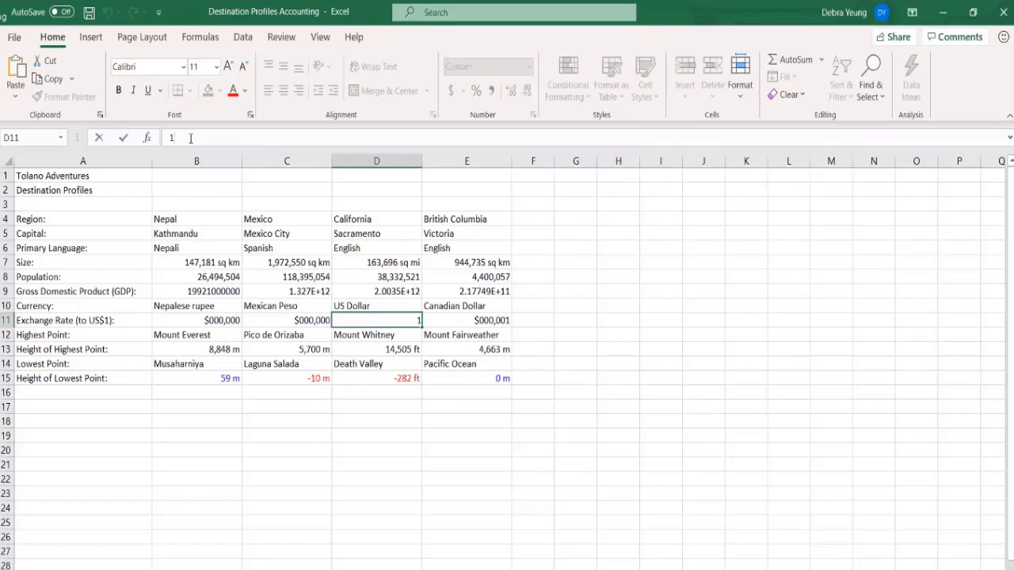
key("Return")
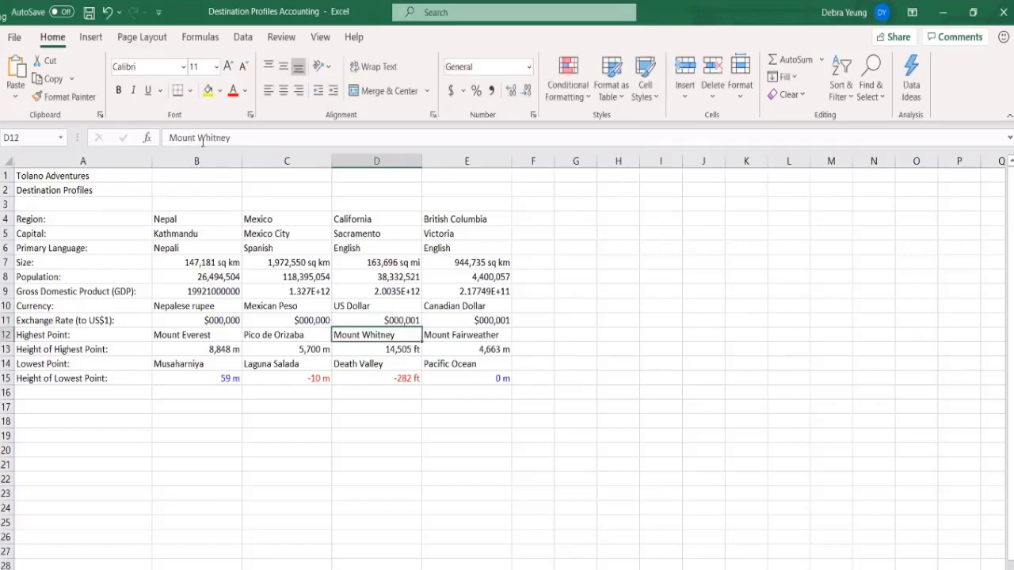
left_click(176, 322)
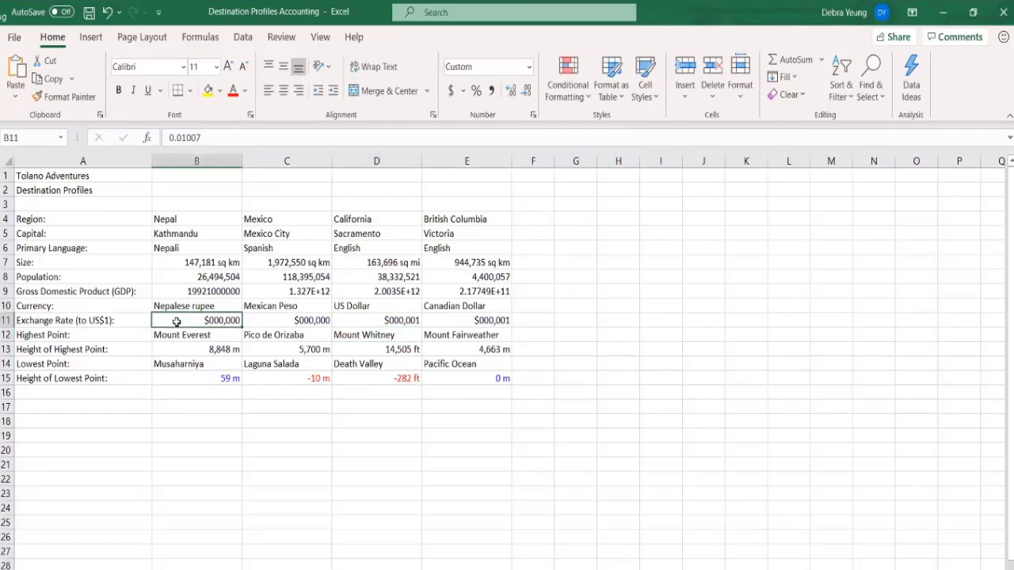
left_click(206, 140)
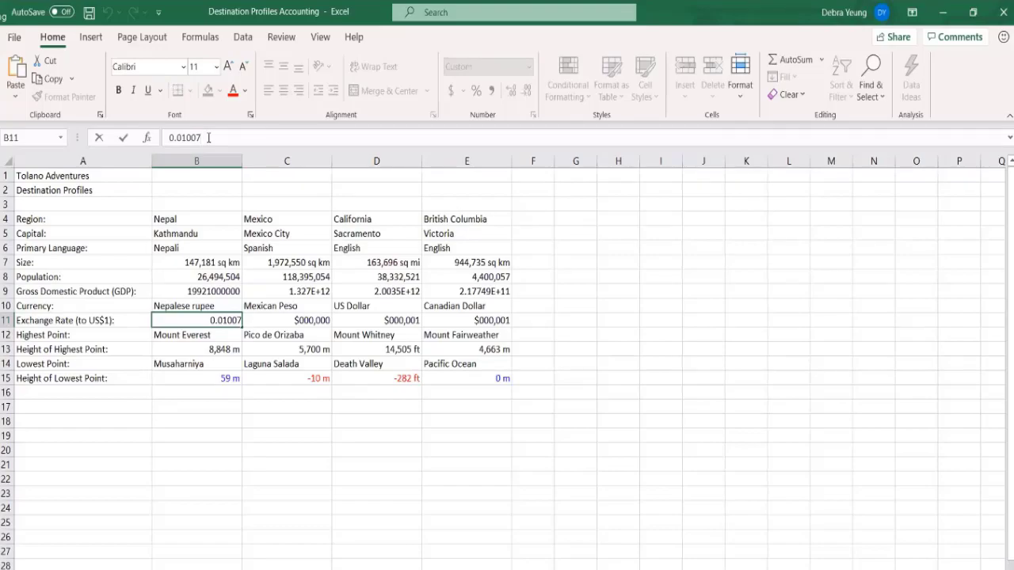
left_click(209, 138)
left_click(290, 453)
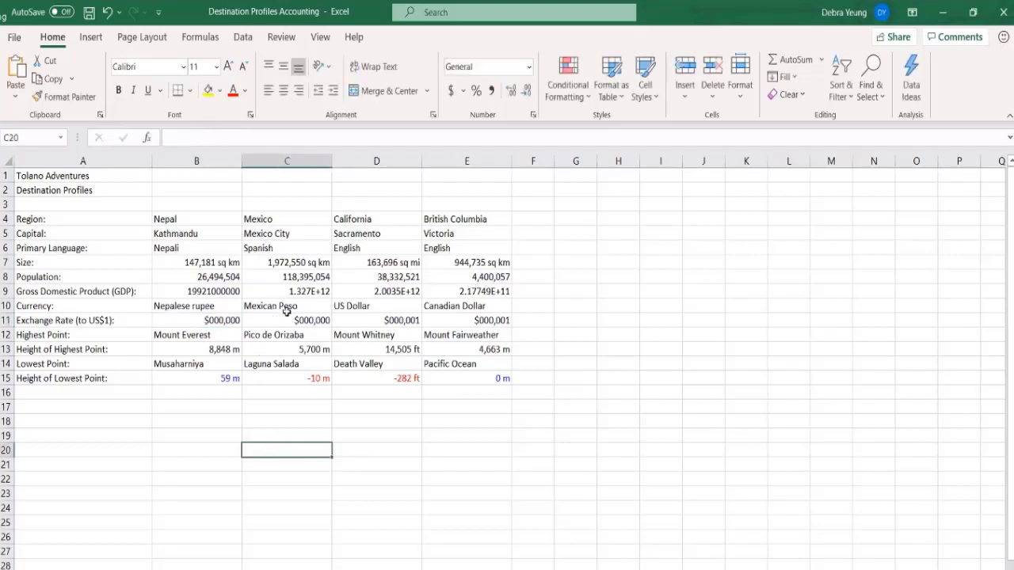
left_click(362, 352)
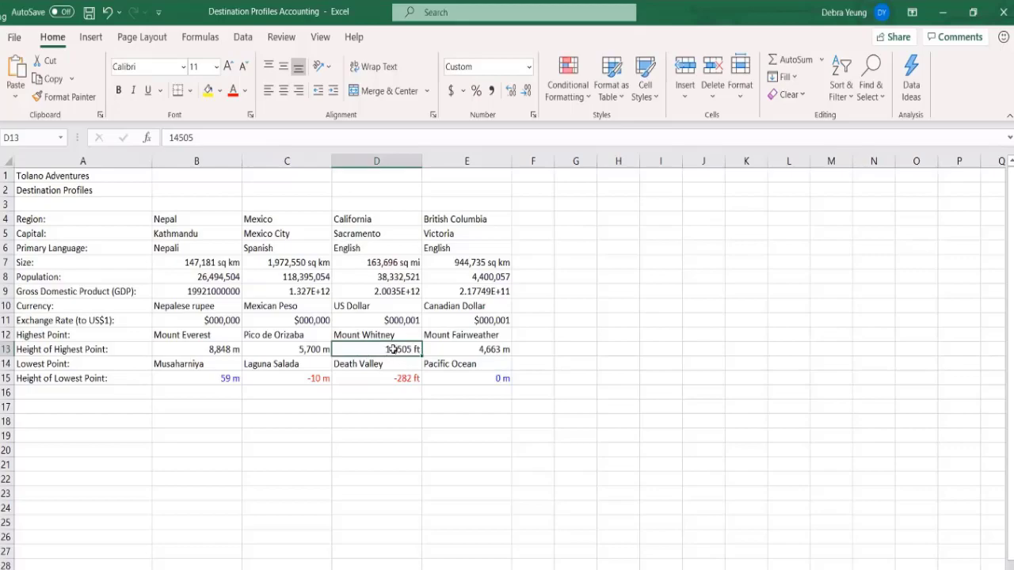
left_click(433, 351)
left_click(389, 350)
left_click(313, 350)
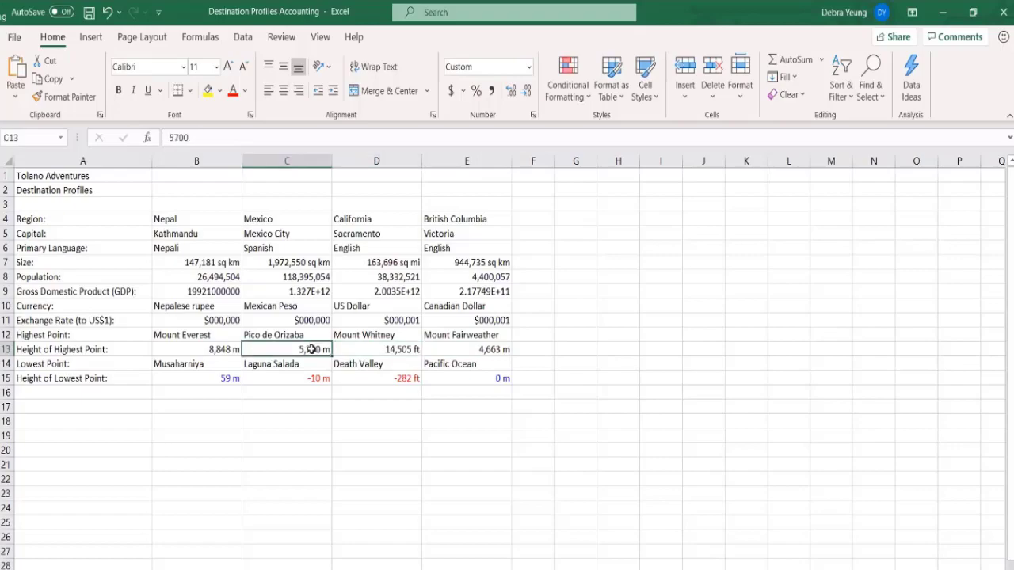
left_click(198, 344)
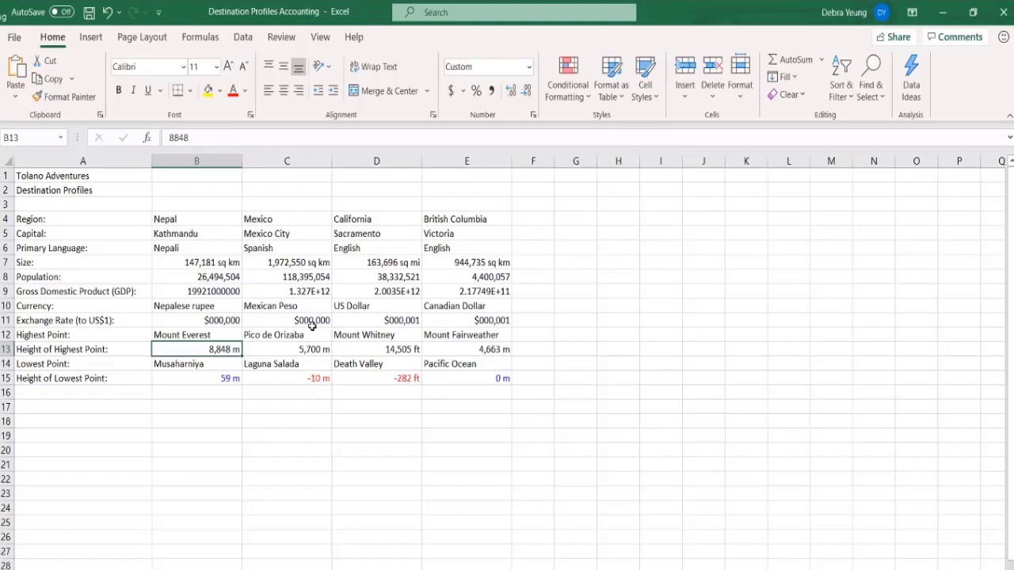
left_click(181, 292)
left_click_drag(181, 292, 440, 293)
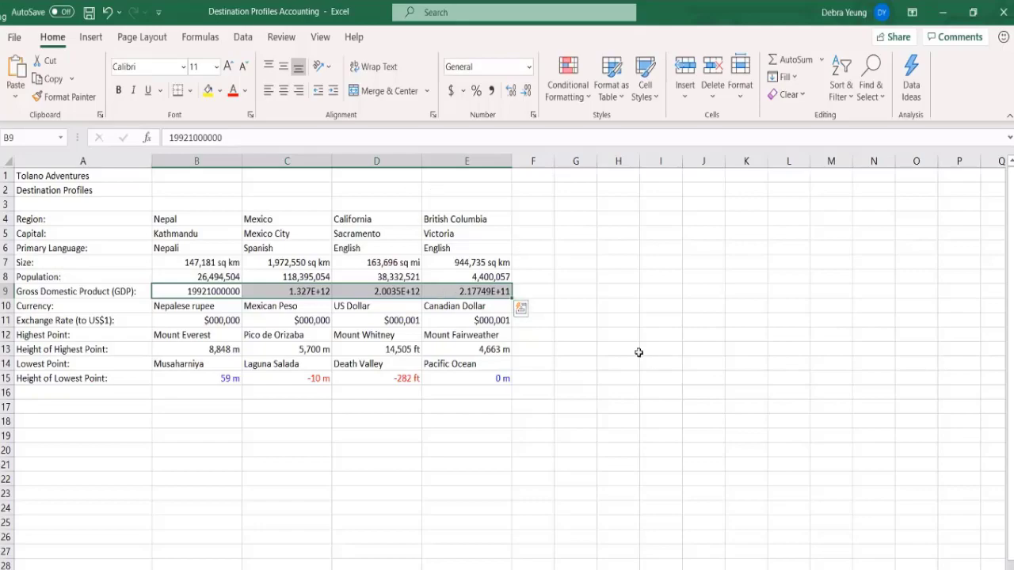
left_click(537, 116)
left_click(210, 319)
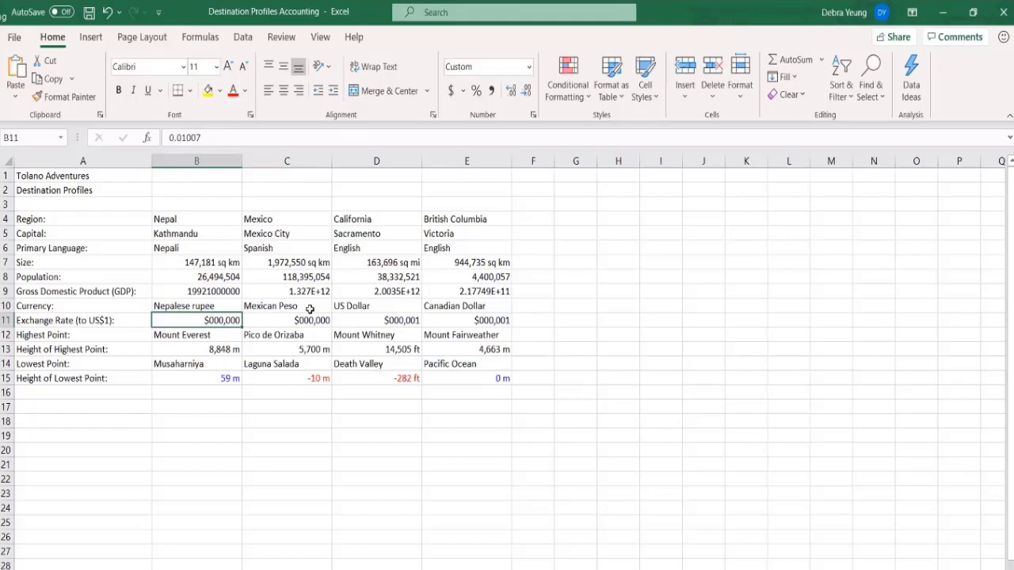
type("9000000")
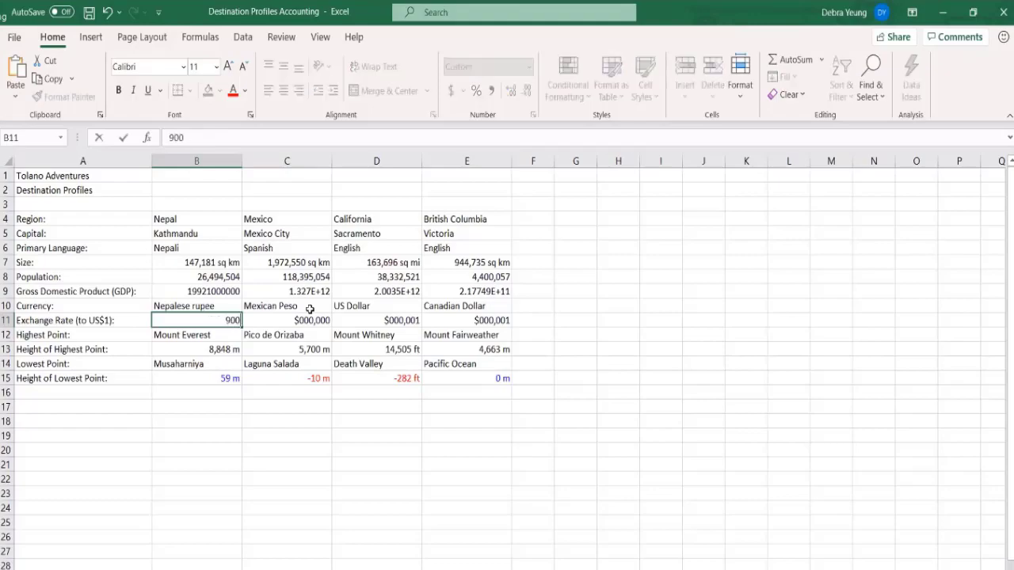
type("0000")
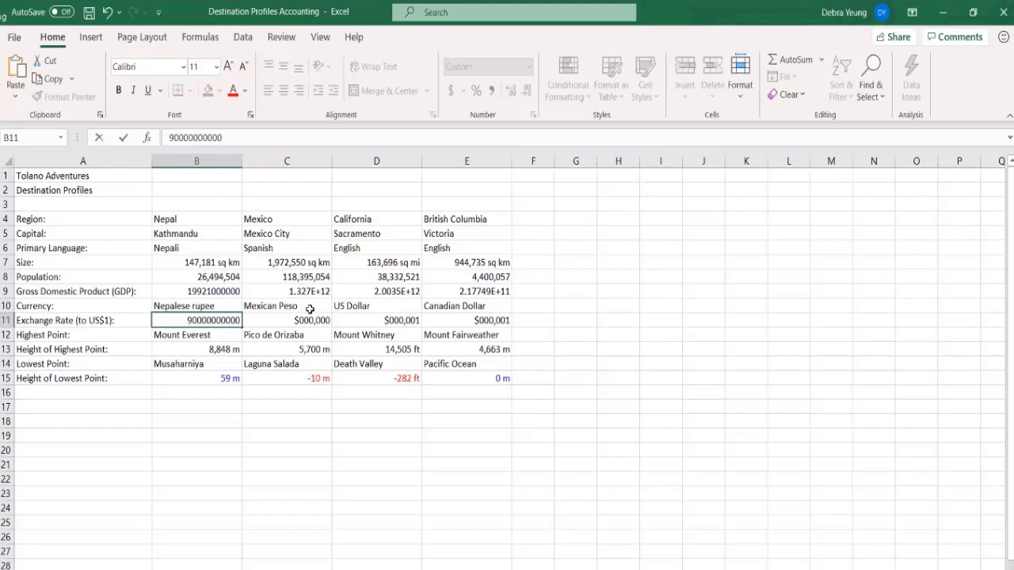
key("Return")
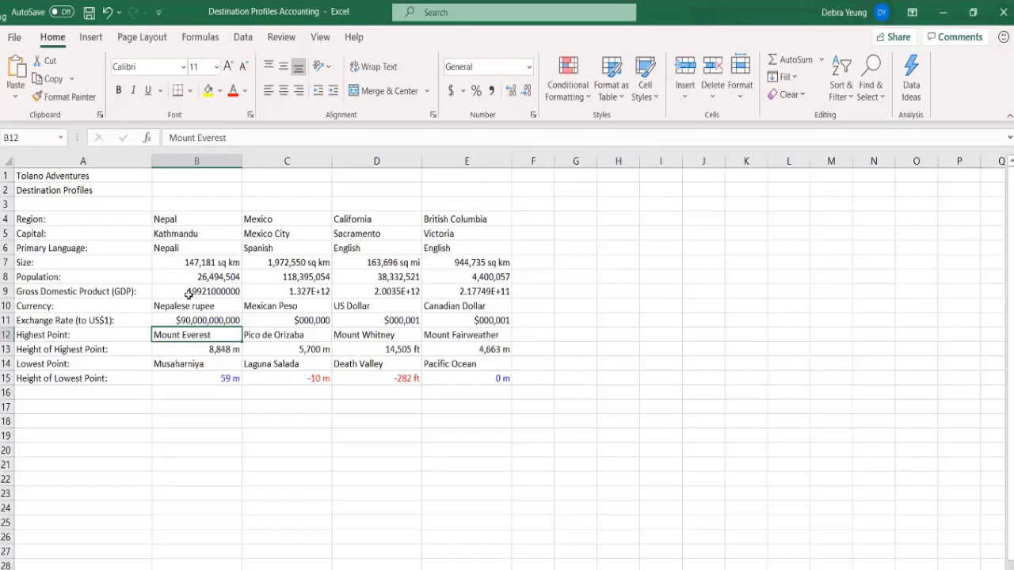
left_click(266, 291)
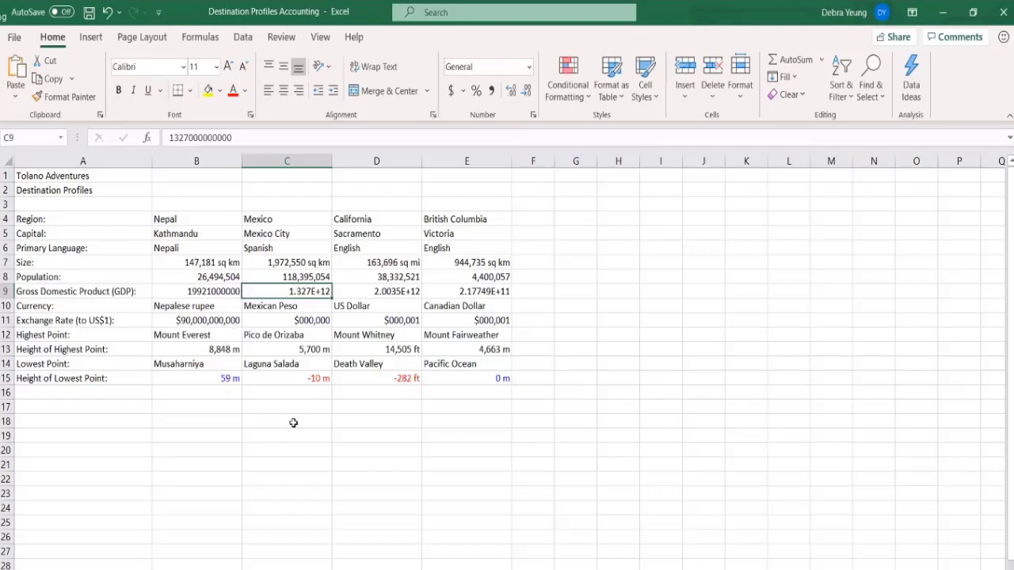
left_click(297, 420)
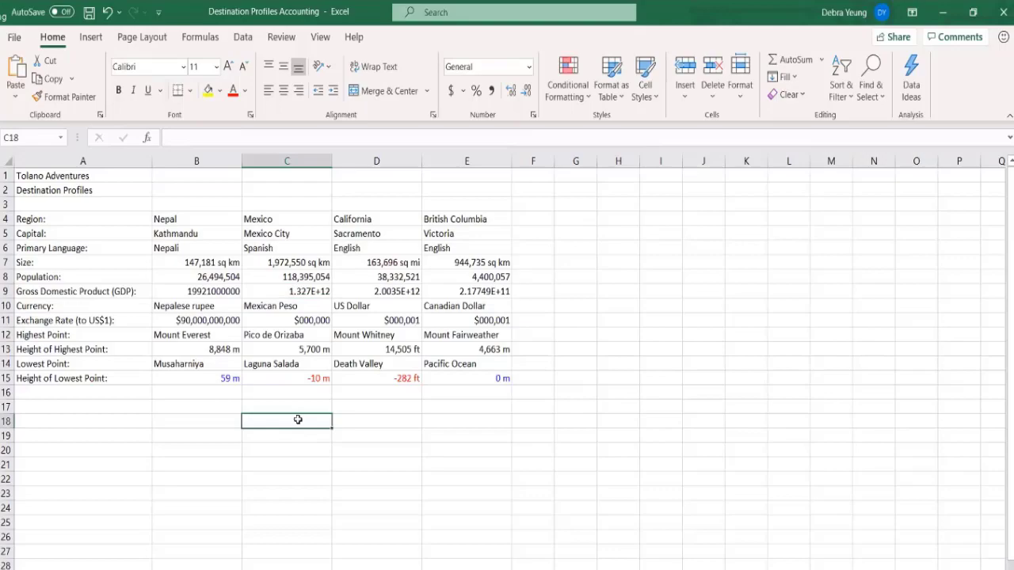
type("###")
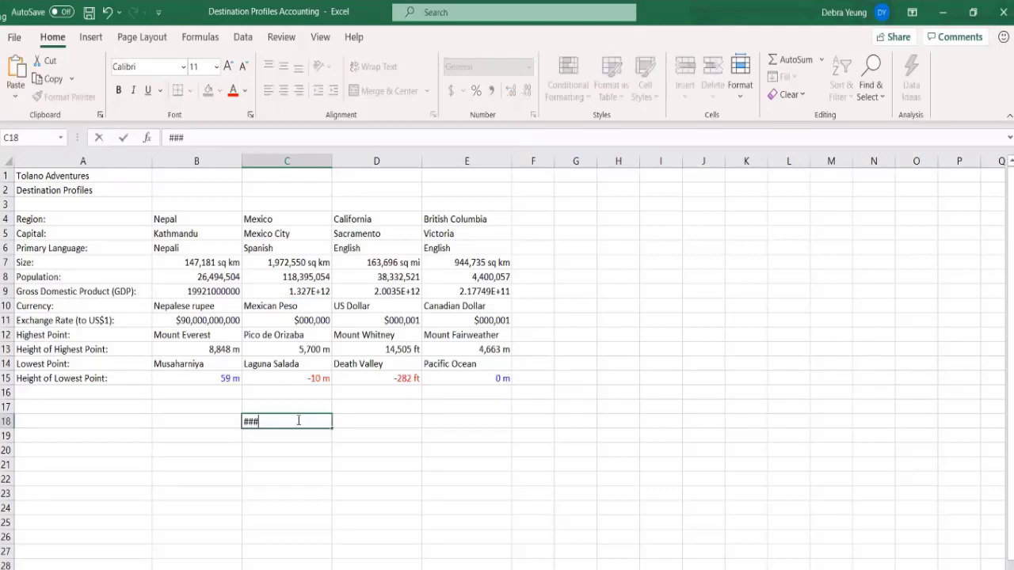
key("Return")
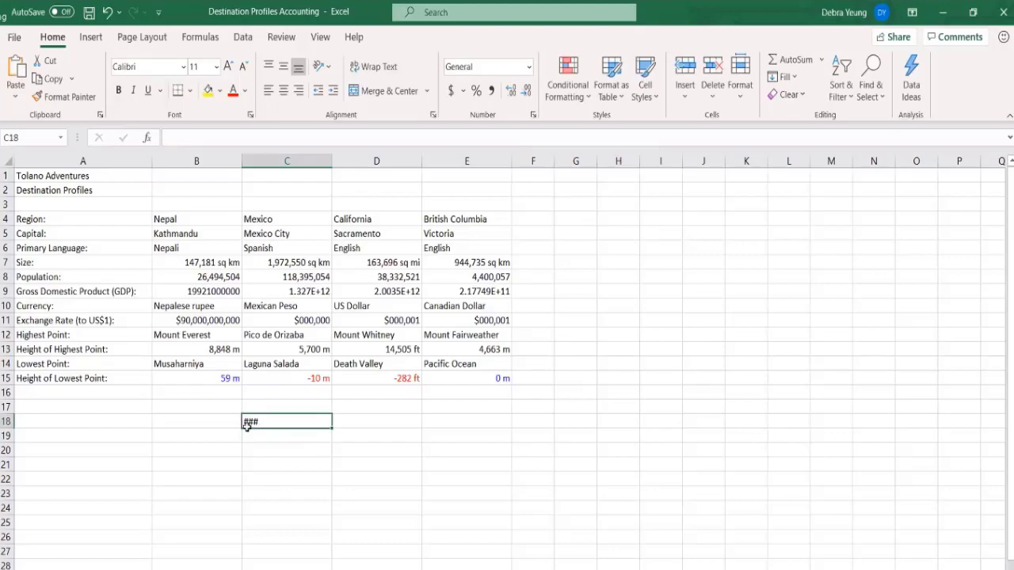
left_click(247, 425)
key("Delete")
- Select the GDP values B9:E9 and open their Custom number format code for editing
left_click_drag(185, 289, 441, 291)
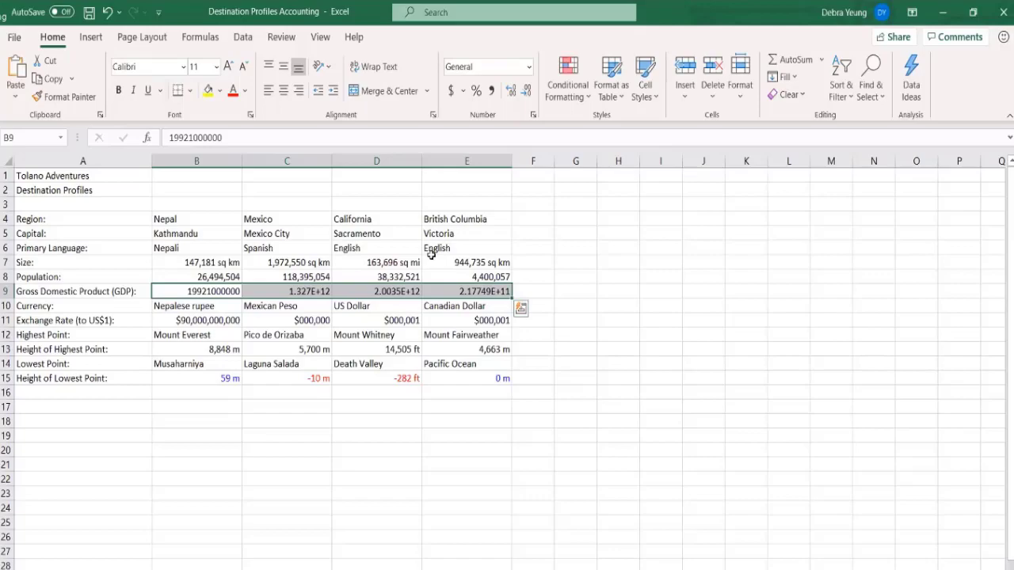
left_click(534, 118)
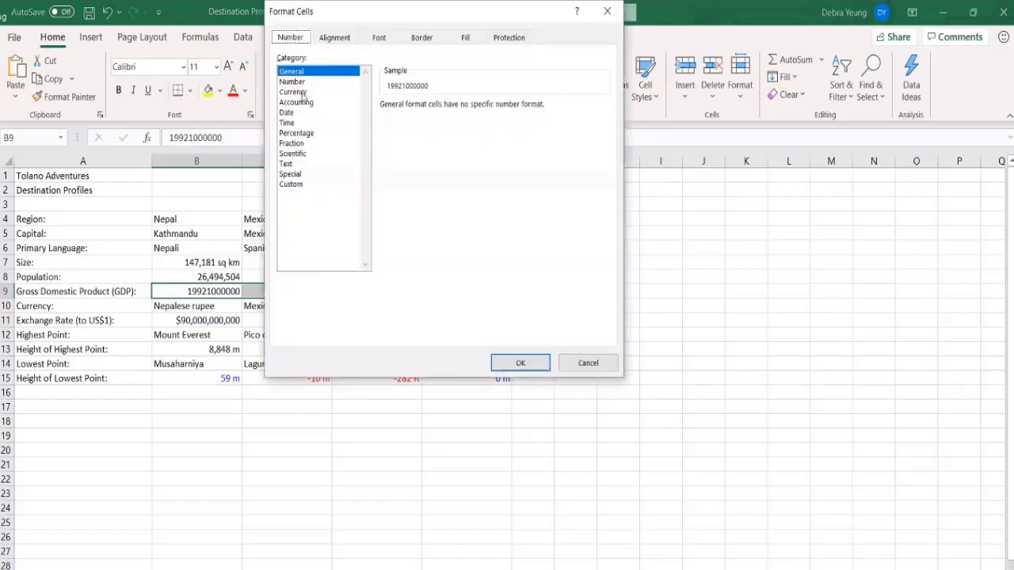
left_click(294, 83)
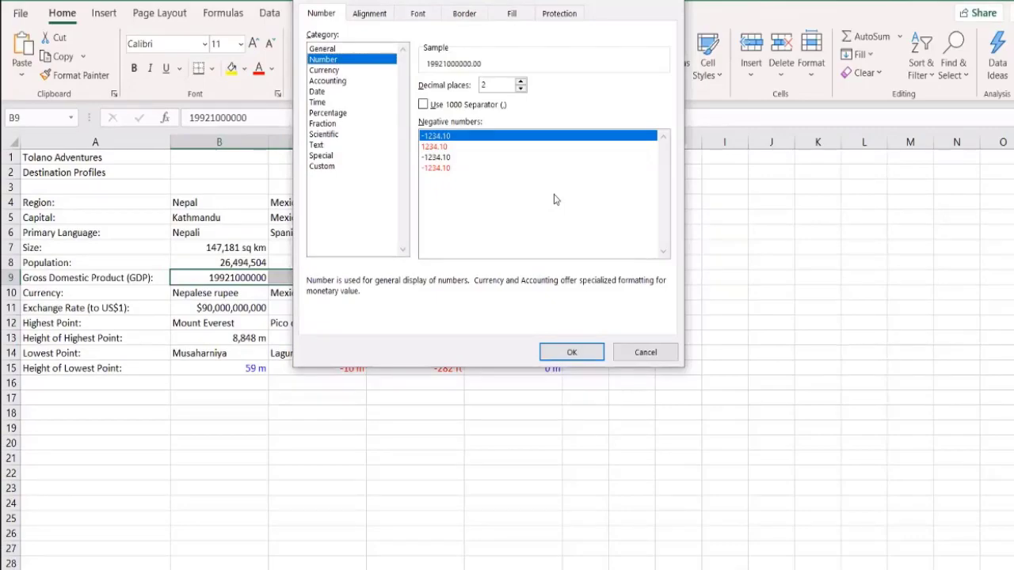
left_click(322, 167)
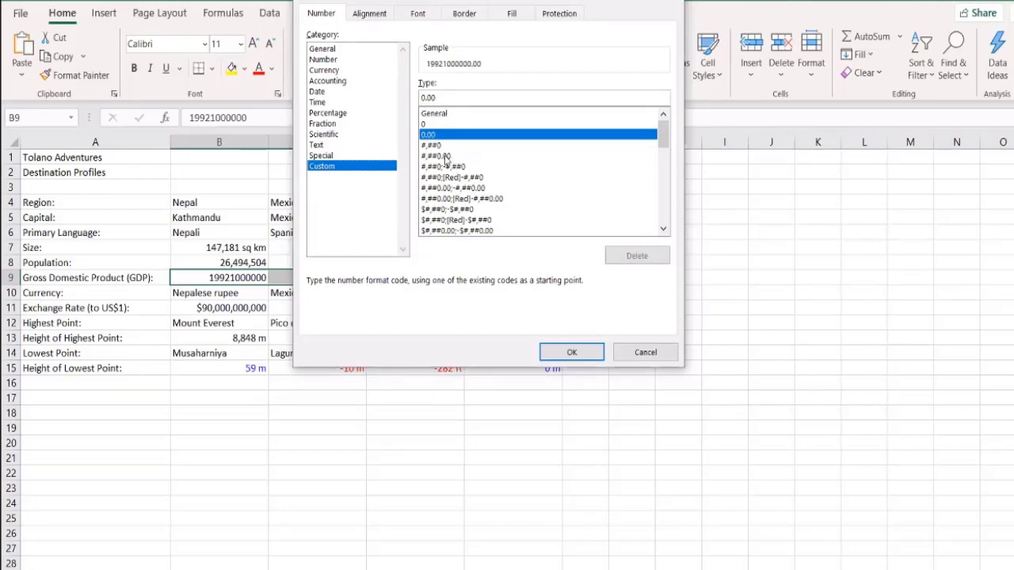
double_click(447, 98)
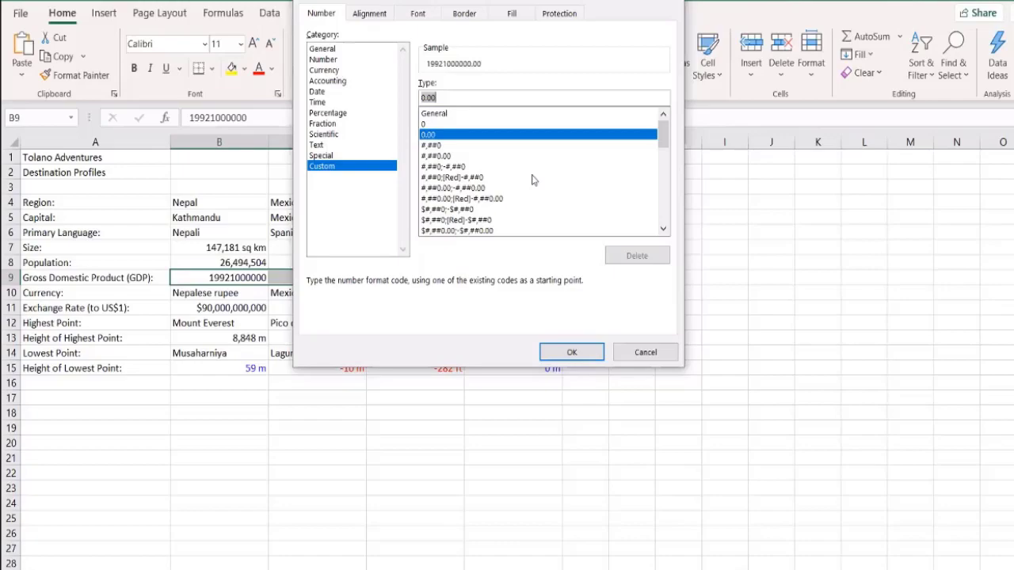
- Enter the custom format code $#,##0,, "billion" so Nepal's GDP previews as $20 billion
type("$")
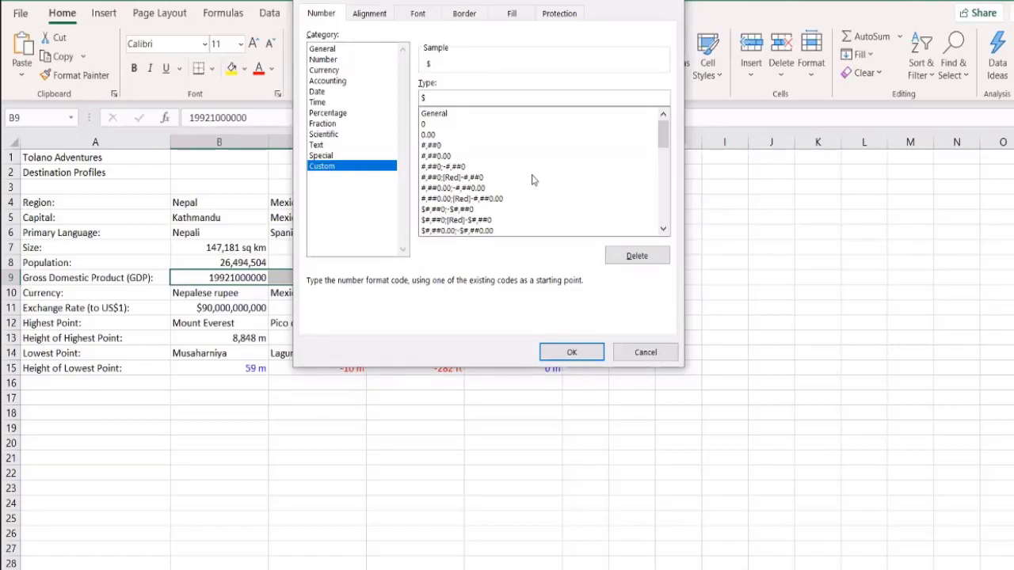
type("#,#00")
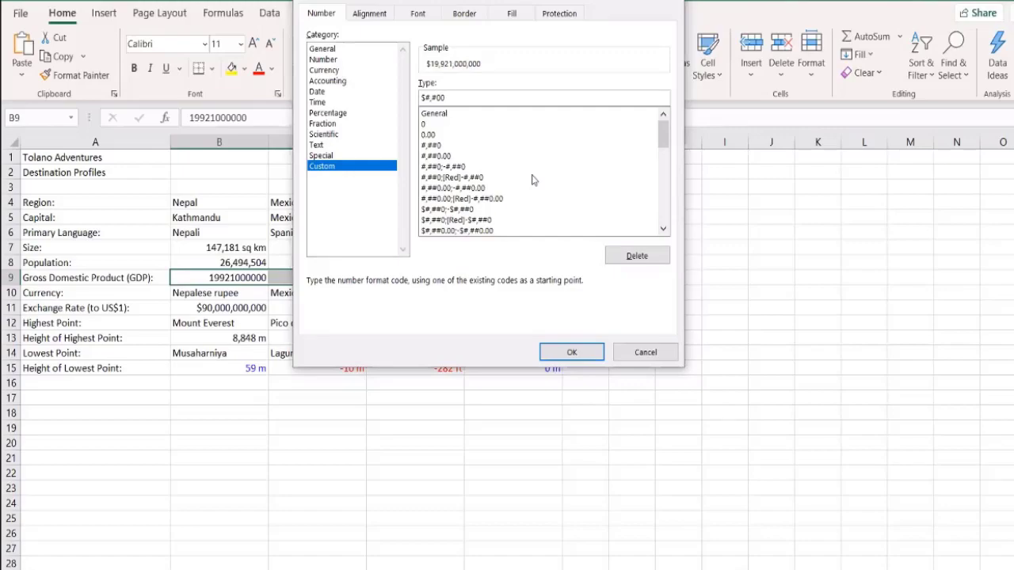
key("BackSpace")
key("BackSpace")
type("#0,,,")
type("\"billion\"")
- Apply the billions format to B9:E9, then replace its "billion" label with a first name
left_click(572, 356)
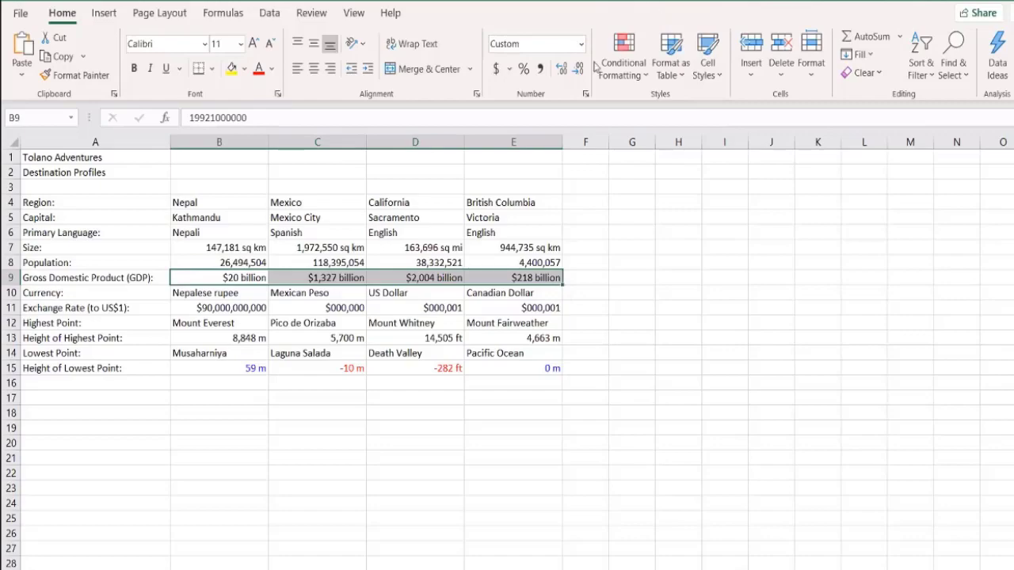
left_click(587, 95)
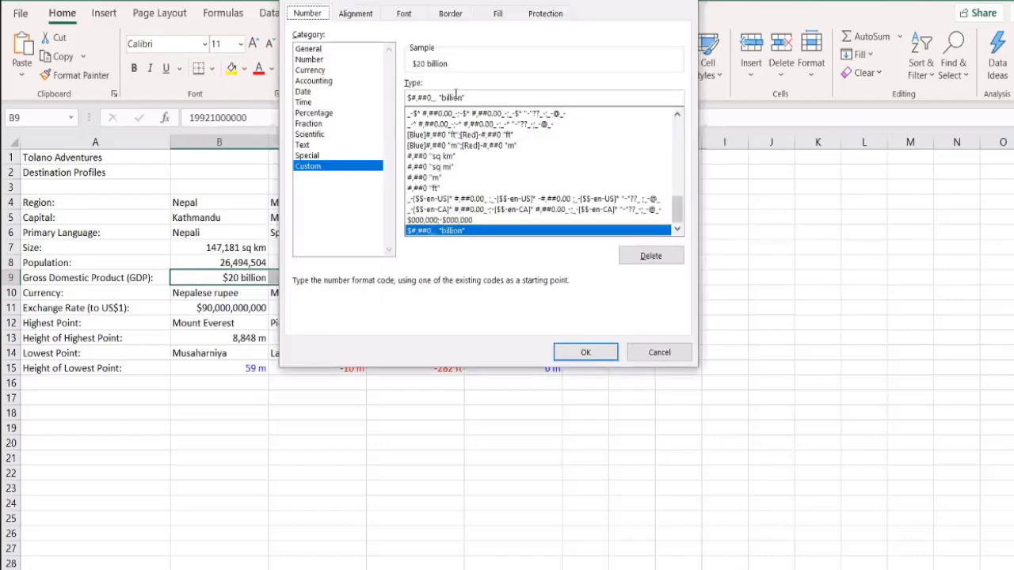
left_click_drag(463, 97, 442, 98)
type("Debra")
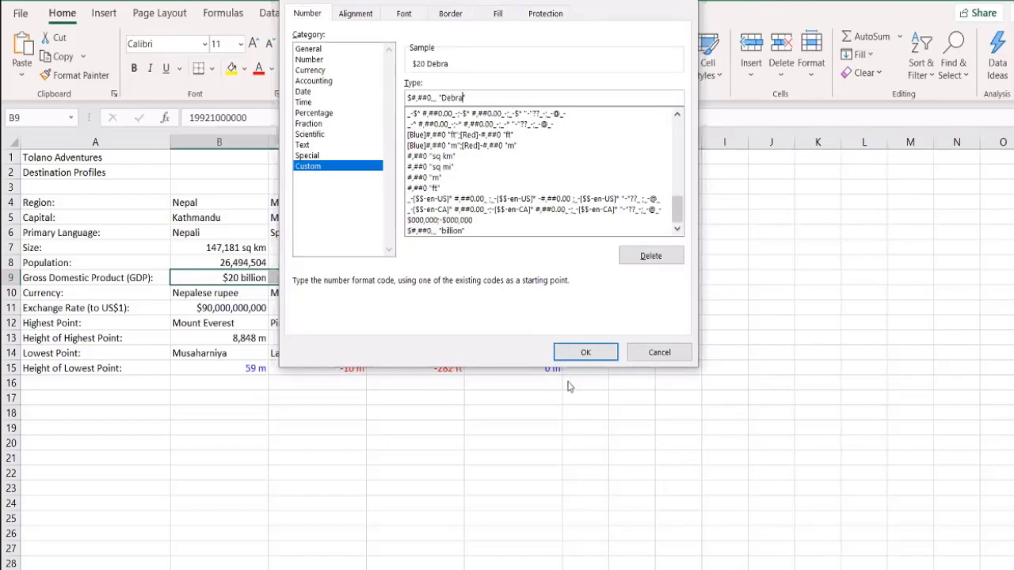
left_click(577, 359)
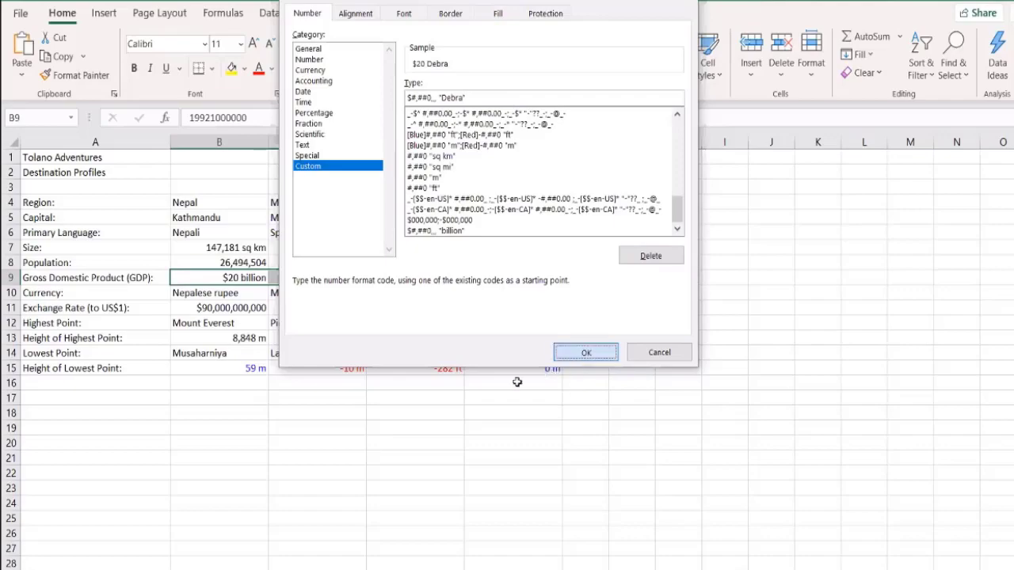
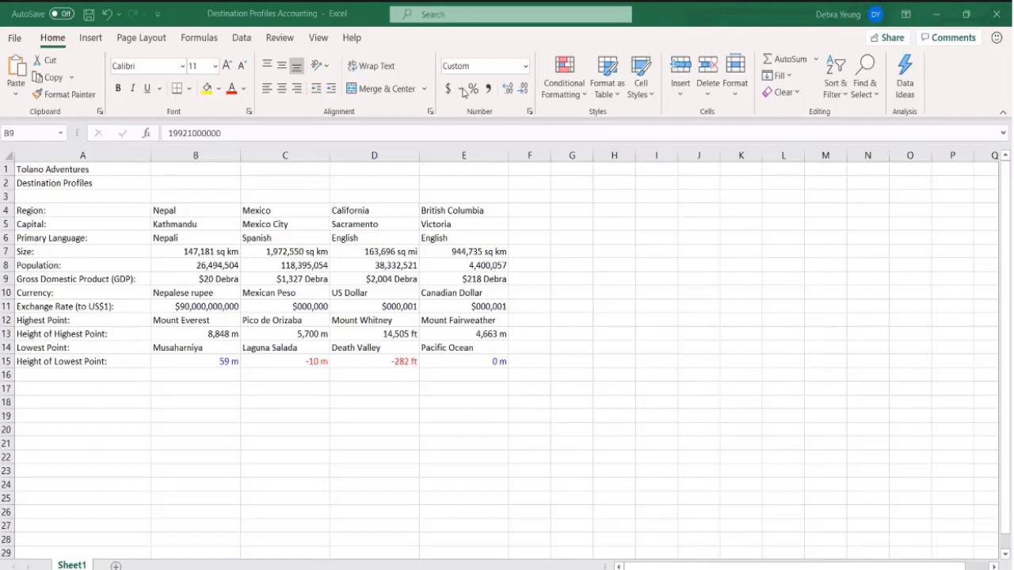
- Start an absolute reference to E15 in E20, then abandon it
left_click(462, 90)
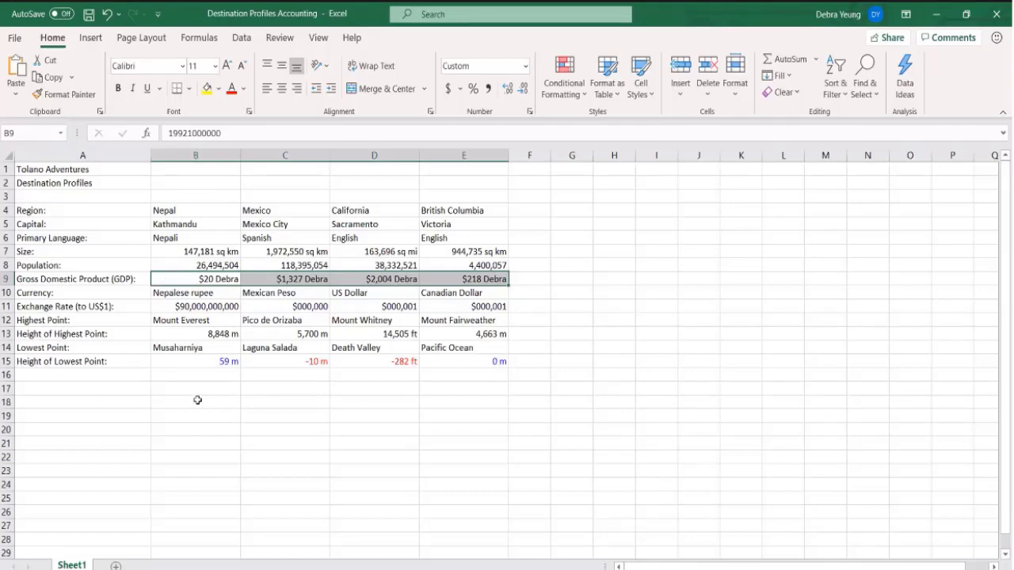
left_click(454, 432)
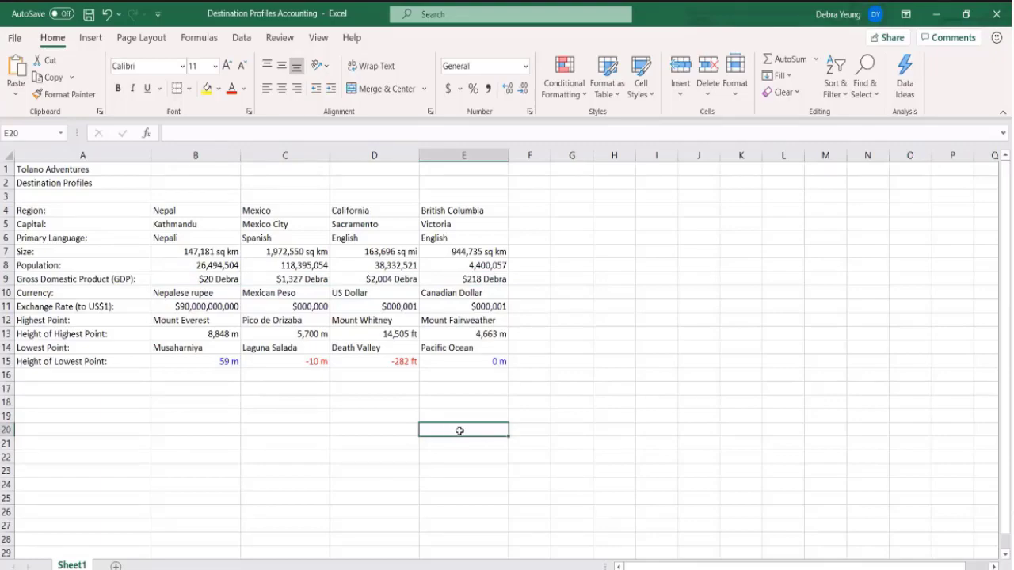
type("=")
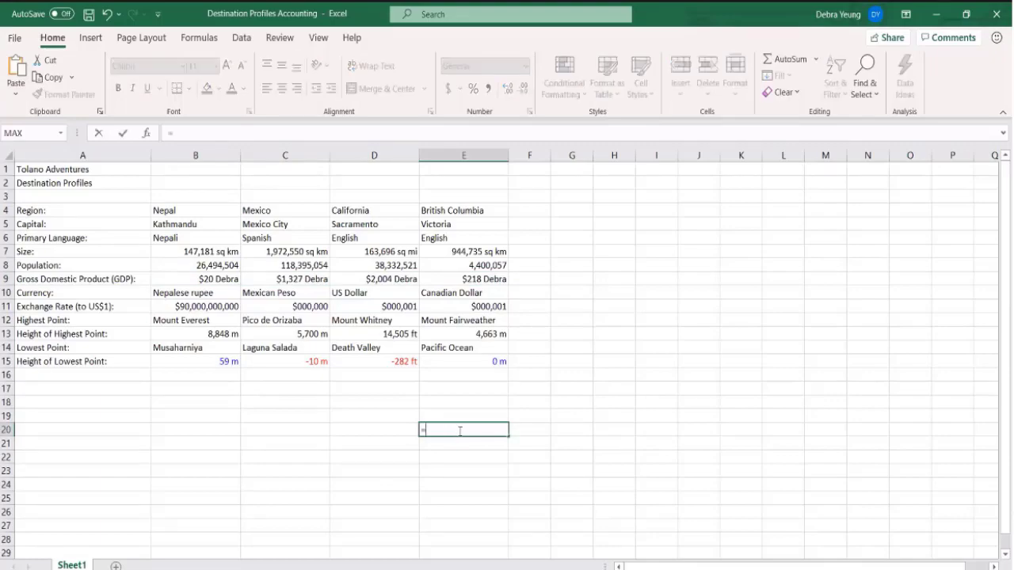
left_click(439, 361)
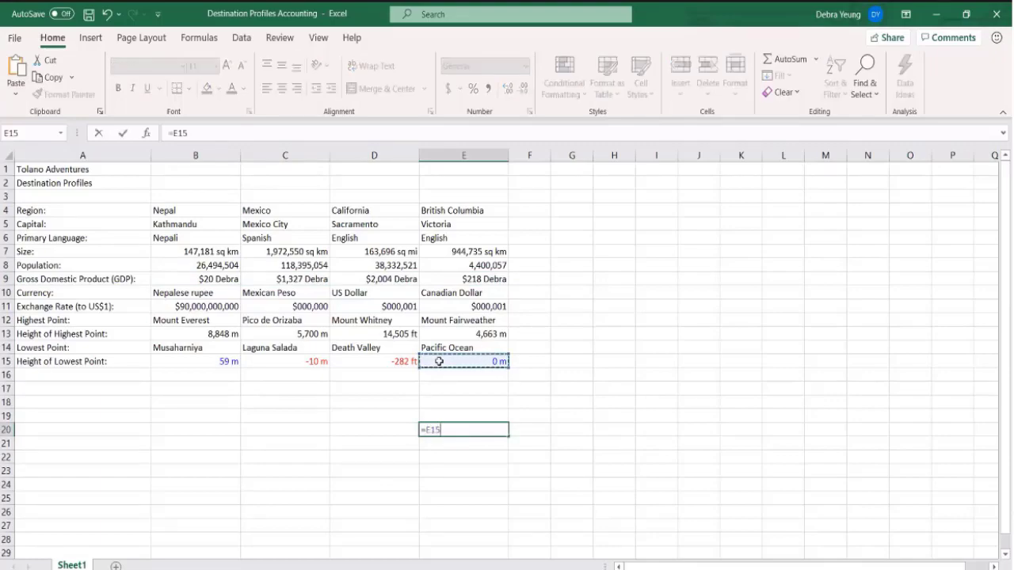
left_click(435, 432)
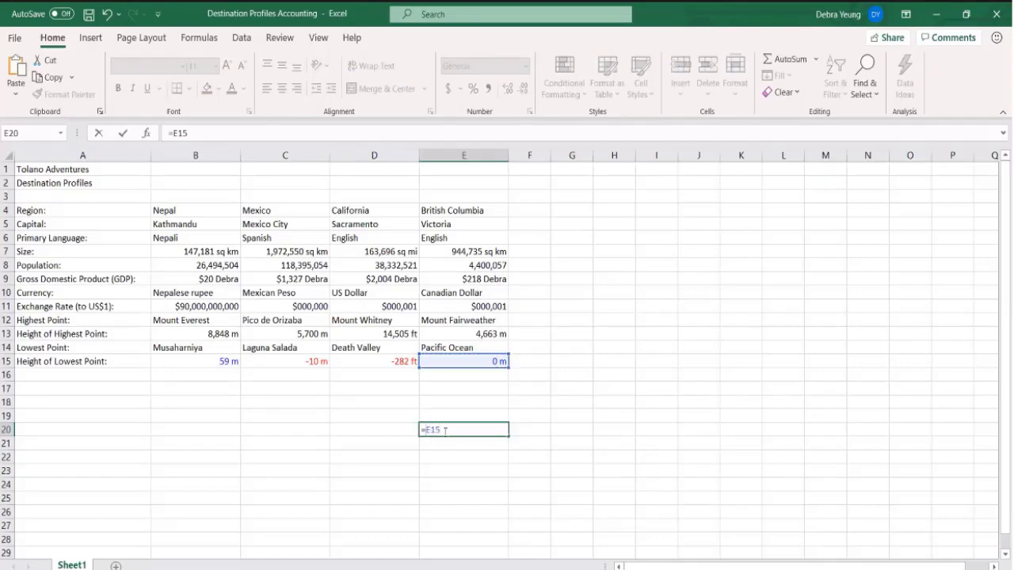
type("$E$")
key("Escape")
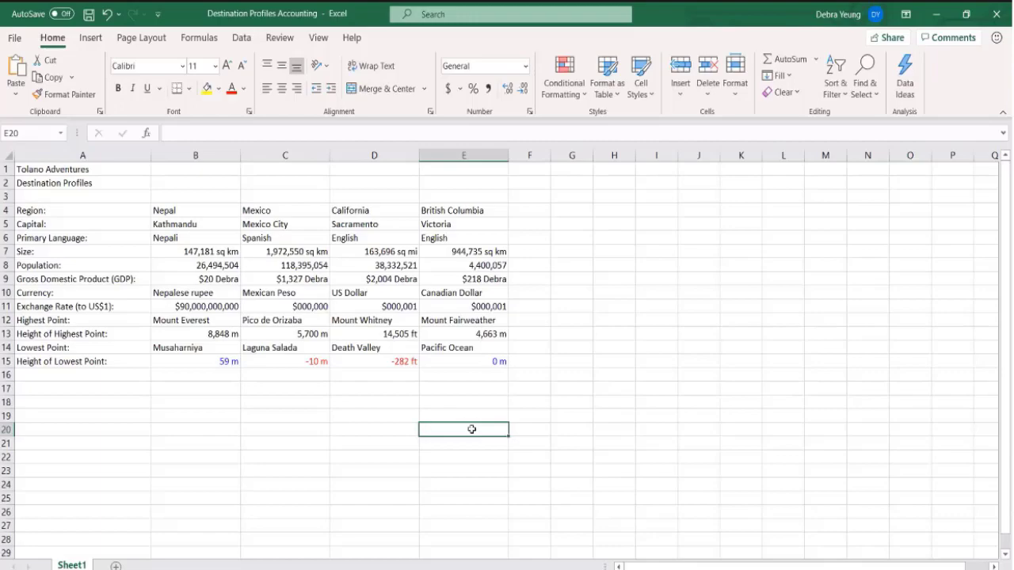
- Try a sum formula =E15+D15+C15 in E20, then discard it
type("=")
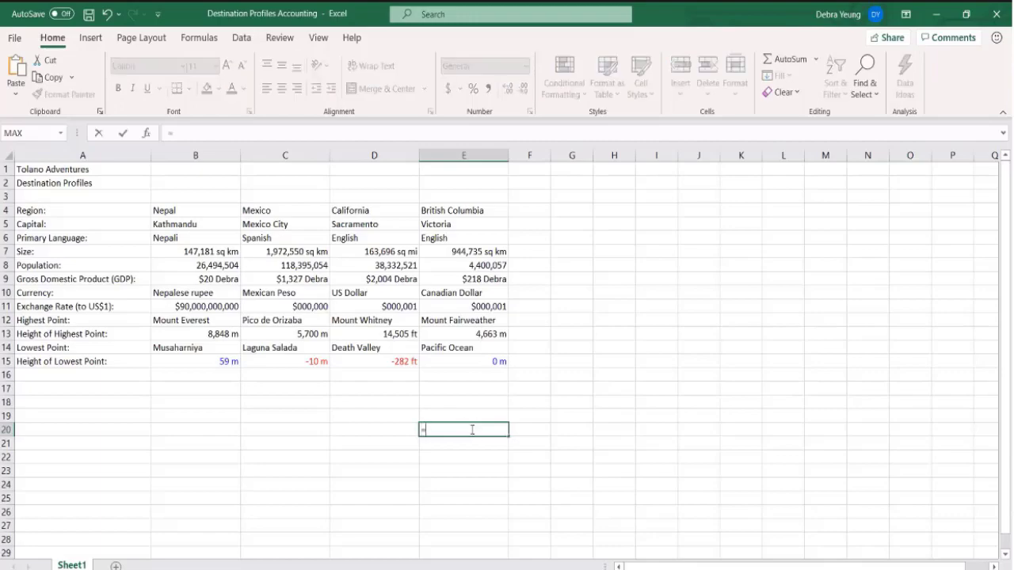
left_click(435, 361)
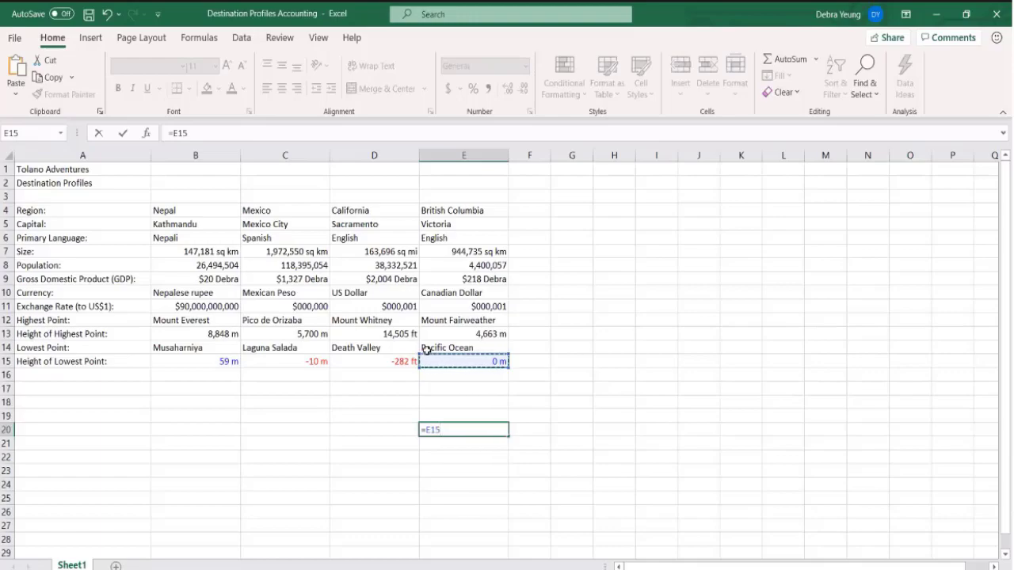
type("+")
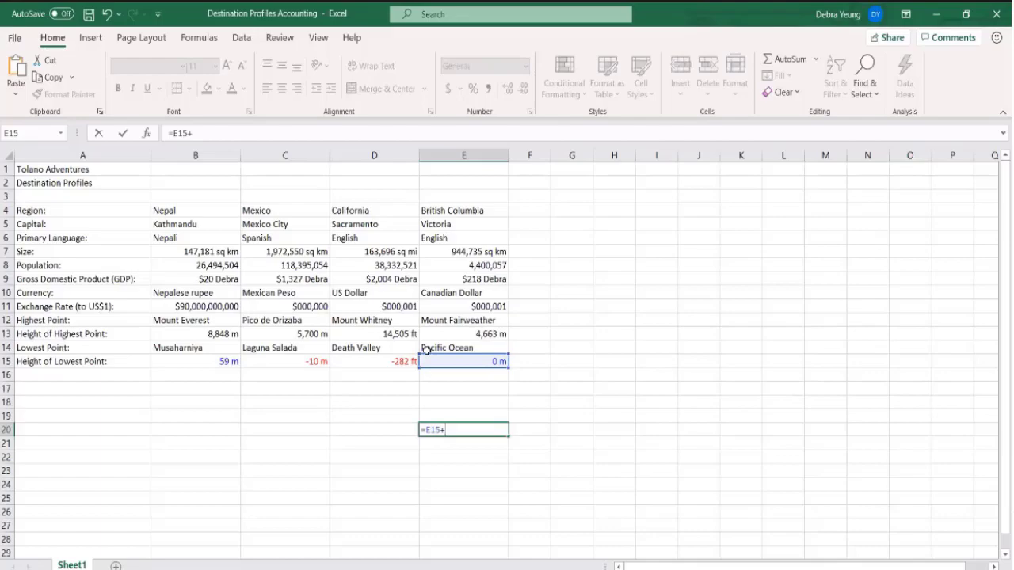
left_click(352, 362)
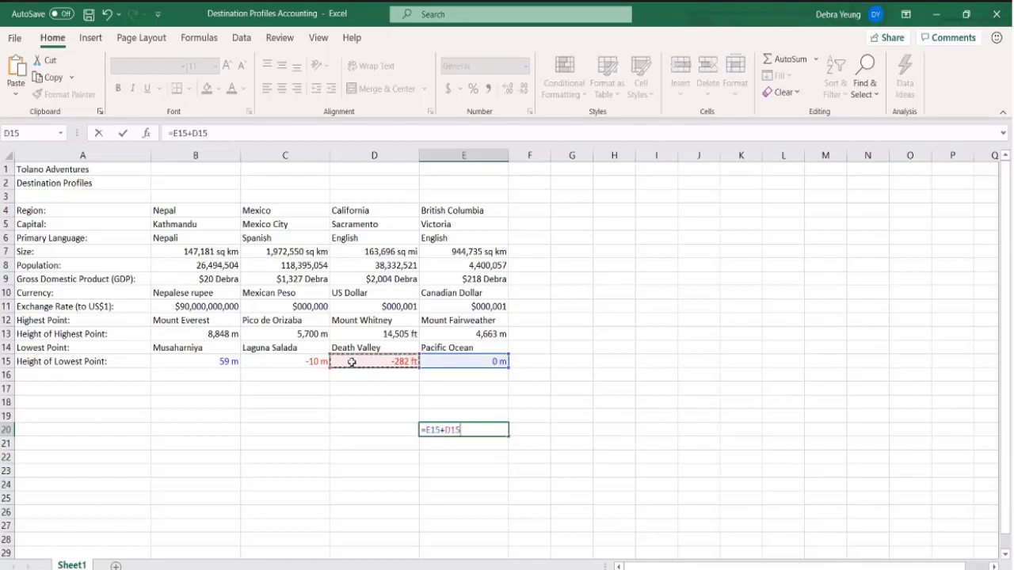
type("+")
left_click(282, 364)
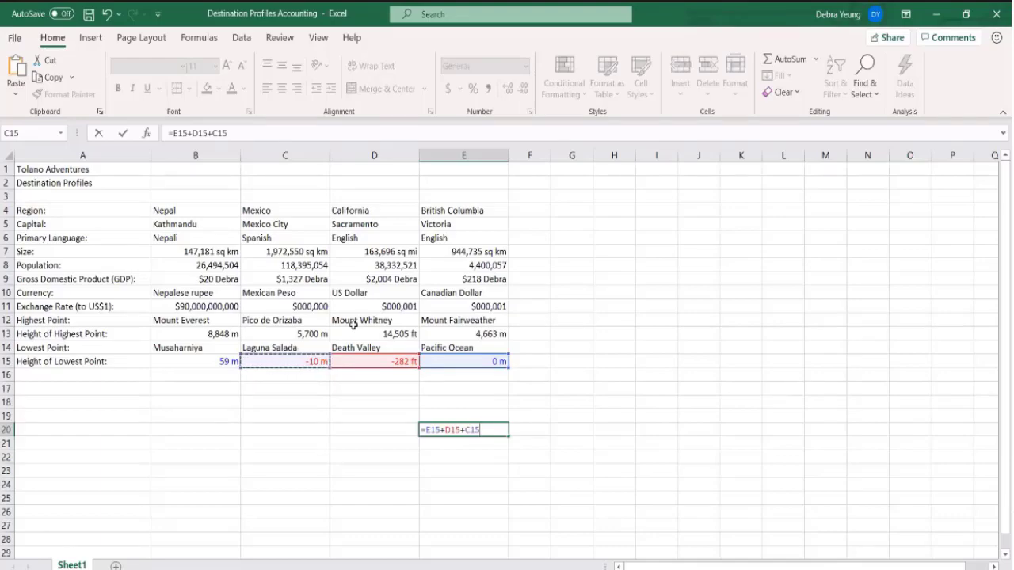
left_click(431, 429)
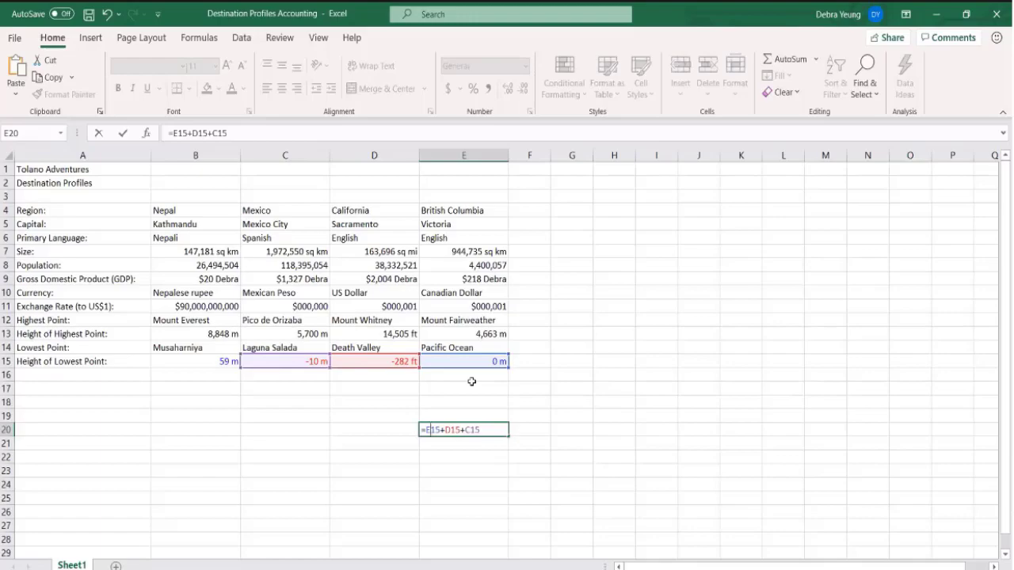
key("Escape")
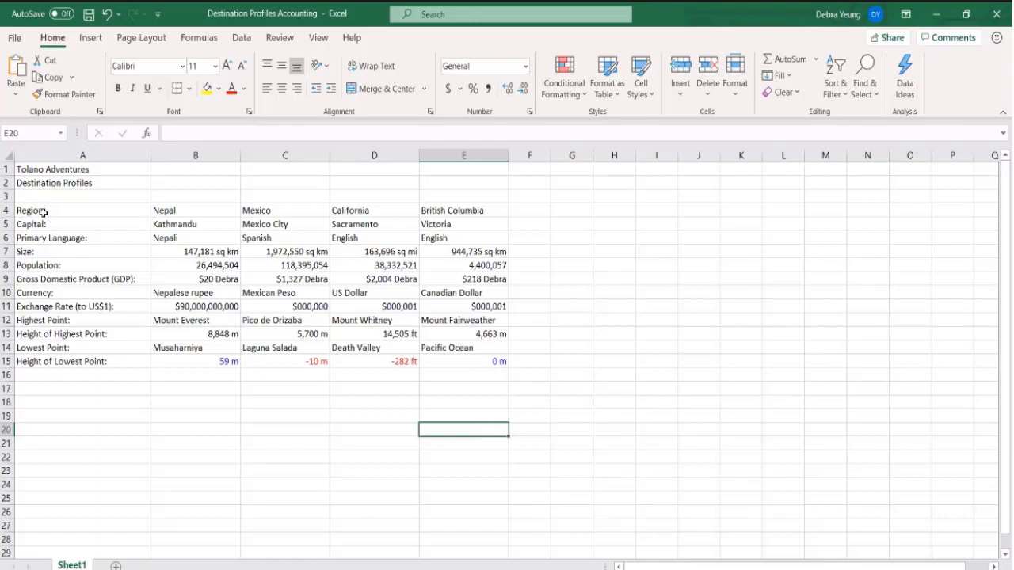
- Enter =$B$15 in D19 and fill it down to D25, each showing 59 m
left_click(173, 359)
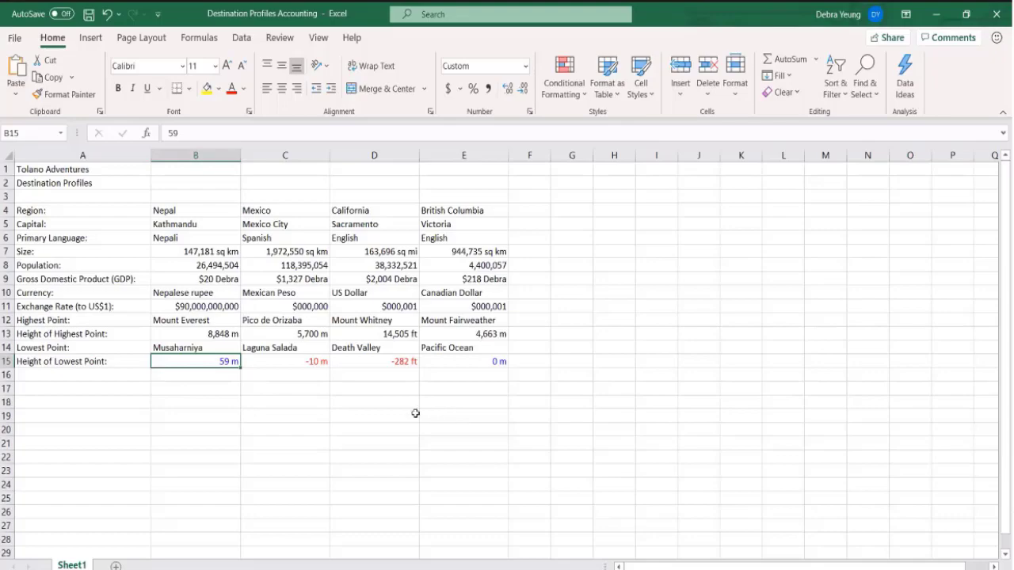
left_click(343, 414)
type("=")
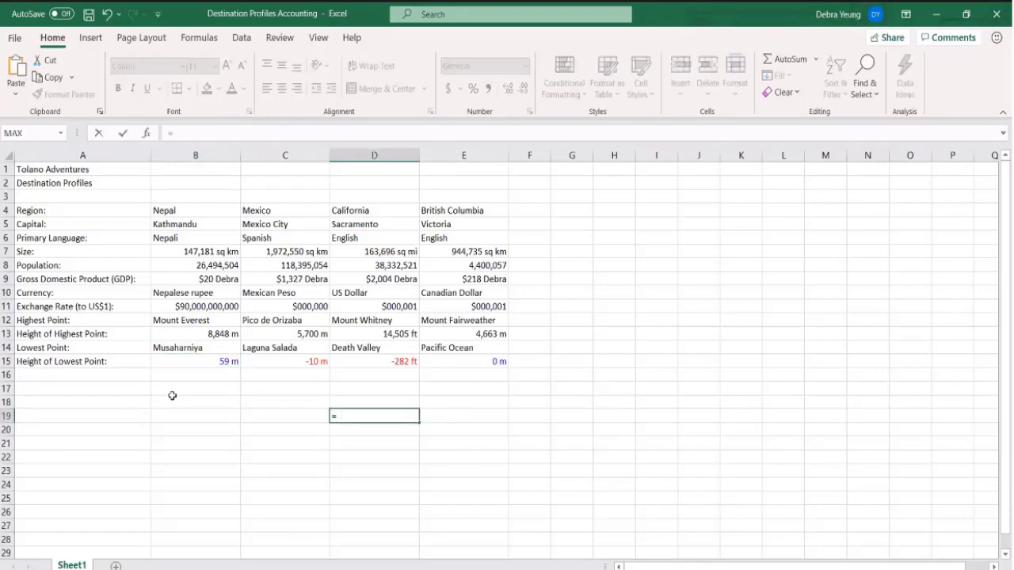
left_click(165, 363)
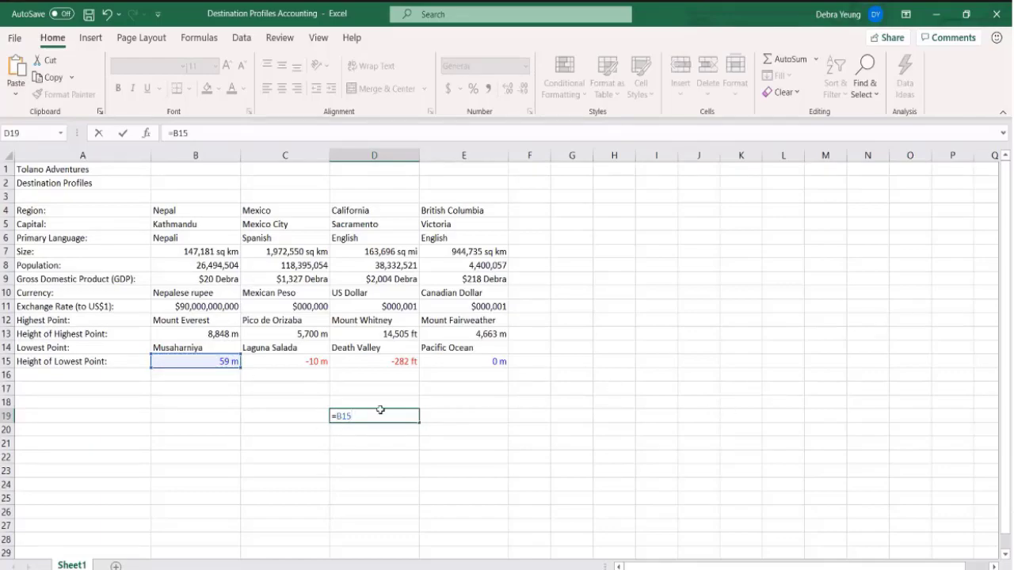
type("$B")
type("$")
key("ctrl+Return")
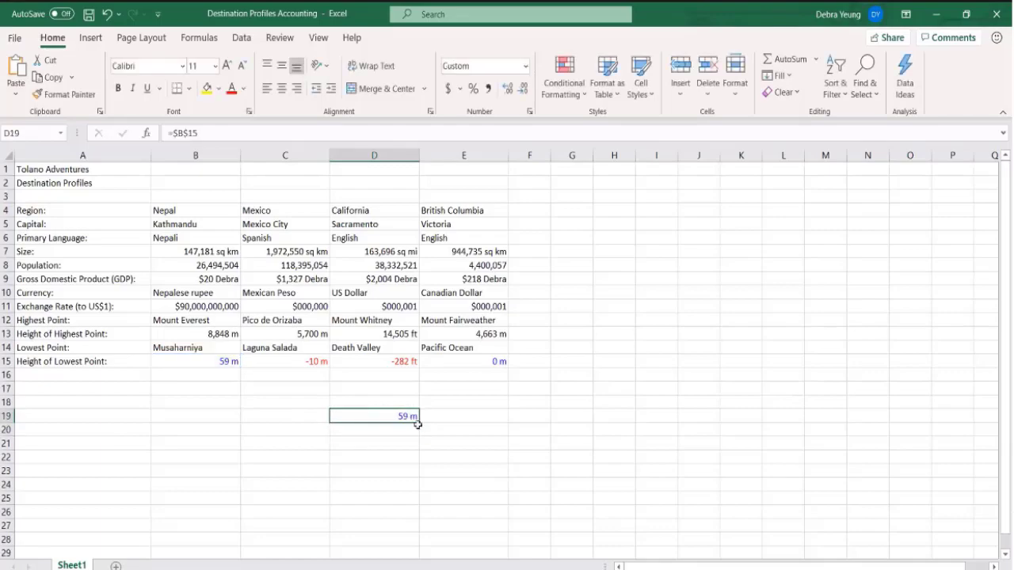
left_click_drag(423, 426, 415, 501)
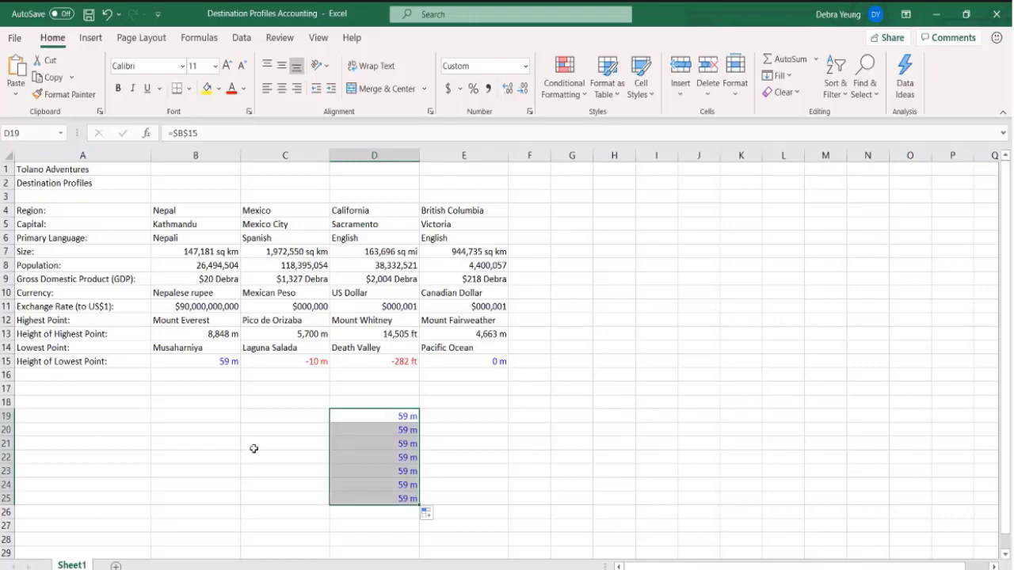
left_click(446, 418)
left_click(515, 414)
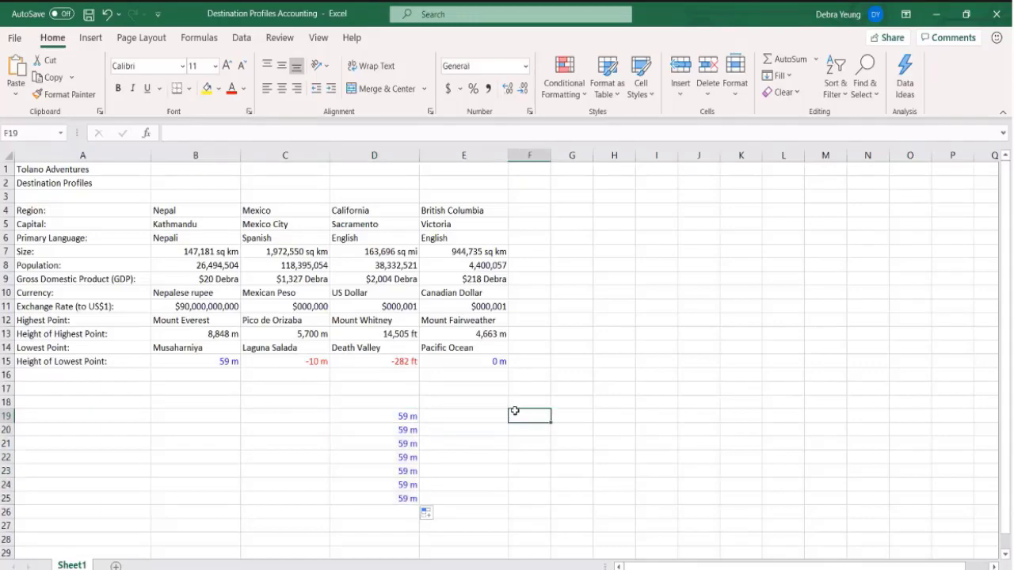
- Enter =E15 in F19 and fill it down to F25
type("=")
left_click(462, 360)
key("Return")
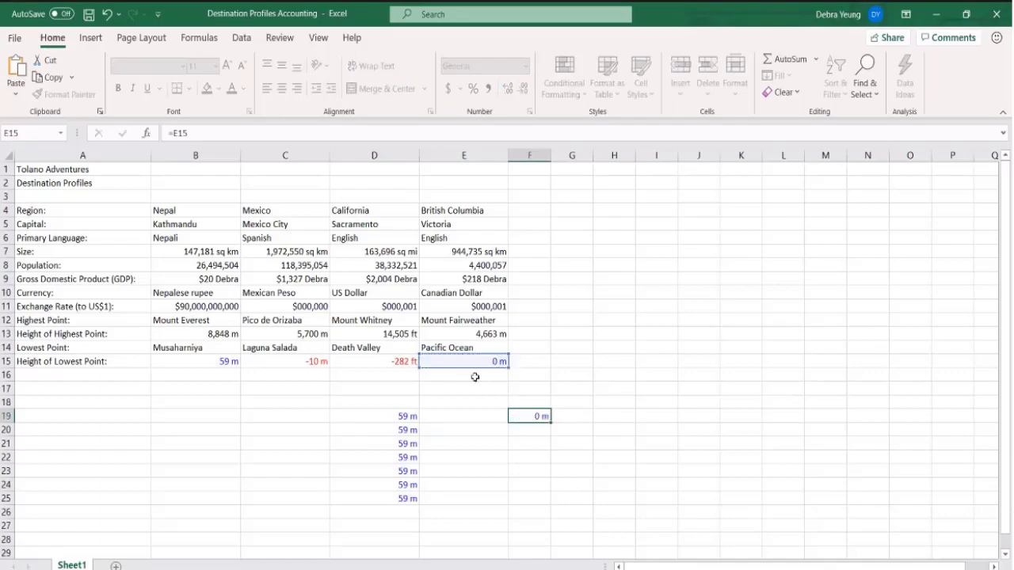
left_click(534, 416)
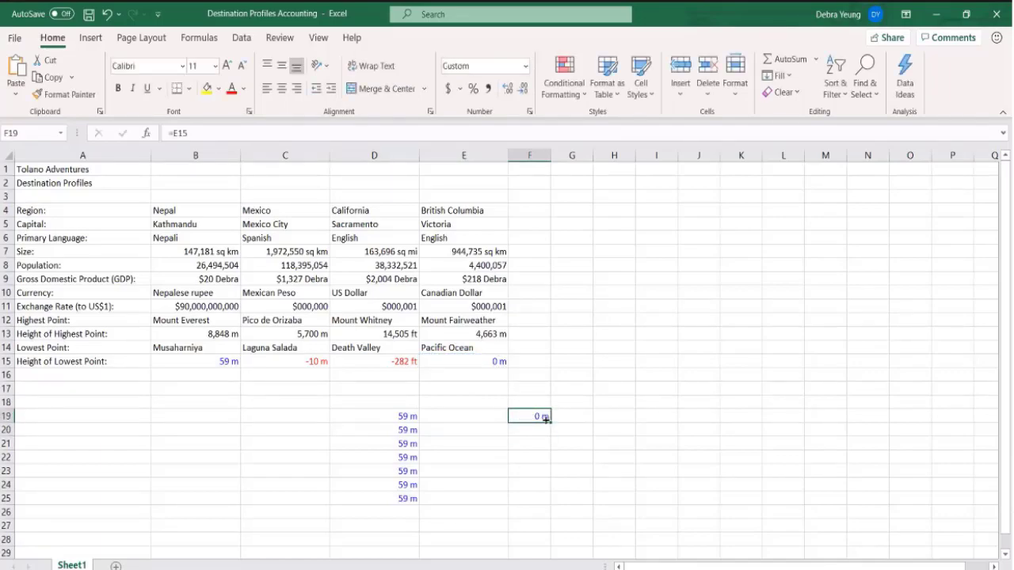
left_click_drag(547, 420, 538, 498)
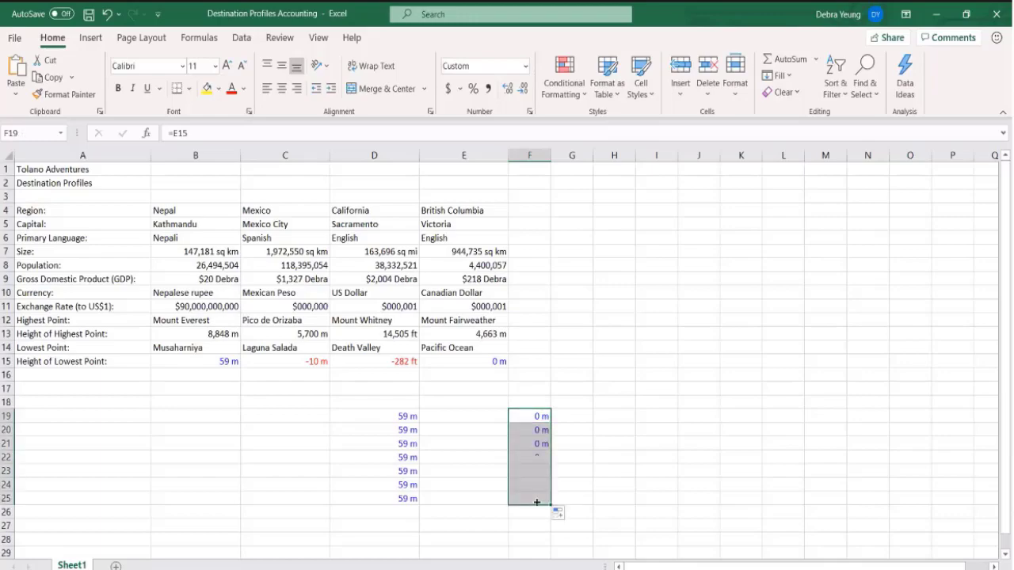
- Inspect the copies in F20, F21 and F23, whose references shift to E16, E17 and so on
left_click(534, 418)
left_click(530, 430)
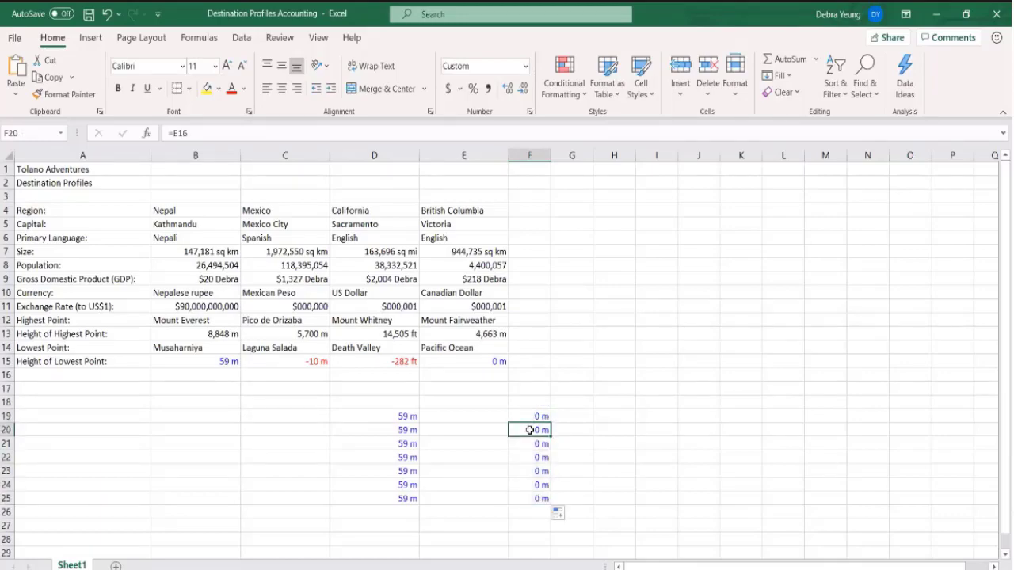
left_click(530, 444)
left_click(538, 470)
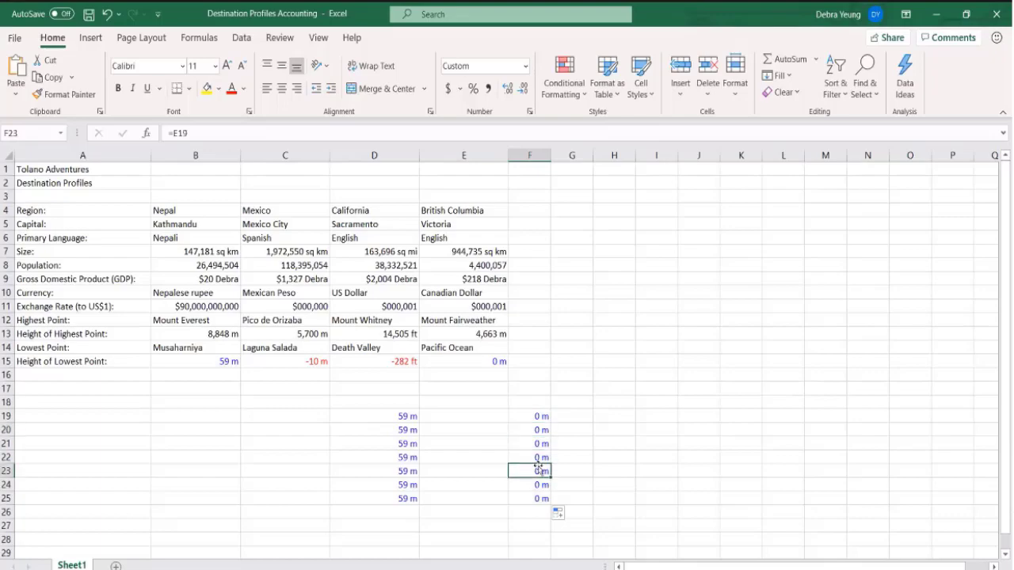
left_click(534, 416)
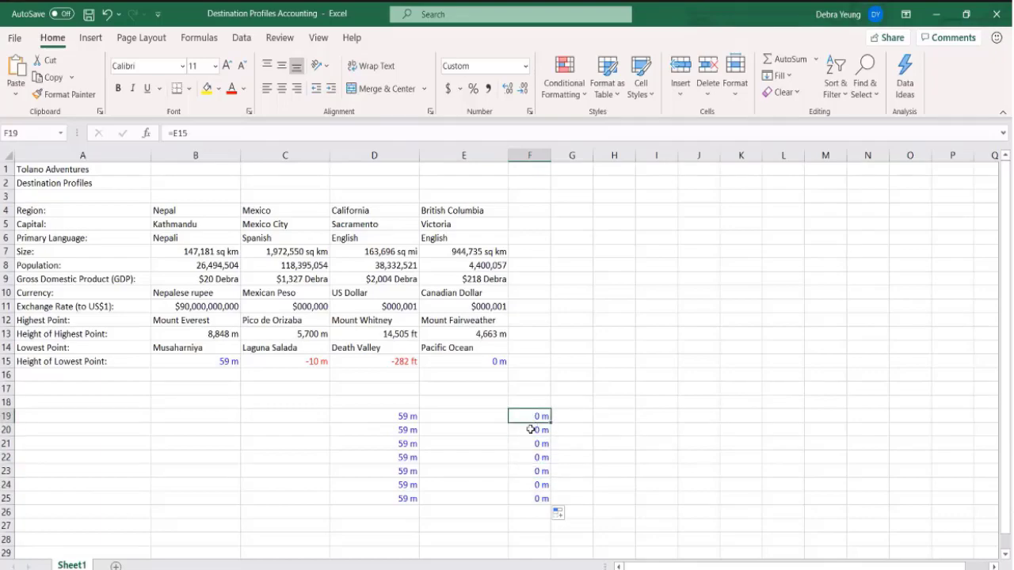
left_click(531, 429)
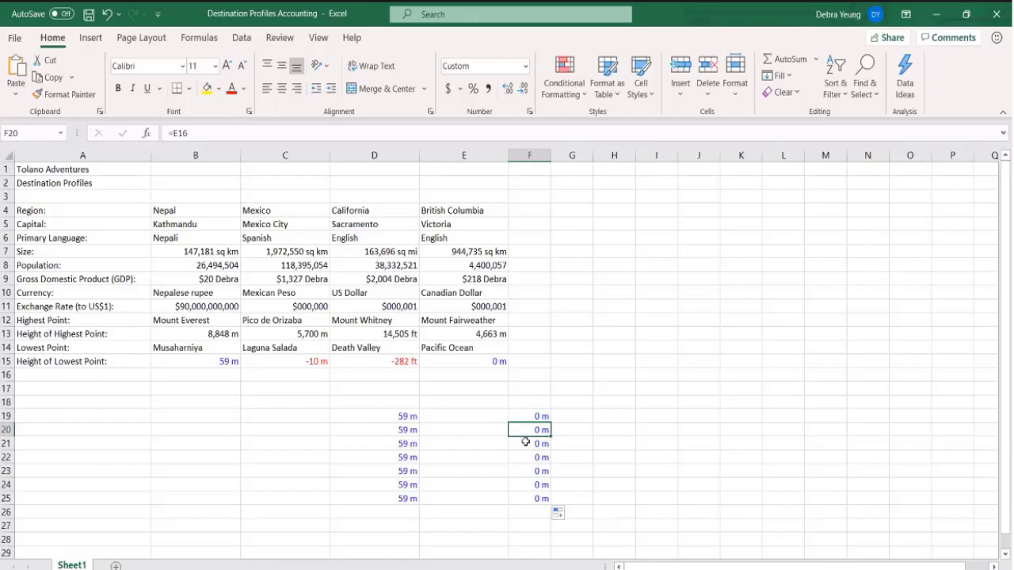
left_click(525, 442)
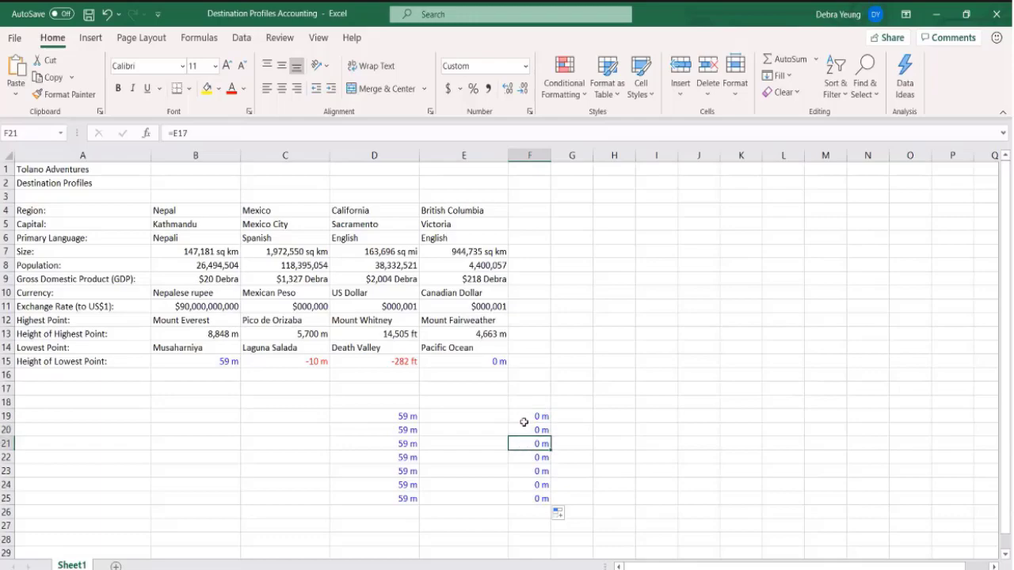
left_click(525, 414)
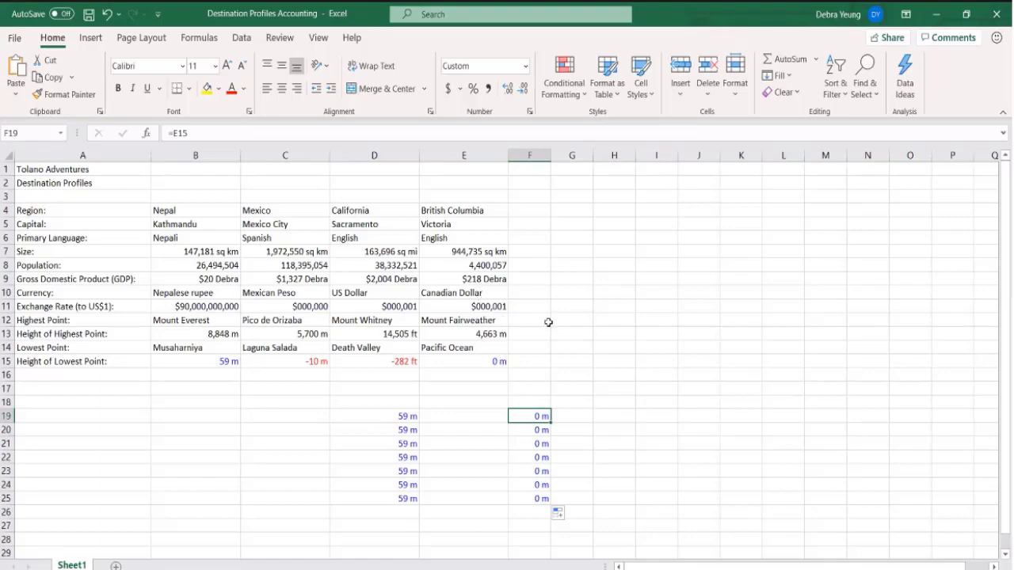
double_click(624, 357)
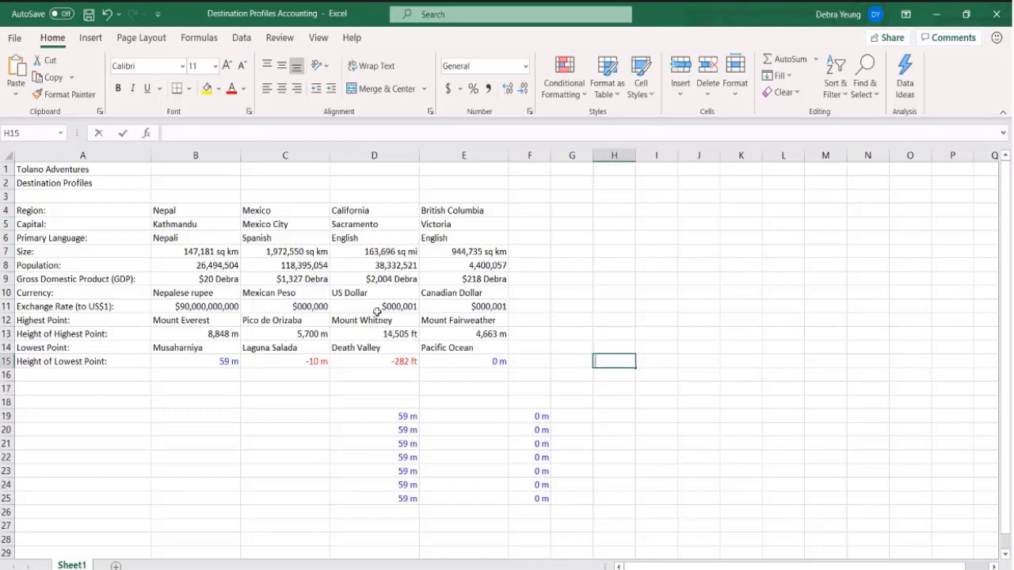
- Enter =E11 in H15 and copy it across to J15
type("=")
left_click(439, 306)
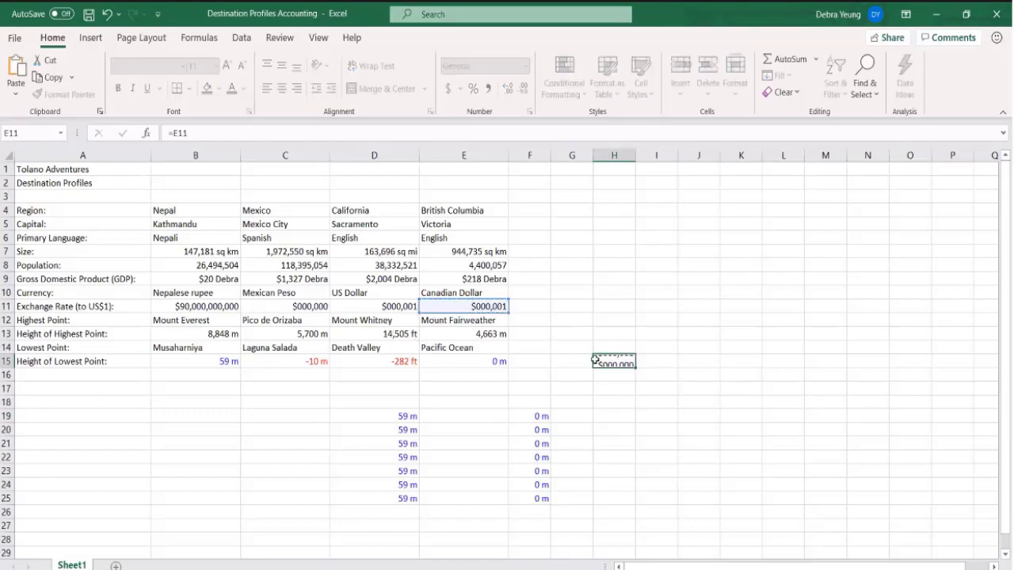
key("Return")
left_click(630, 361)
left_click_drag(632, 362, 717, 366)
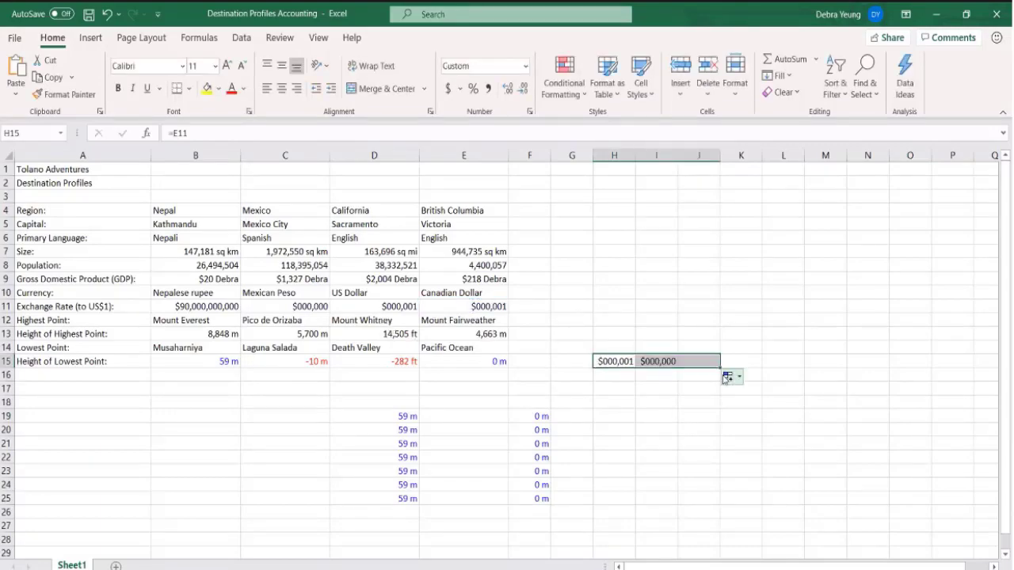
- Check that I15 and J15 now refer to F11 and G11
left_click(612, 358)
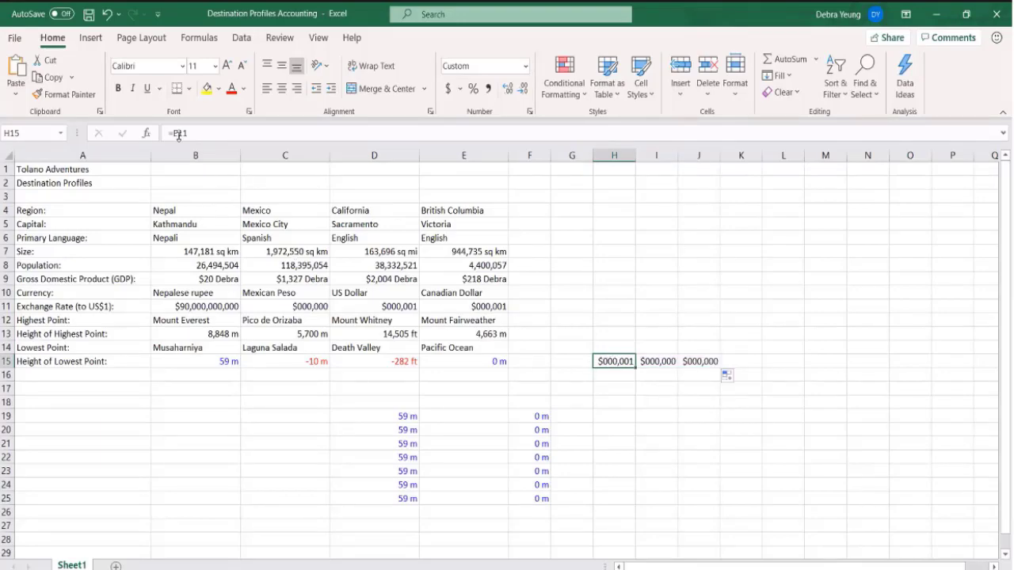
left_click(649, 360)
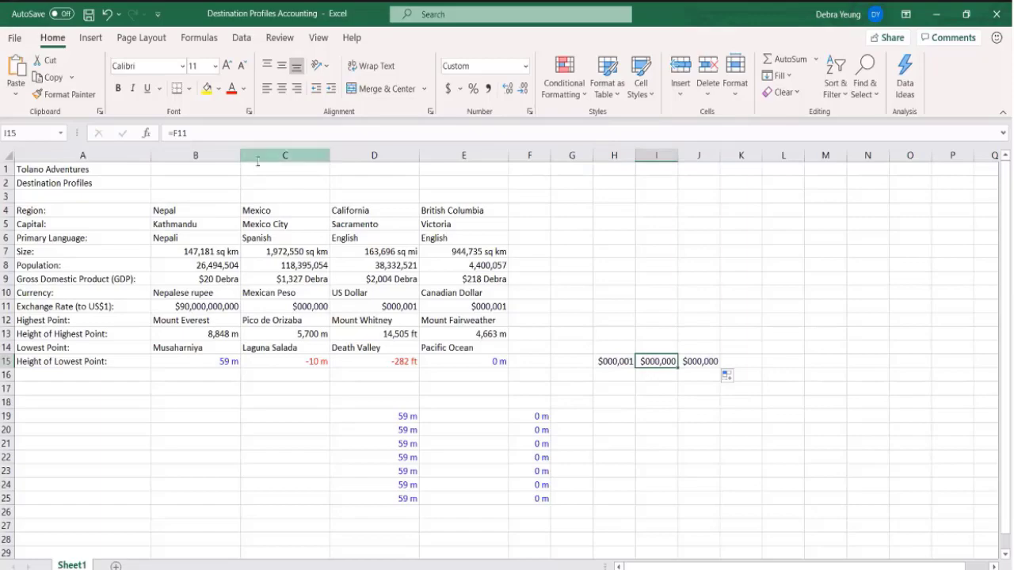
left_click(696, 361)
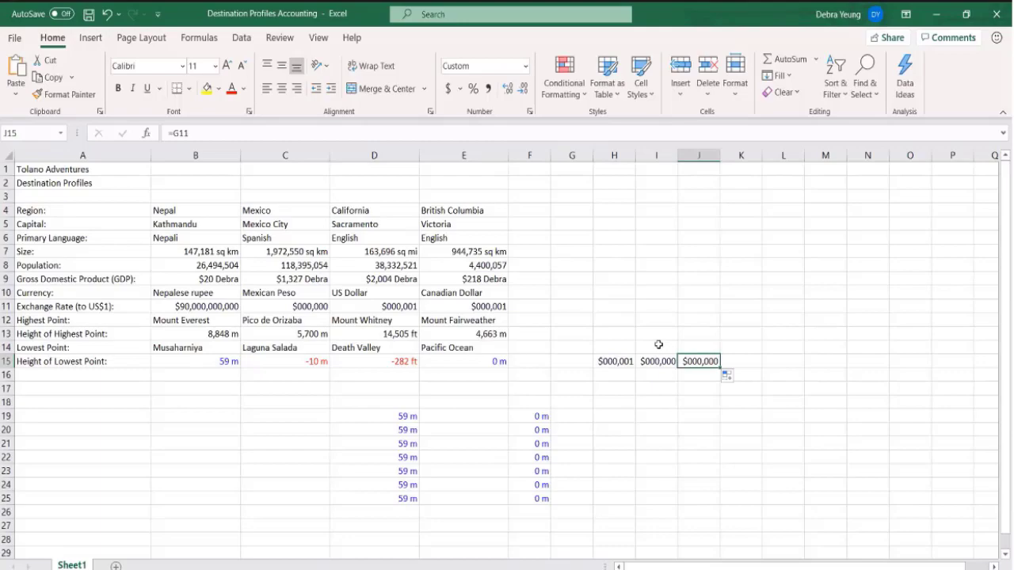
left_click_drag(577, 343, 748, 417)
- Delete the H15:J15 references and the 59 m and 0 m entries in rows 19–25
key("Delete")
left_click_drag(344, 403, 607, 512)
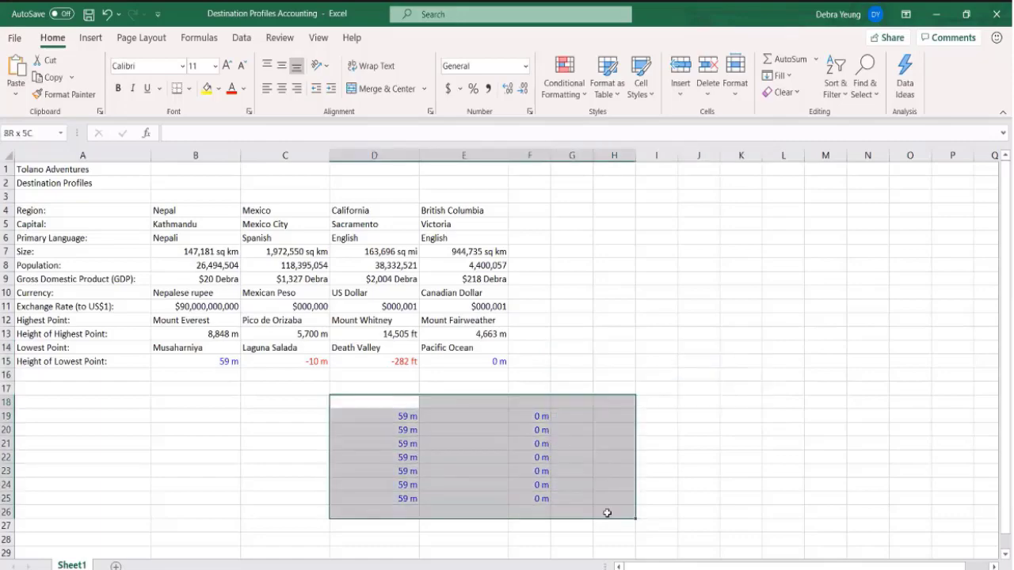
key("Delete")
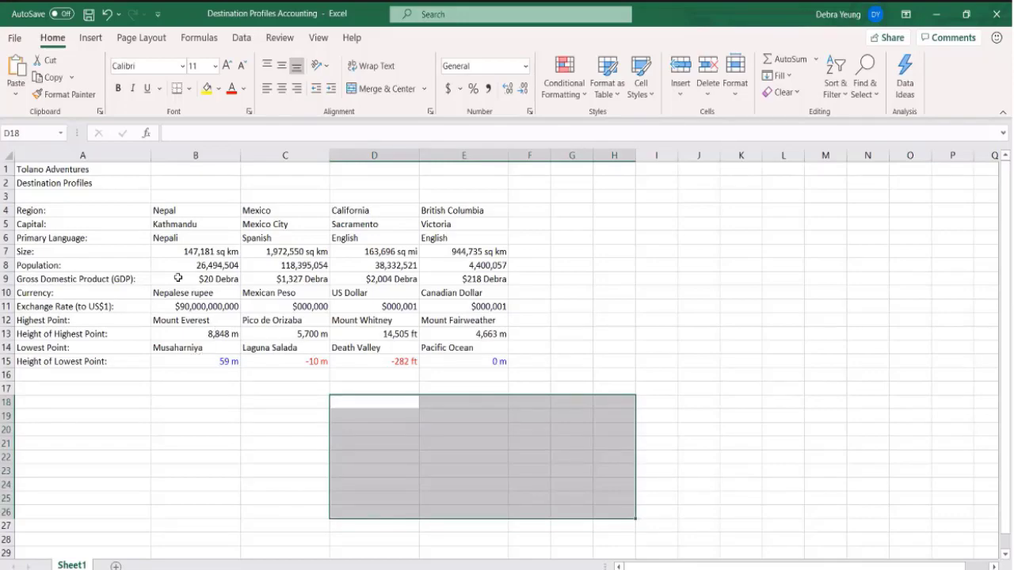
- Set B9:E9 to the General number format in Format Cells
left_click_drag(190, 275, 453, 278)
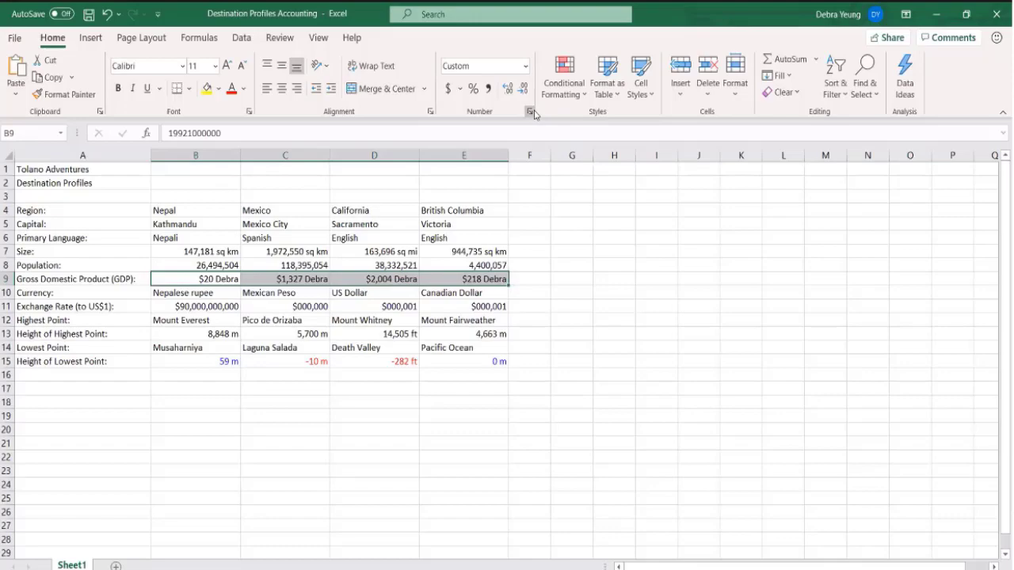
left_click(531, 112)
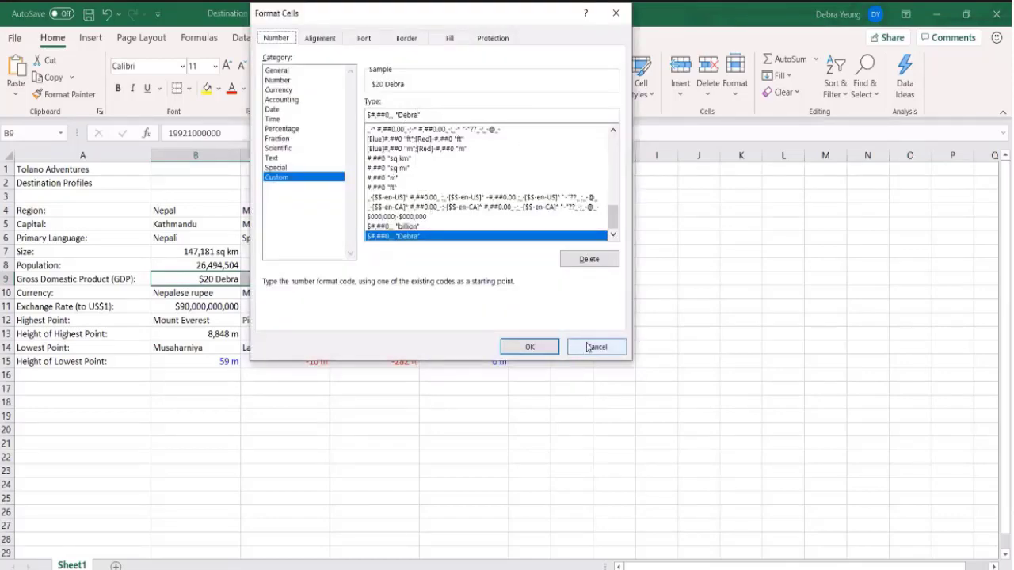
scroll(395, 151, "up", 4)
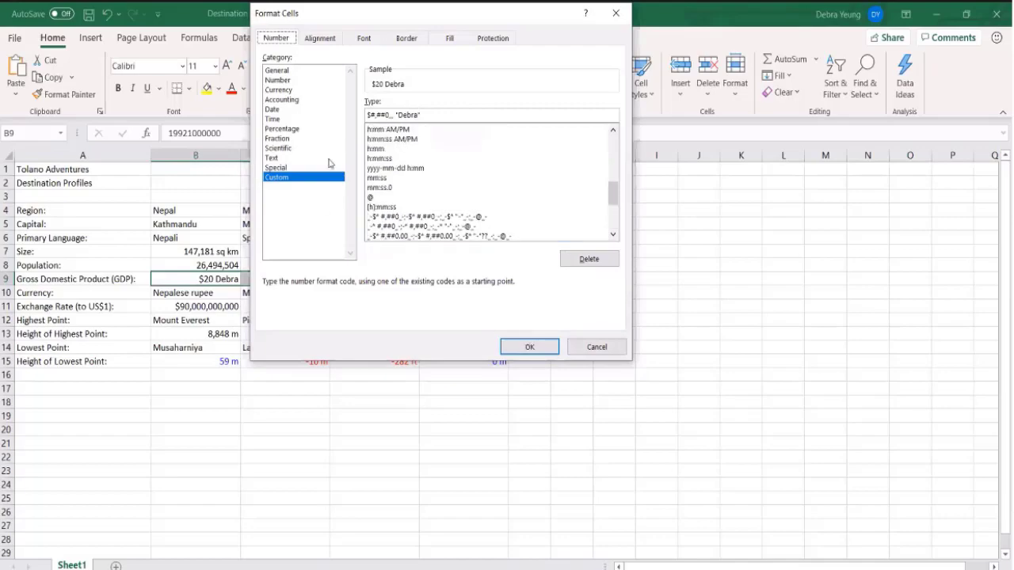
left_click(287, 71)
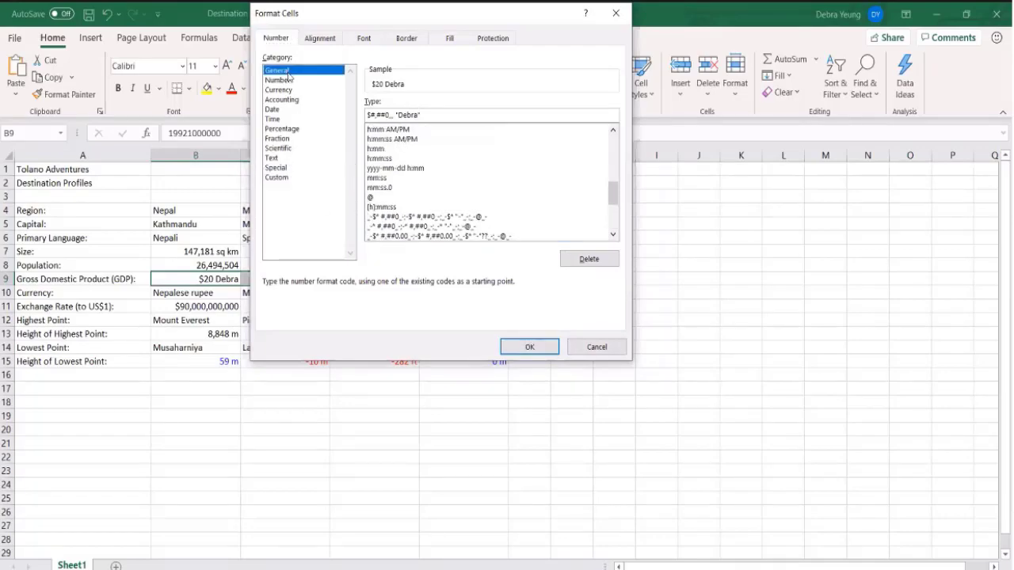
left_click(517, 352)
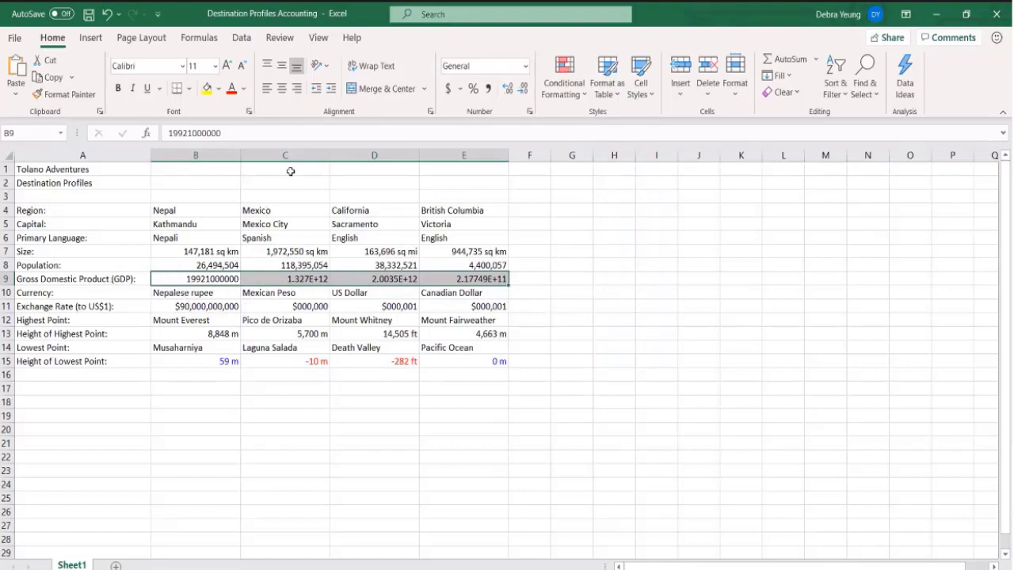
- Apply the custom format $#,##0,,, "billion" to the GDP row, showing $20 billion
left_click(529, 114)
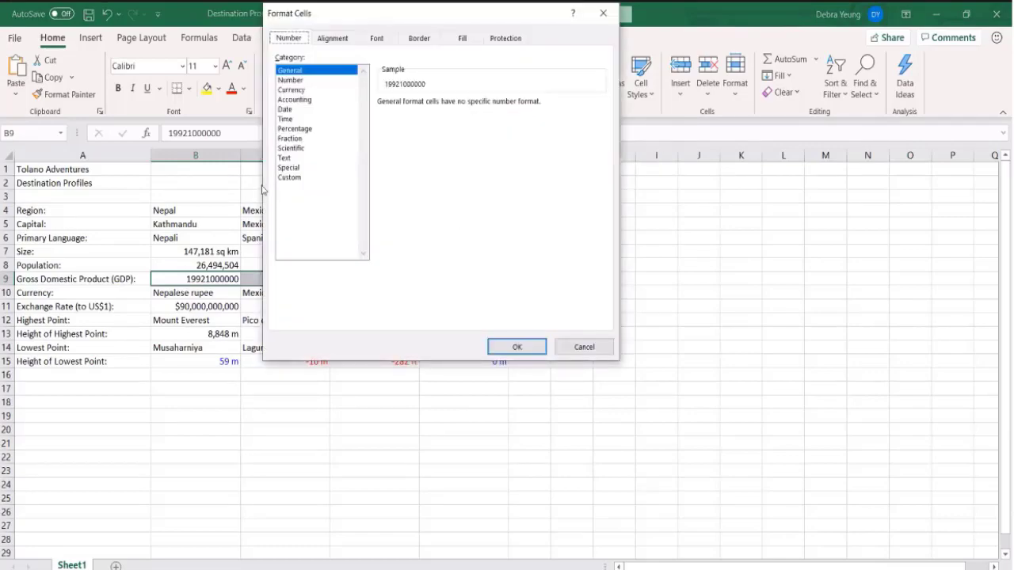
left_click(299, 181)
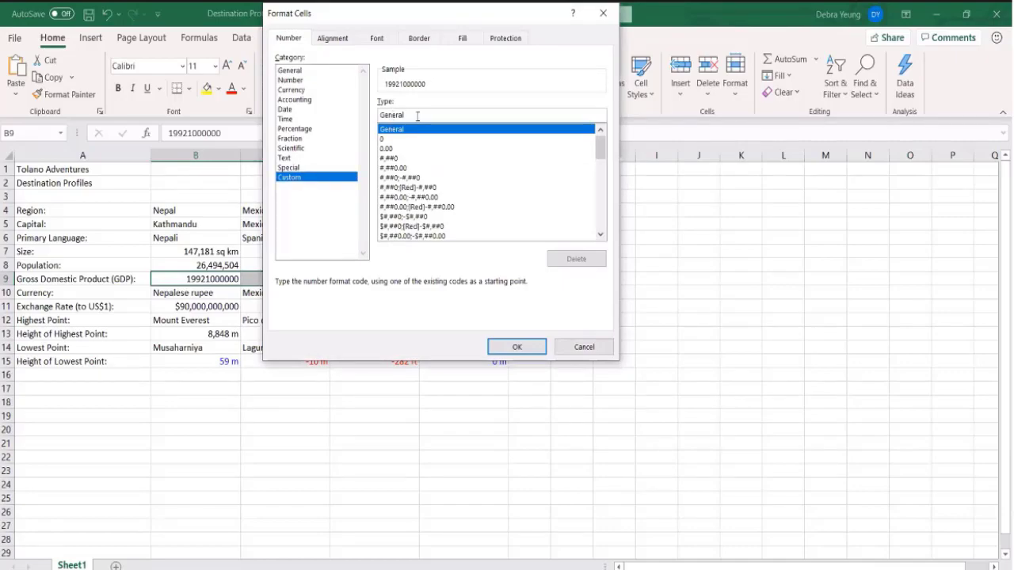
left_click_drag(418, 116, 378, 118)
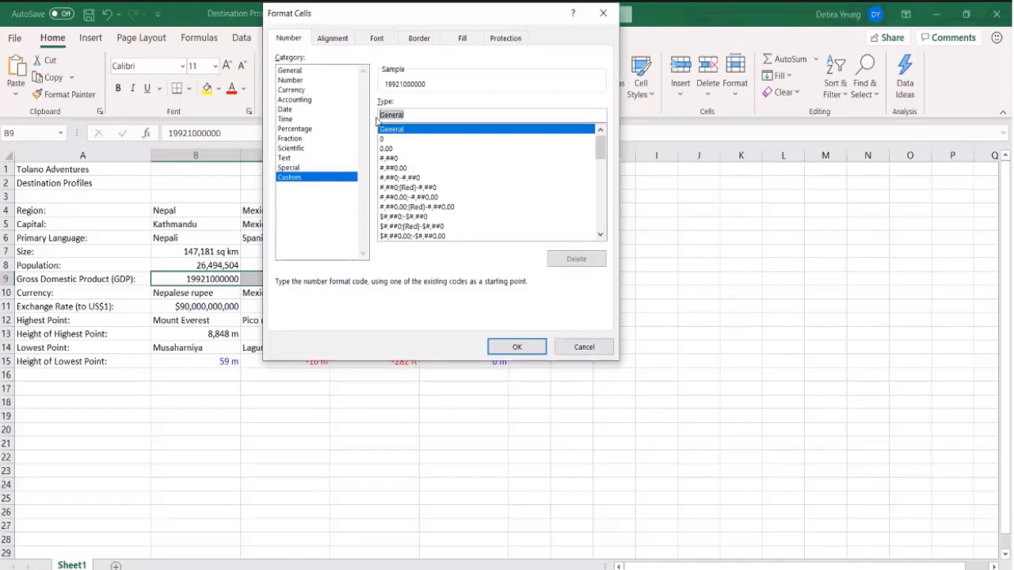
type("$#")
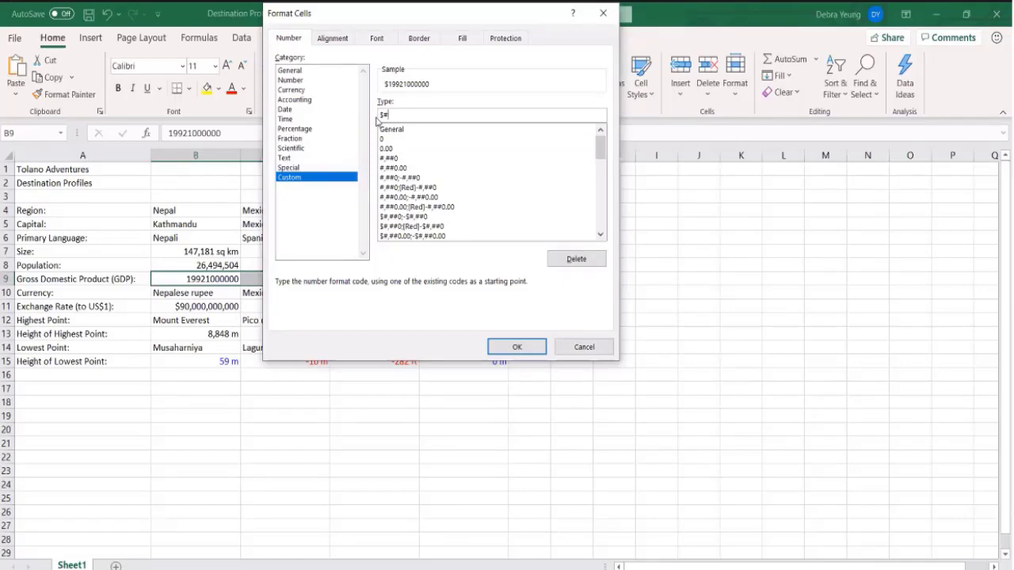
type(",#0")
key("BackSpace")
type("#0,,, \"")
type("bil")
type("lion\"")
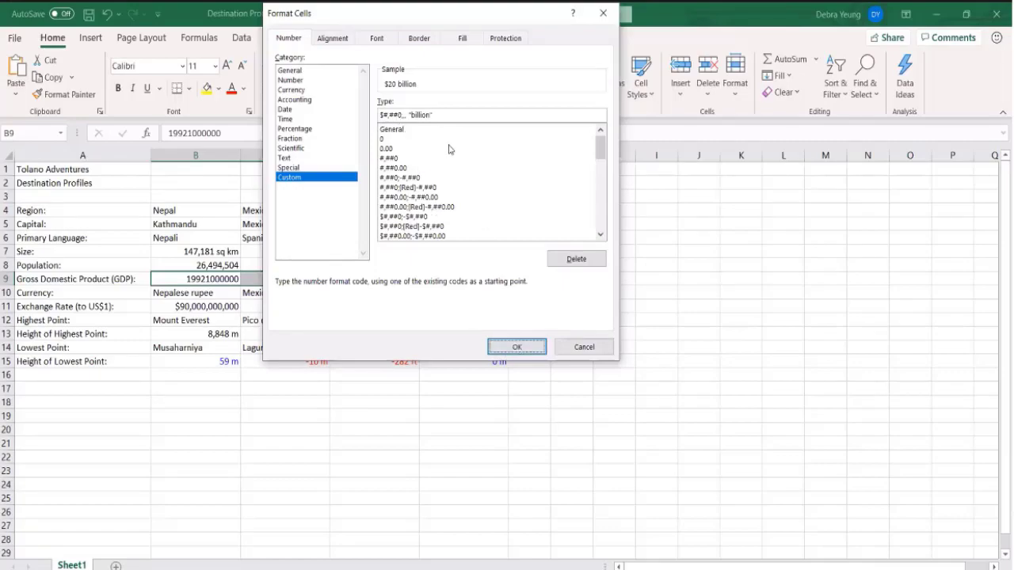
left_click(499, 349)
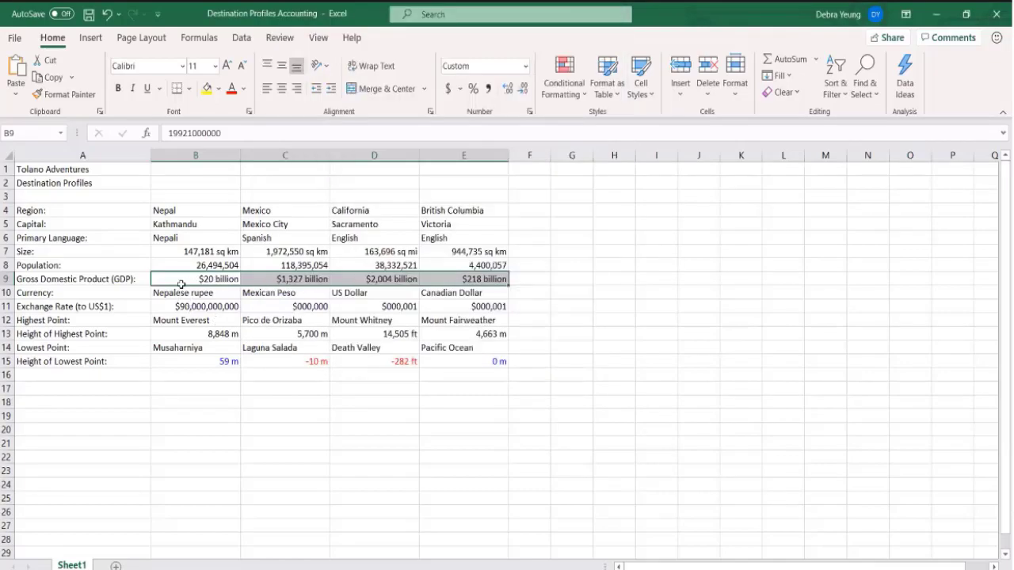
left_click(209, 132)
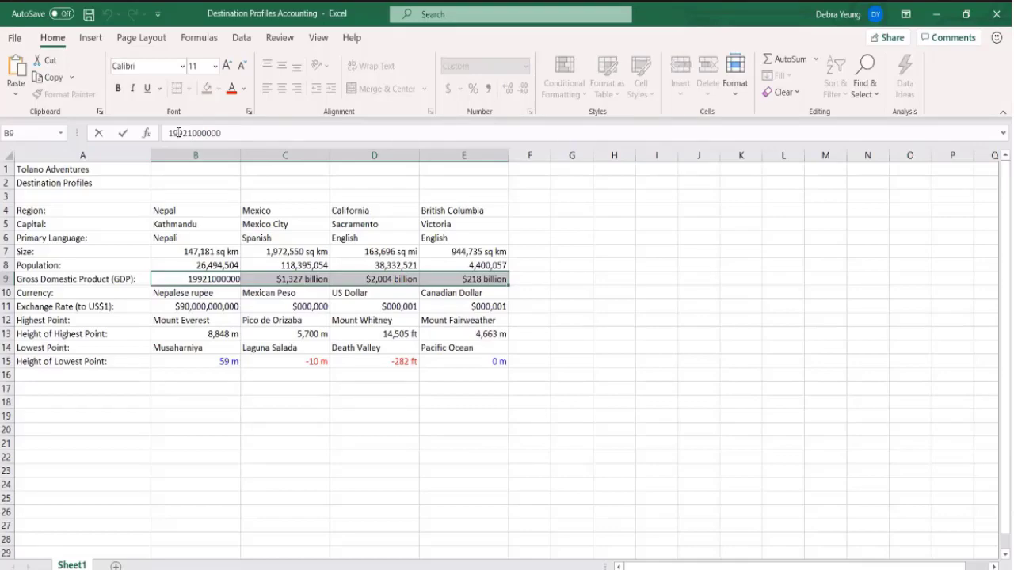
key("Return")
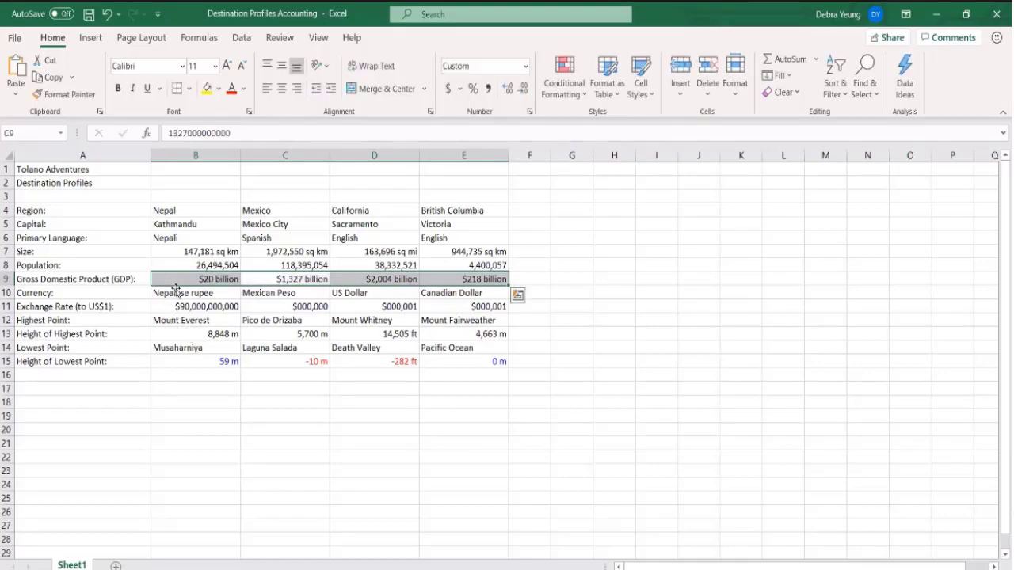
left_click(175, 280)
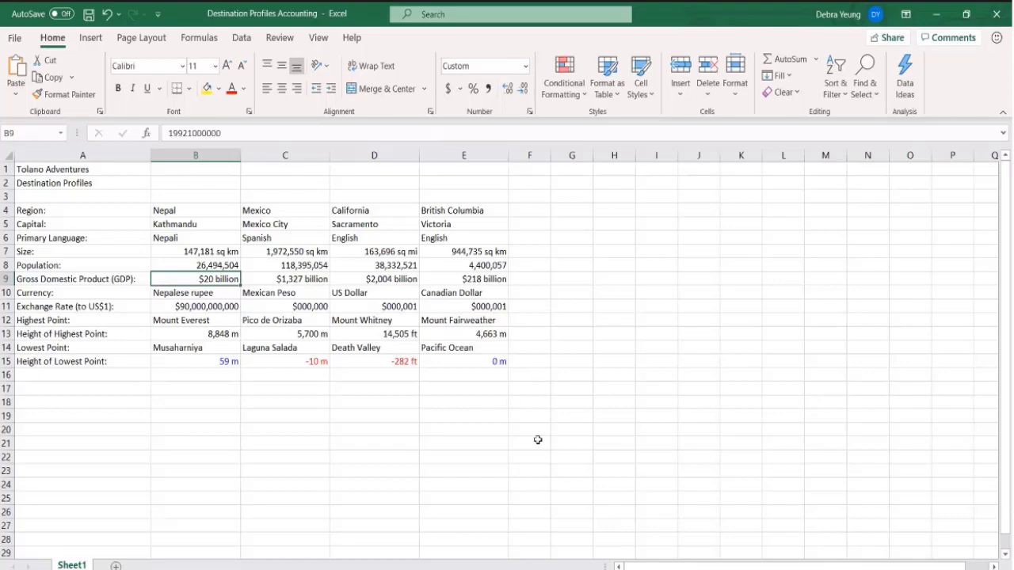
- Draw a text box below the table containing the format code $#,##0., "billion"
left_click(91, 39)
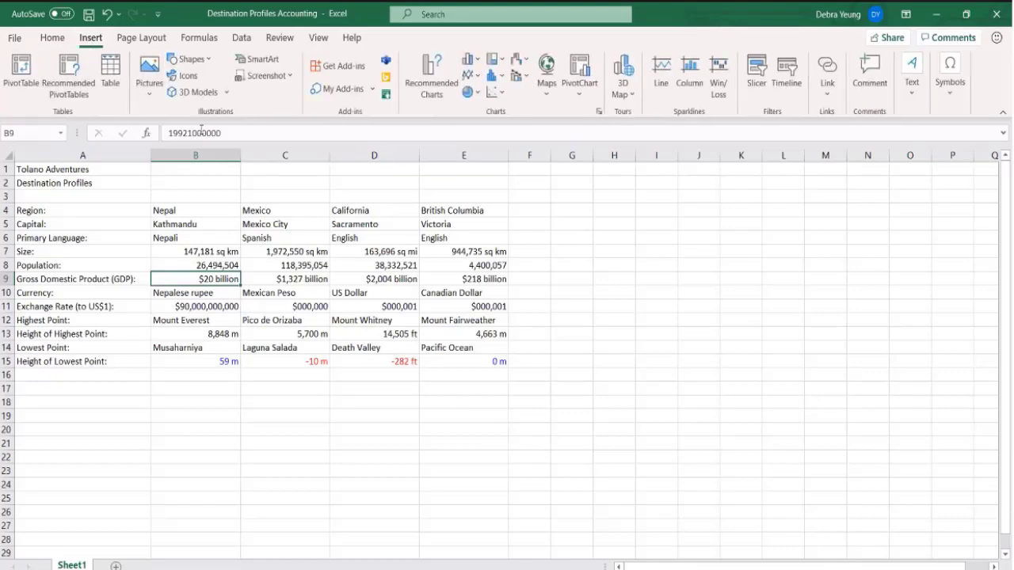
left_click(199, 62)
key("Escape")
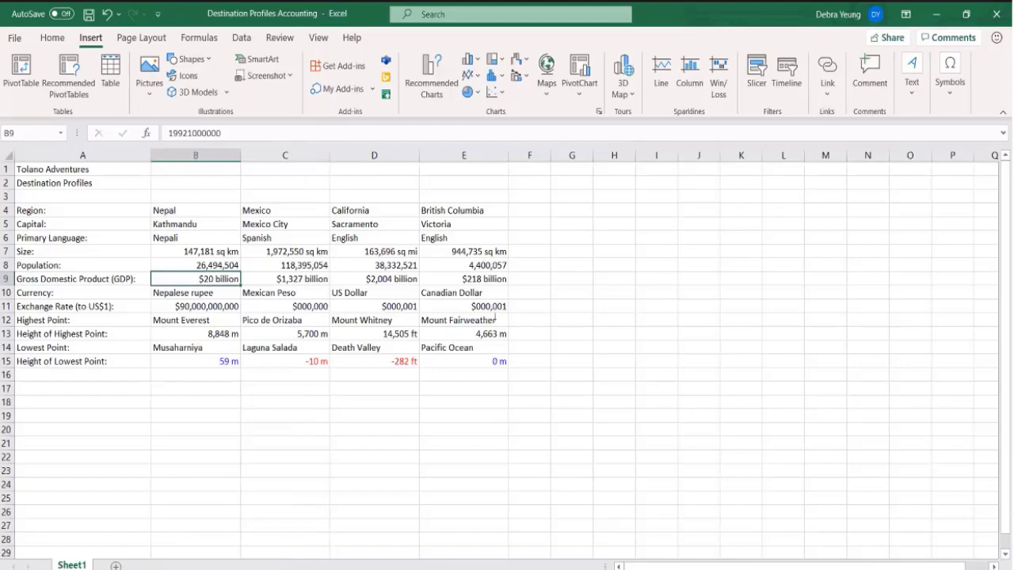
left_click_drag(375, 406, 705, 462)
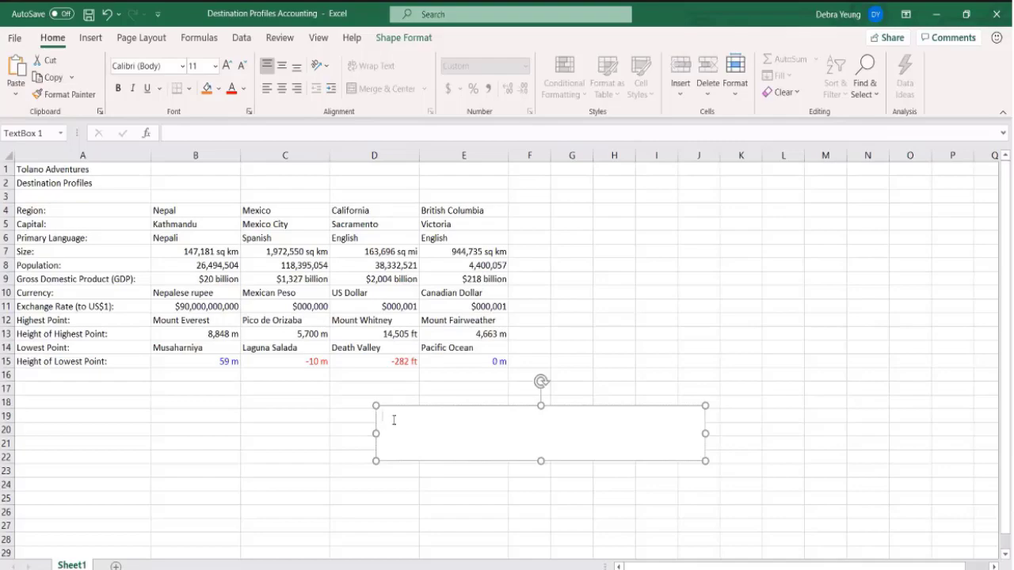
type("$#")
type(",##")
type("0.")
type(",,,")
type(" \"bill")
type("ion\"")
left_click_drag(450, 407, 446, 396)
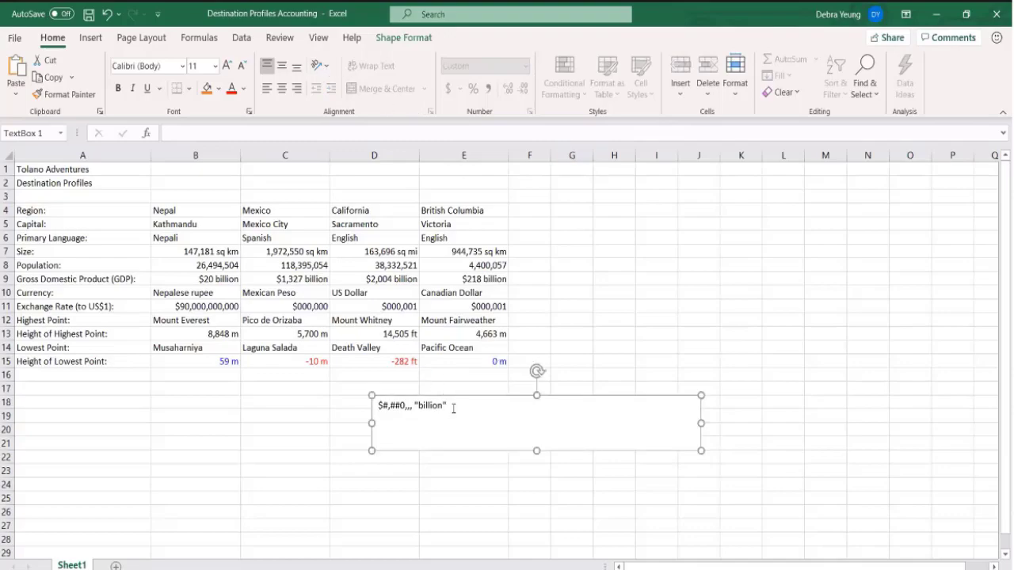
- Enlarge the text box font to 28 and widen the box to the left
left_click(227, 65)
left_click(227, 65)
left_click(227, 65)
left_click(227, 65)
left_click(227, 65)
left_click(227, 64)
left_click(227, 65)
left_click(227, 65)
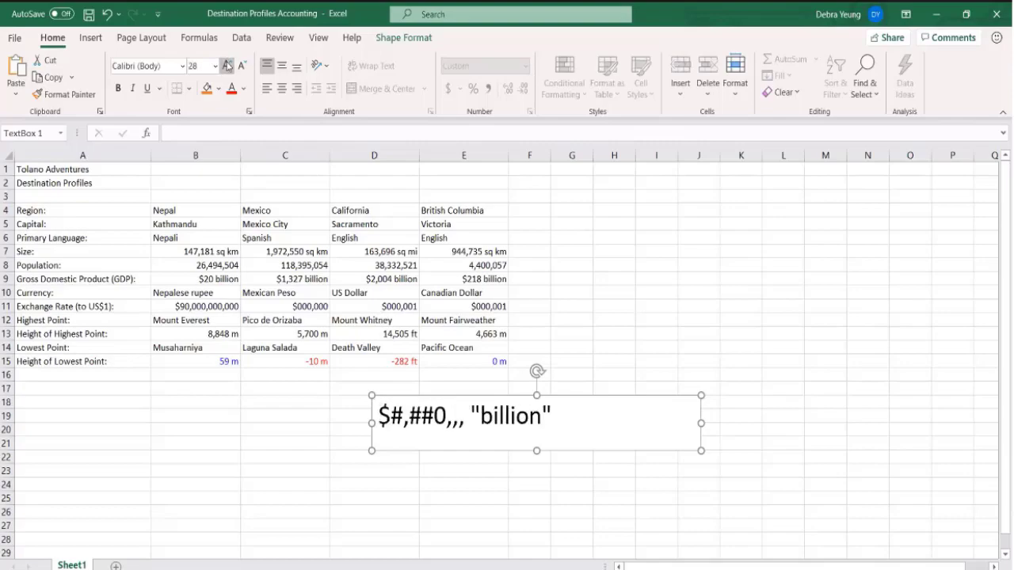
left_click(227, 65)
left_click_drag(371, 423, 309, 424)
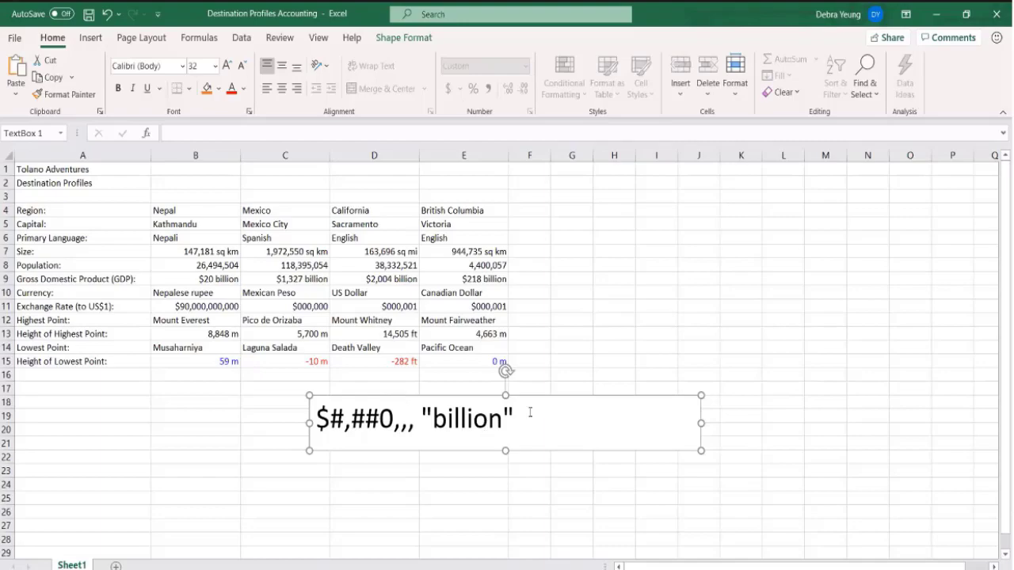
left_click_drag(527, 416, 335, 415)
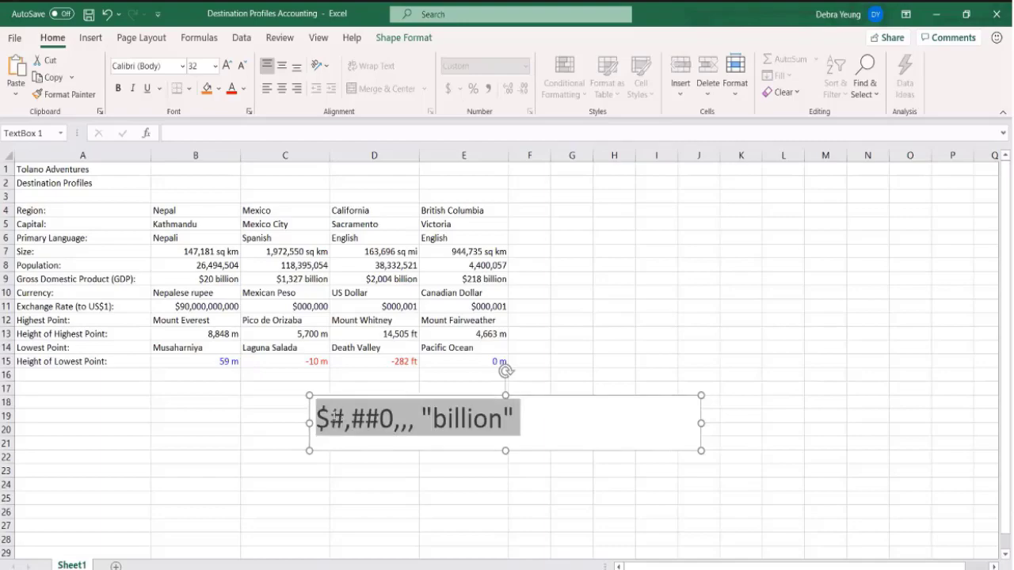
- Deselect the format-code text box and return to the worksheet
left_click(370, 400)
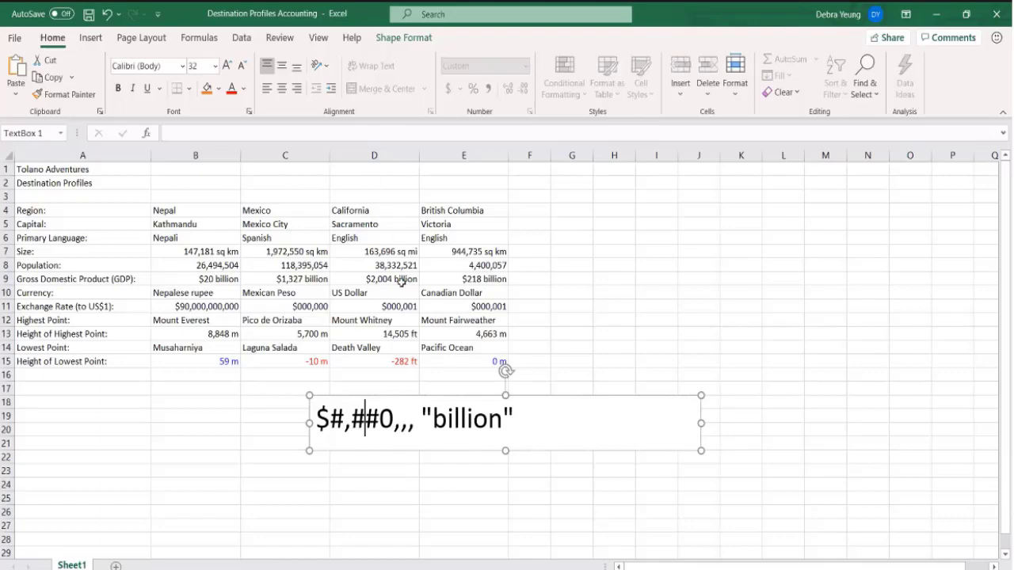
left_click(217, 443)
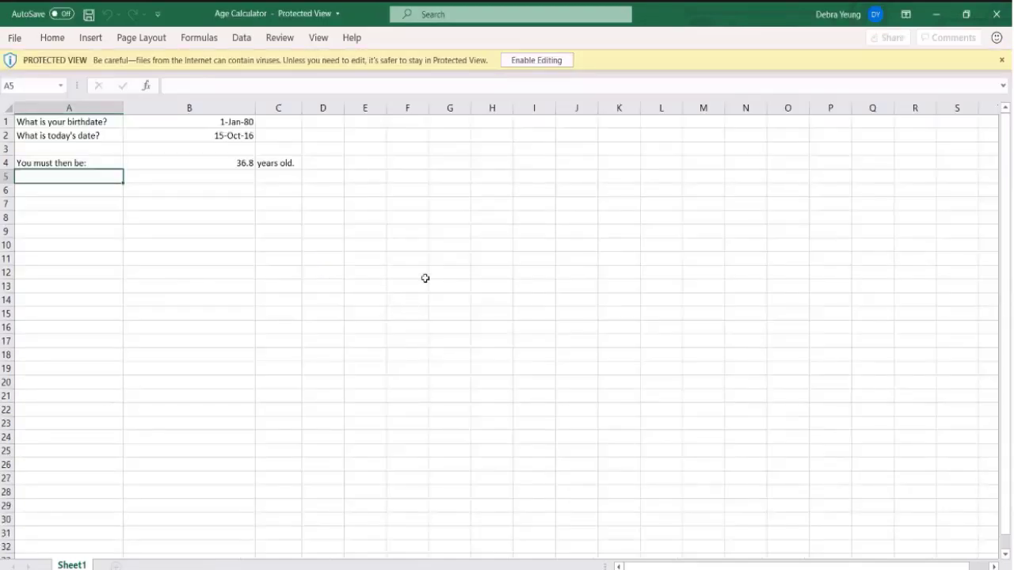
- Enable editing, then inspect the birthdate in B1 and the =TODAY() formula in B2
left_click(533, 66)
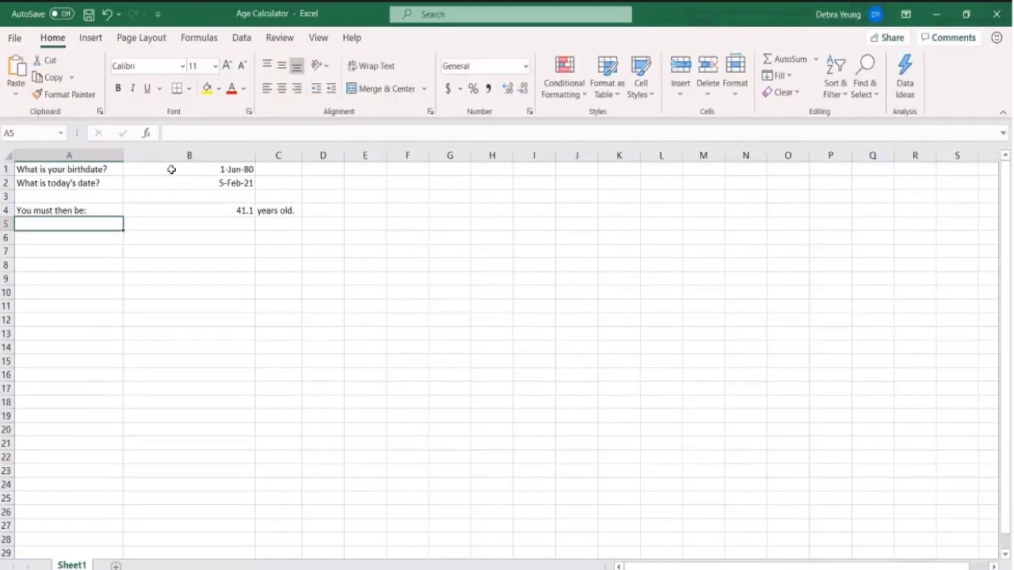
left_click(170, 169)
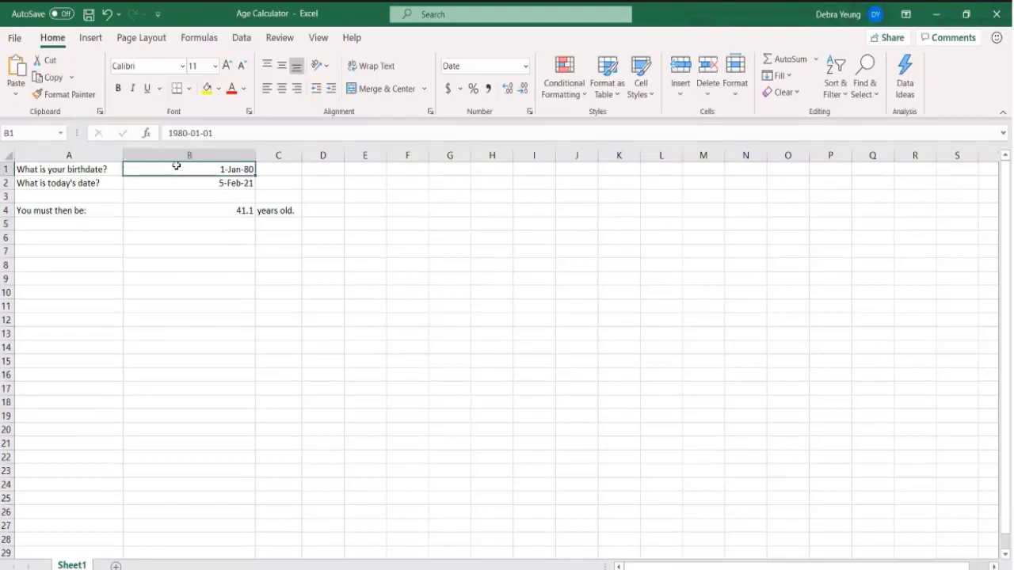
left_click(177, 184)
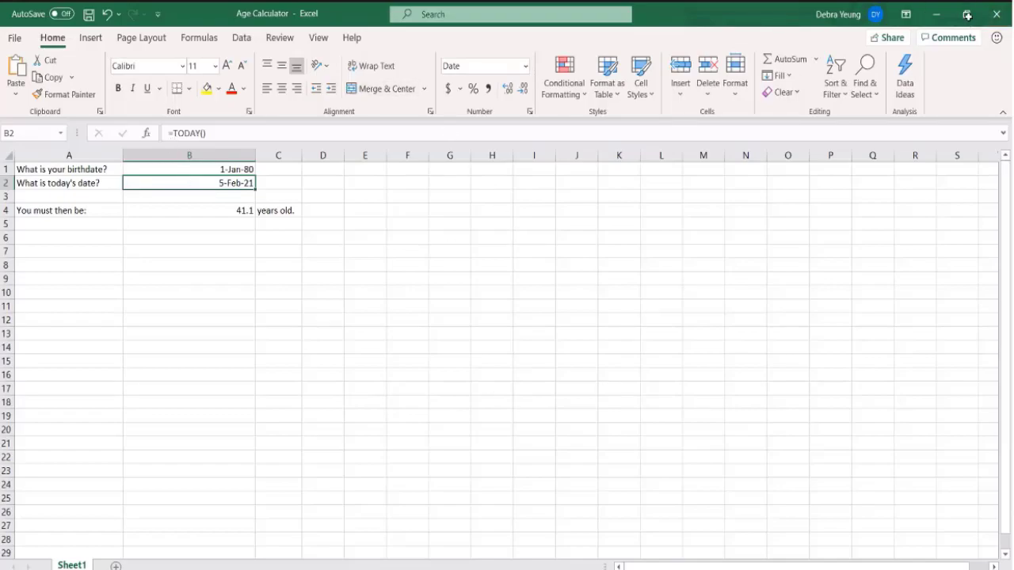
left_click(188, 169)
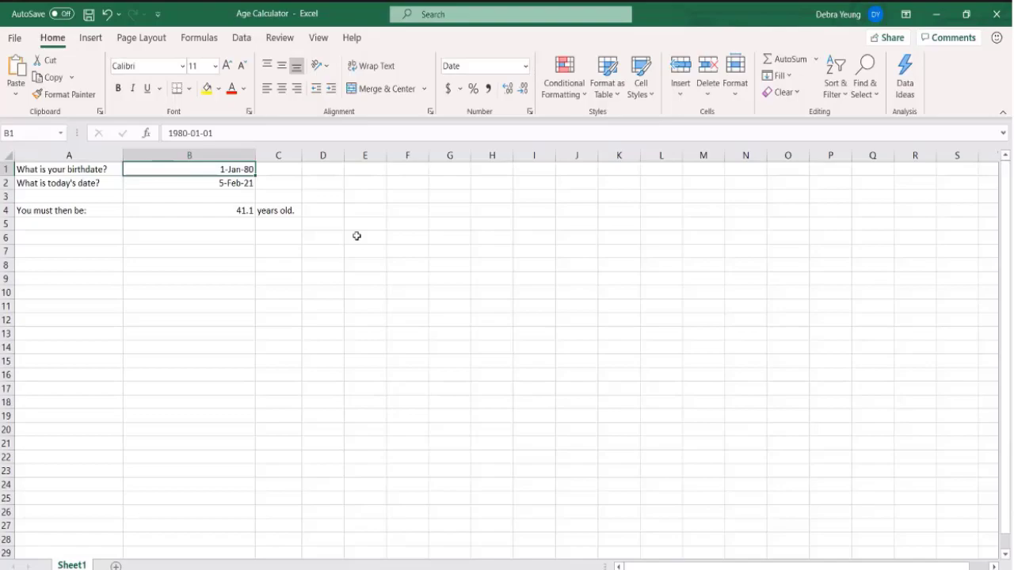
left_click(168, 277)
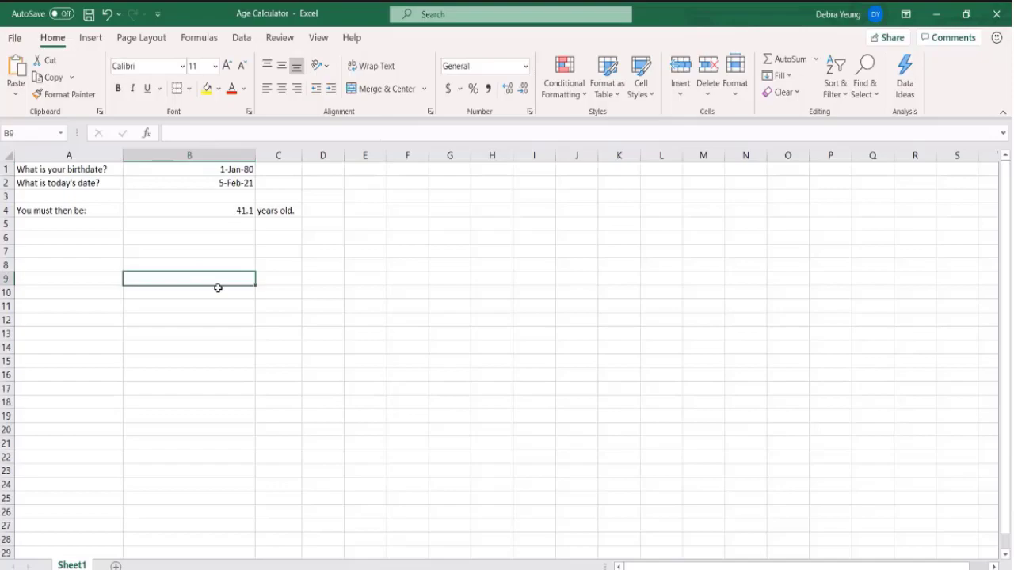
- Enter July 1,2020 in B9, which is stored as plain text
type("July 1")
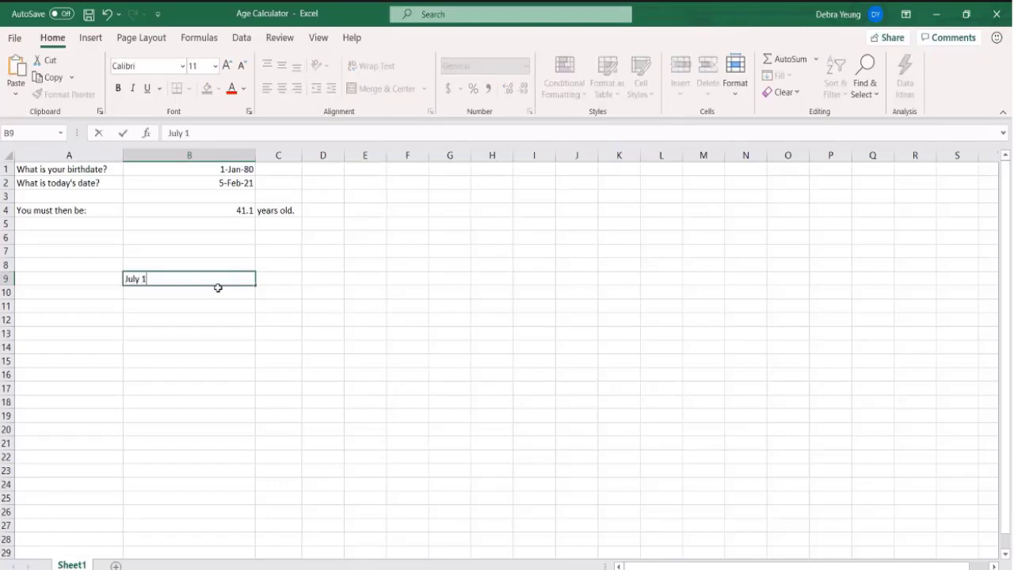
type(",2020")
key("Return")
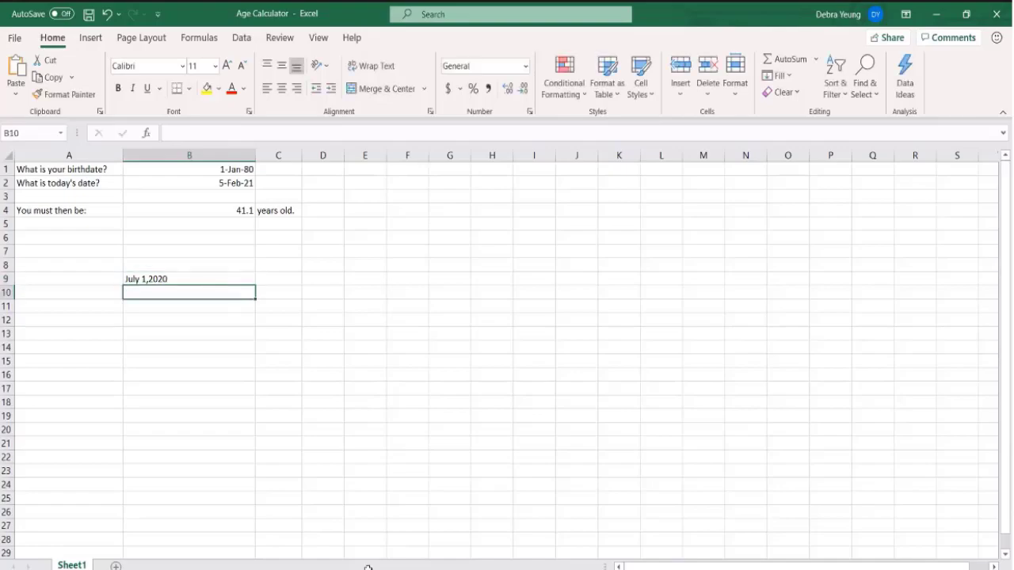
left_click(162, 277)
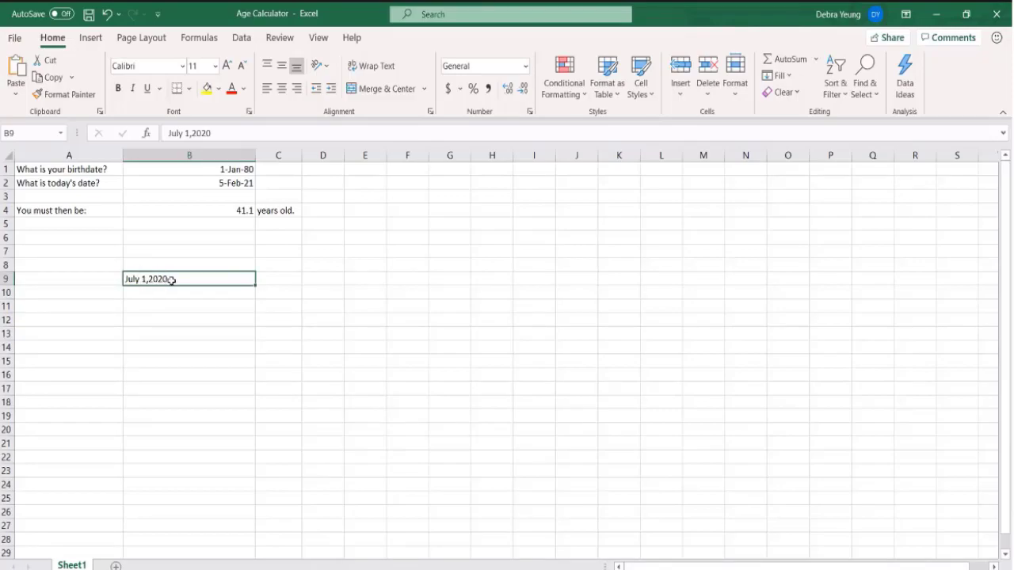
left_click(165, 292)
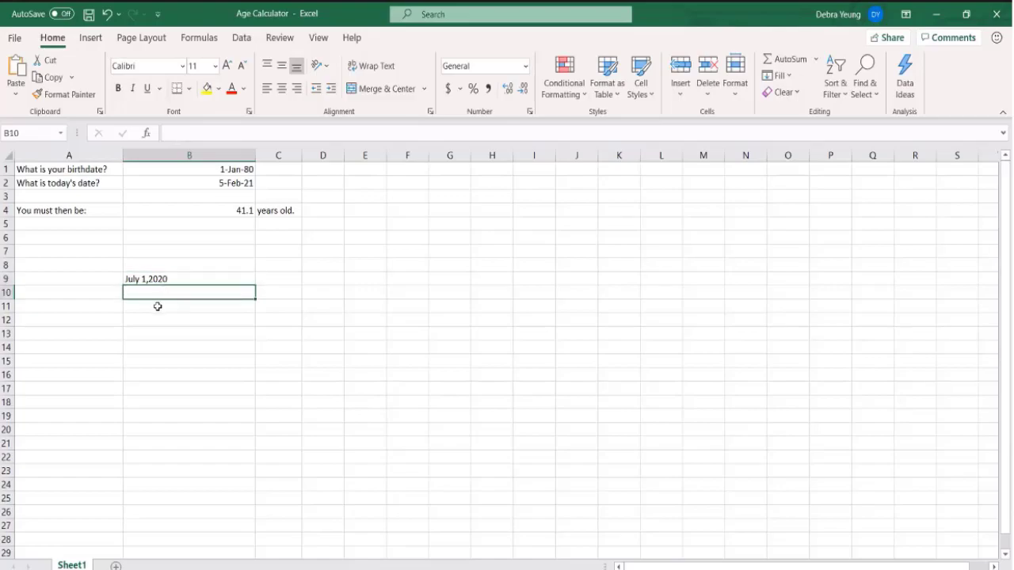
- Enter July 1, 2020 in B11 so it becomes the date 01-Jul-20
left_click(158, 306)
type("July ")
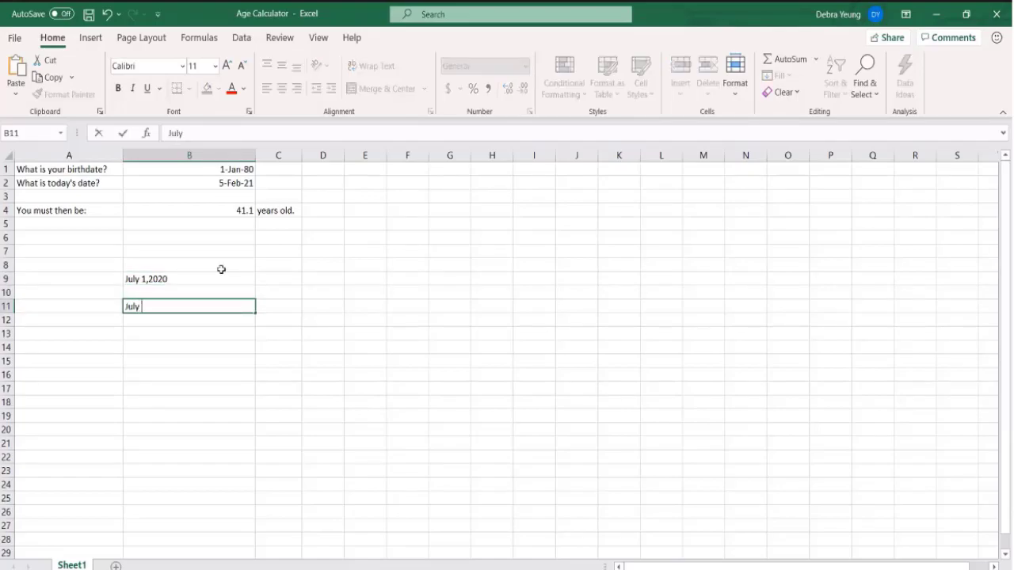
type("1, 2020")
key("ctrl+Return")
key("Return")
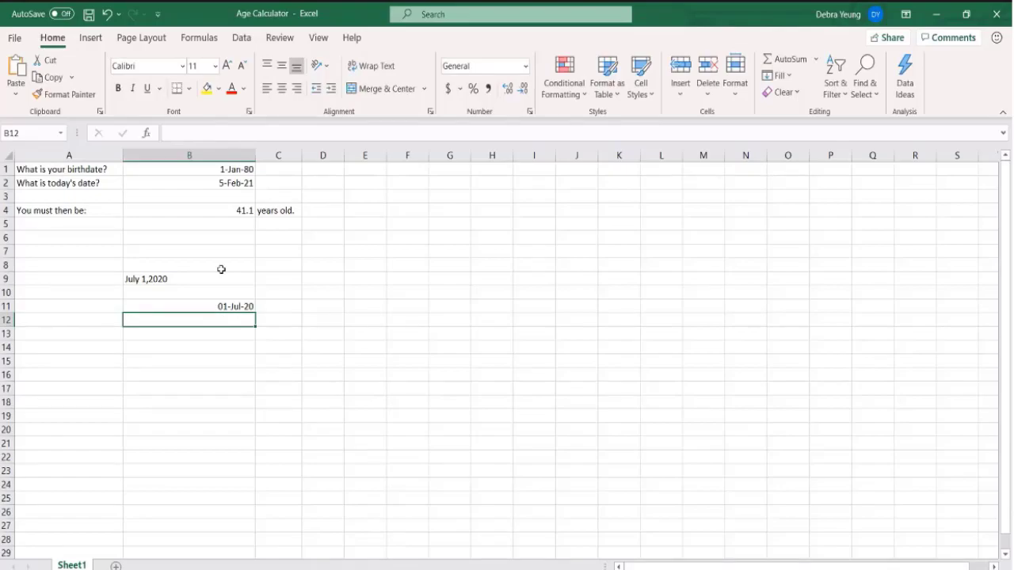
left_click(141, 306)
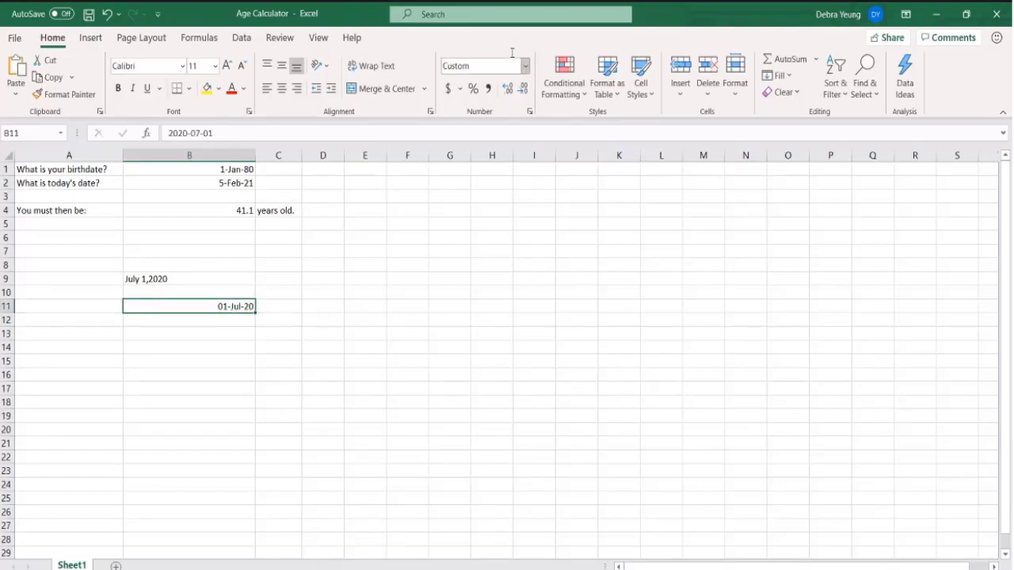
left_click(526, 67)
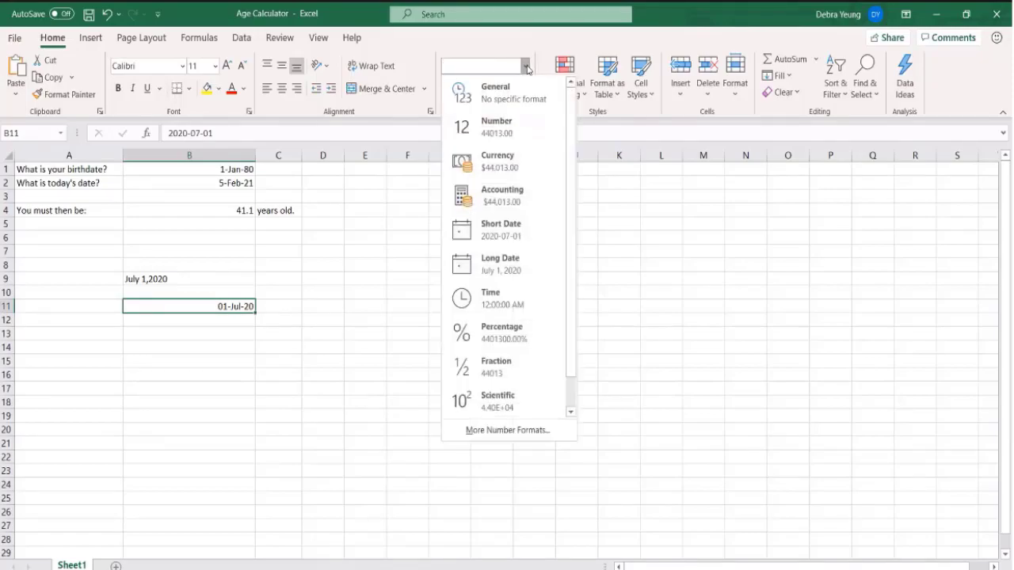
left_click(493, 432)
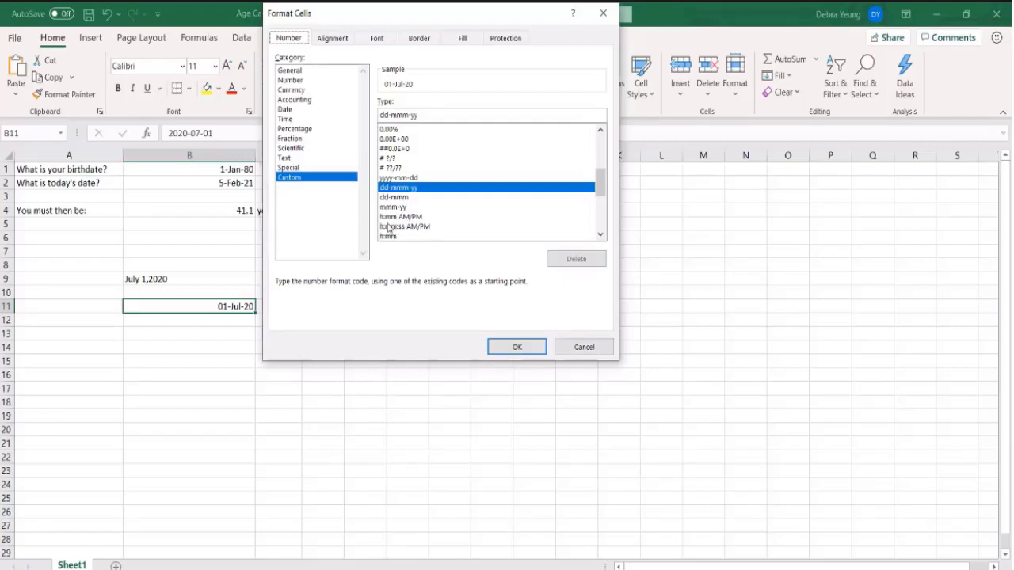
left_click(387, 218)
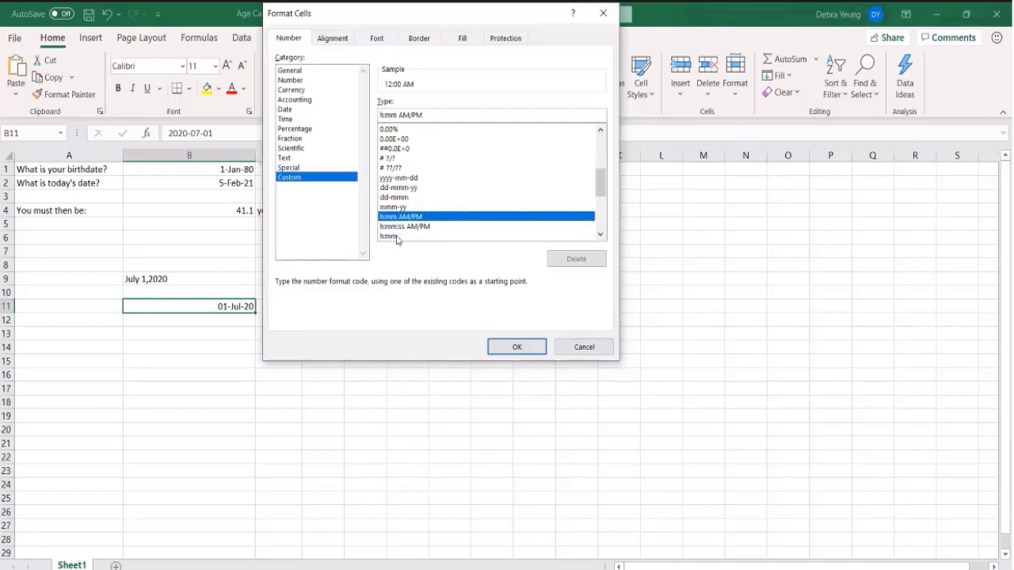
scroll(437, 229, "down", 2)
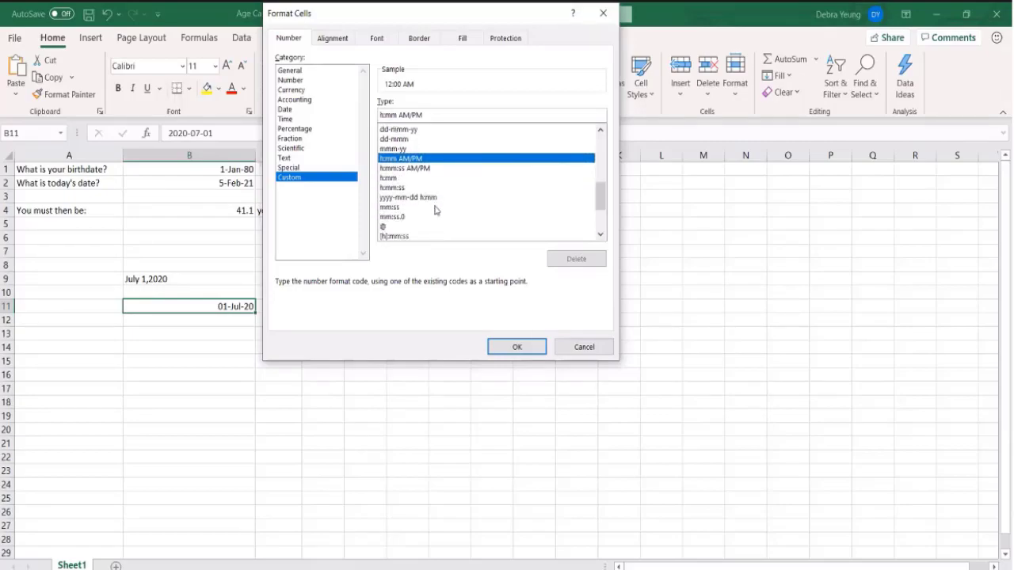
scroll(436, 213, "down", 1)
scroll(437, 218, "down", 1)
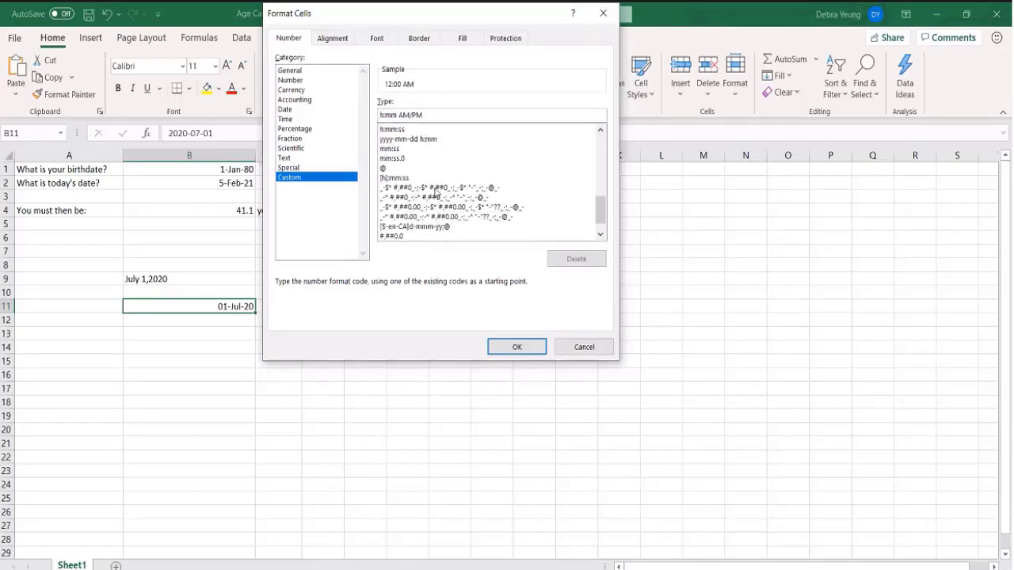
scroll(435, 203, "down", 1)
scroll(429, 203, "up", 2)
scroll(428, 202, "up", 3)
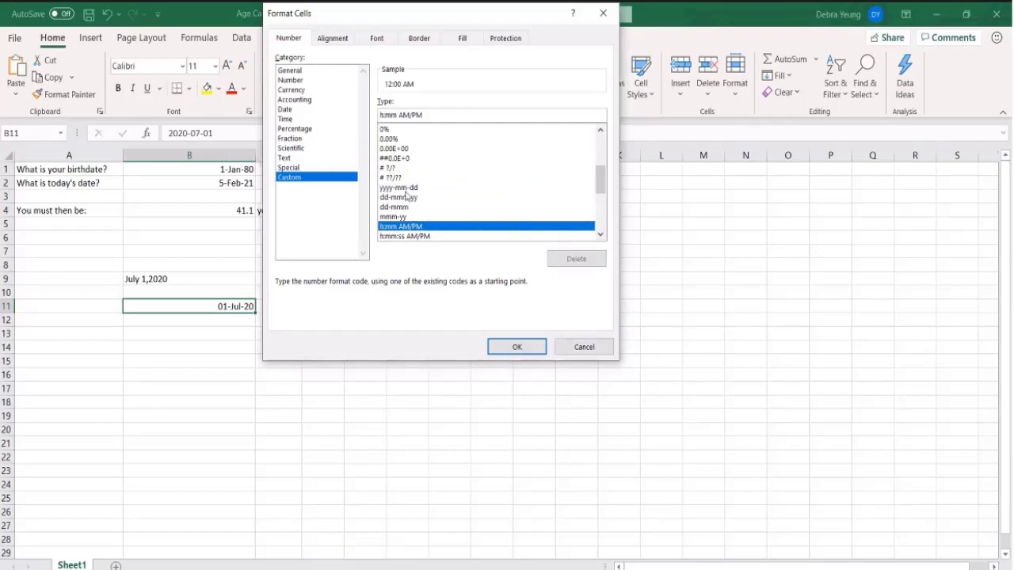
left_click(583, 348)
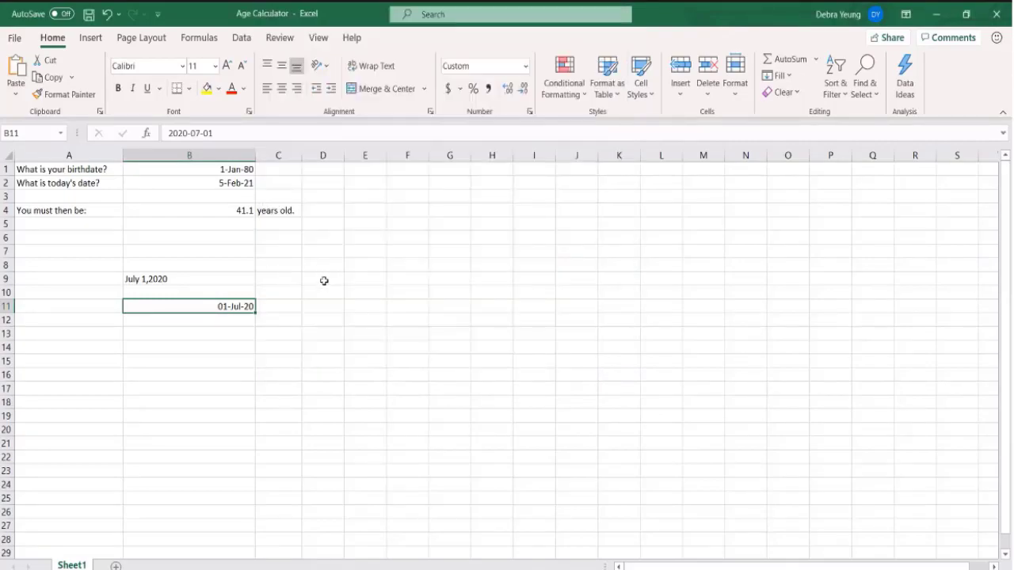
- Switch B1:B2 to General format so they show serial numbers 29221 and 44232
left_click(325, 278)
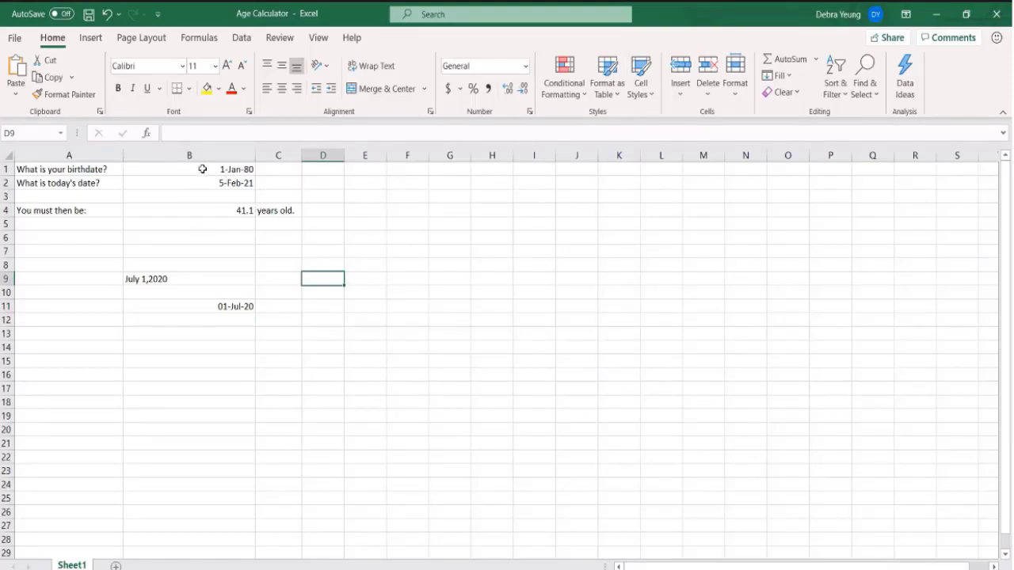
left_click_drag(203, 169, 202, 177)
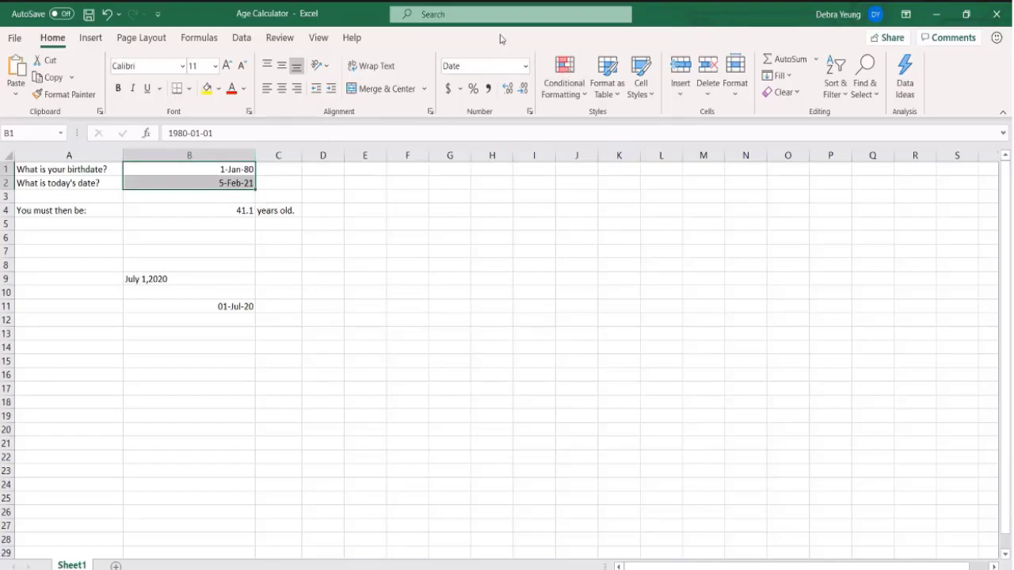
left_click(526, 67)
left_click(507, 99)
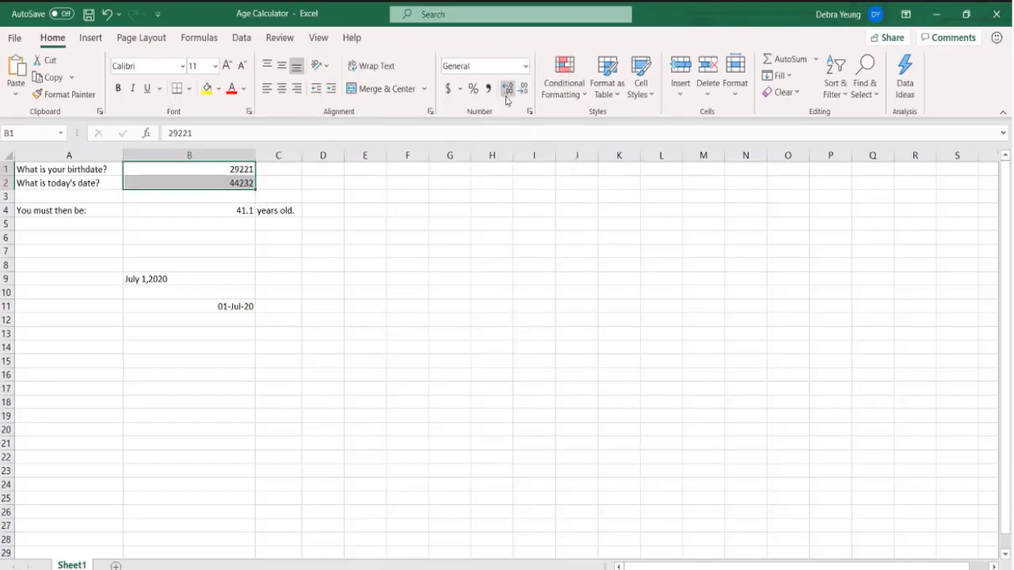
left_click(199, 169)
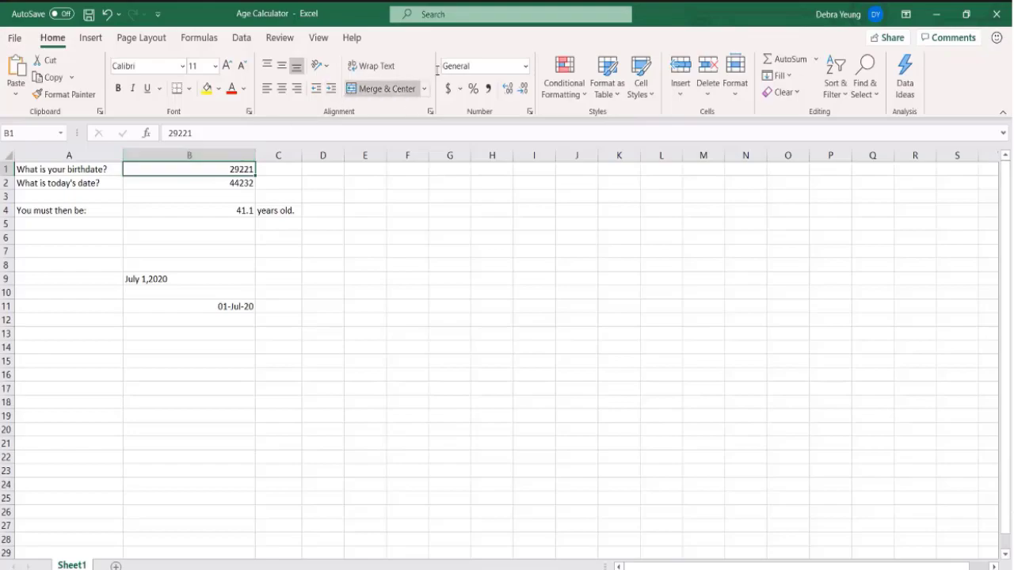
- Enter Jan 1, 1900 in F1 and autofit column F to fit the date
left_click(423, 170)
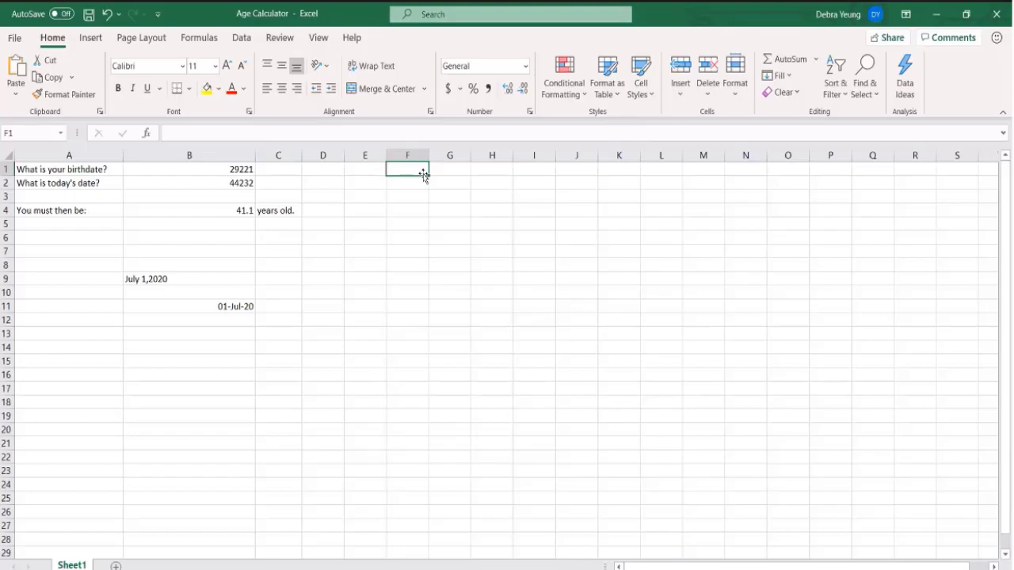
type("Jan 1,")
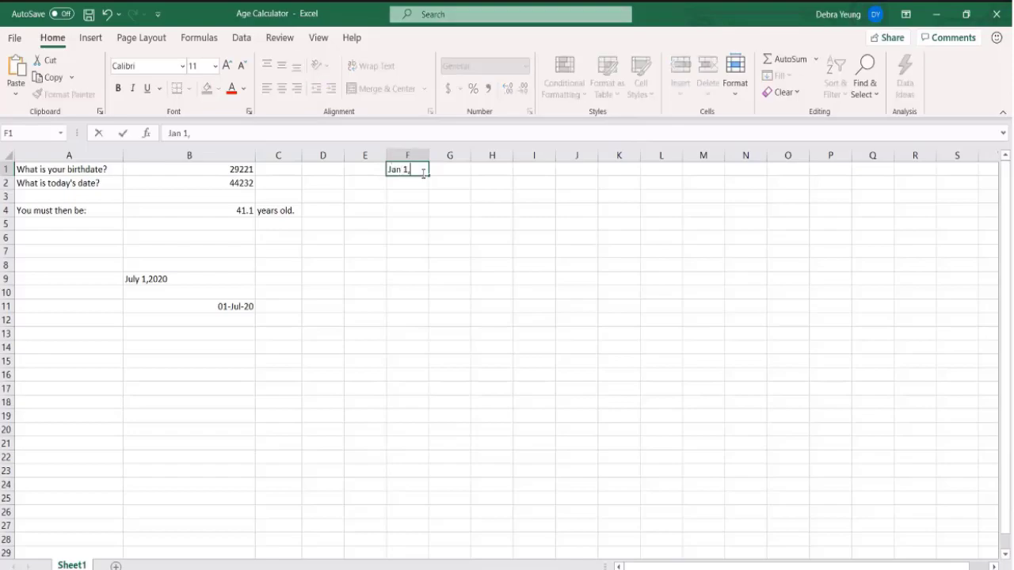
type(" 1900")
key("Return")
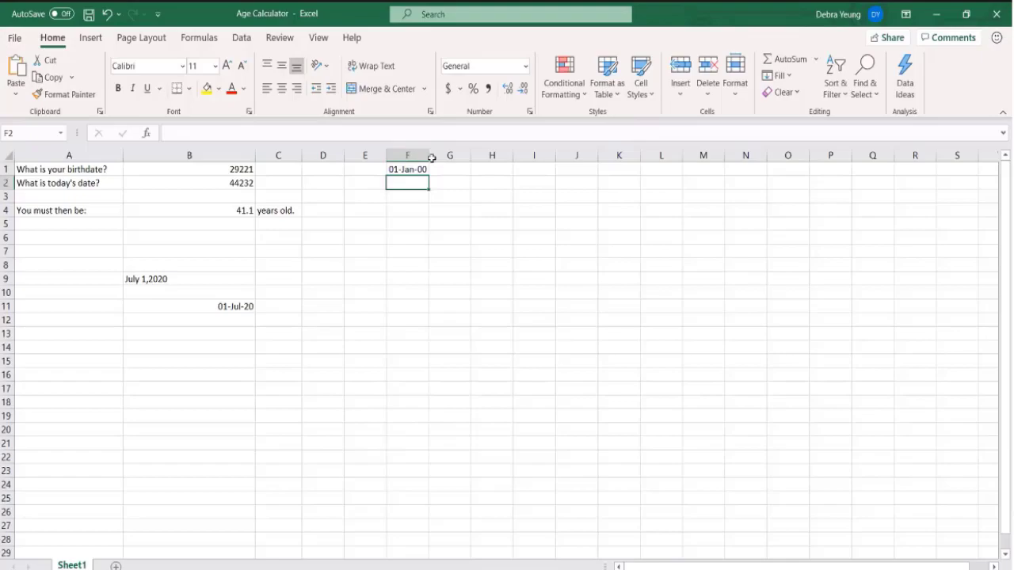
double_click(432, 157)
left_click(420, 169)
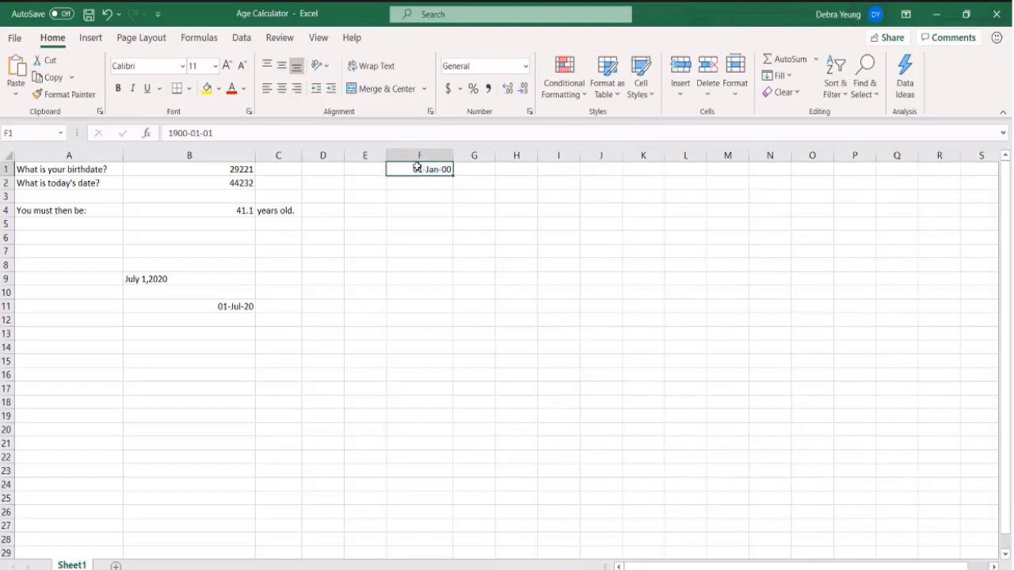
- Set F1 to General to reveal it is stored as 1, then undo the formatting changes
left_click(526, 66)
left_click(512, 92)
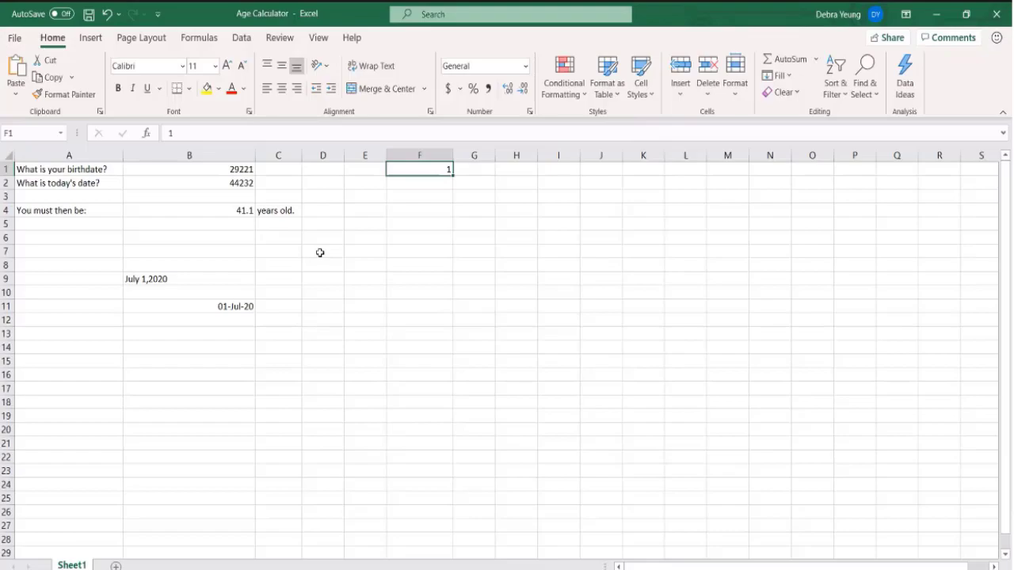
left_click_drag(211, 168, 202, 179)
left_click(107, 15)
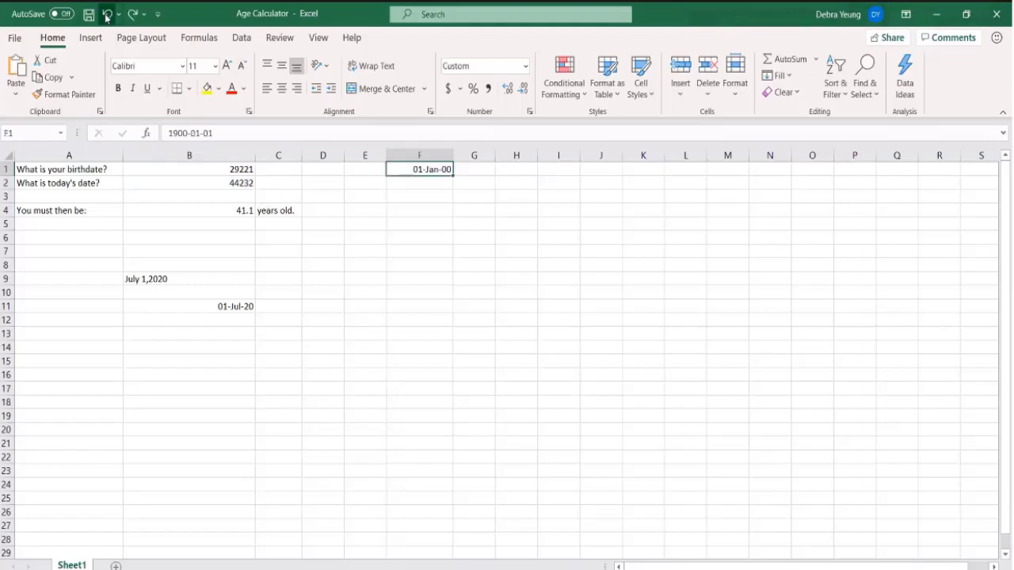
left_click(107, 14)
- Undo until B1 and B2 read 1-Jan-80 and 5-Feb-21, confirming B2 still holds =TODAY()
left_click(107, 15)
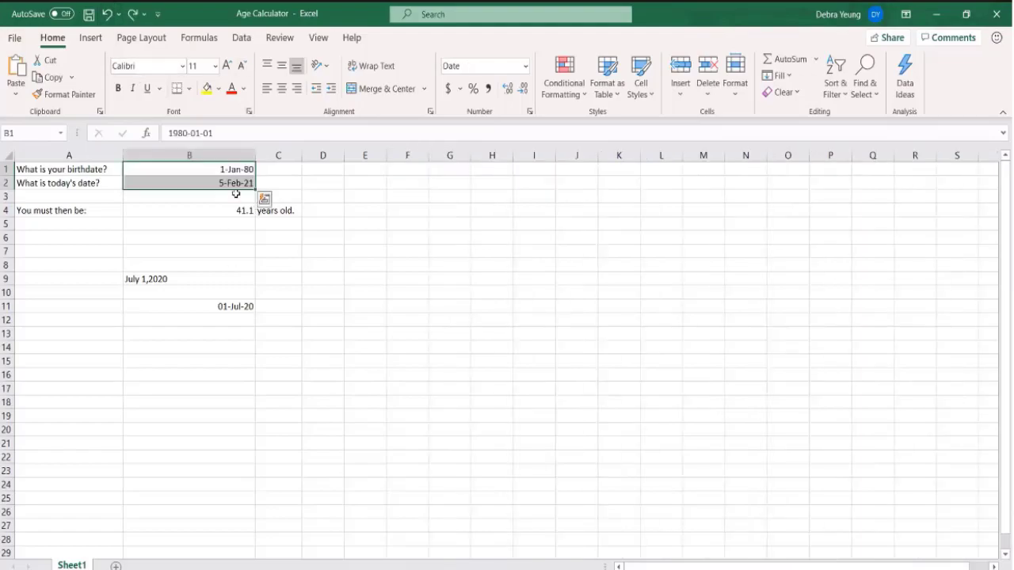
left_click(210, 169)
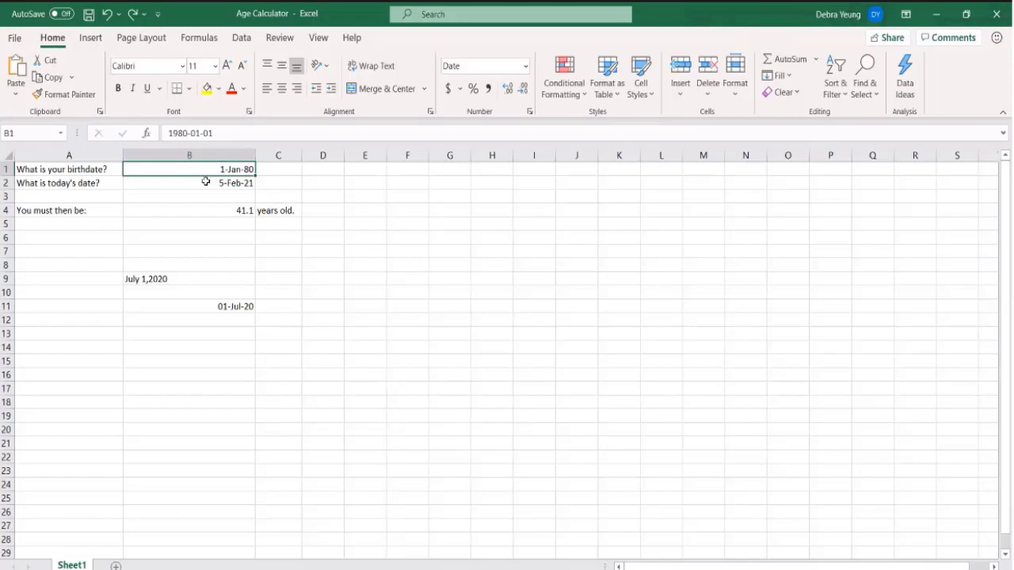
left_click(205, 182)
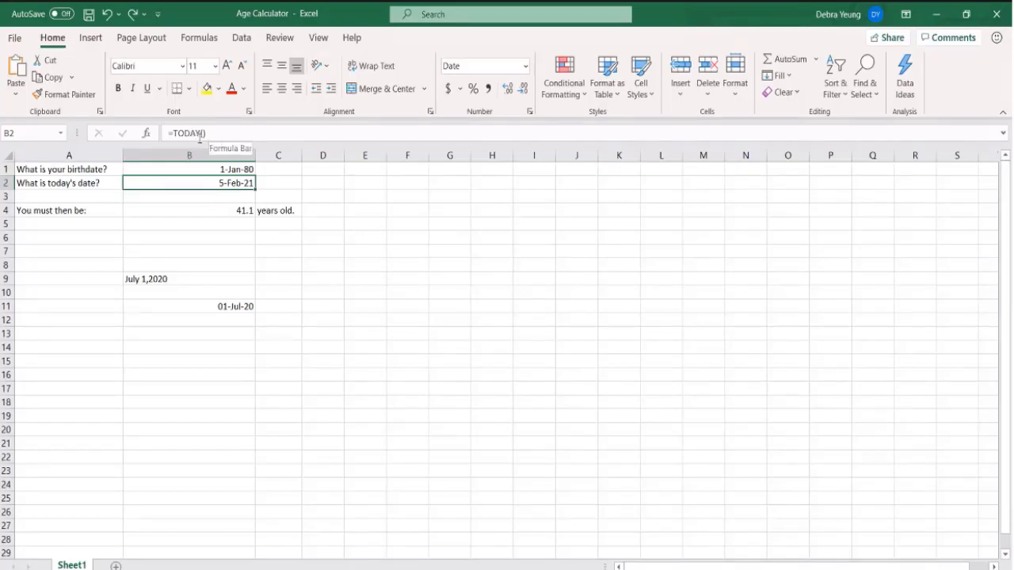
left_click_drag(218, 143, 167, 135)
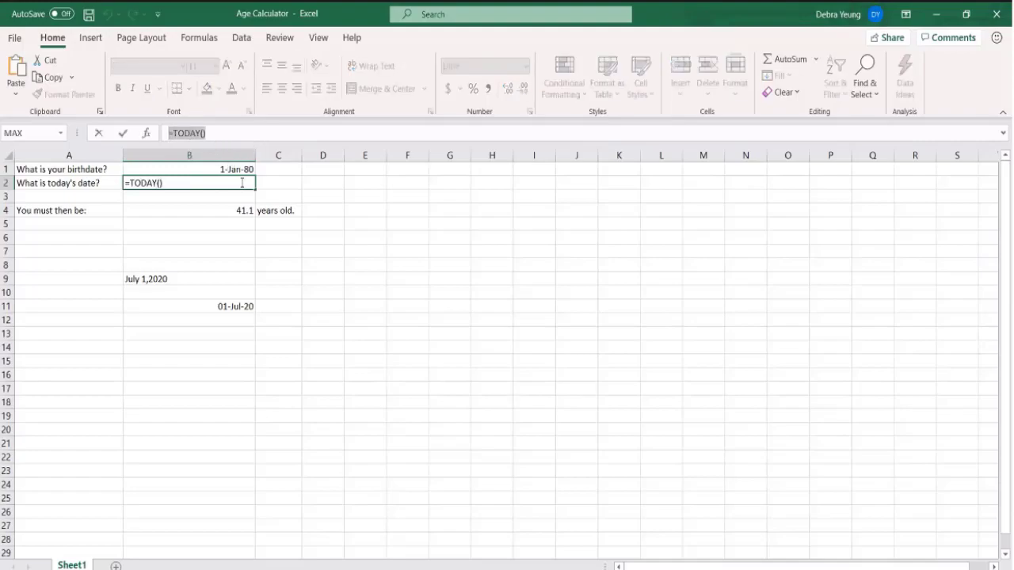
key("Return")
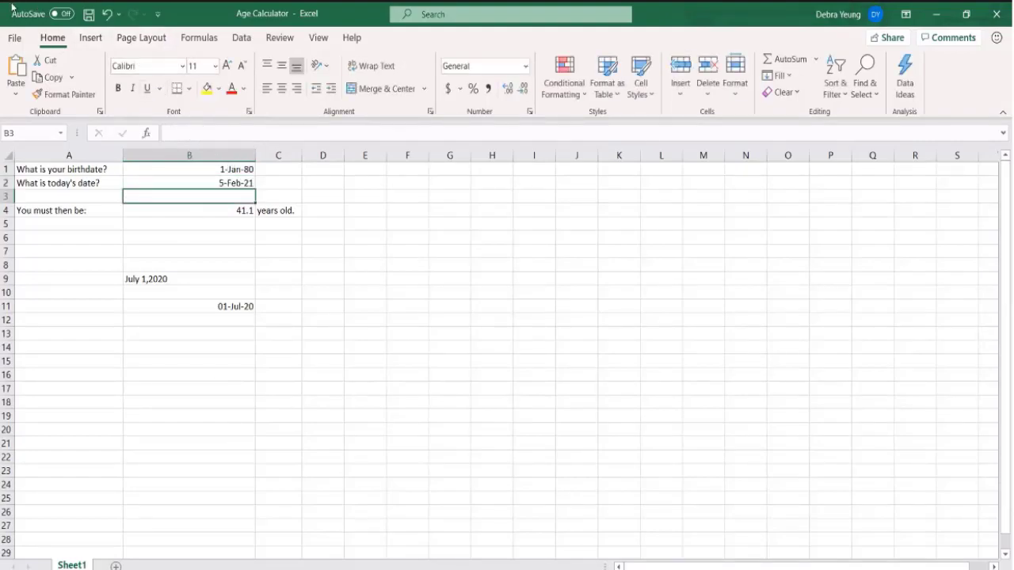
left_click(91, 38)
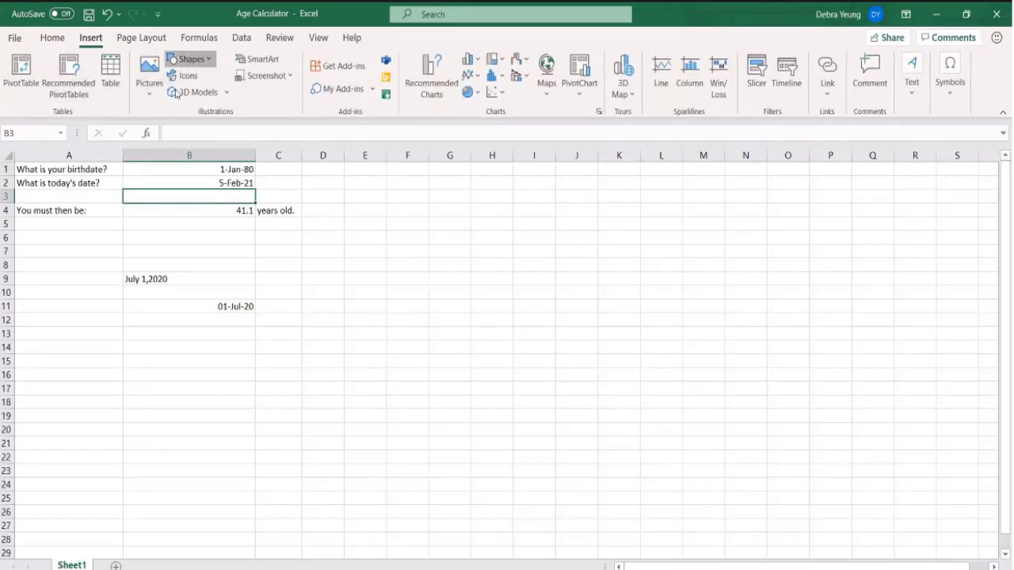
- Draw a text box beside the data containing =TODAY() and enlarge its font three sizes
left_click_drag(331, 234, 648, 331)
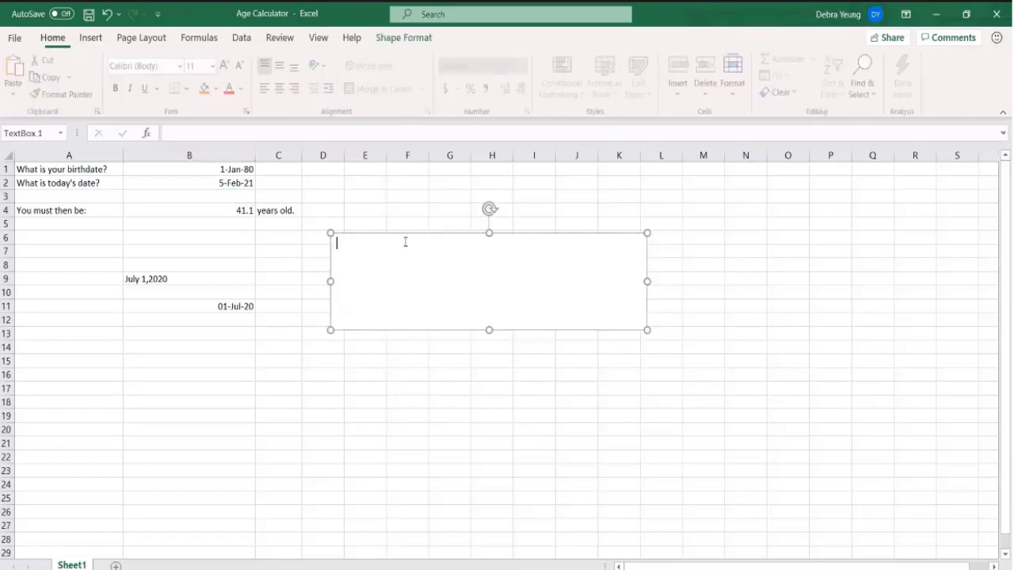
type("=TODAY()")
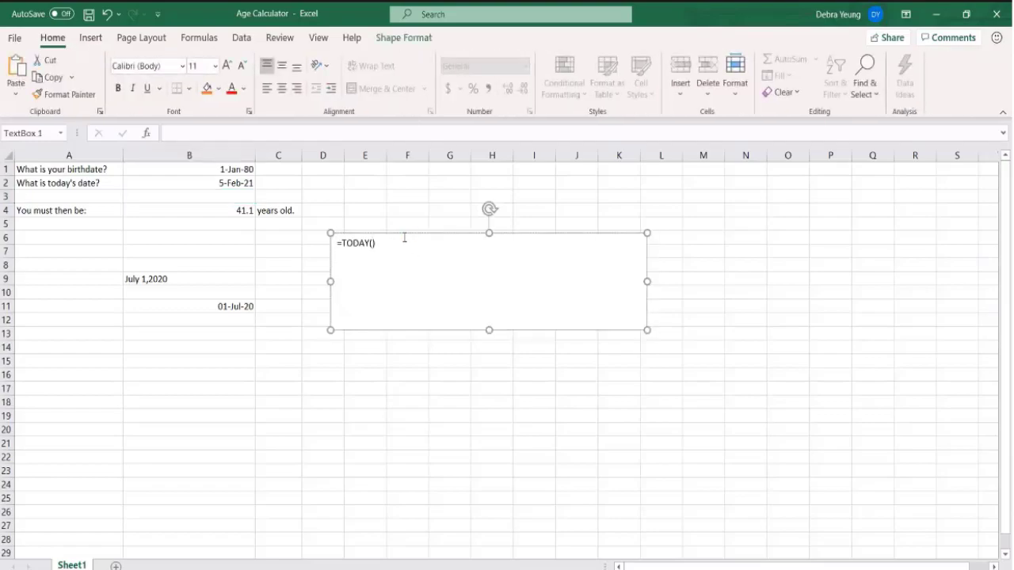
left_click(226, 66)
left_click(226, 65)
left_click(226, 66)
left_click(226, 65)
left_click(226, 66)
left_click(226, 66)
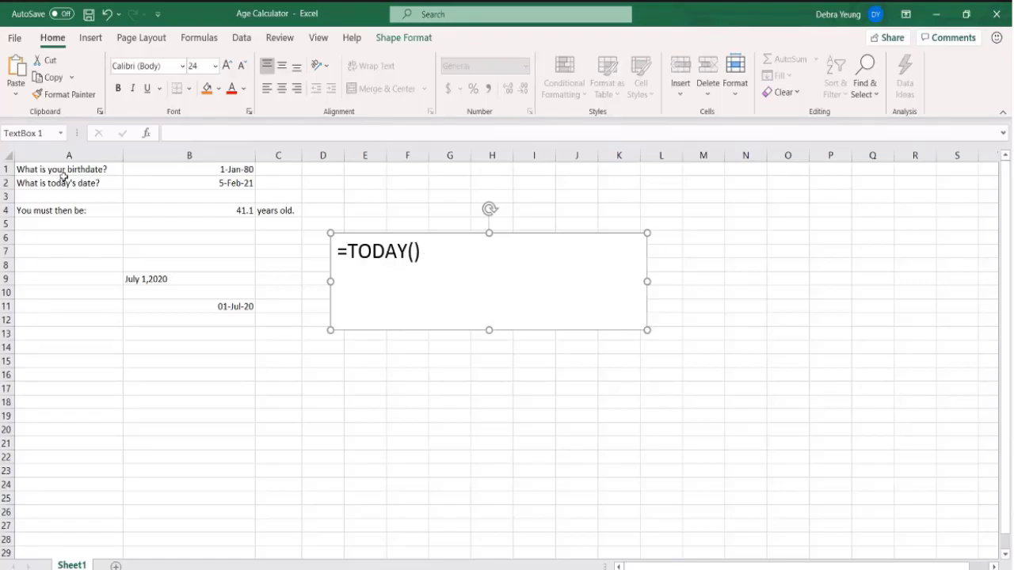
- Add =now() as a second line in the text box
left_click(172, 183)
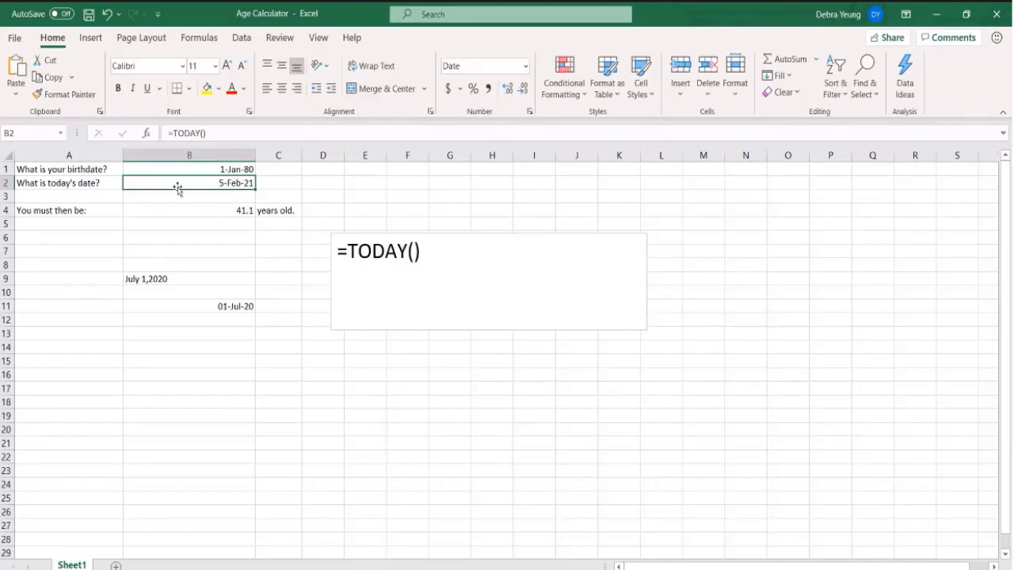
left_click(449, 253)
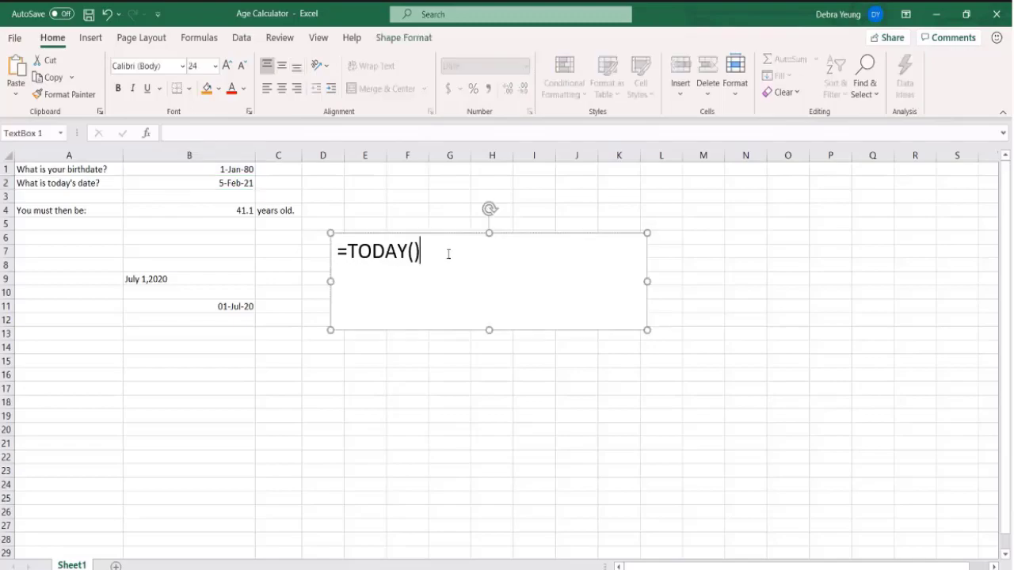
key("Return")
type("=now()")
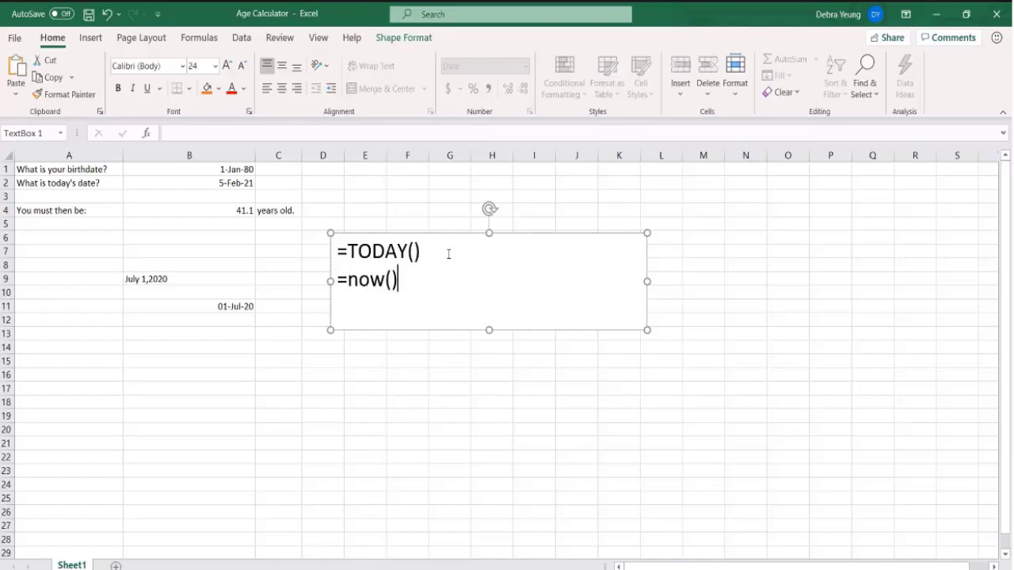
left_click(194, 238)
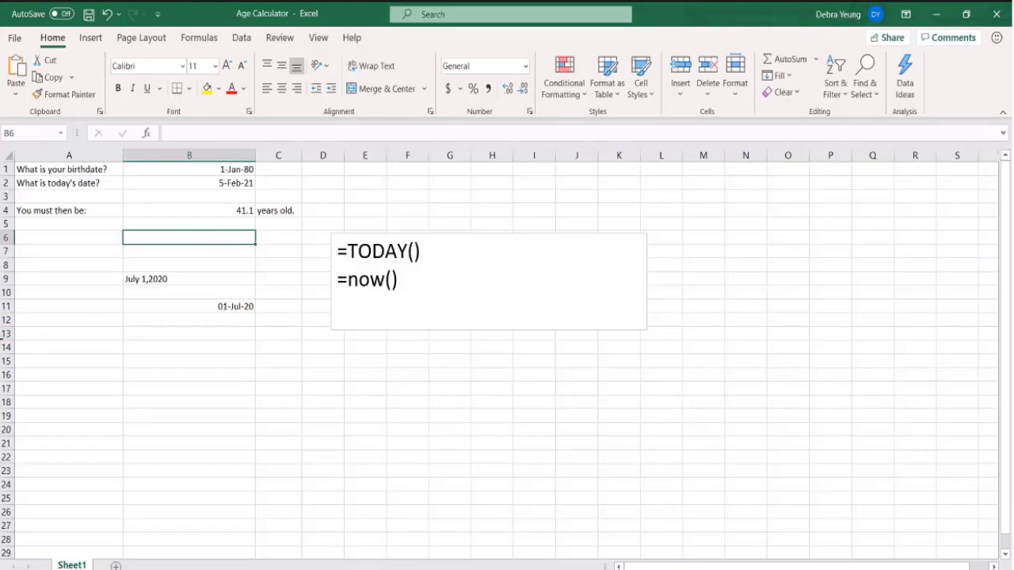
- Enter may 17, 1990 in B1 so it reads 17-May-90 and the age becomes 30.7
left_click(141, 169)
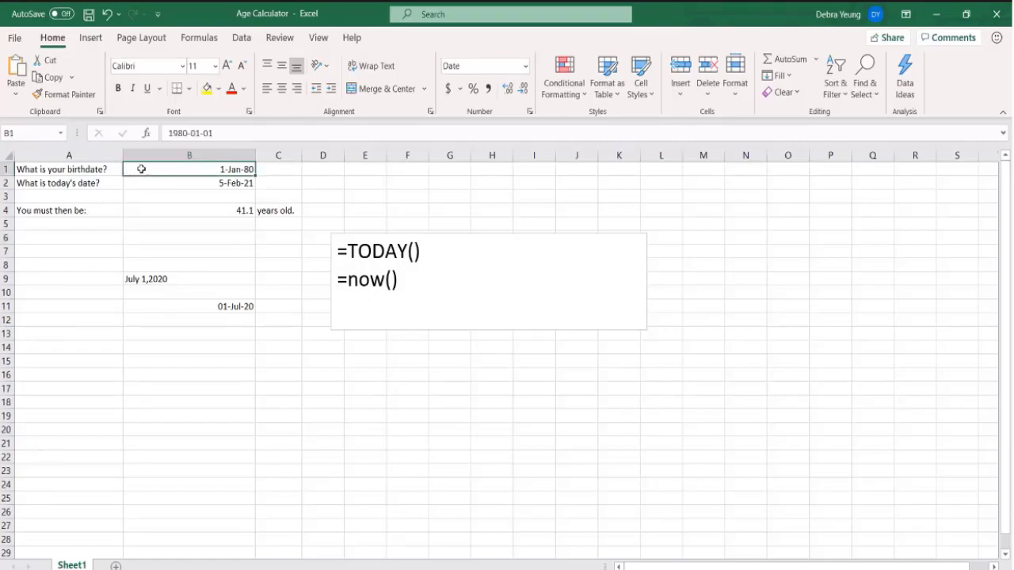
type(",")
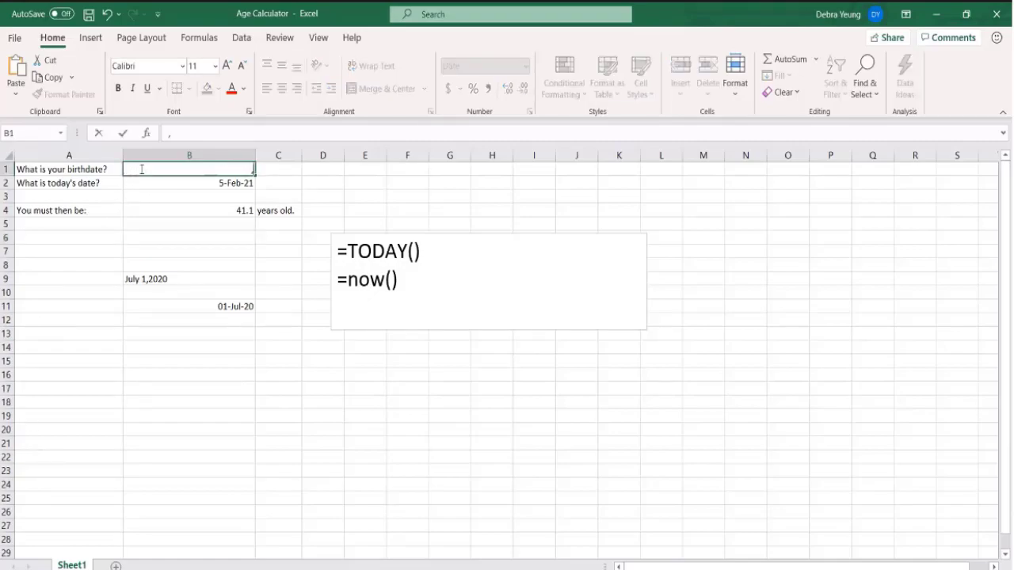
key("BackSpace")
type("may 17, 1990")
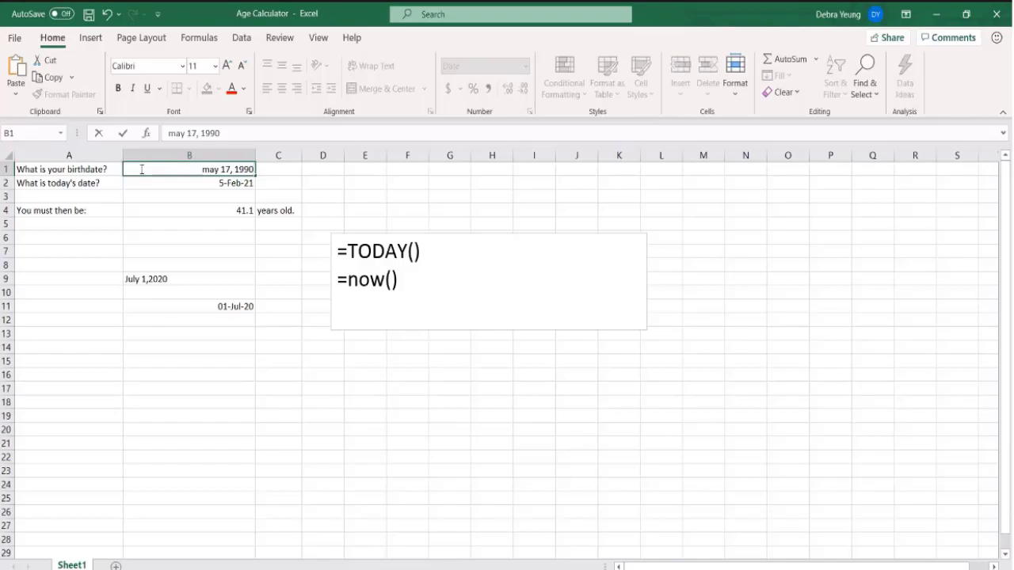
key("Return")
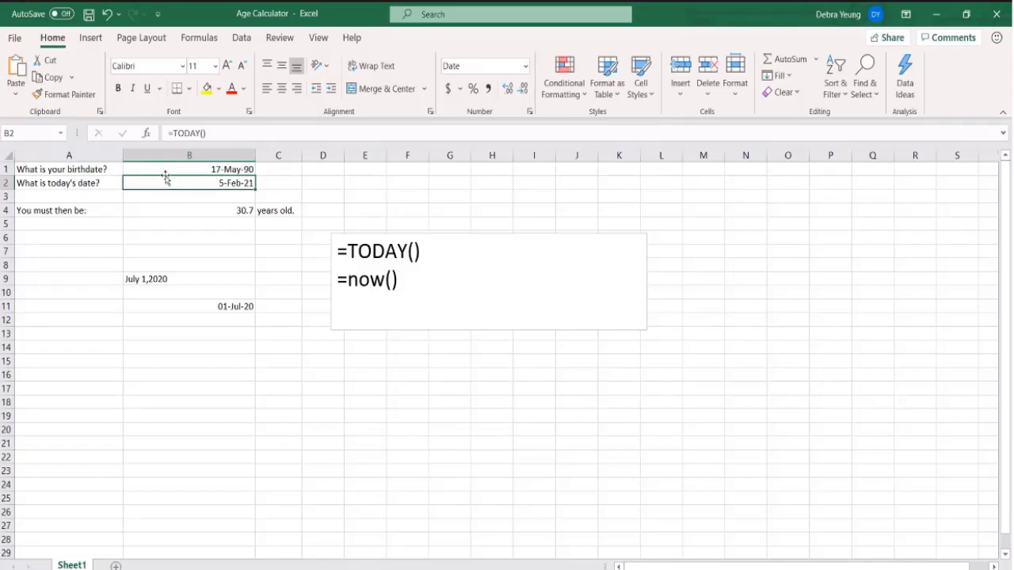
left_click(176, 211)
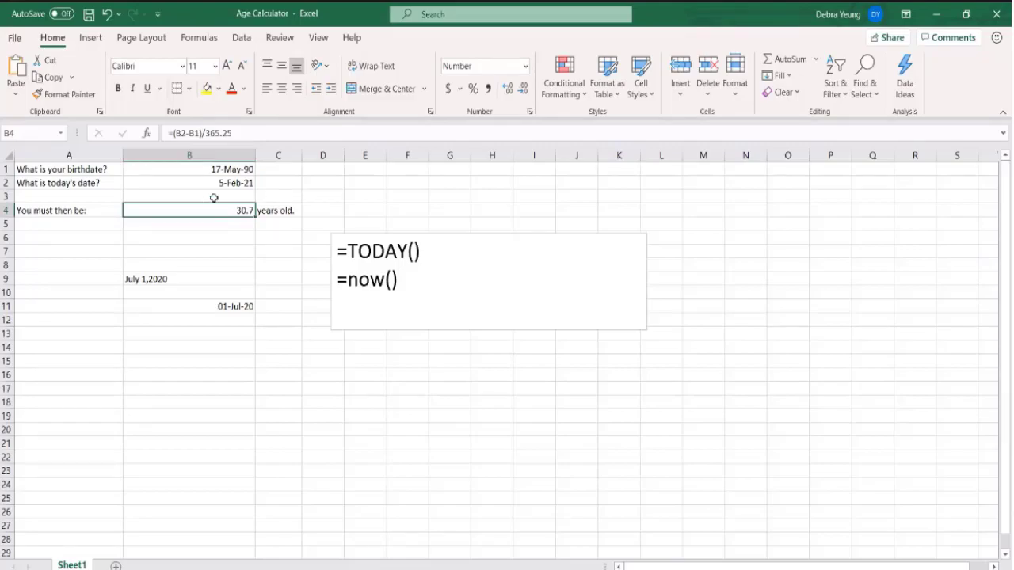
left_click(184, 237)
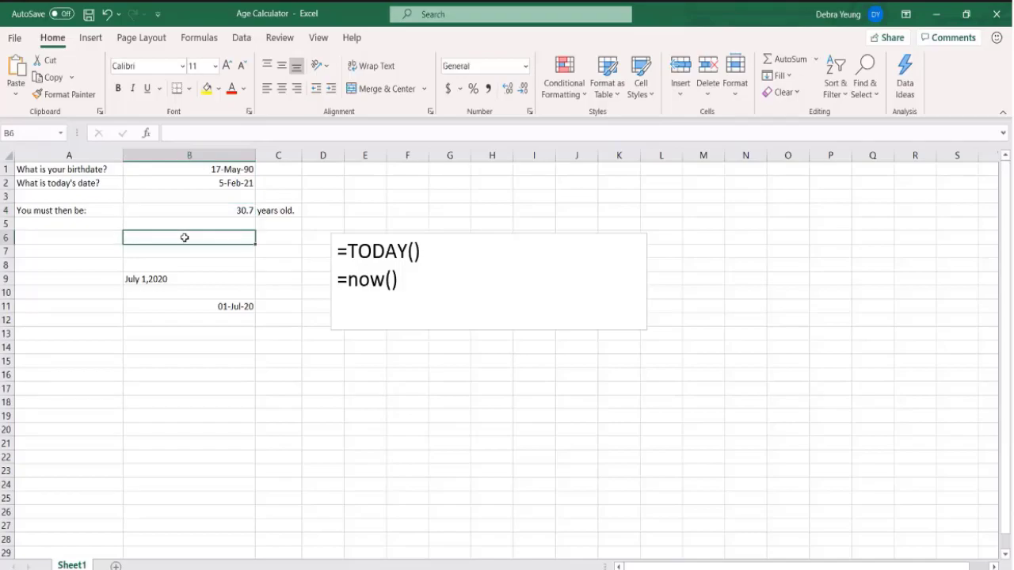
- Enter =B2-B1 in B6 to show 11222 days between today and the birthdate
type("=")
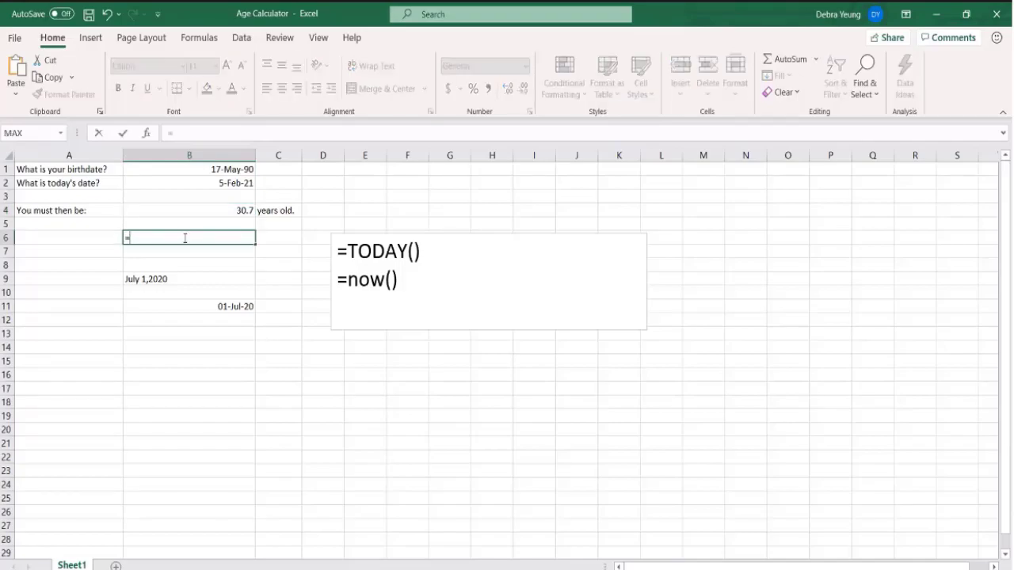
left_click(192, 181)
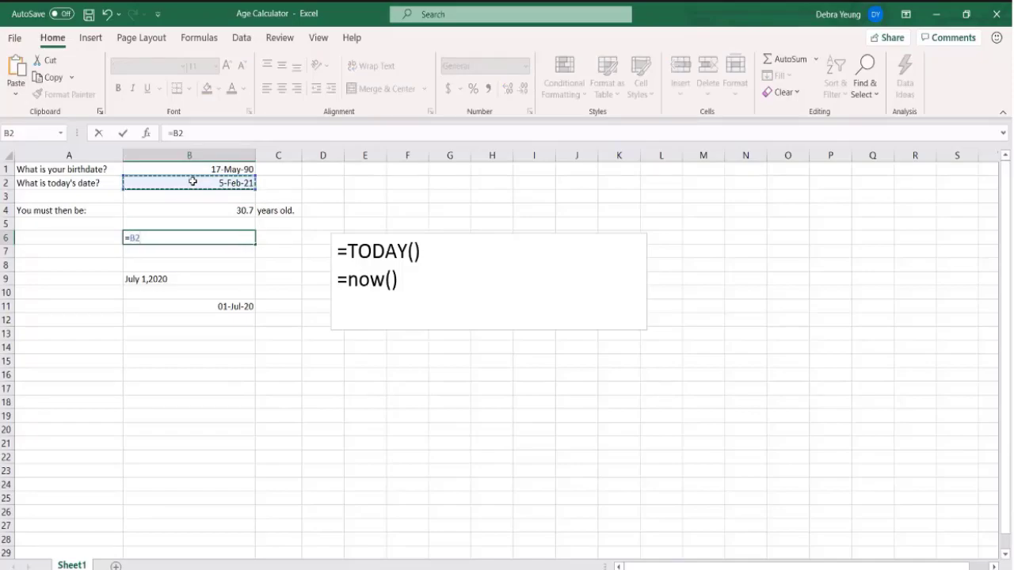
type("-")
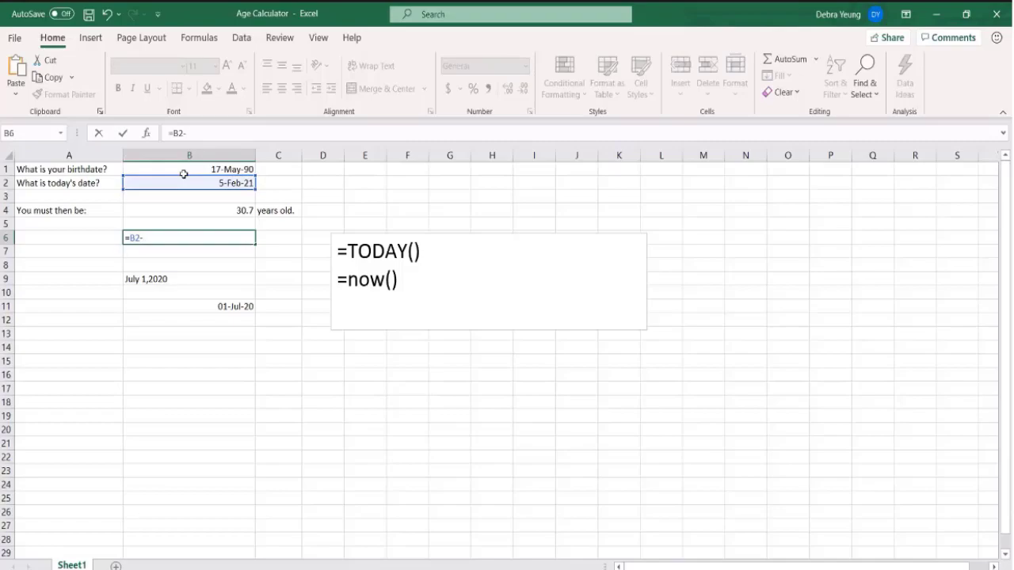
left_click(183, 171)
key("Return")
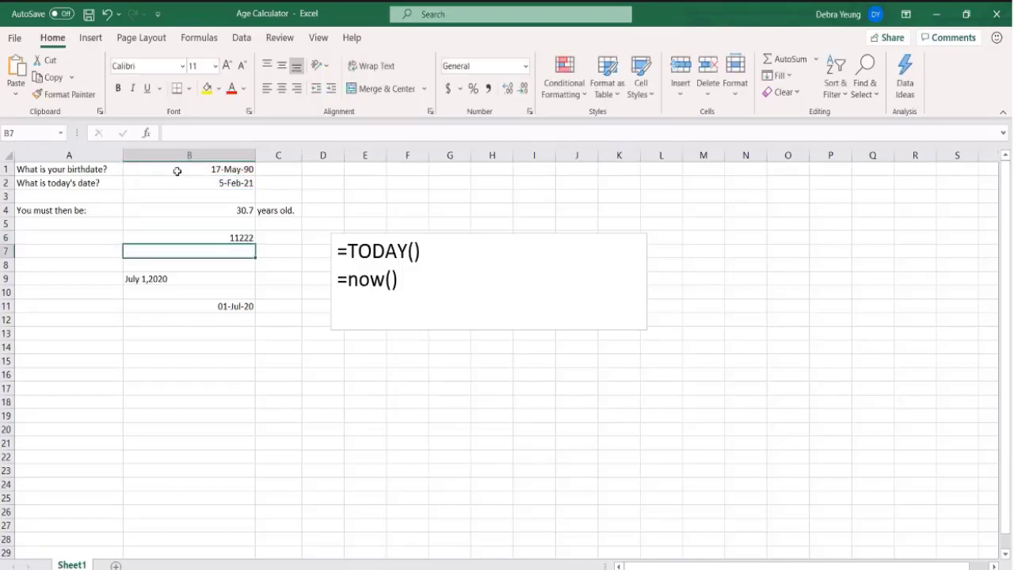
left_click(202, 237)
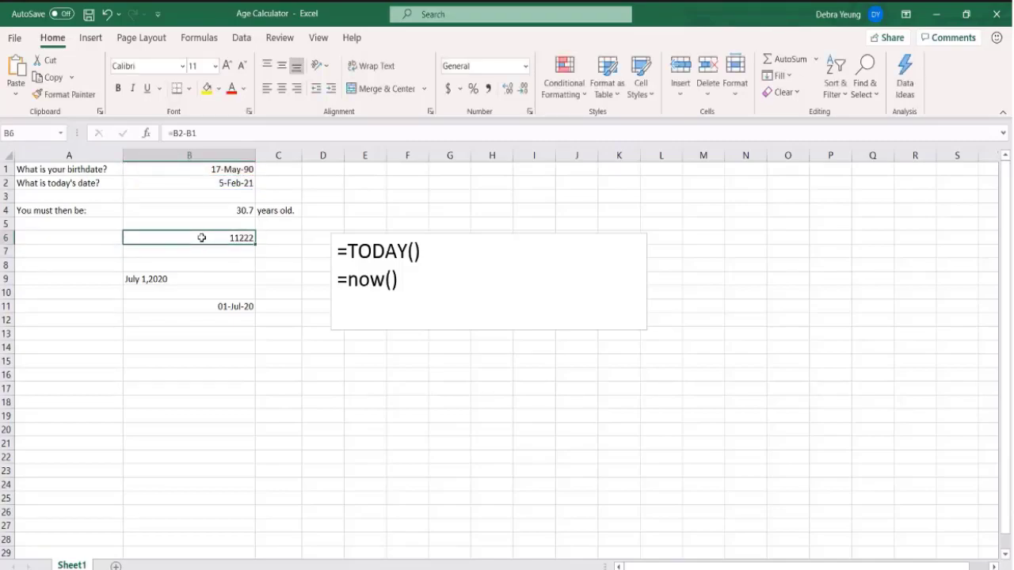
left_click(166, 211)
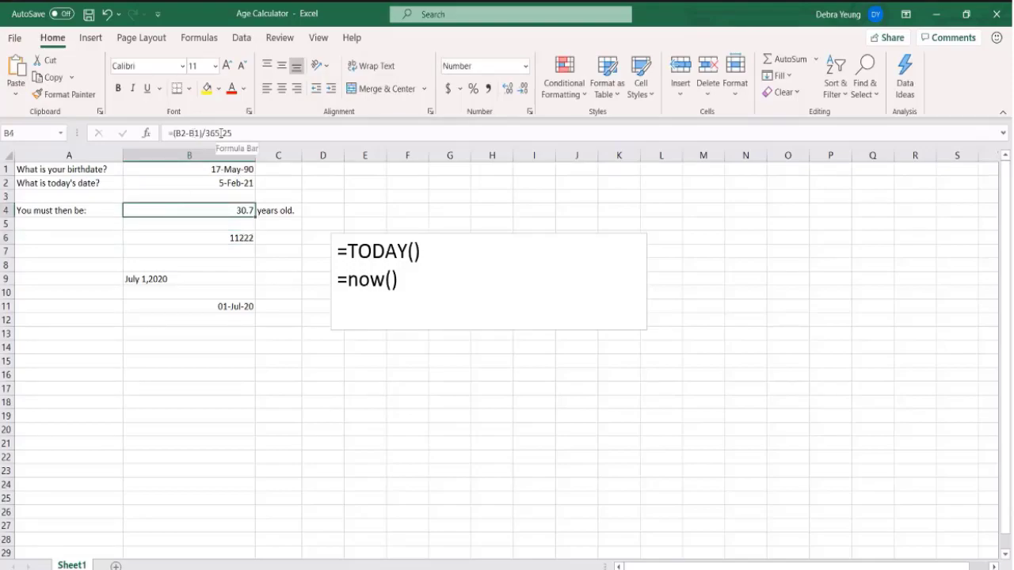
- Copy the age formula =(B2-B1)/365.25 from B4 and paste it as the text box's third line
left_click(205, 239)
left_click(201, 212)
left_click(274, 132)
left_click_drag(236, 132, 168, 132)
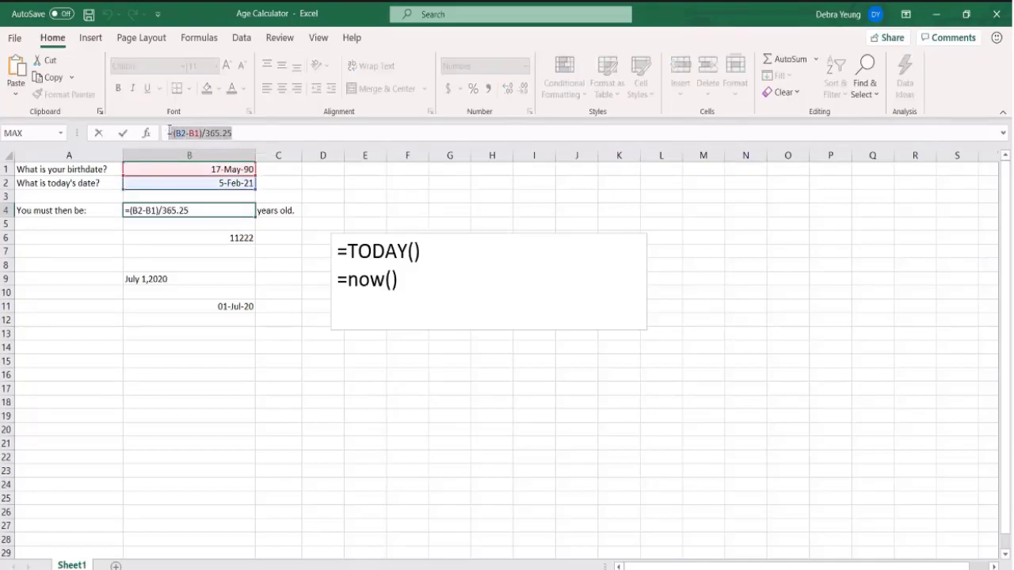
left_click(423, 292)
key("Return")
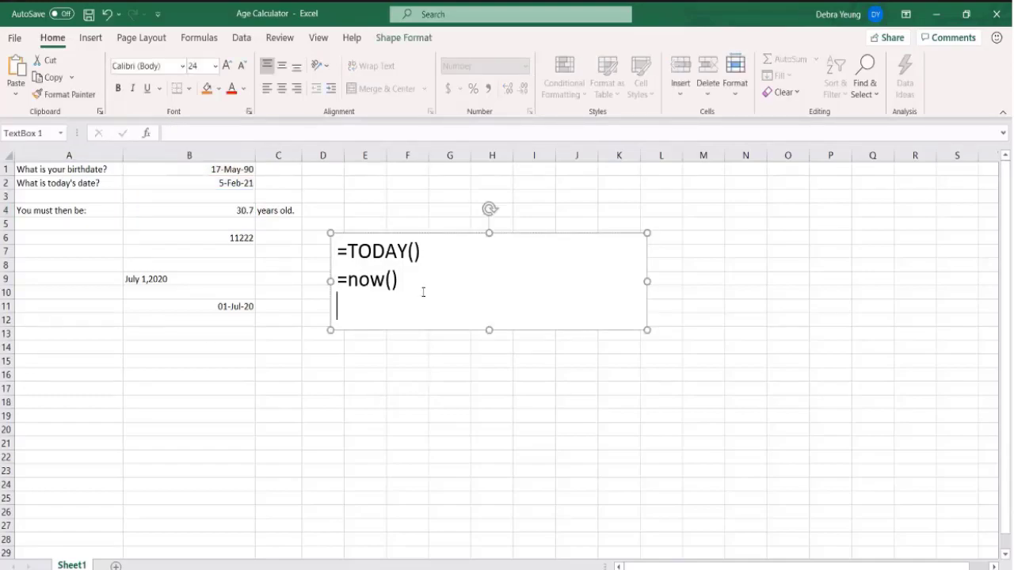
key("ctrl+v")
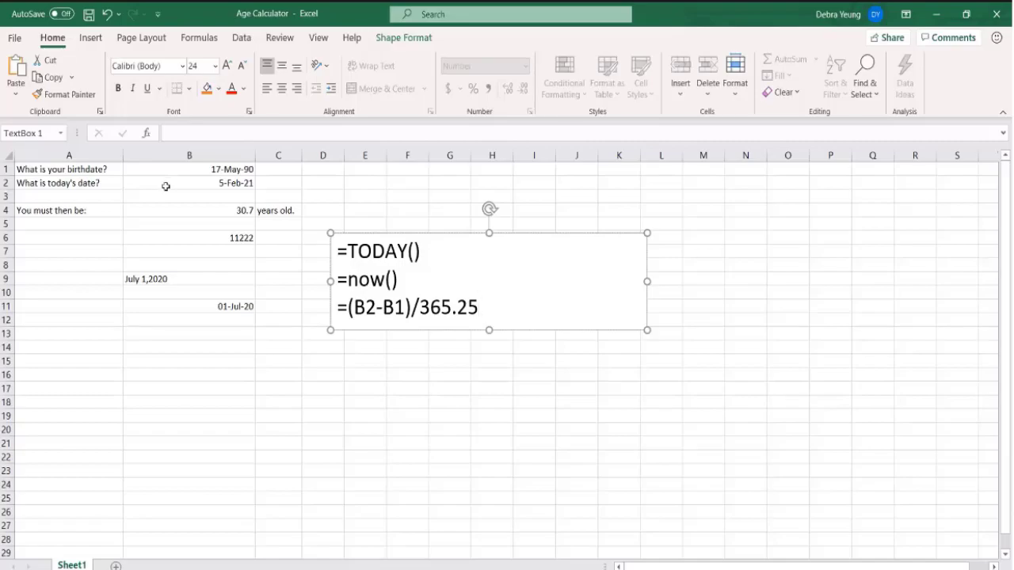
left_click(163, 234)
left_click_drag(163, 168, 163, 176)
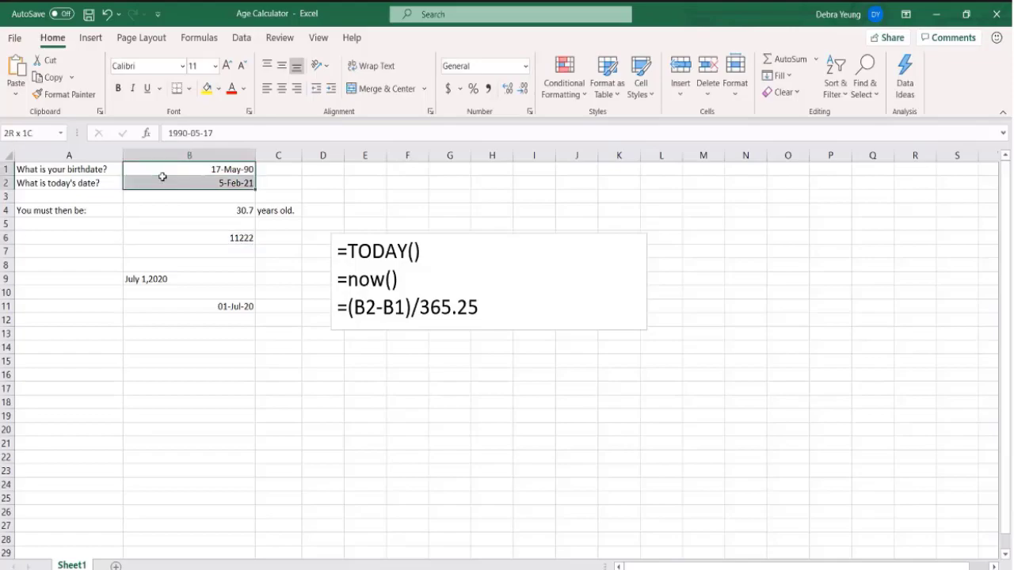
- Apply custom format DDDD dd-mmmm-yyyy to B1:B2, showing Thursday 17-May-1990 and Friday 05-February-2021
left_click_drag(163, 176, 162, 177)
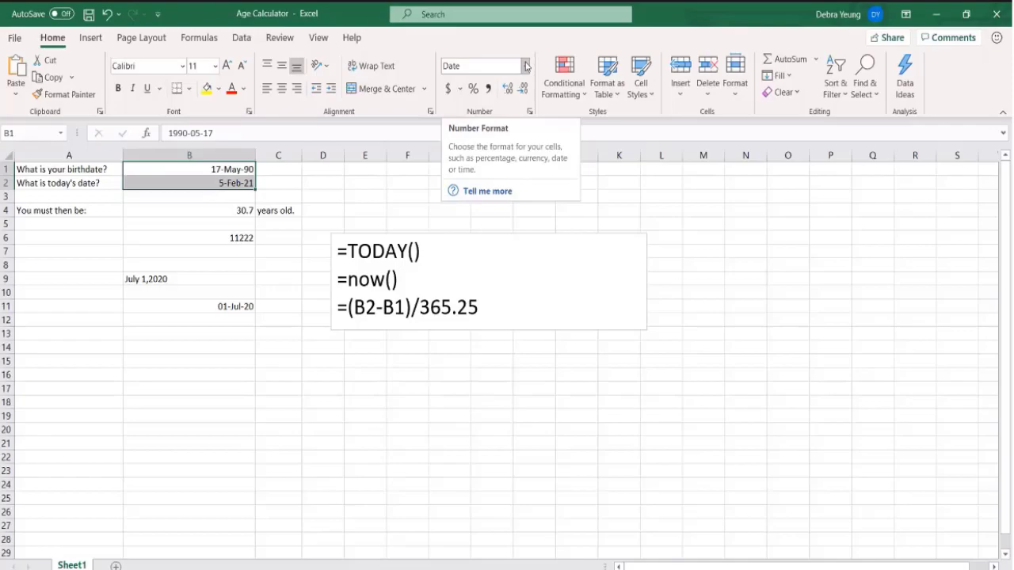
left_click(525, 65)
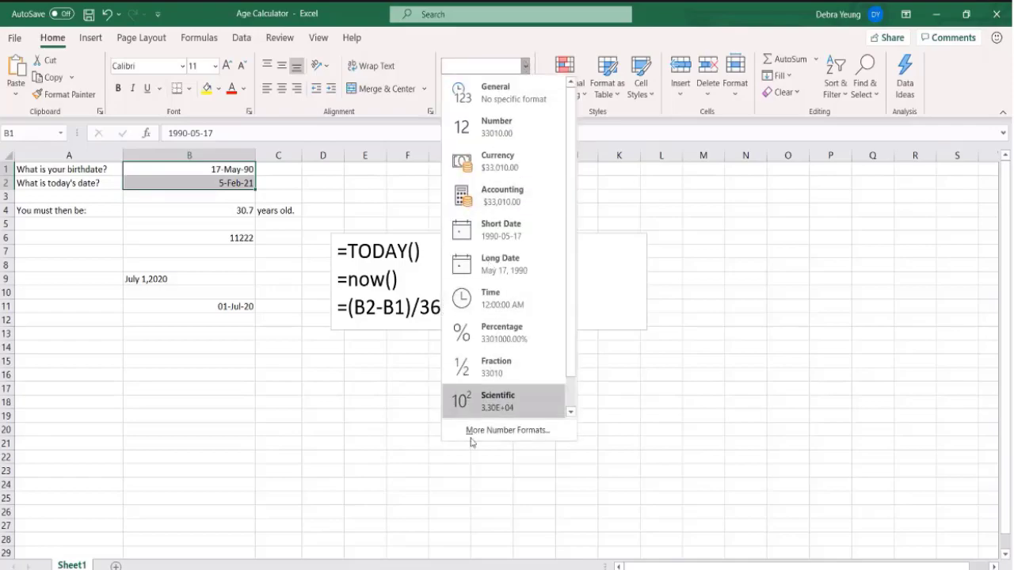
left_click(471, 435)
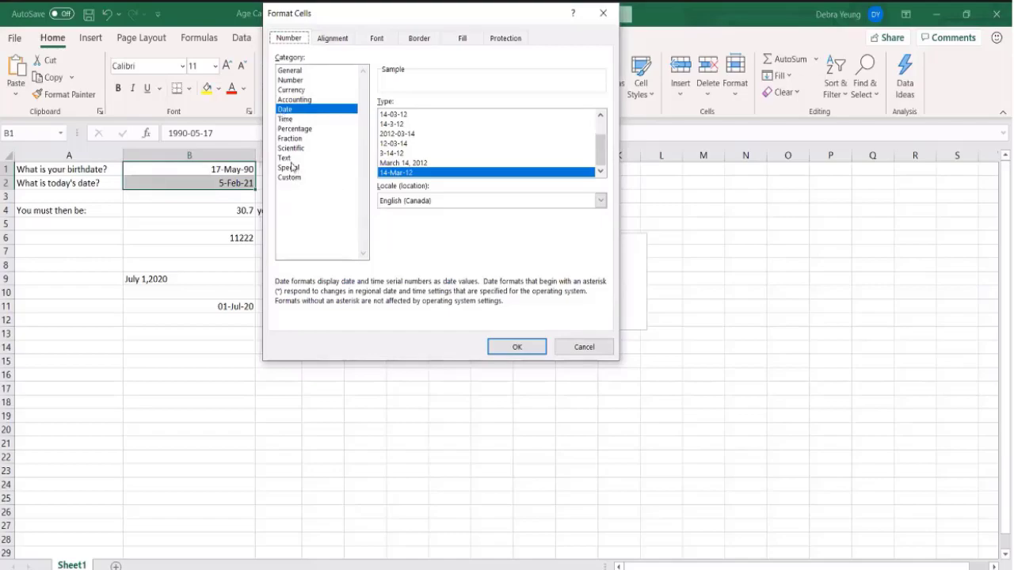
left_click(294, 180)
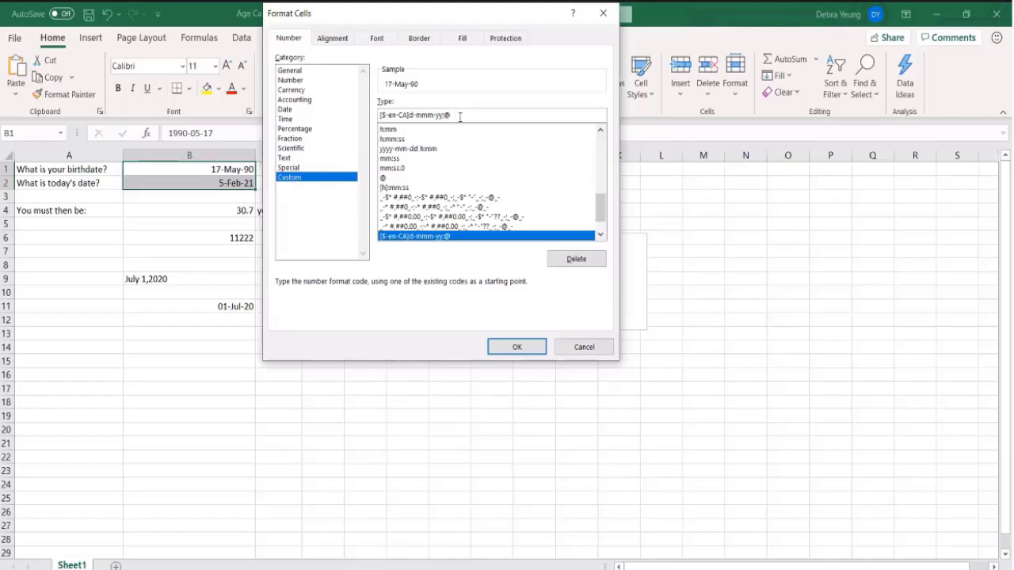
left_click_drag(460, 117, 346, 118)
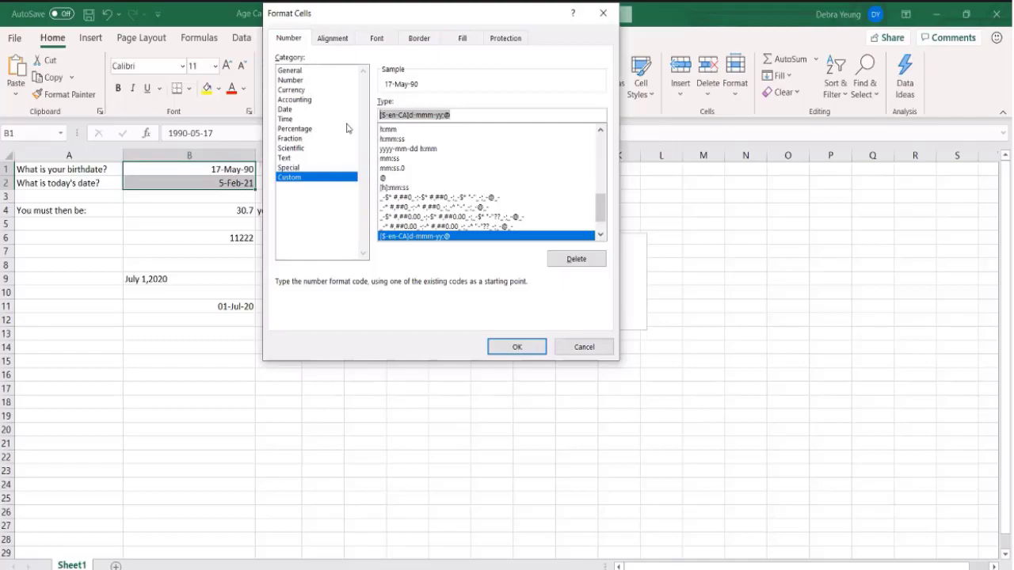
type("DDD")
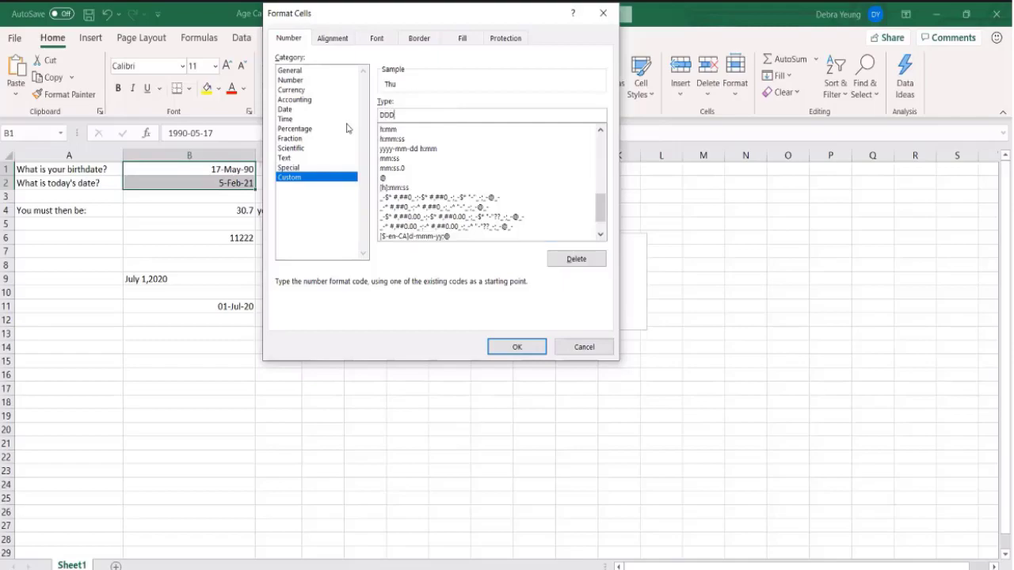
type("D dd-mmmm-y")
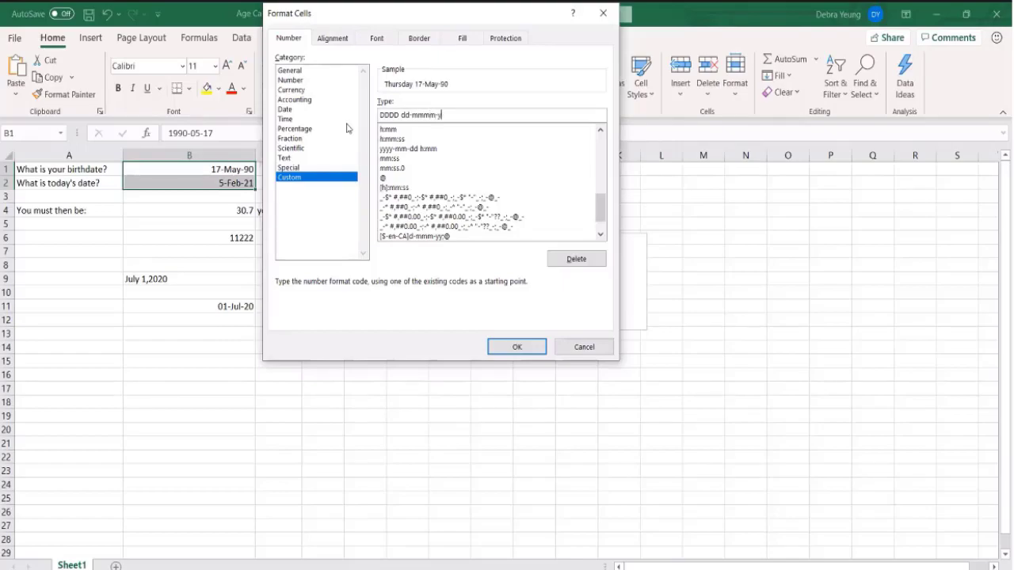
type("yyy")
left_click(503, 346)
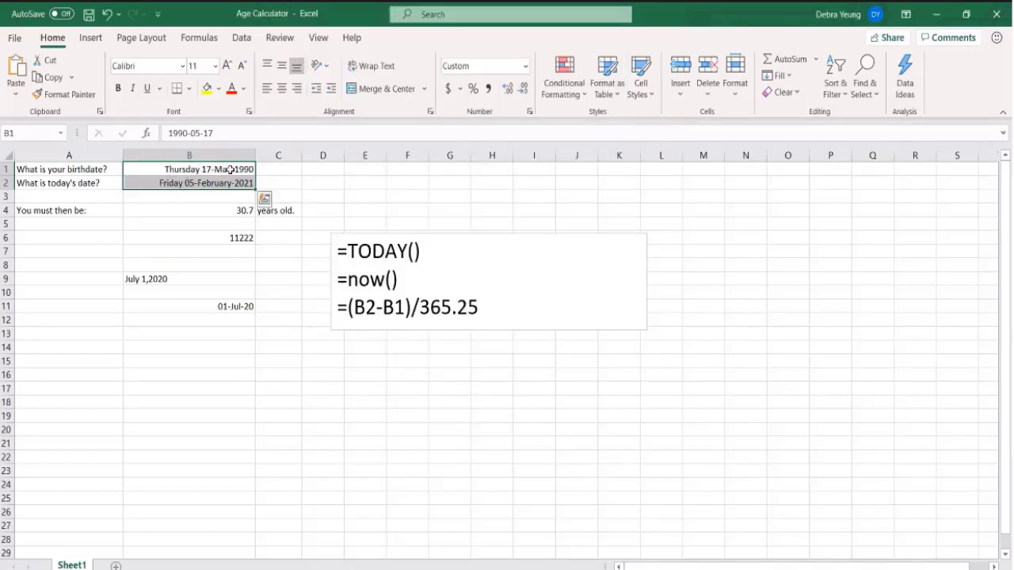
left_click(187, 170)
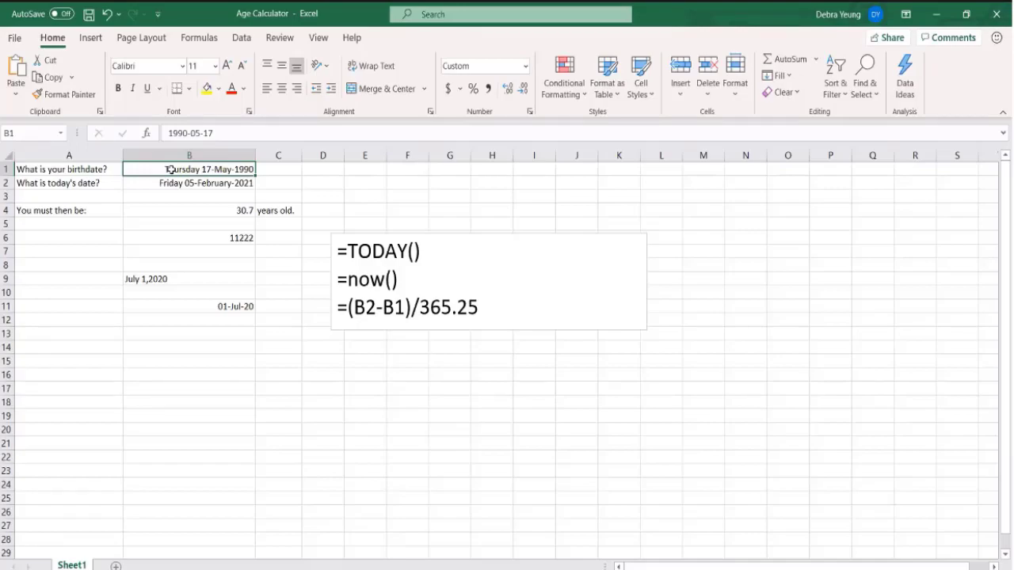
- Type dddd dd-mmmm-yyyy on a fourth text-box line and drag the box taller to fit it
left_click(499, 307)
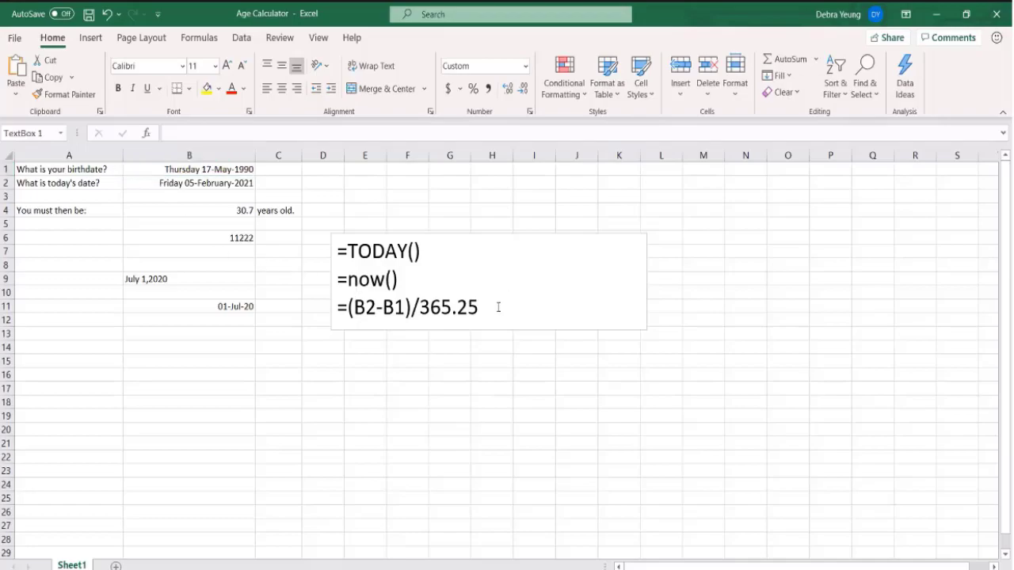
key("Return")
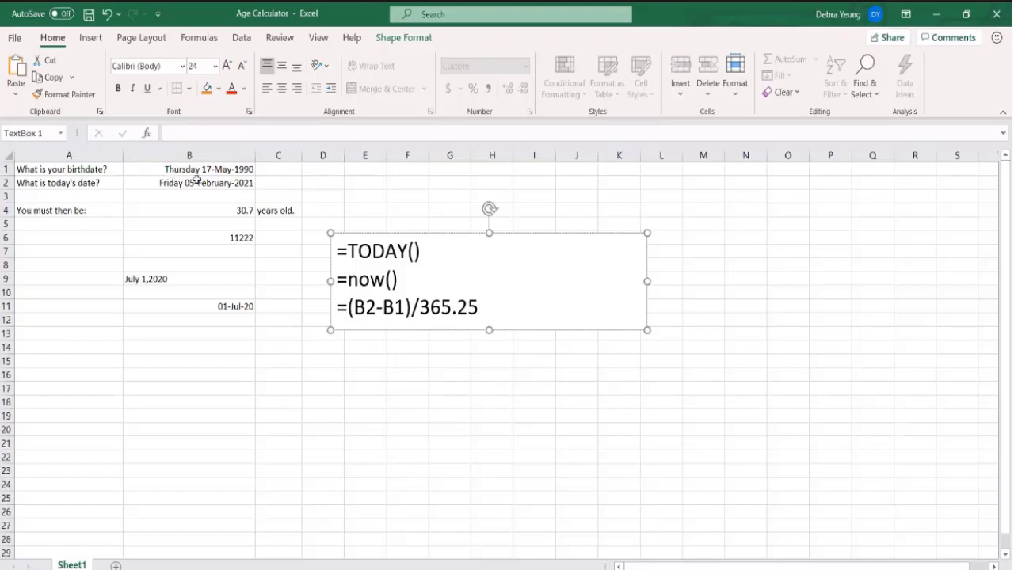
type("dddd dd")
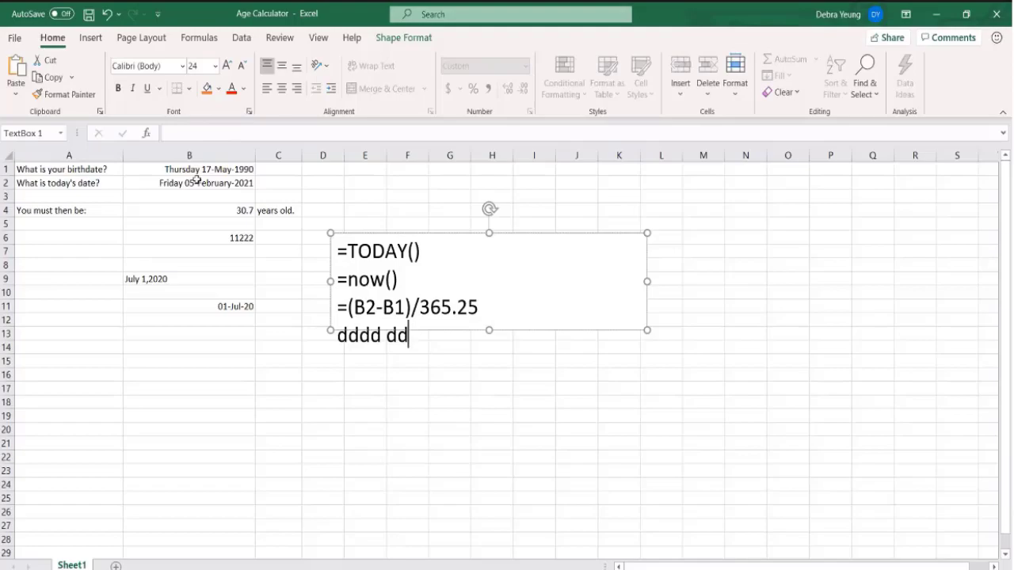
type("-mmmm")
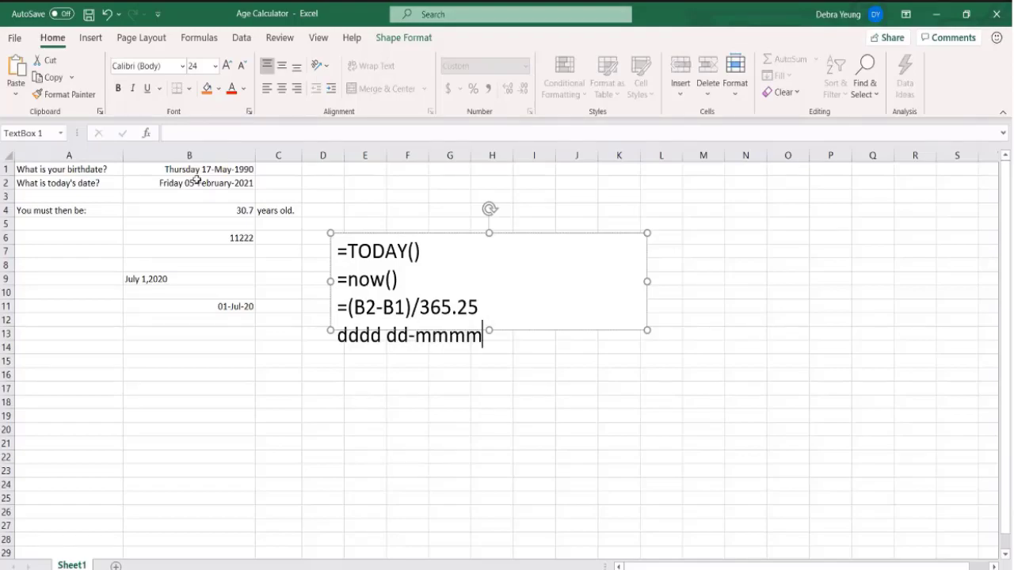
type("-yyyy")
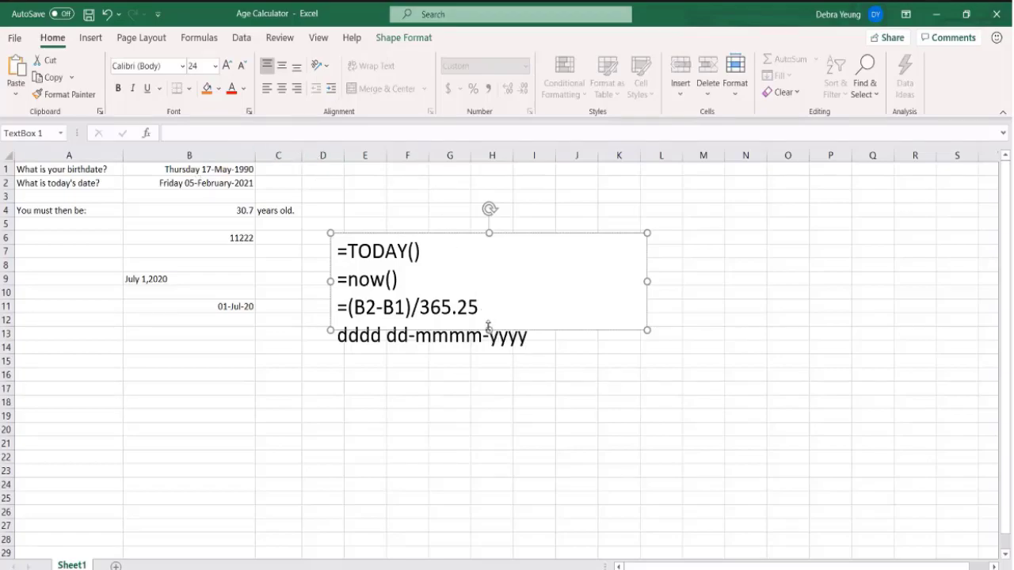
left_click_drag(488, 328, 488, 381)
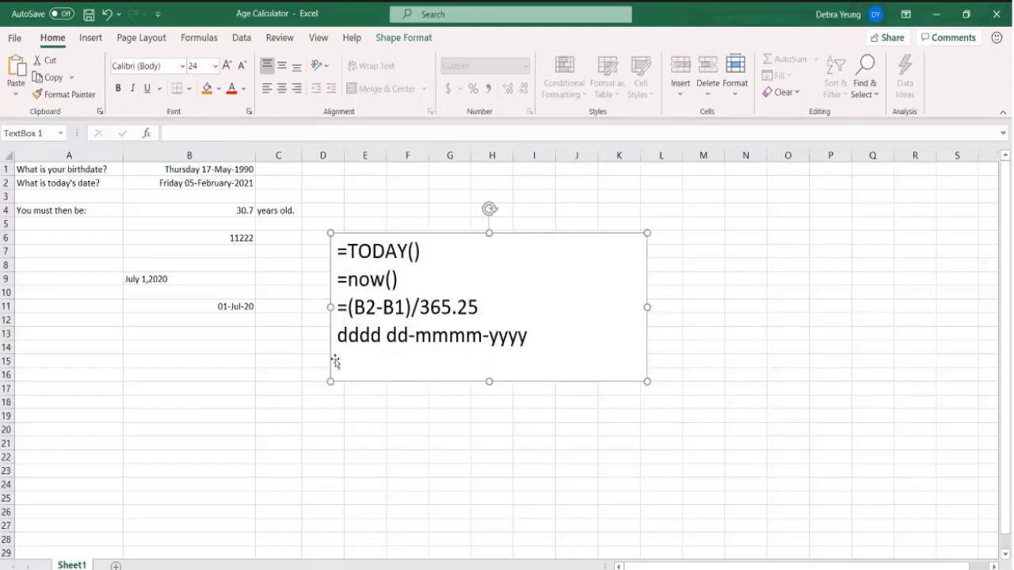
left_click(339, 336)
left_click(167, 171)
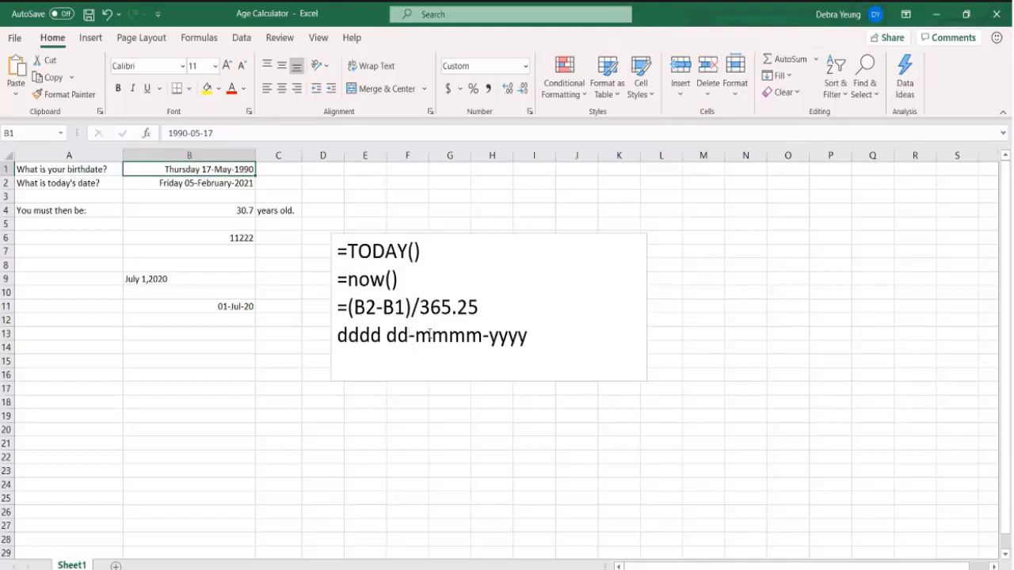
- Change B2's custom format to dddd dd-mm-yyyy so it reads Friday 05-02-2021
left_click(187, 180)
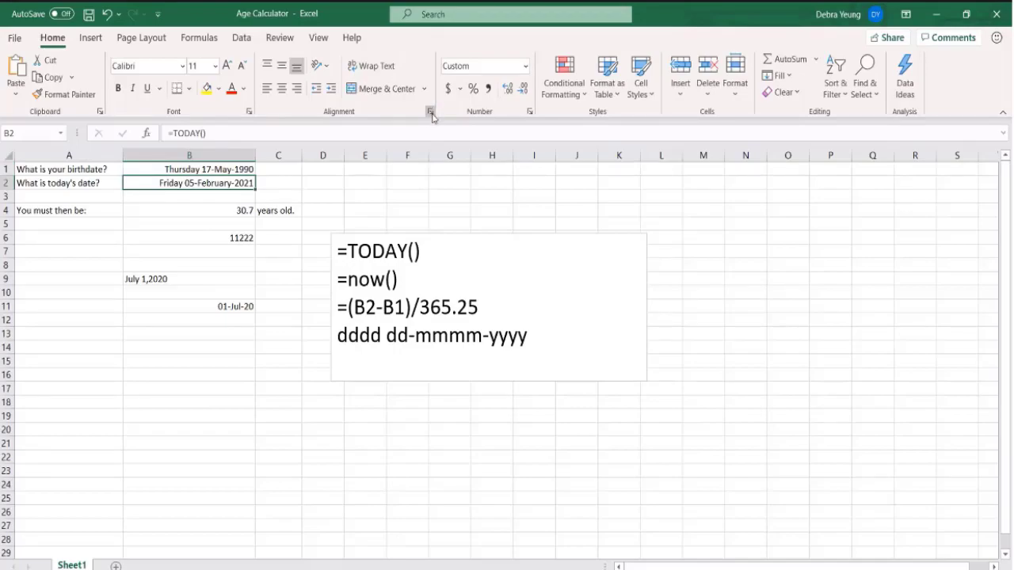
key("ctrl+1")
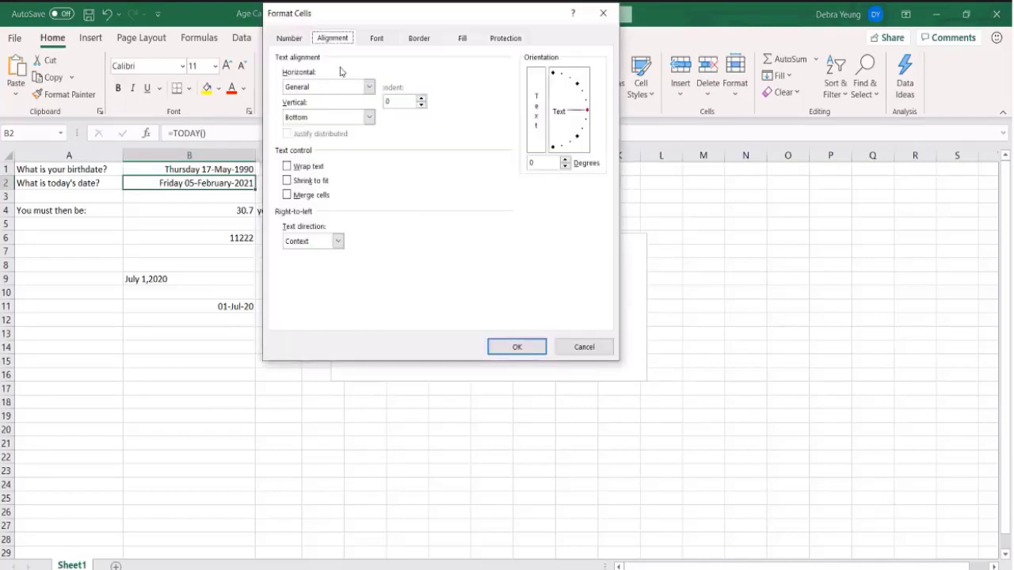
left_click(288, 39)
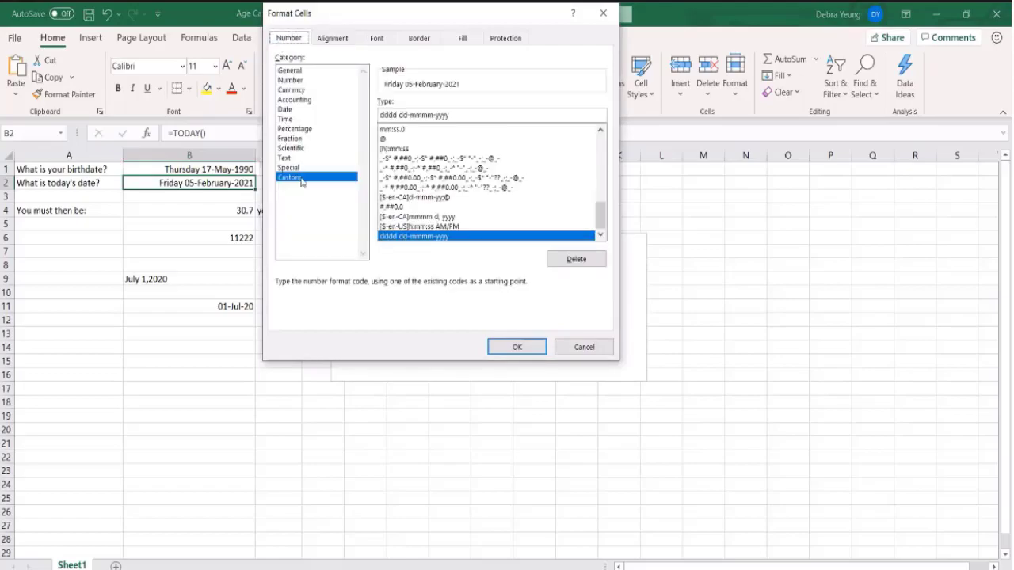
left_click(430, 116)
key("BackSpace")
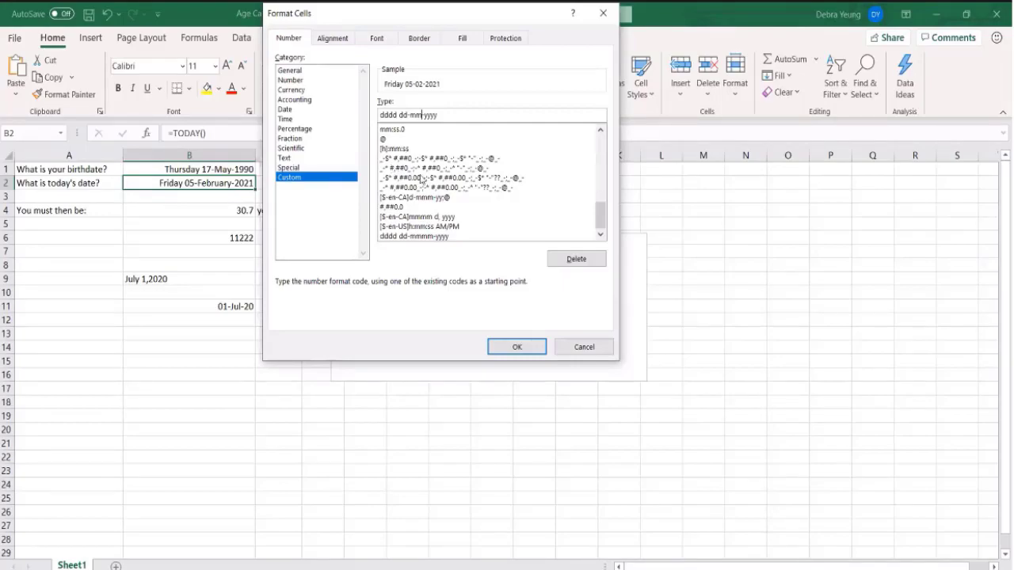
left_click(422, 114)
left_click(507, 347)
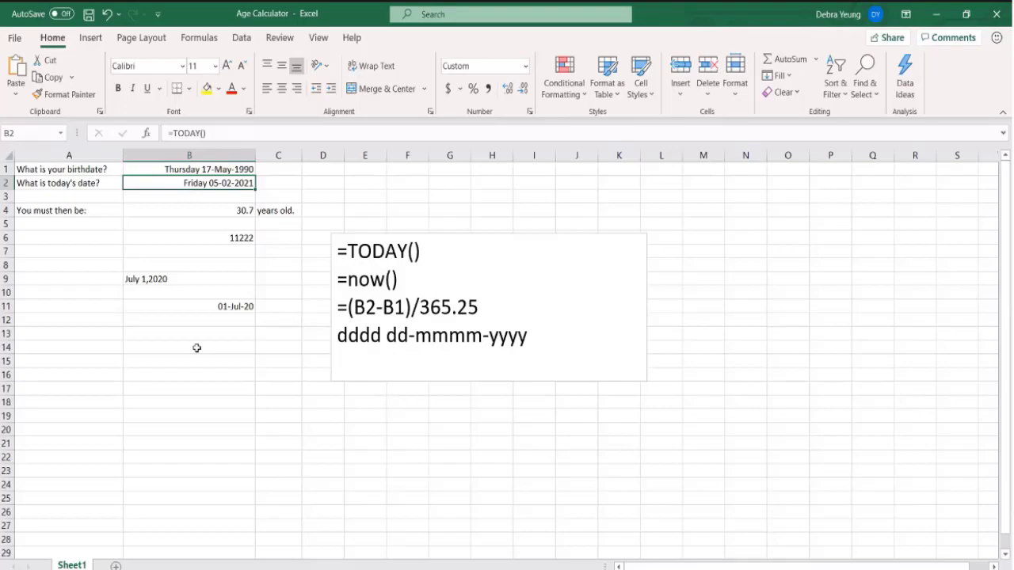
- Select cell B14, then the formula notes text box on the Tolano Adventures income statement
left_click(197, 348)
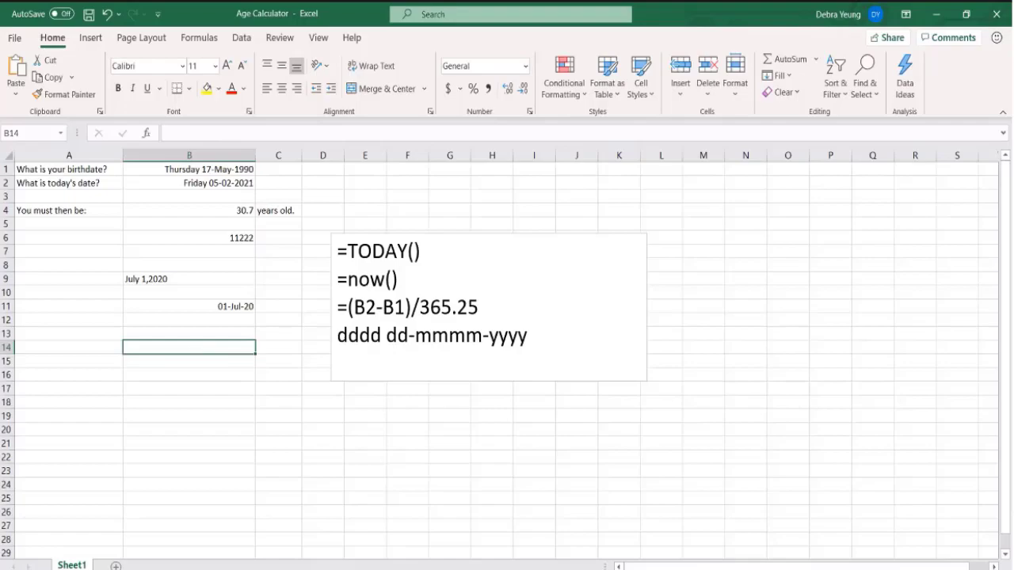
left_click(468, 233)
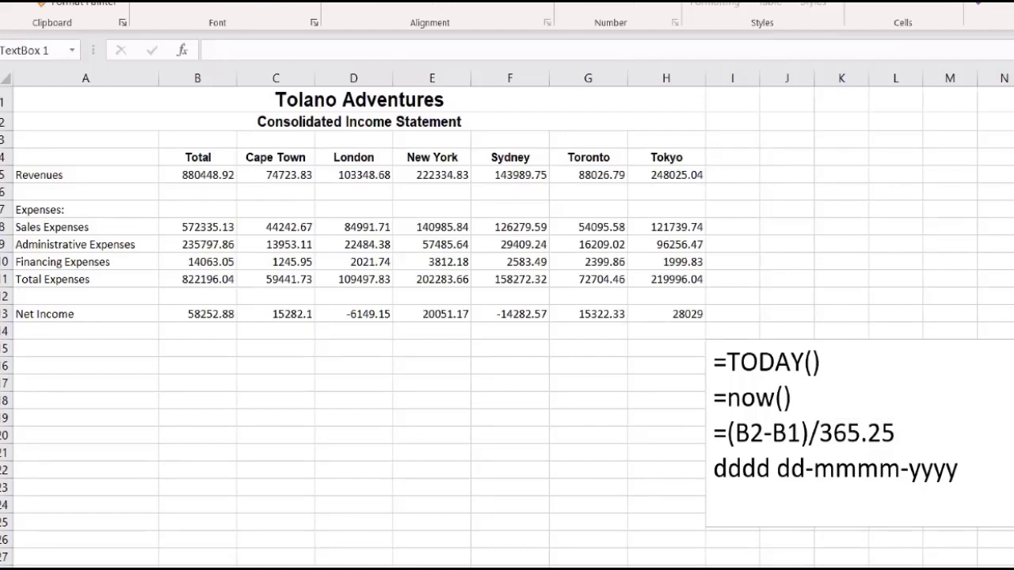
scroll(75, 275, "up", 1)
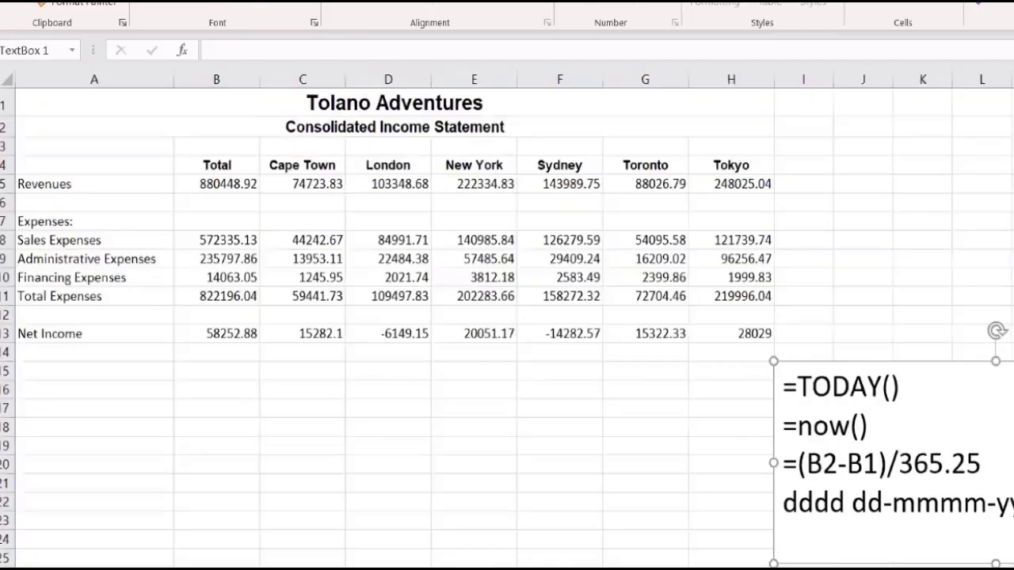
scroll(75, 275, "up", 1)
scroll(493, 491, "up", 1)
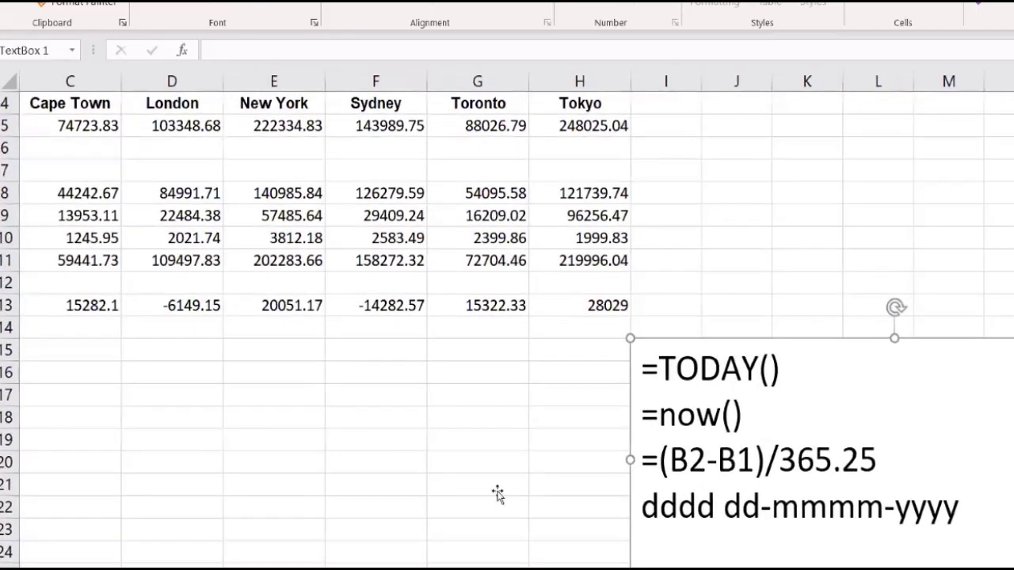
scroll(348, 295, "left", 3)
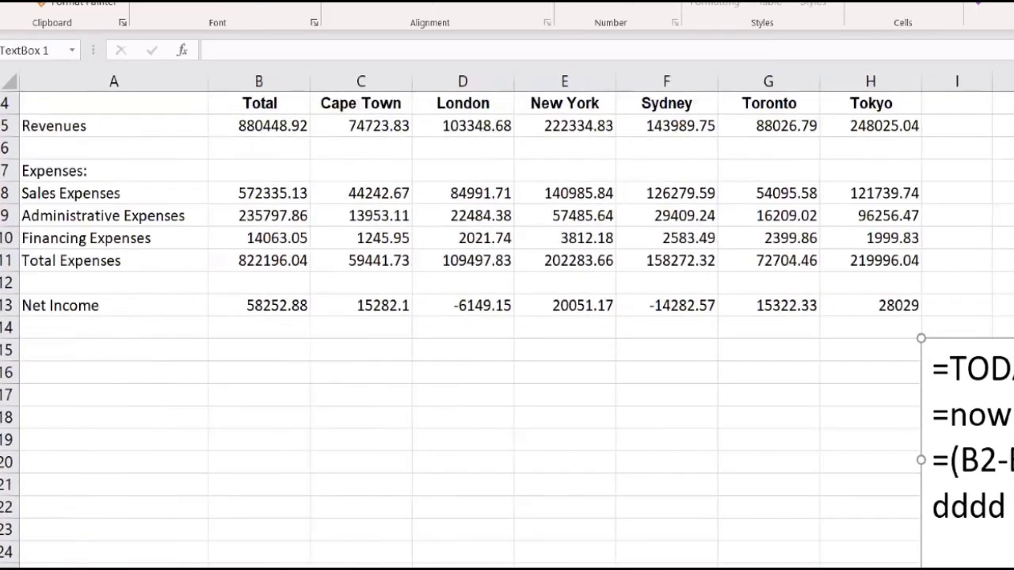
scroll(335, 252, "up", 1)
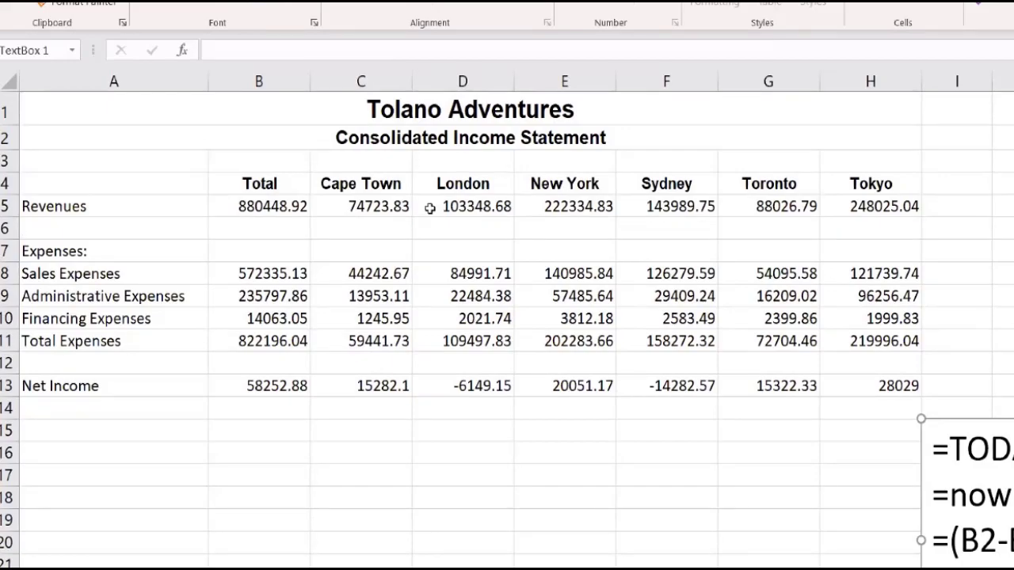
- Check London's Net Income formula in D13, then select London's figures D5:D13
left_click_drag(435, 209, 460, 385)
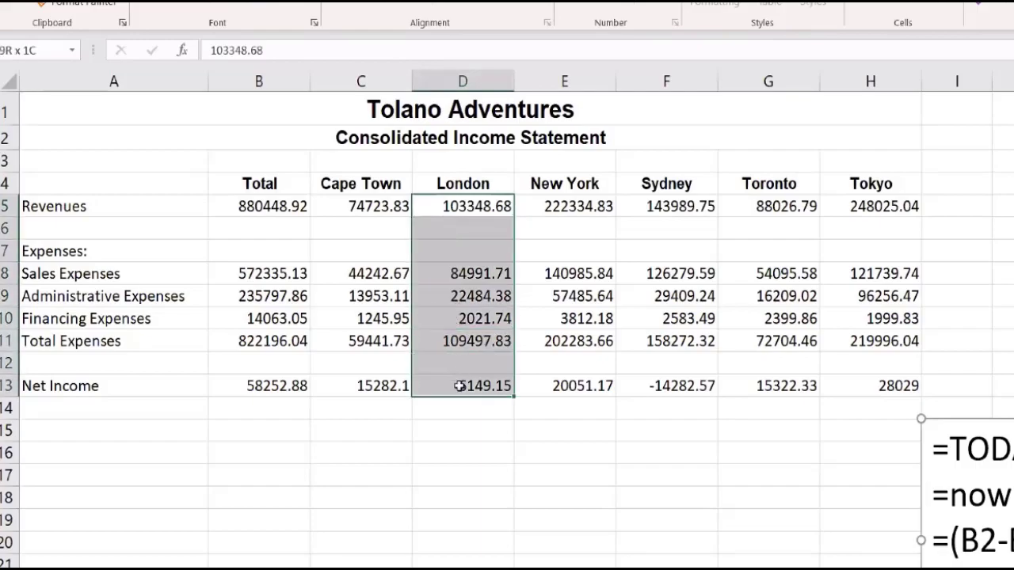
left_click(422, 206)
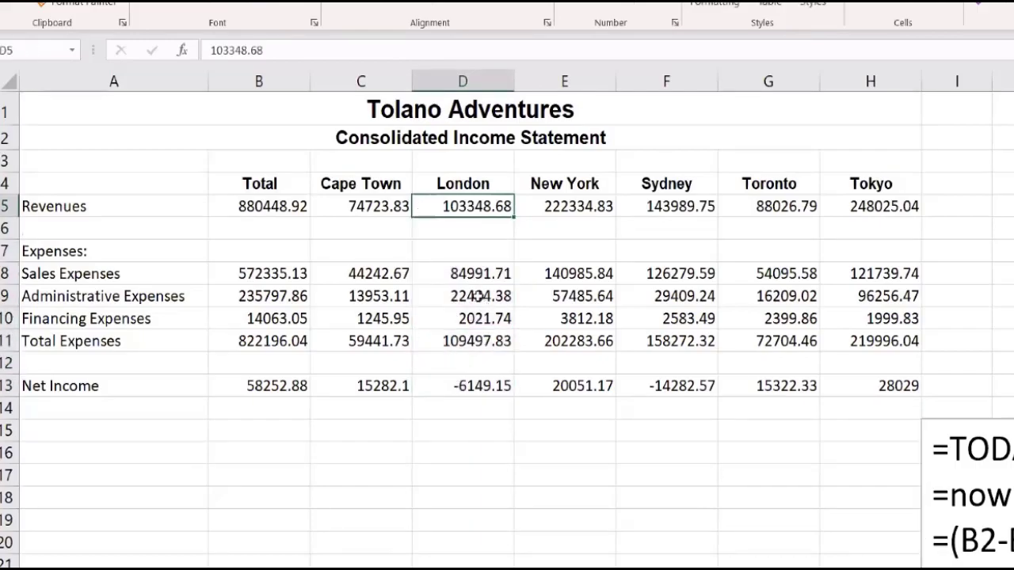
left_click(449, 268)
left_click_drag(448, 268, 449, 342)
left_click(441, 391)
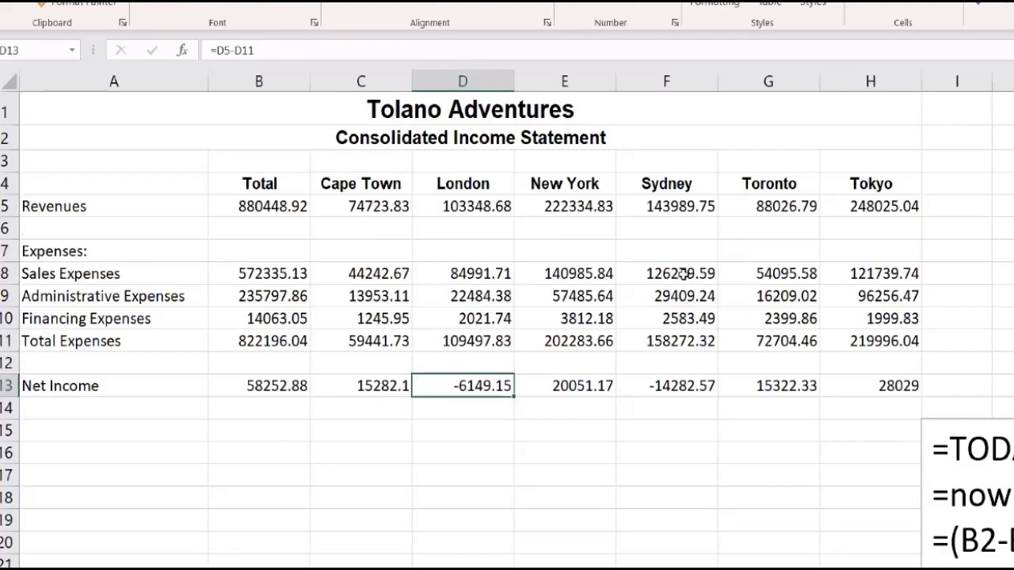
left_click(452, 231)
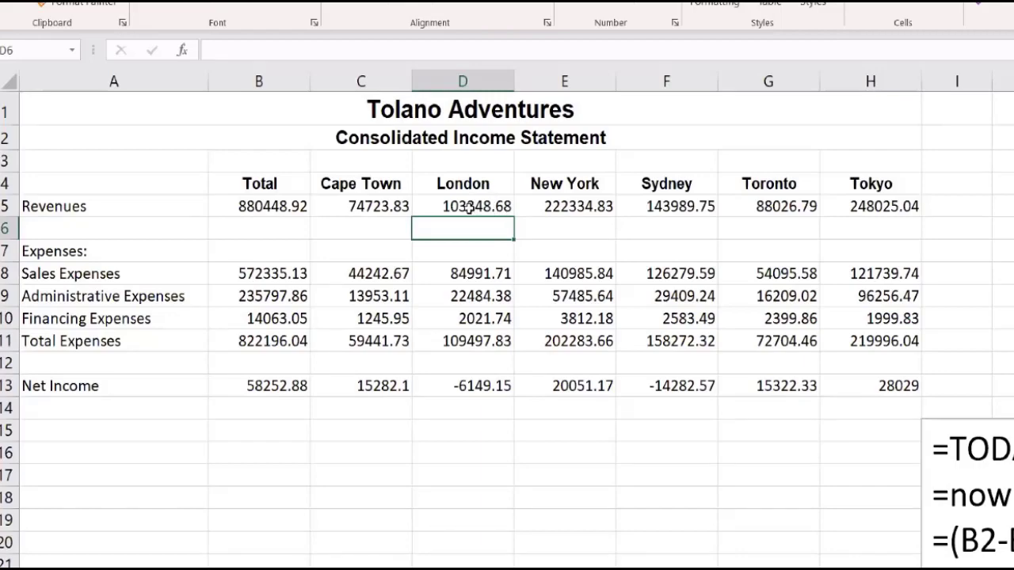
left_click(469, 207)
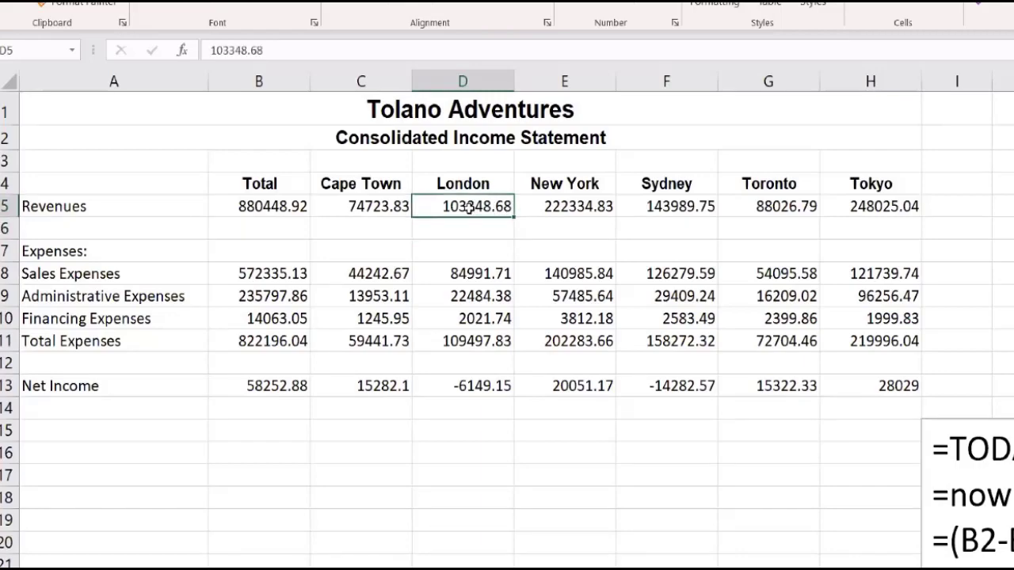
left_click_drag(469, 206, 463, 383)
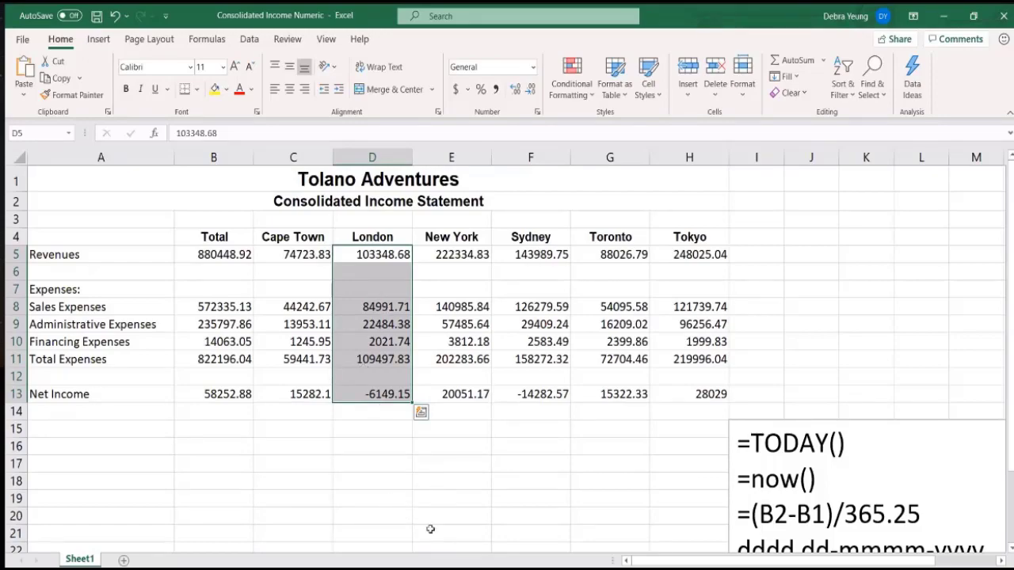
left_click(538, 113)
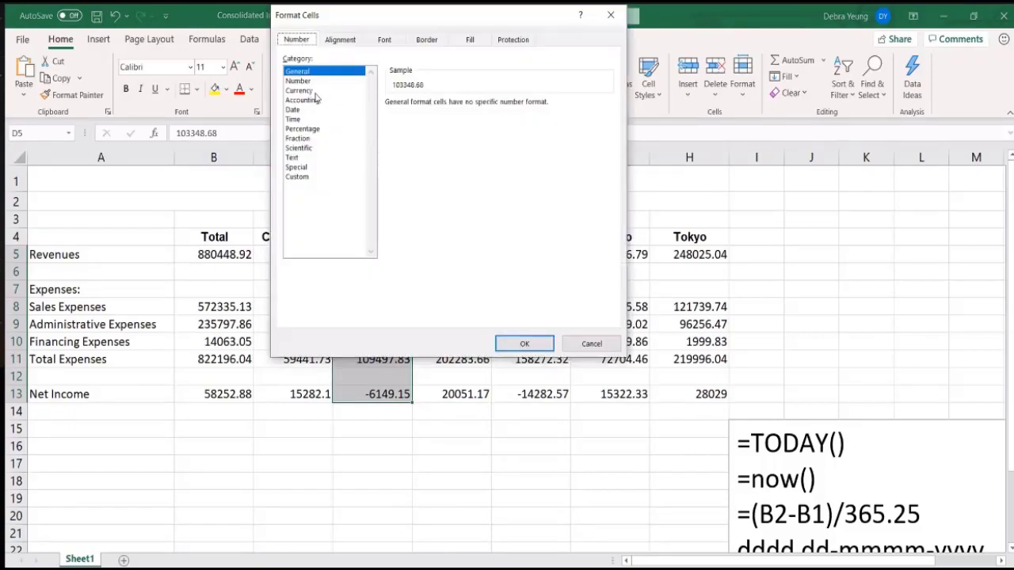
left_click(314, 92)
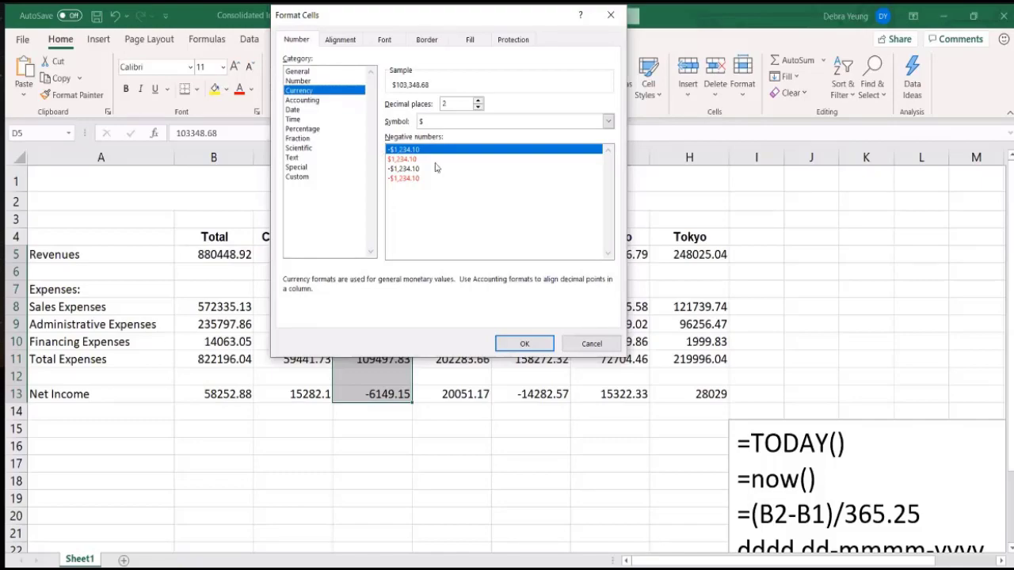
left_click(608, 121)
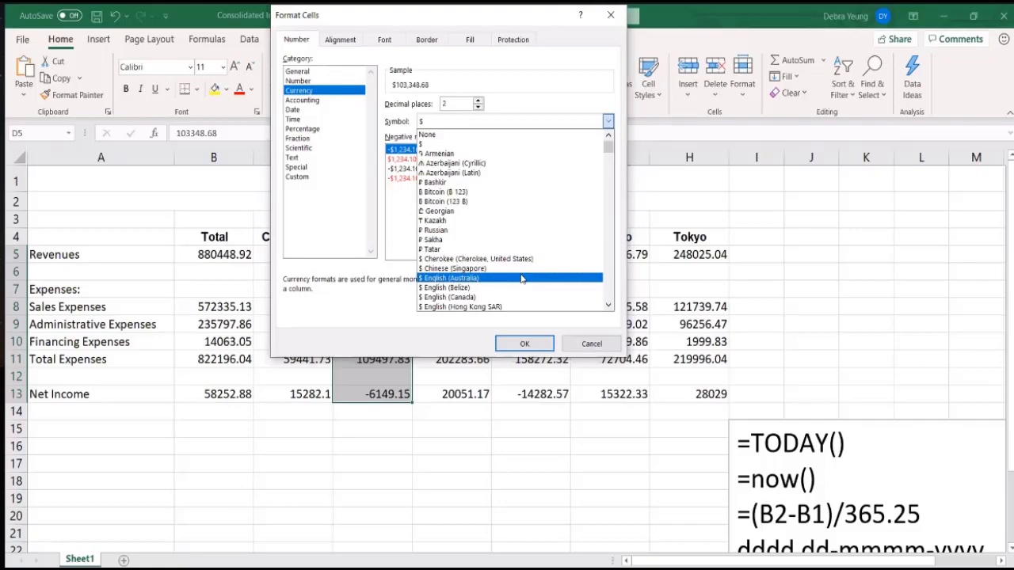
scroll(520, 281, "down", 2)
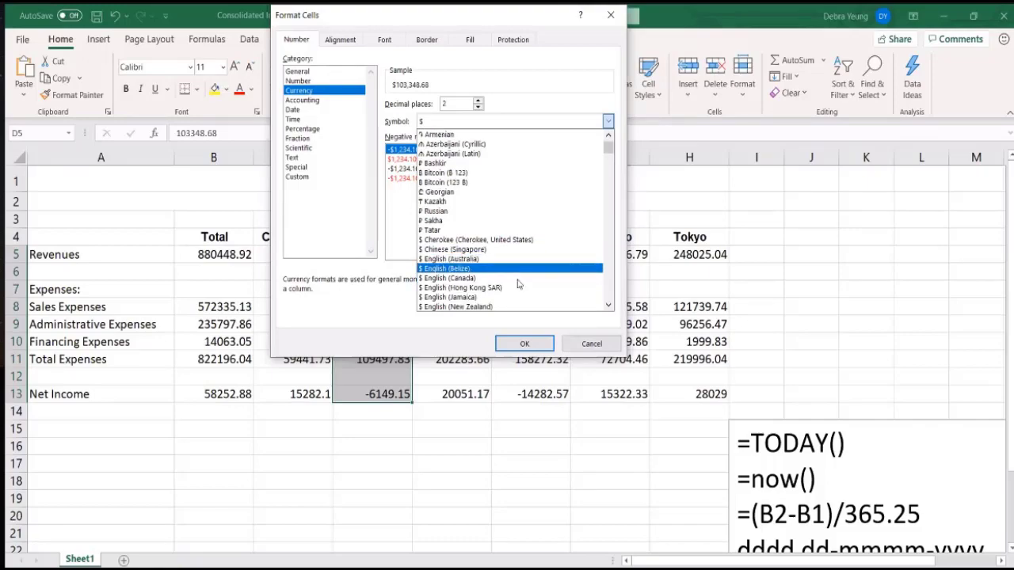
scroll(518, 283, "down", 4)
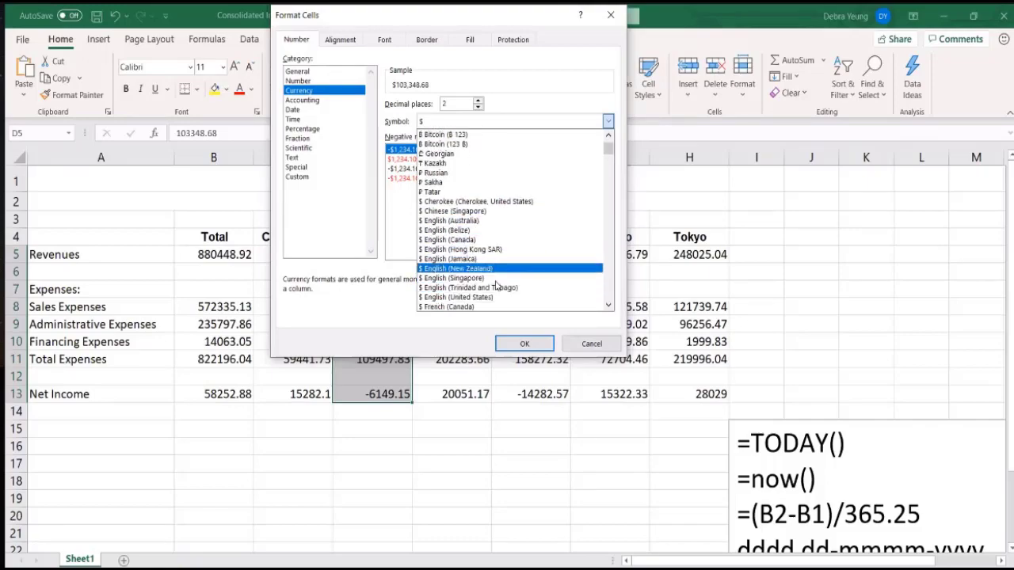
scroll(497, 287, "down", 1)
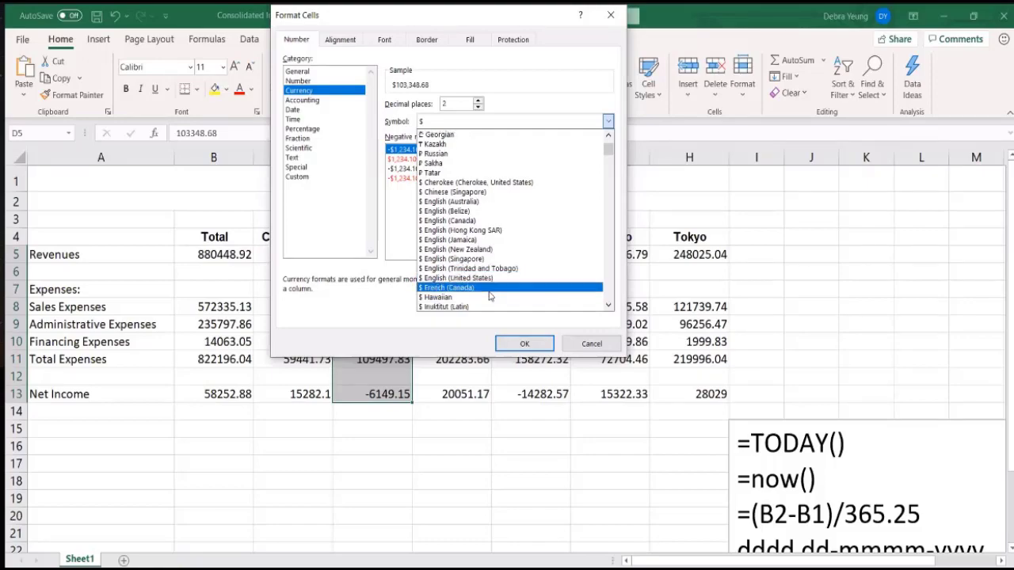
scroll(498, 277, "down", 3)
scroll(502, 262, "down", 4)
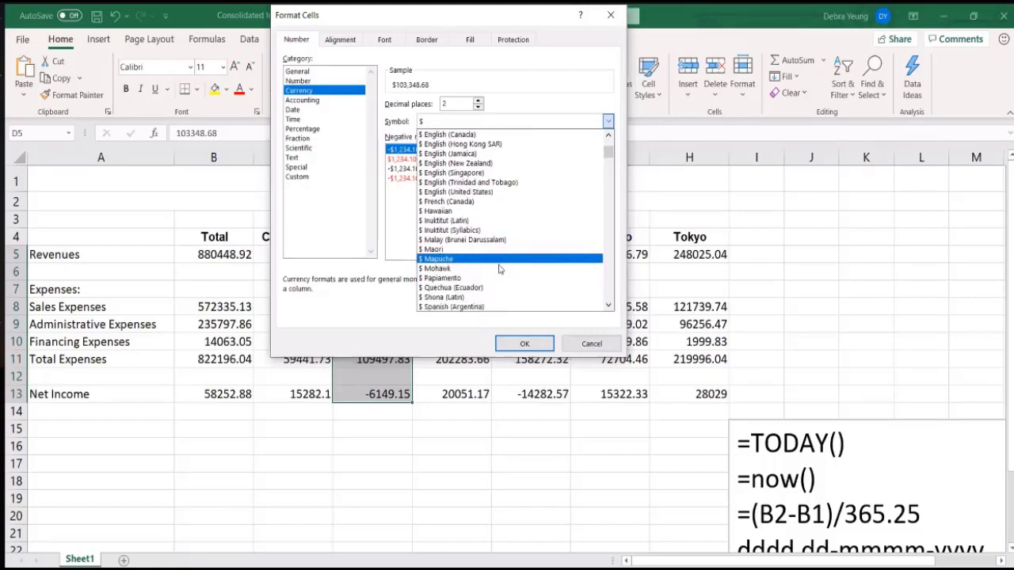
scroll(501, 259, "down", 1)
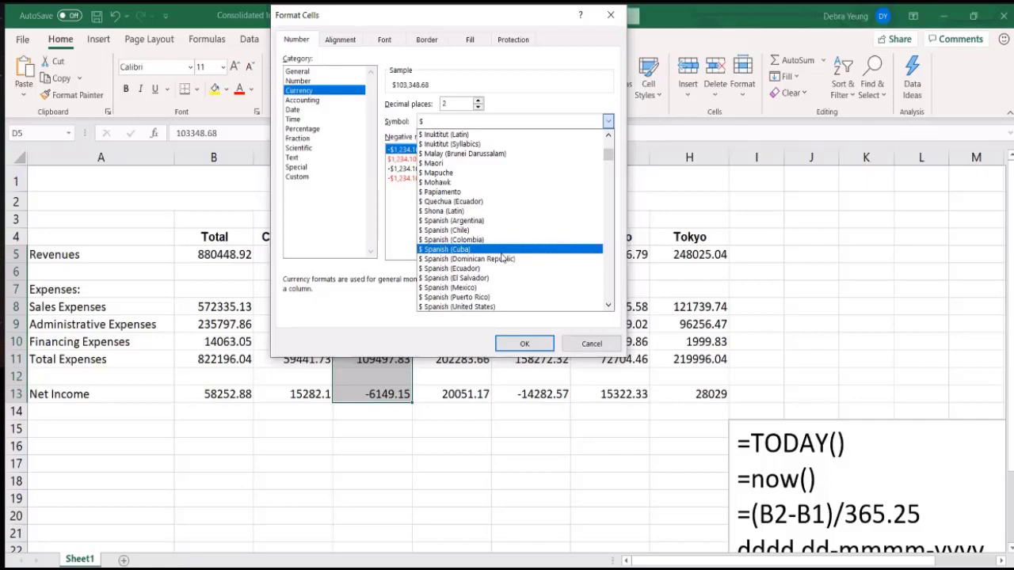
scroll(502, 258, "down", 3)
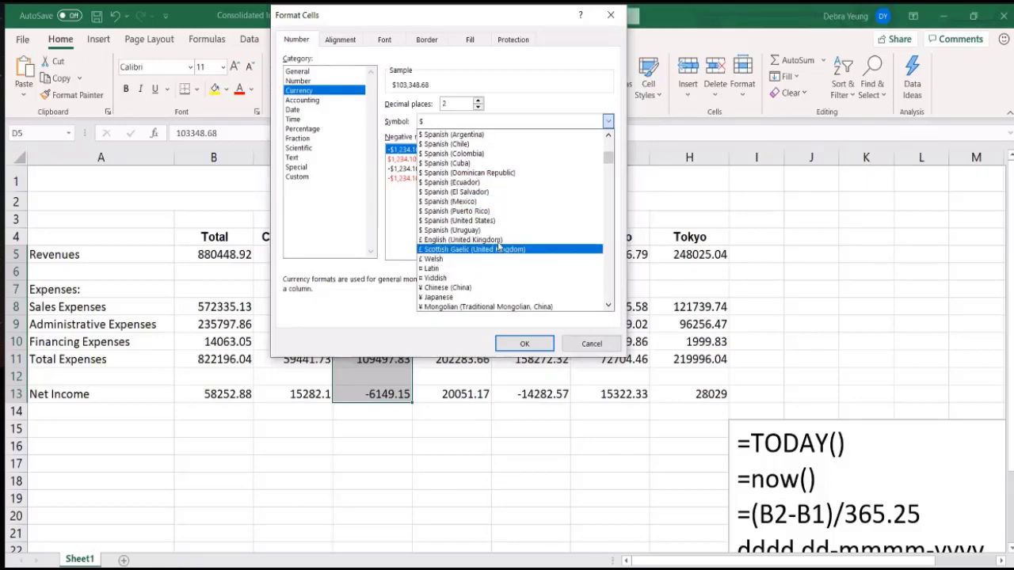
left_click(499, 241)
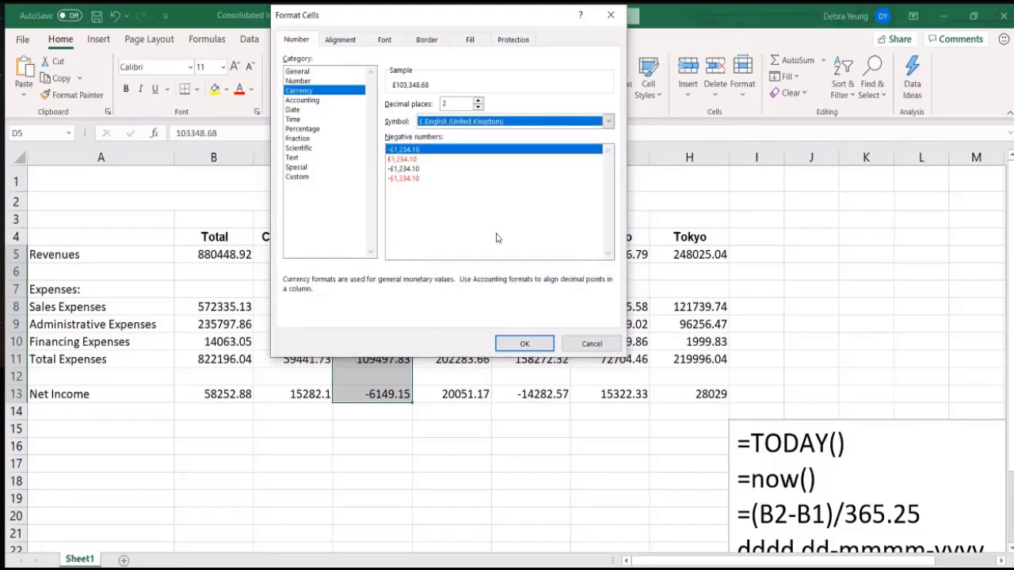
left_click(521, 345)
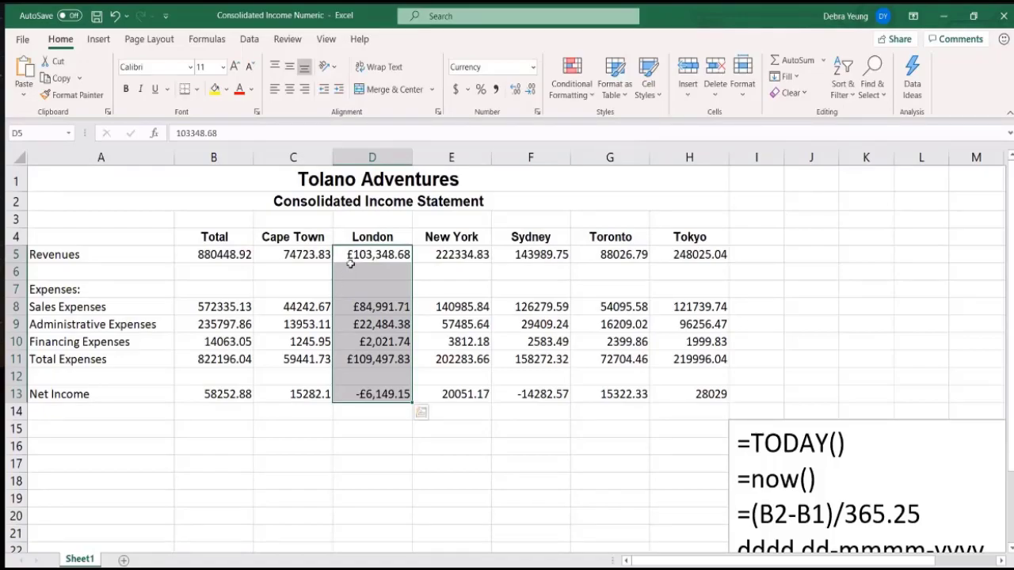
left_click(468, 92)
- Format London's figures as £ Currency with red -£1,234.10 style negatives
left_click(532, 68)
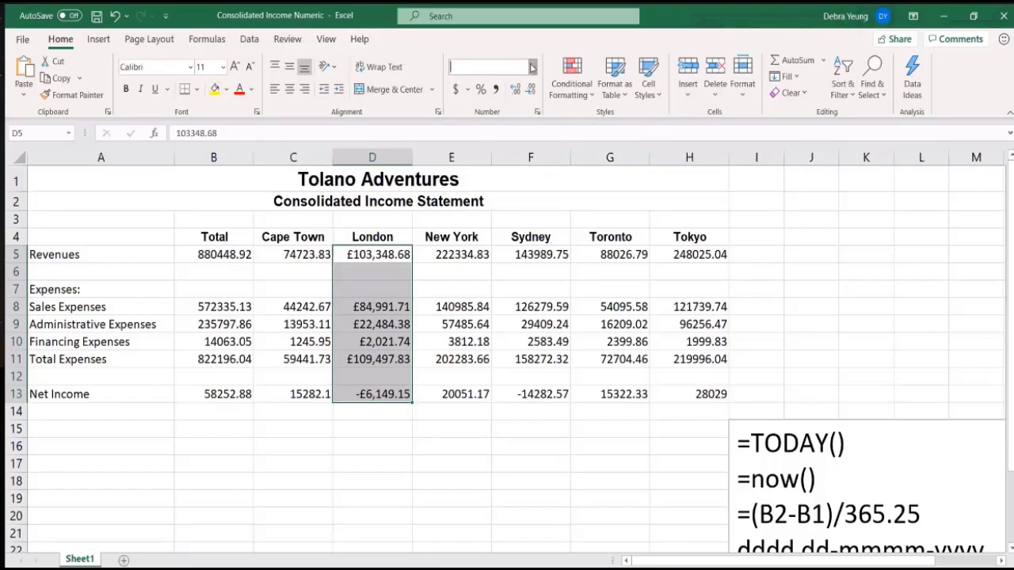
left_click(531, 428)
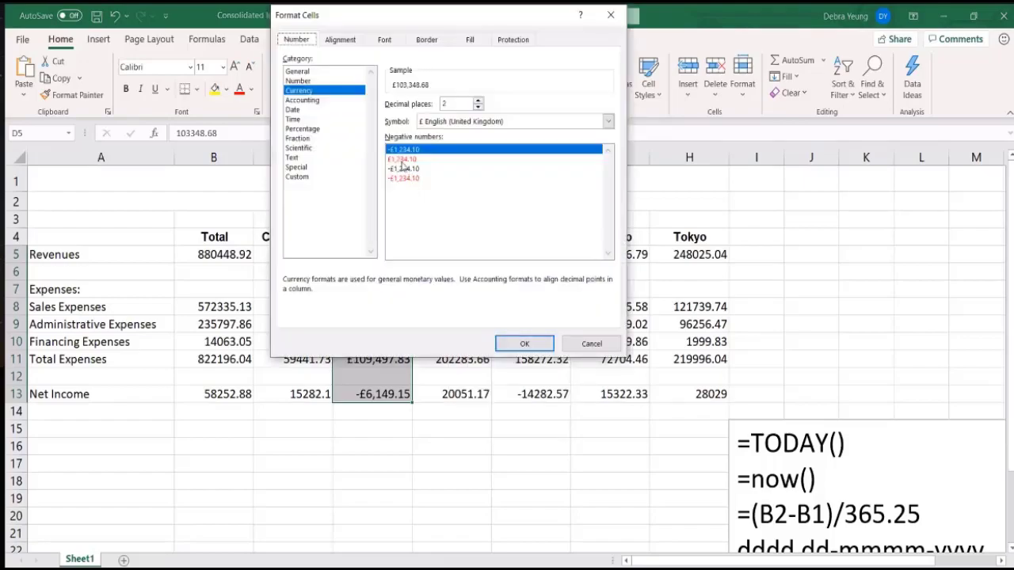
left_click(404, 159)
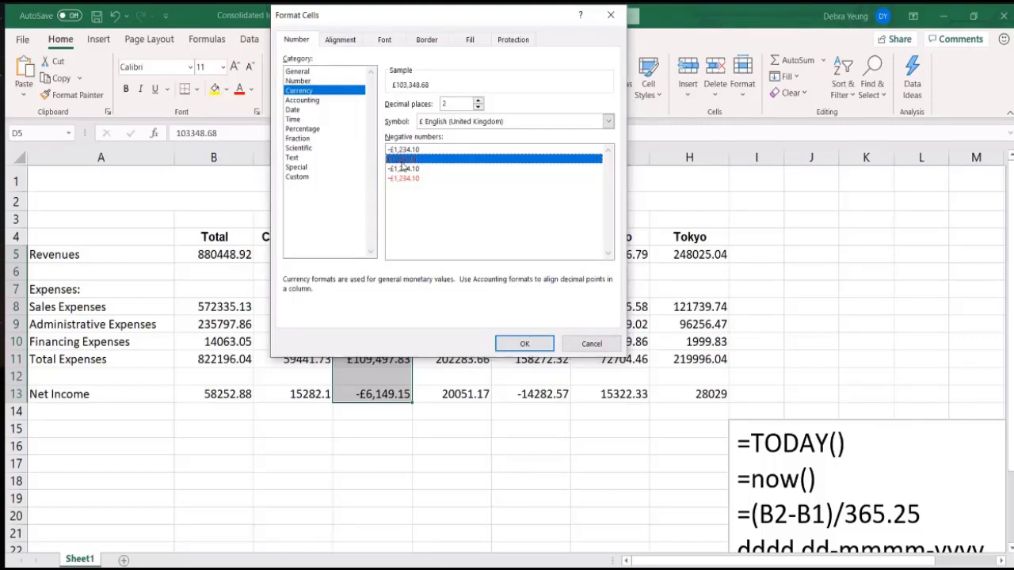
left_click(398, 179)
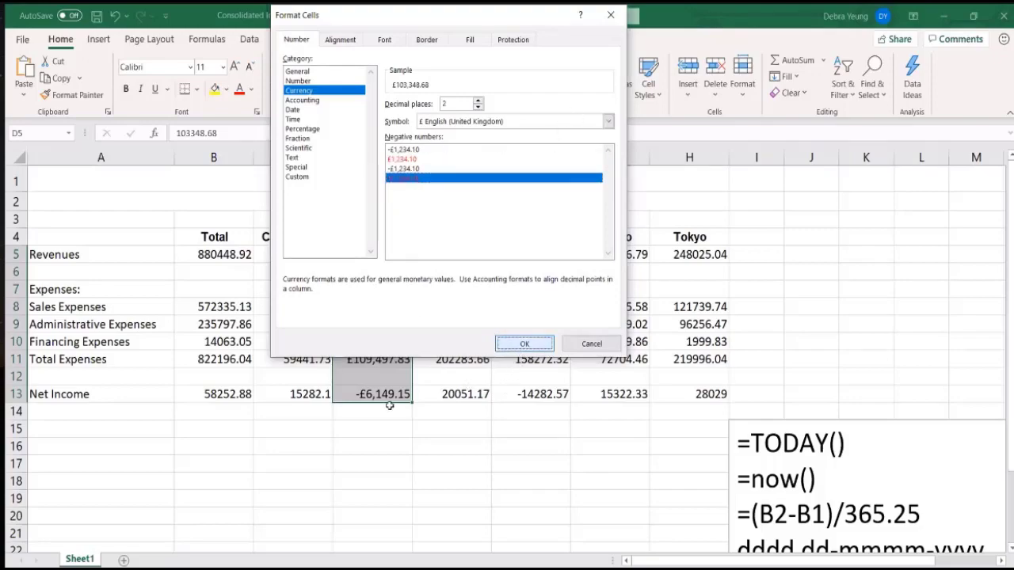
left_click(525, 344)
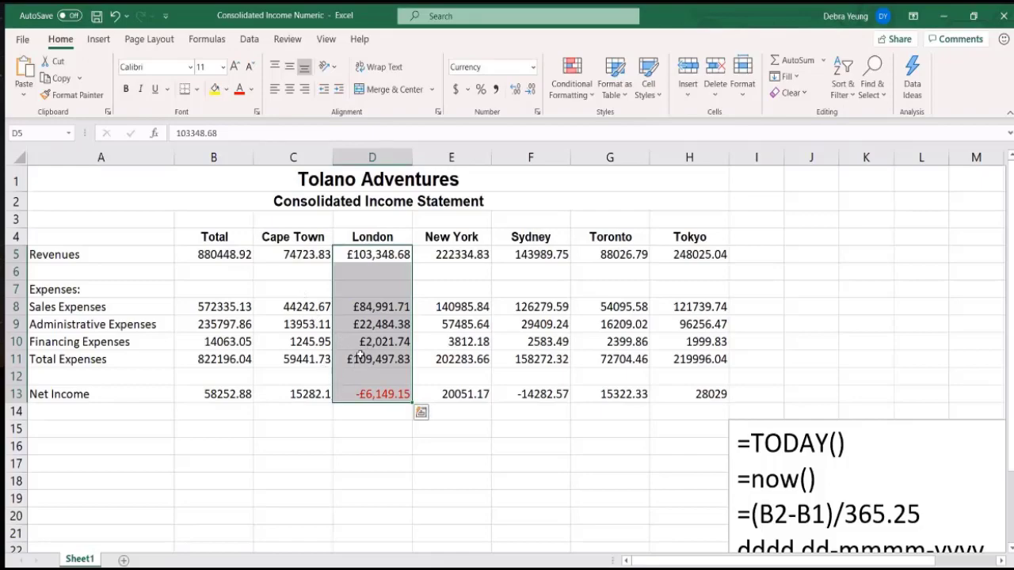
- Deselect the London column and select Cape Town's figures C5:C13
left_click(360, 356)
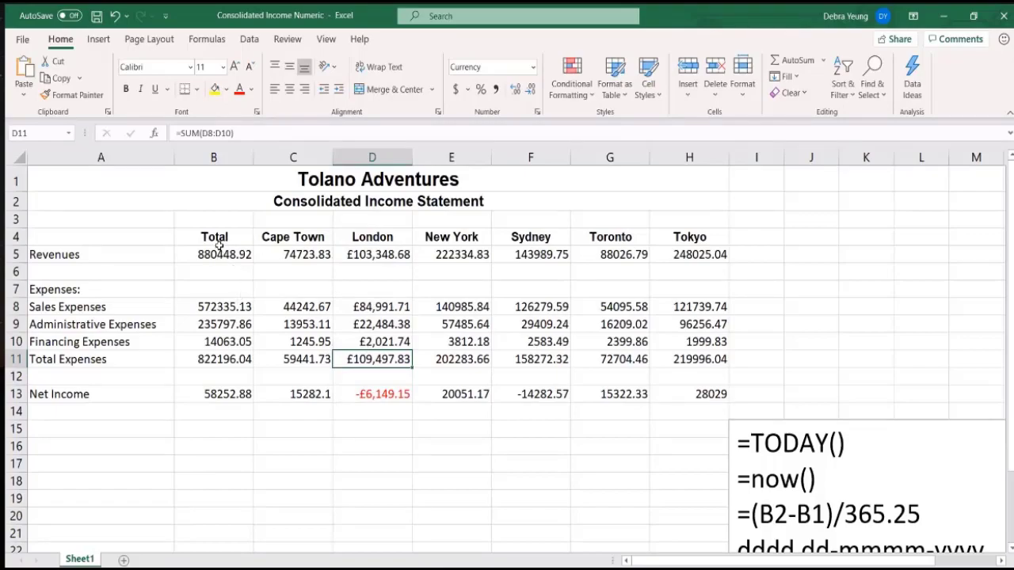
left_click(279, 254)
left_click_drag(279, 253, 288, 391)
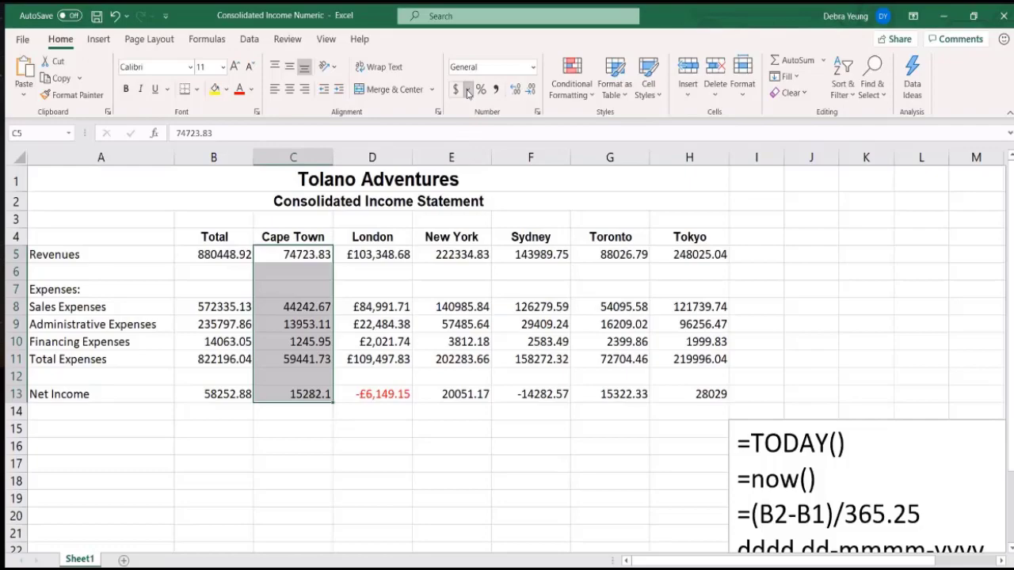
- Open More Accounting Formats from the Accounting Number Format list for C5:C13
left_click(467, 89)
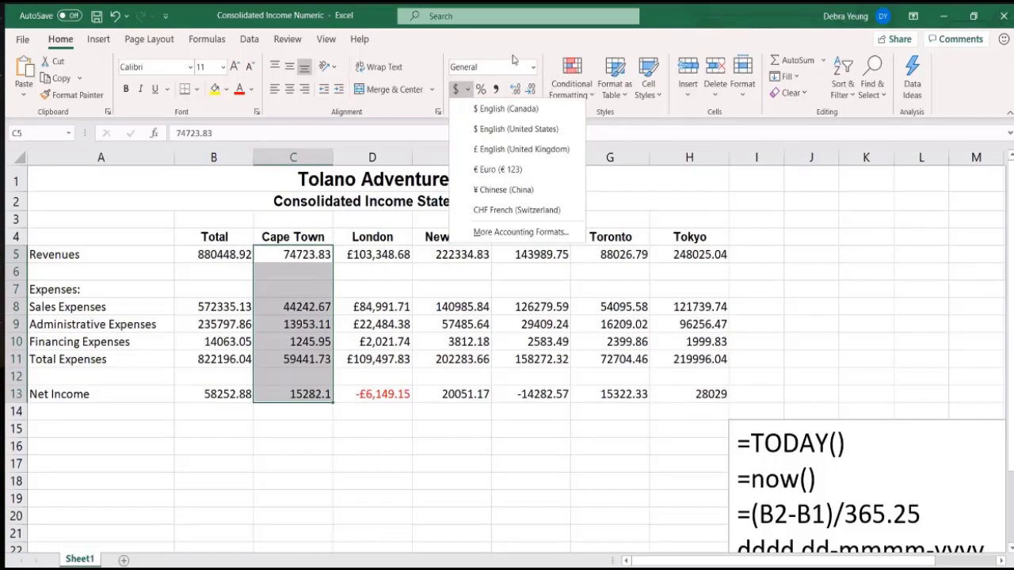
left_click(522, 232)
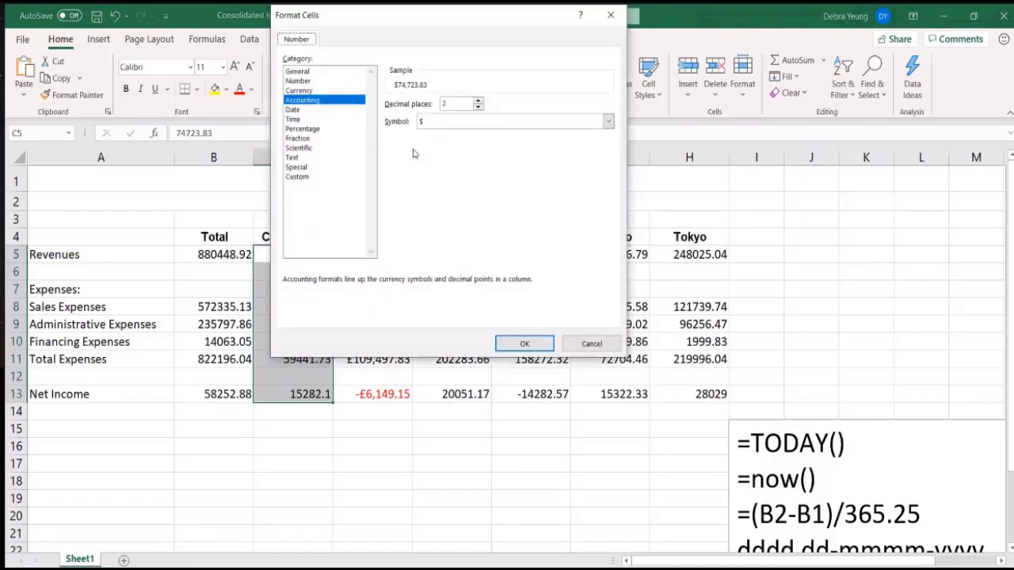
- Apply Currency with symbol R English (South Africa) and red -R1,234.10 negatives
left_click(301, 91)
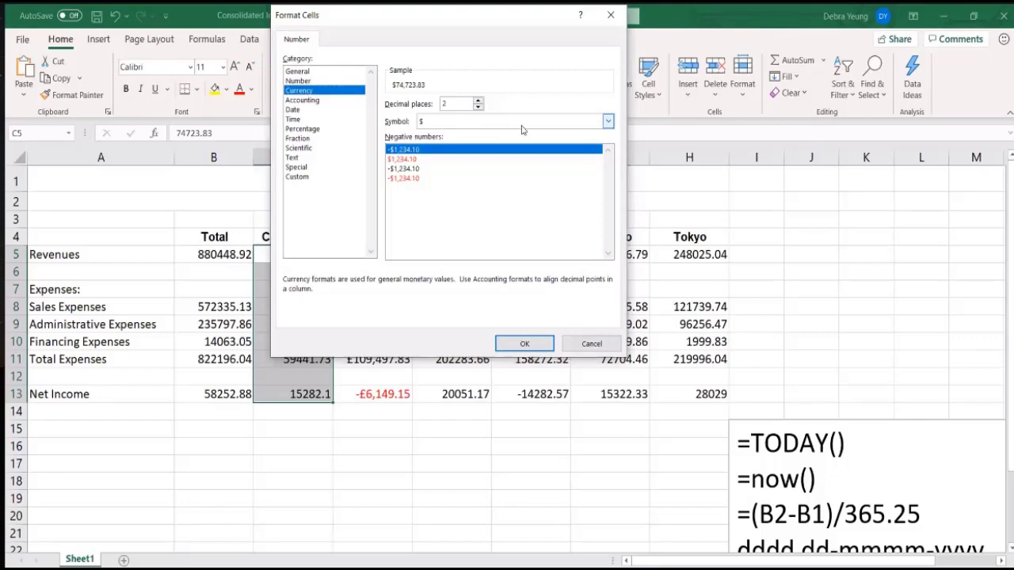
left_click(606, 127)
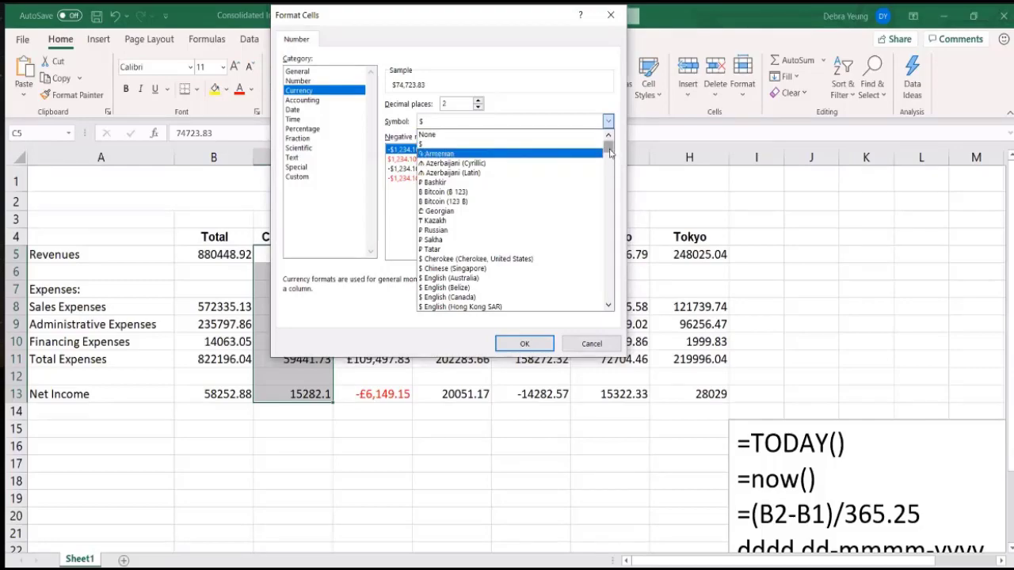
left_click_drag(610, 153, 620, 195)
scroll(521, 211, "down", 1)
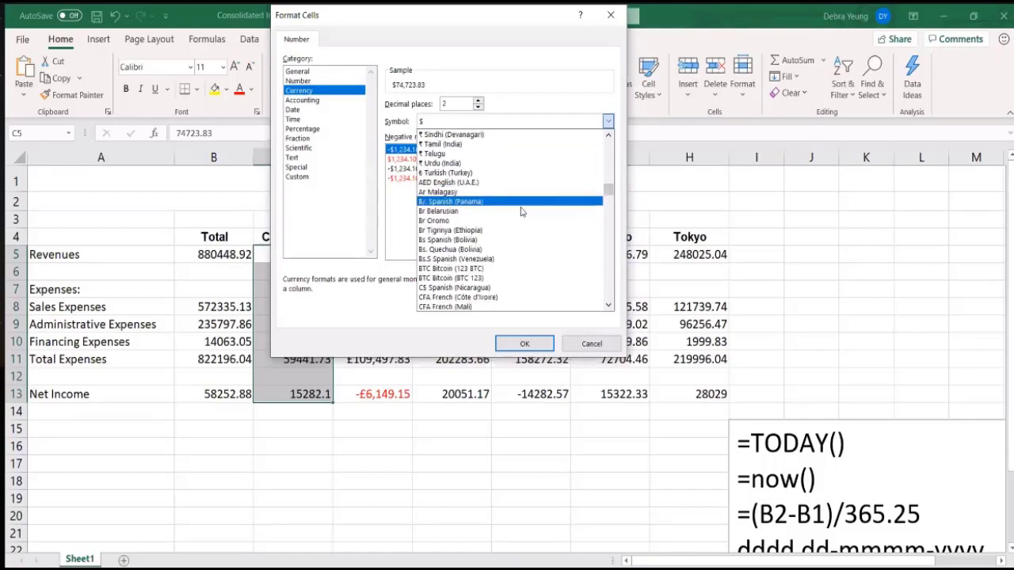
scroll(520, 207, "down", 1)
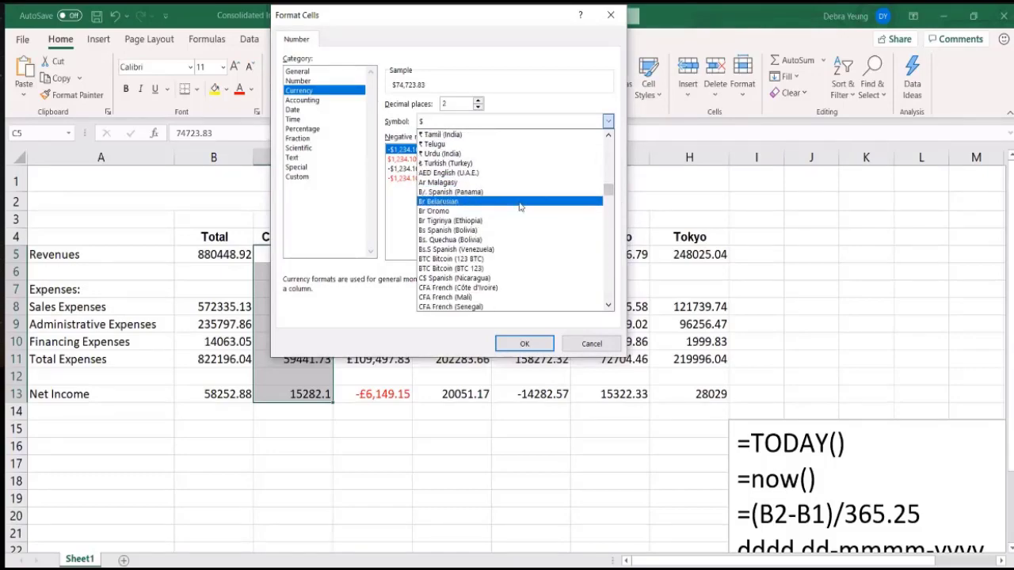
scroll(521, 207, "down", 5)
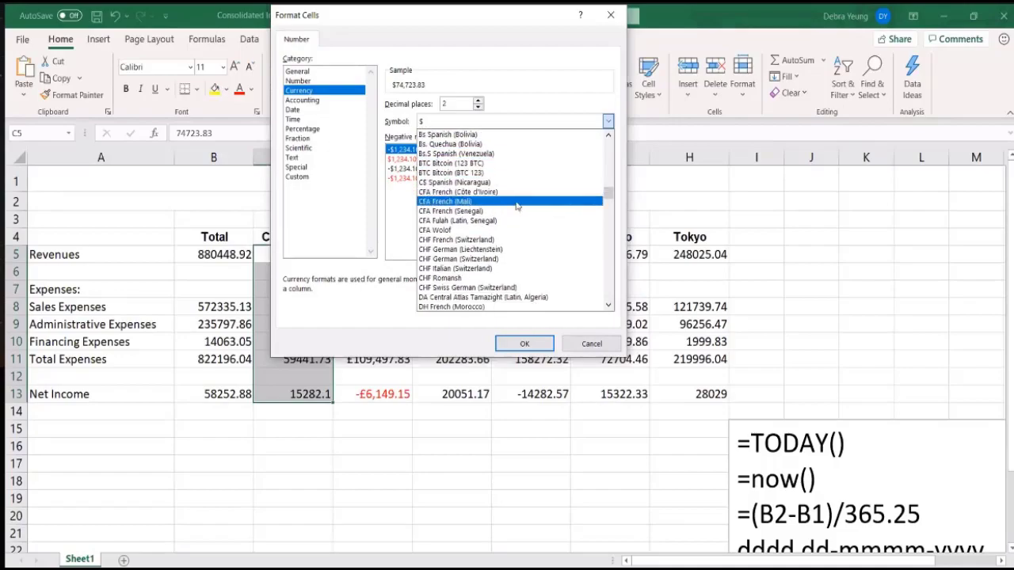
scroll(516, 206, "down", 3)
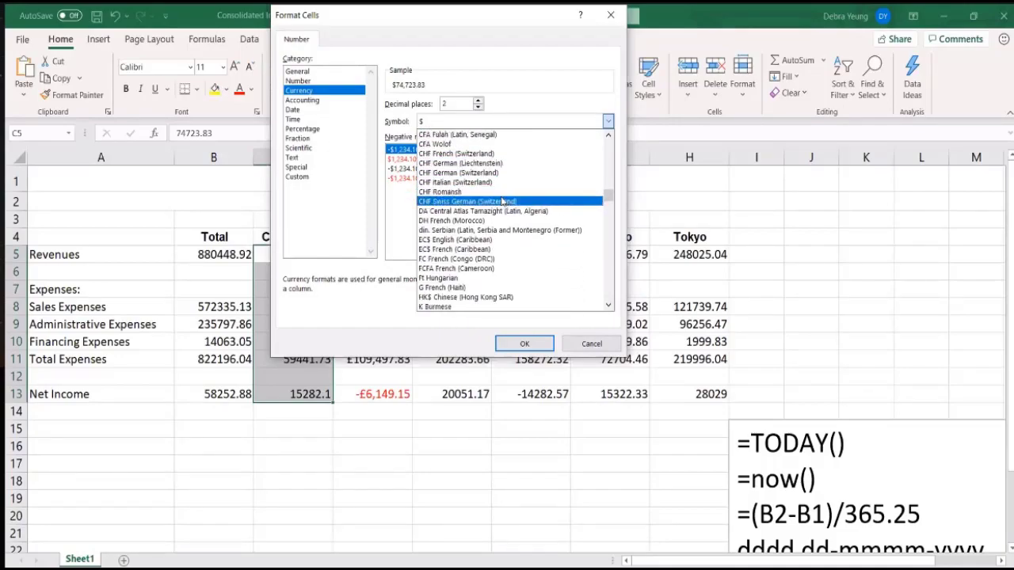
scroll(500, 207, "down", 2)
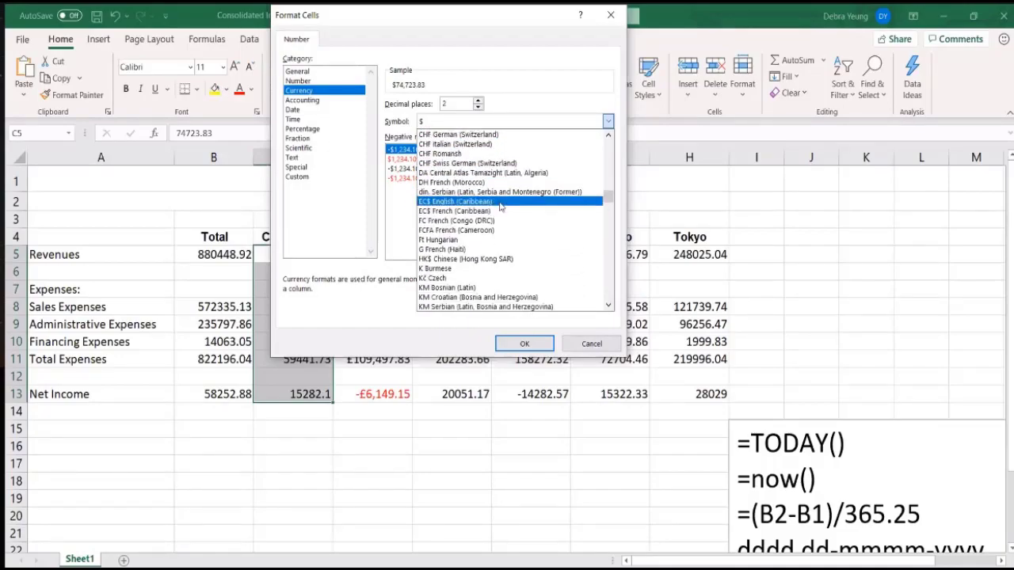
type("ro")
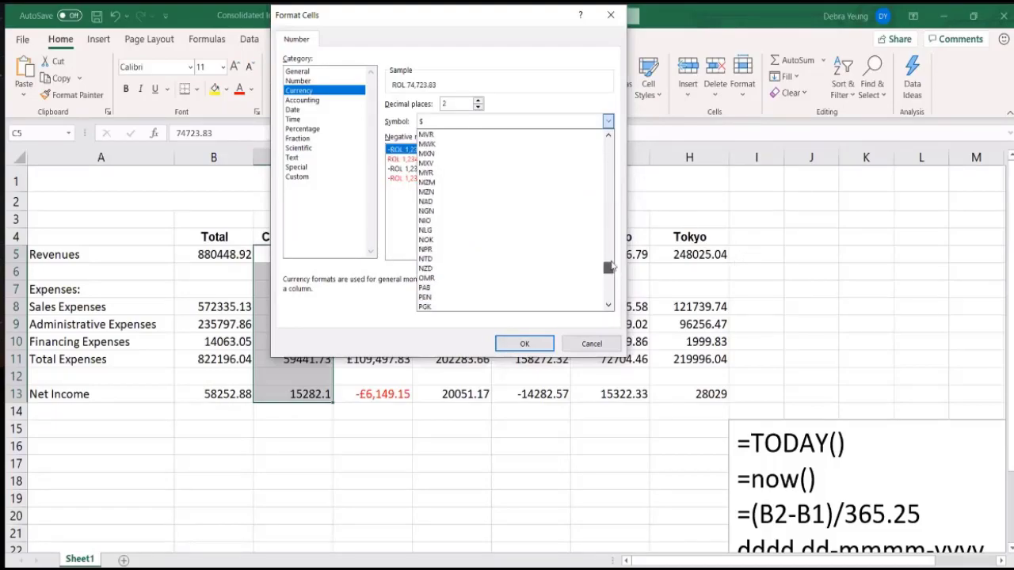
left_click_drag(608, 268, 616, 215)
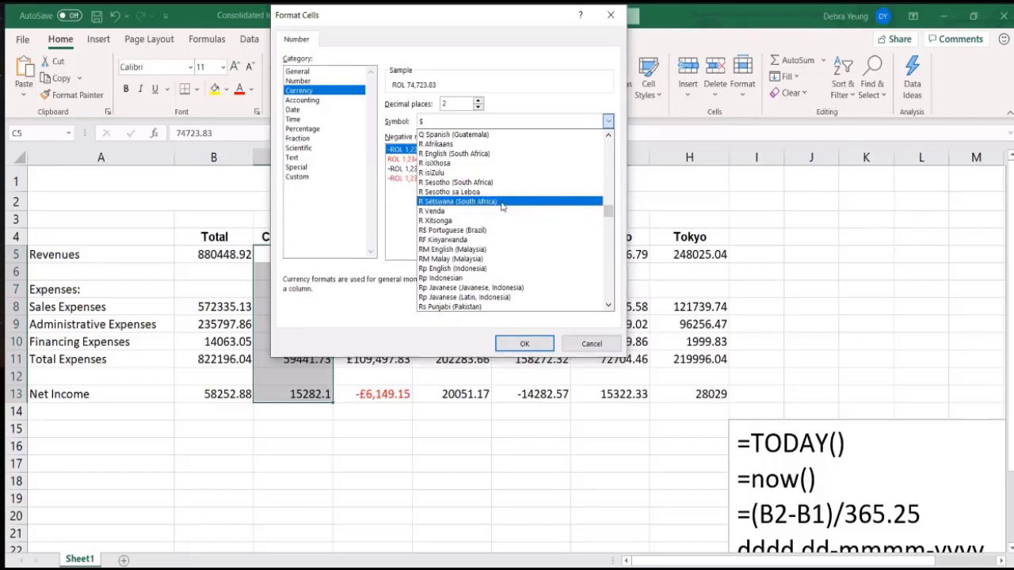
left_click(485, 154)
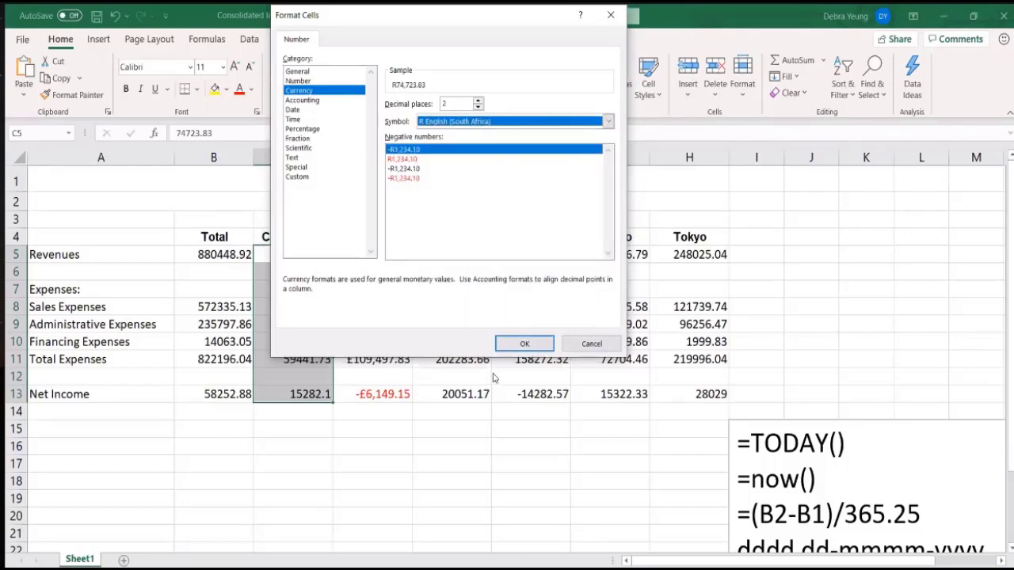
left_click(402, 178)
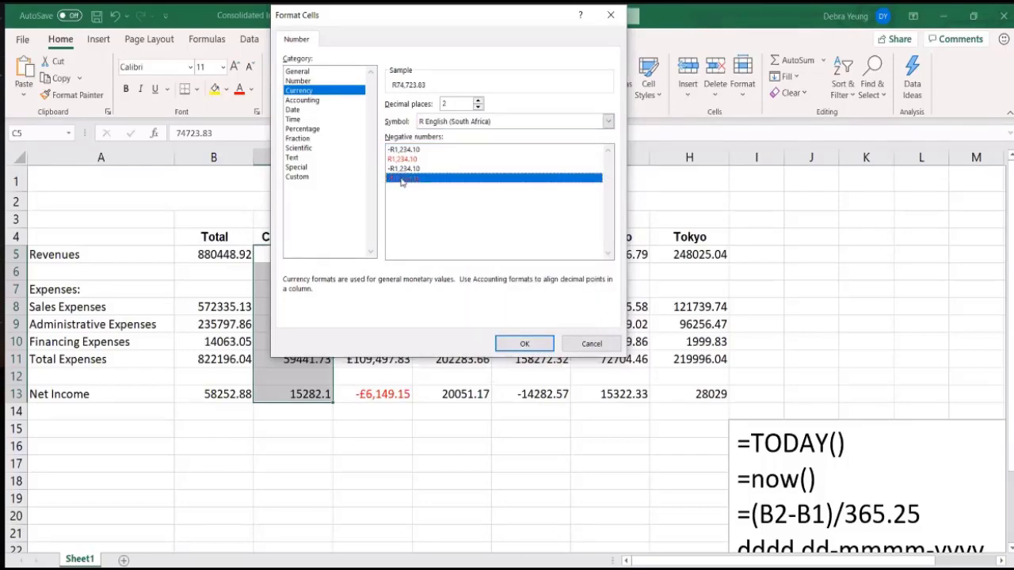
left_click(511, 349)
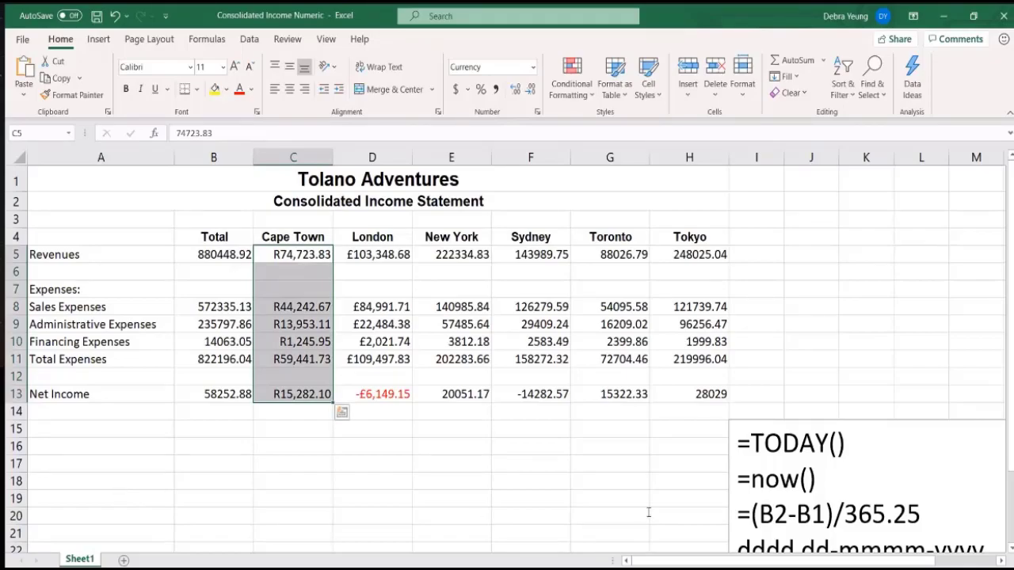
- Deselect the Cape Town column, now reading R74,723.83 to R15,282.10
left_click(778, 513)
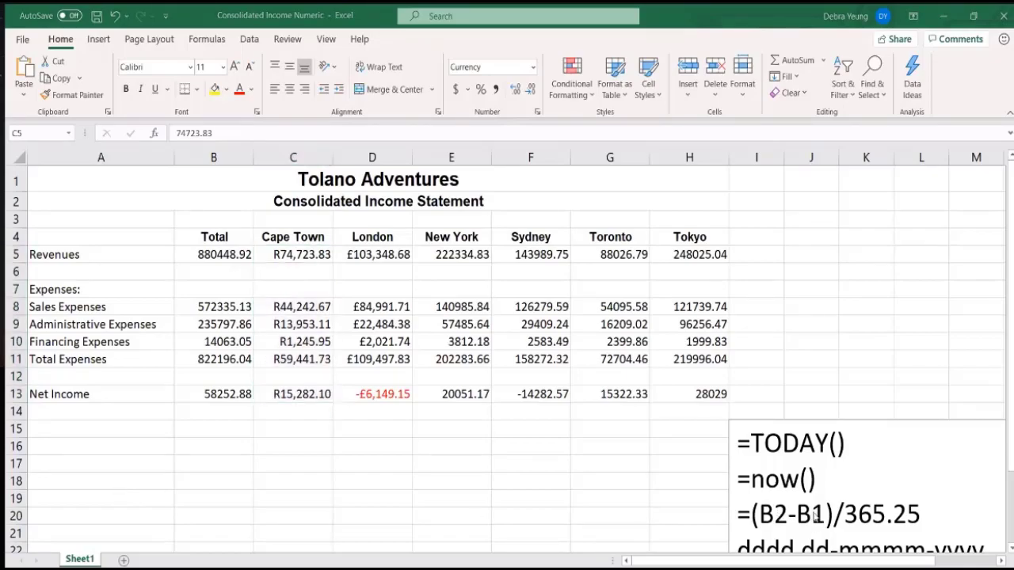
- Dismiss the cell selection and bring up the Windows Start menu from the taskbar
key("Escape")
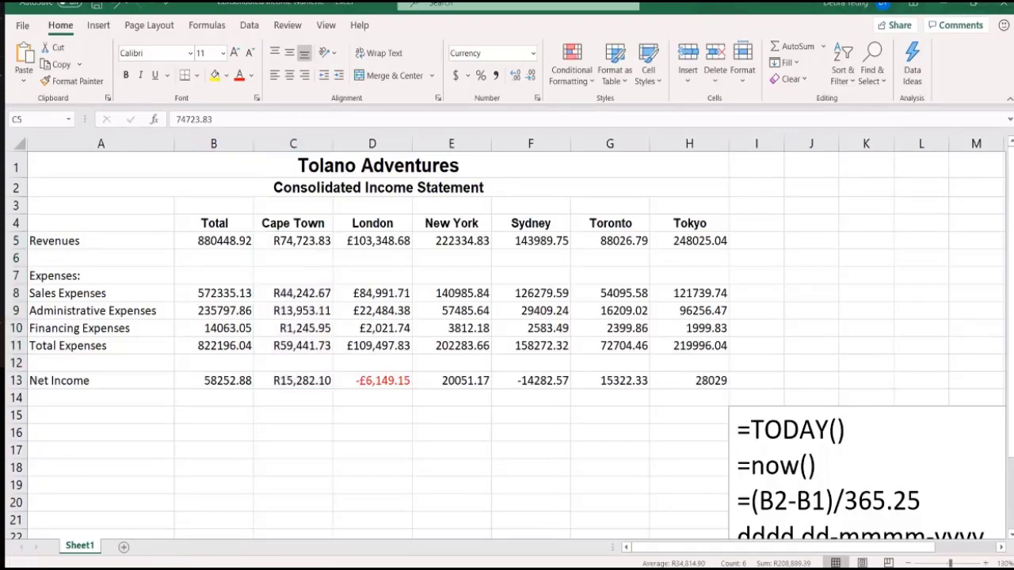
left_click(17, 566)
mouse_move(22, 546)
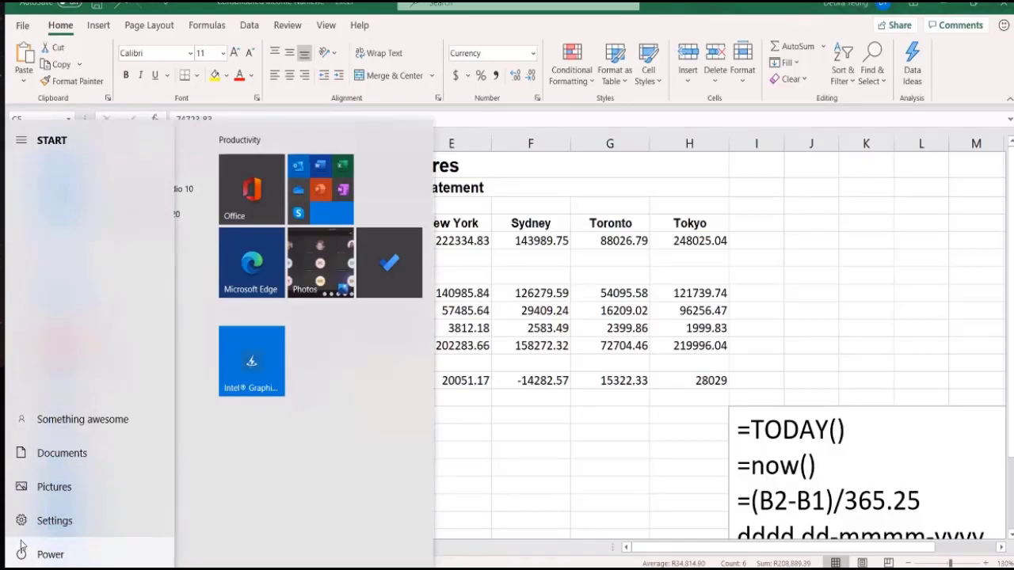
- Search 'con' in Start, pin Control Panel to Start, and launch it
type("c")
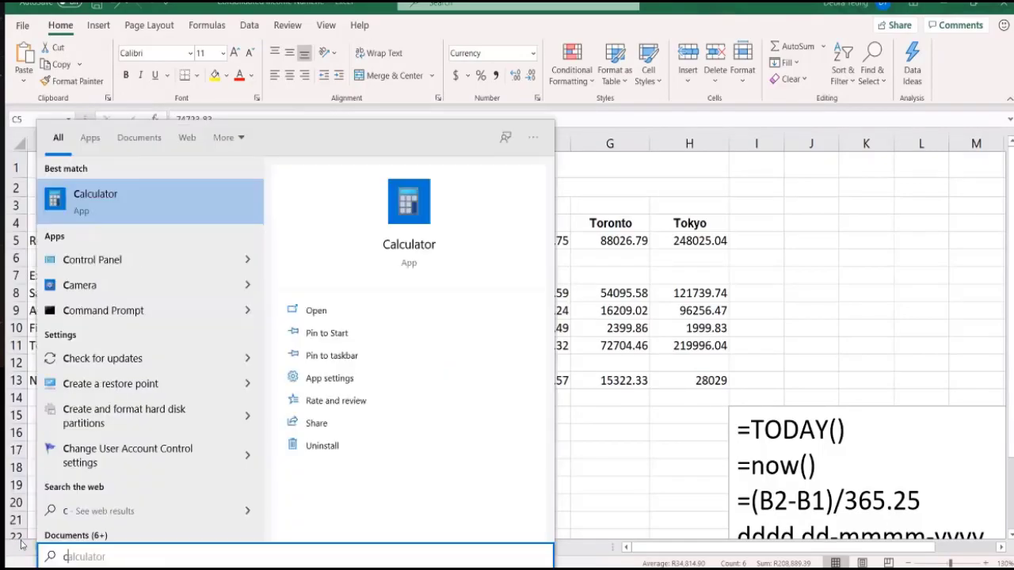
type("o")
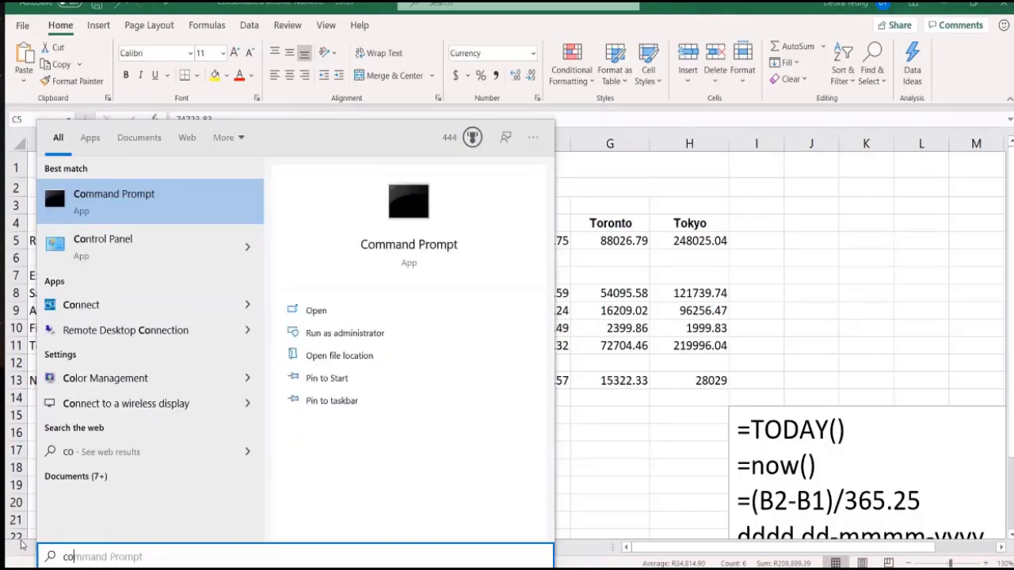
type("n")
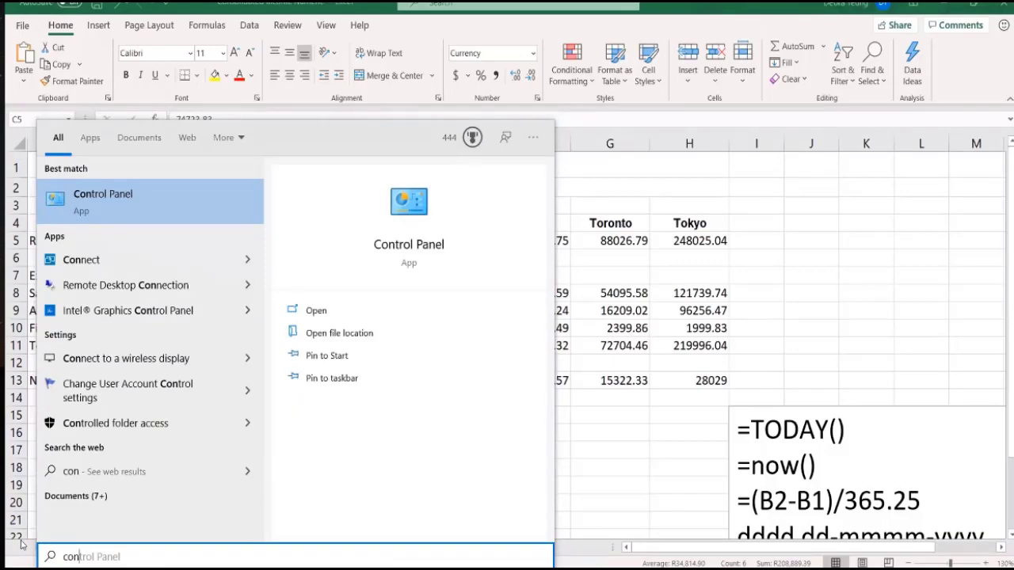
right_click(398, 218)
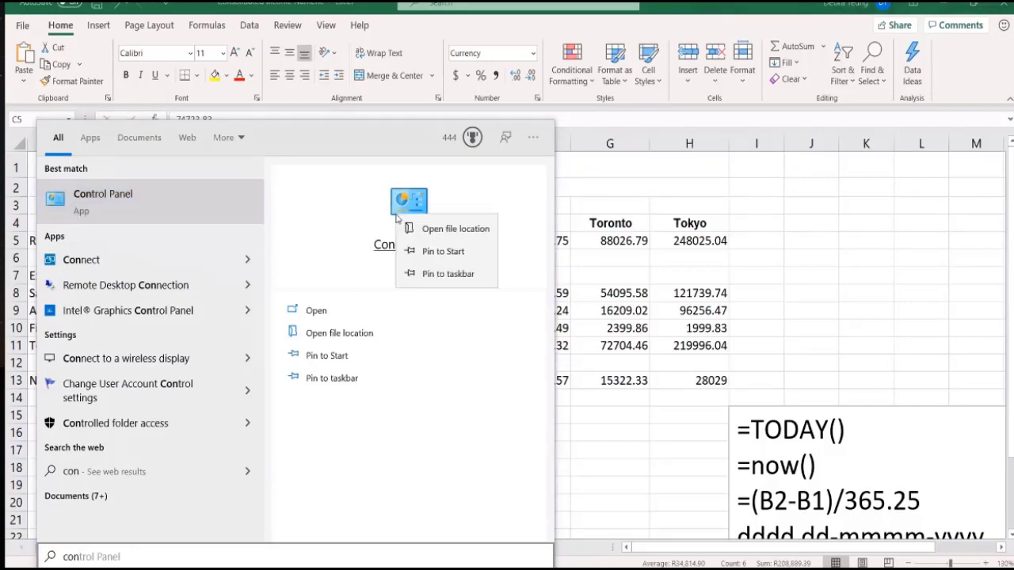
left_click(437, 252)
key("Escape")
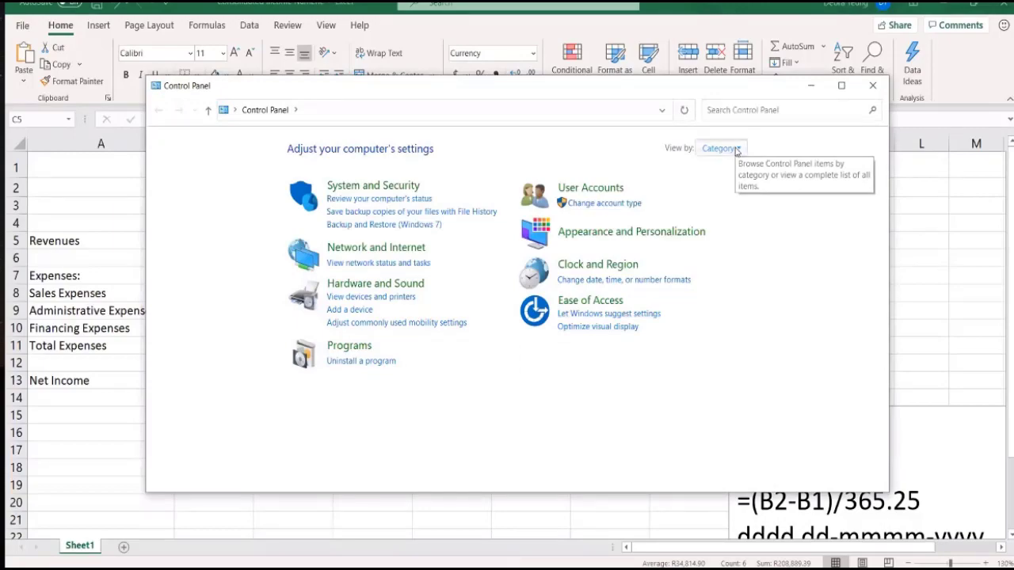
- Switch Control Panel's View by to Small icons and open Region
left_click(736, 148)
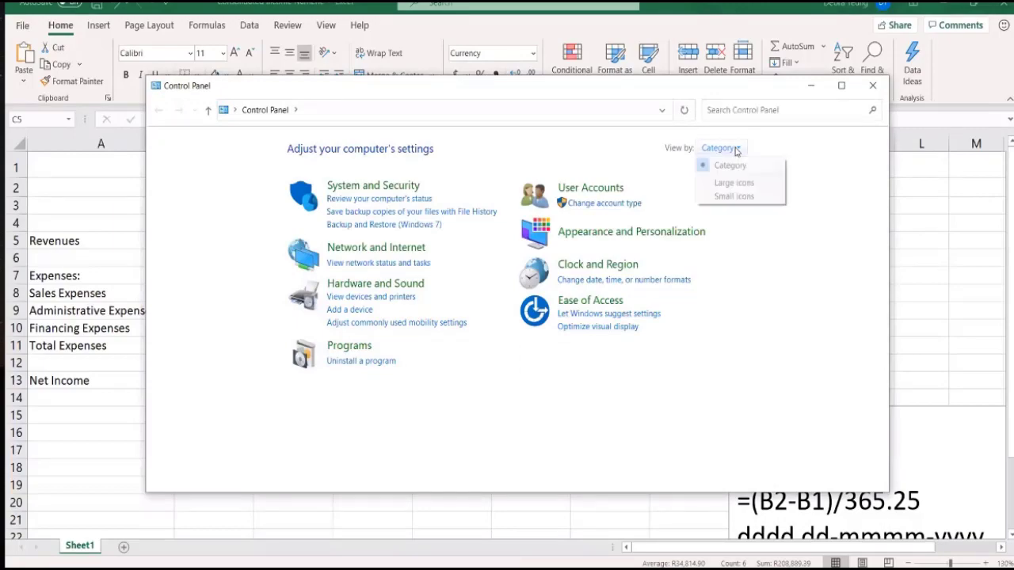
left_click(727, 197)
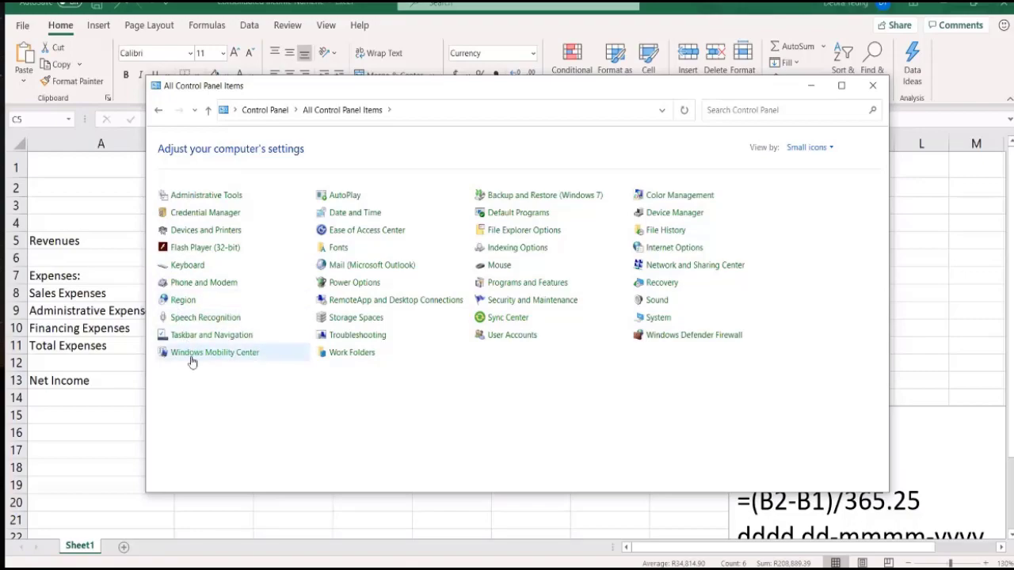
left_click(181, 300)
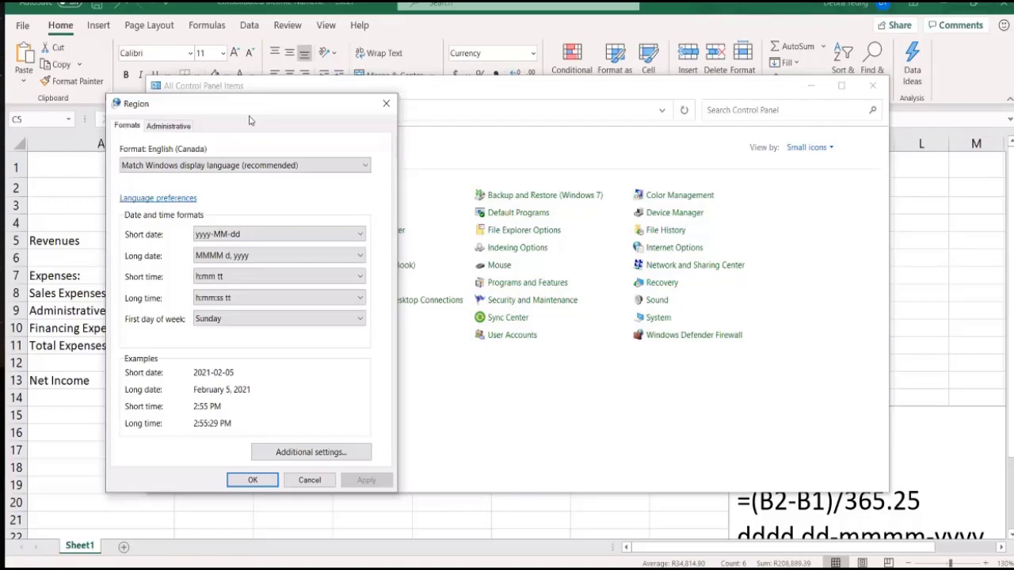
- Change the Windows regional format to French (France) and confirm it
left_click(153, 168)
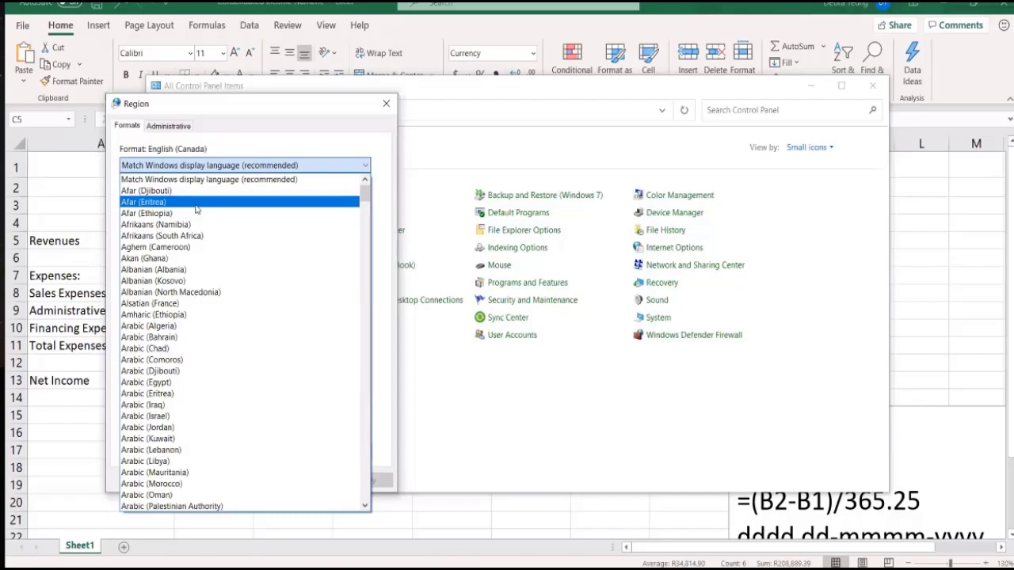
key("f")
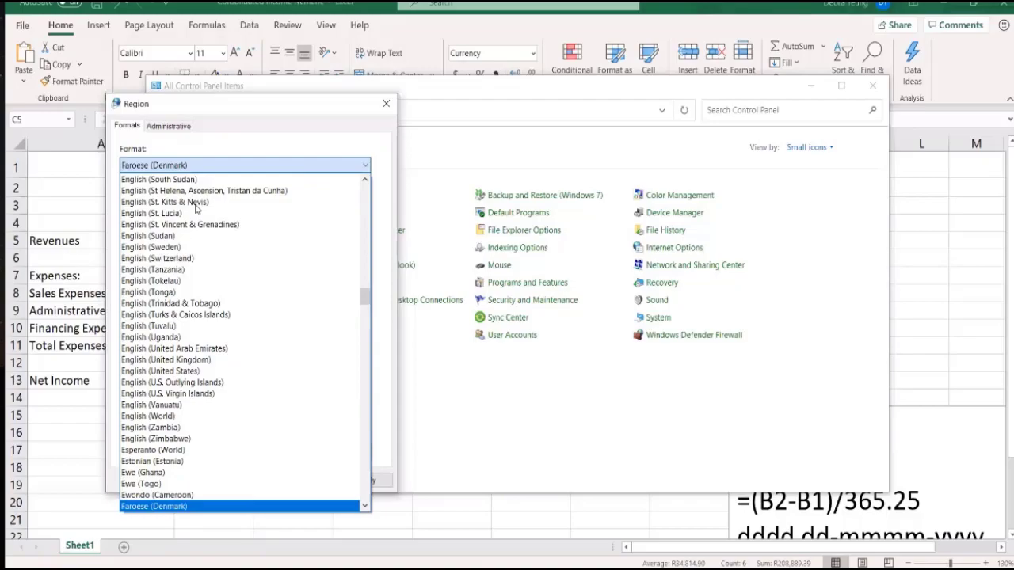
left_click(153, 507)
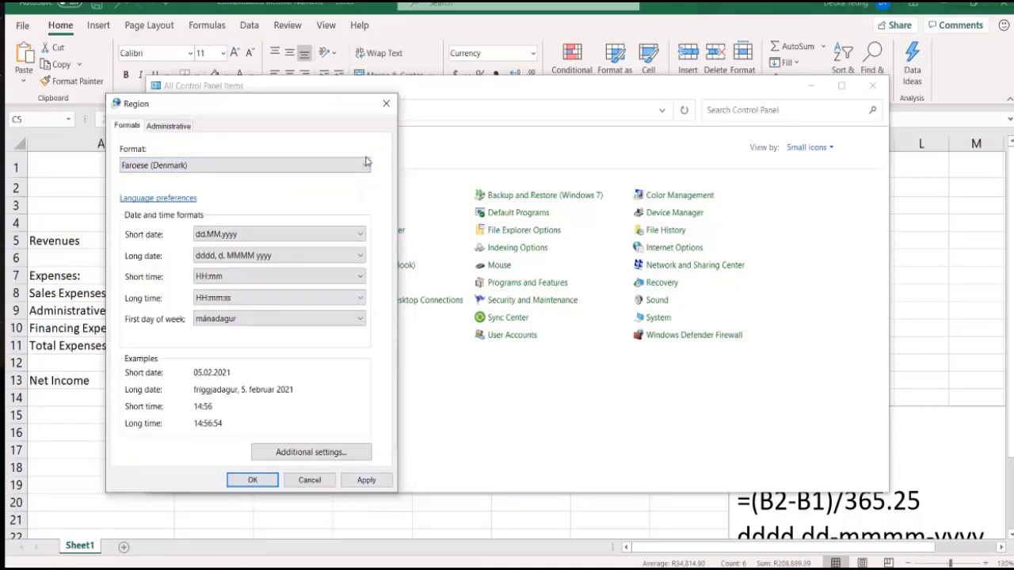
left_click(366, 163)
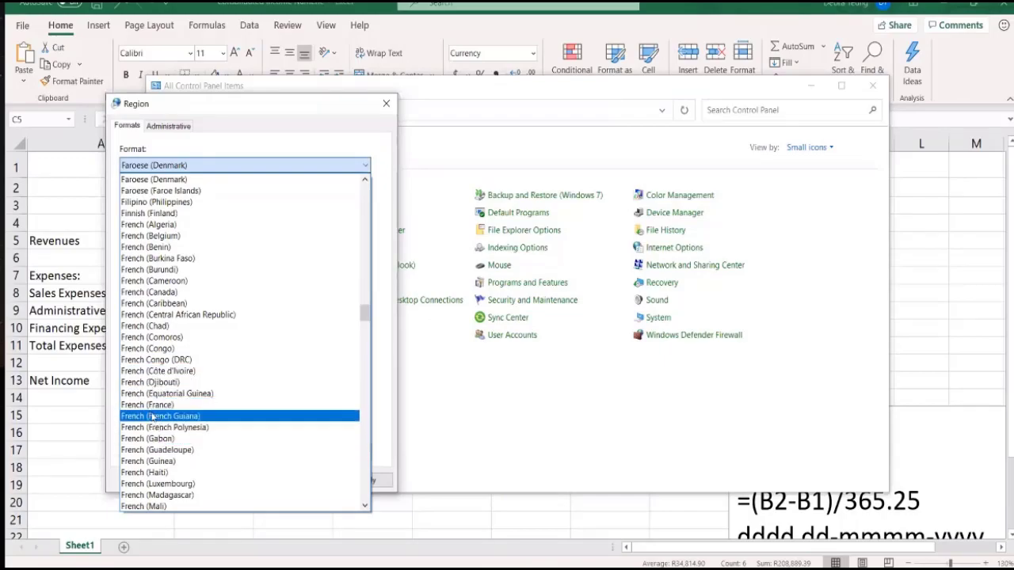
left_click(149, 407)
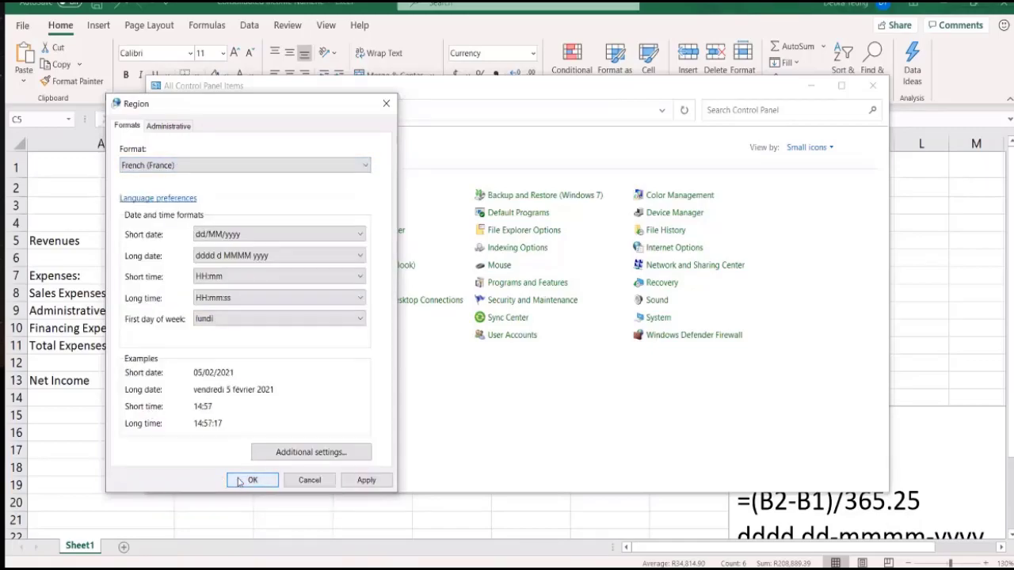
left_click(240, 482)
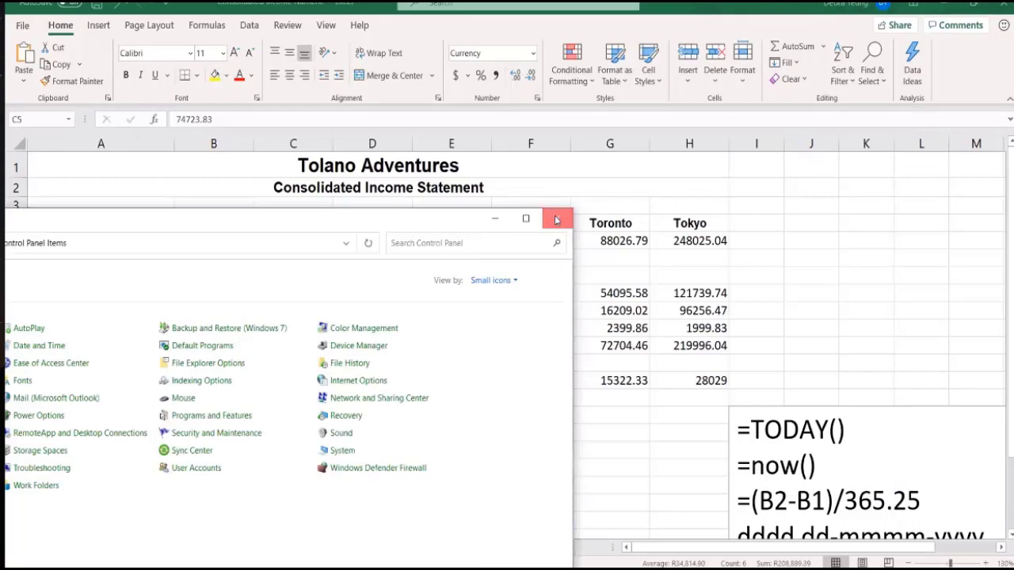
- Close Control Panel to get back to the Excel income statement
left_click(556, 219)
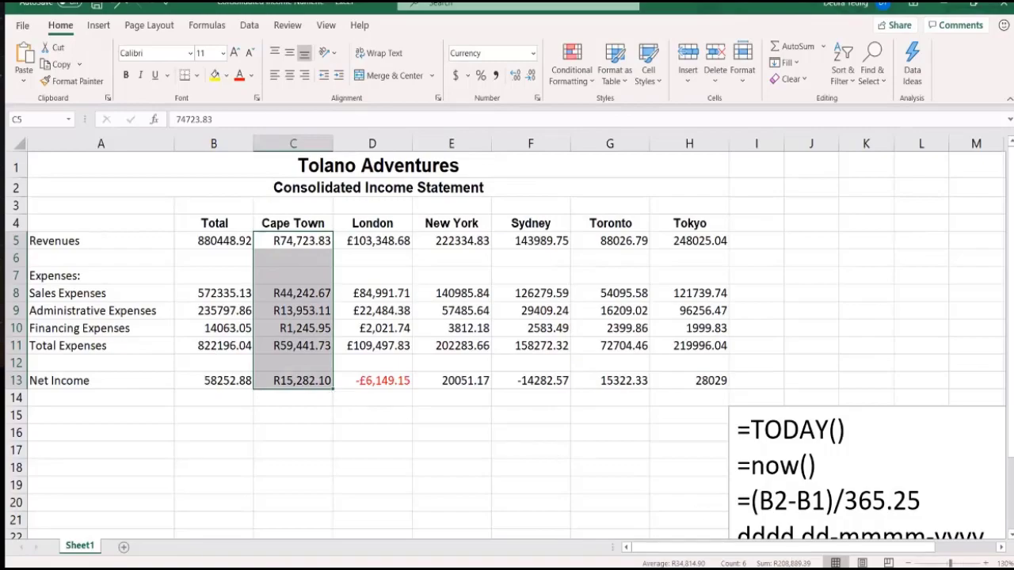
mouse_move(963, 569)
- Reopen Control Panel's Region settings to check the French (France) dd/MM/yyyy date formats
key("super")
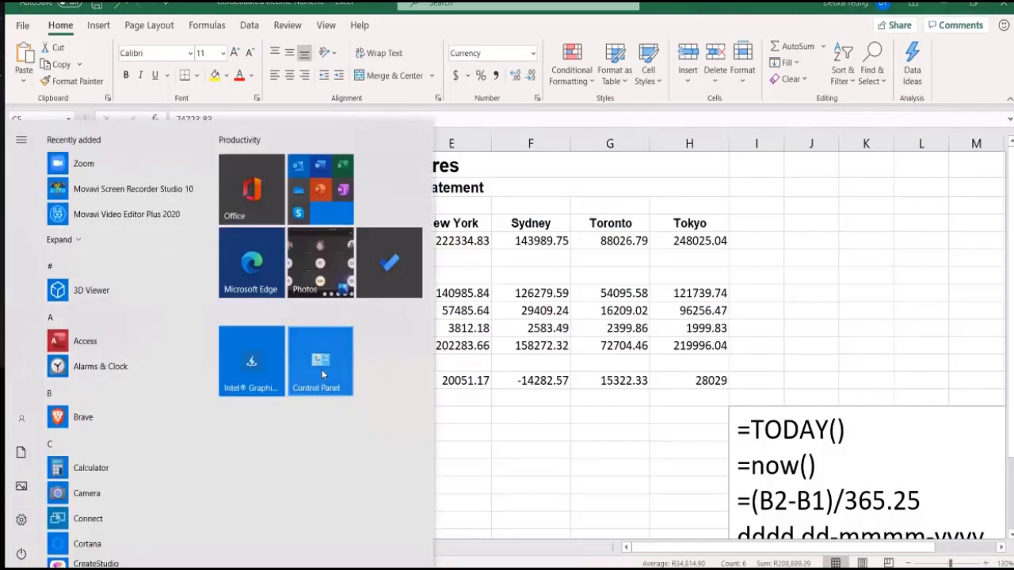
key("Escape")
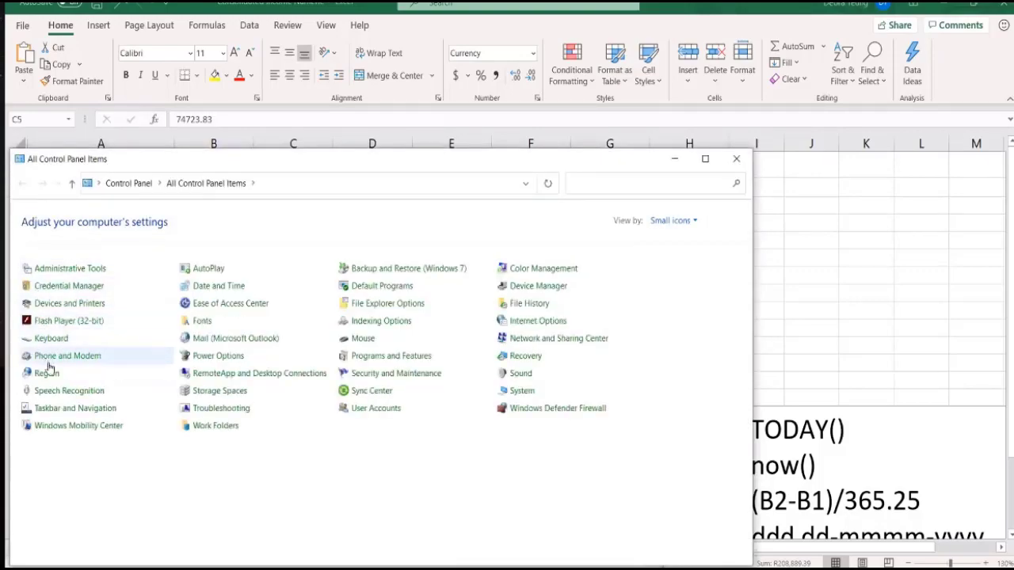
left_click(49, 374)
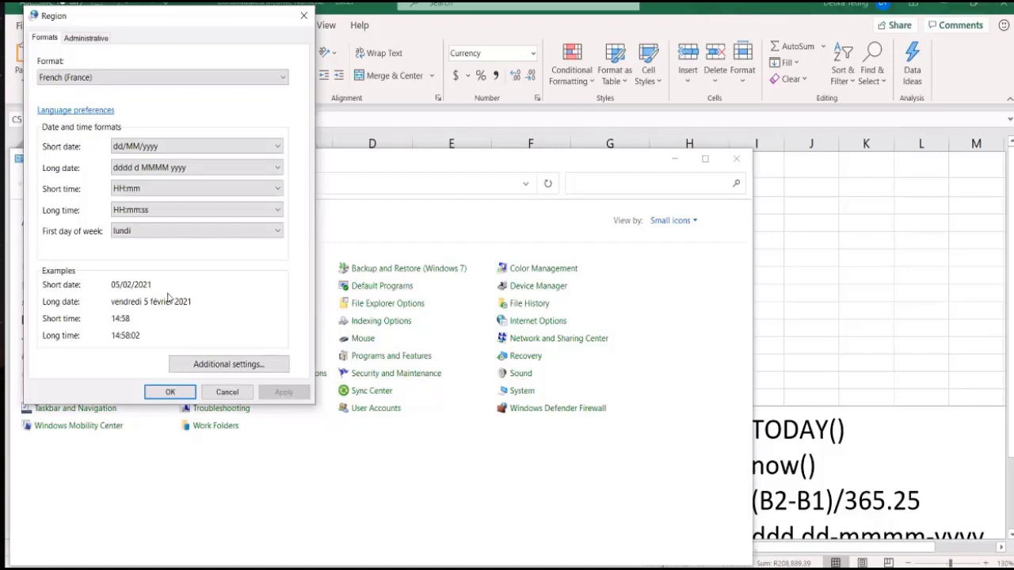
- Accept the French euro currency with comma decimals and apply the French (France) format
left_click(207, 365)
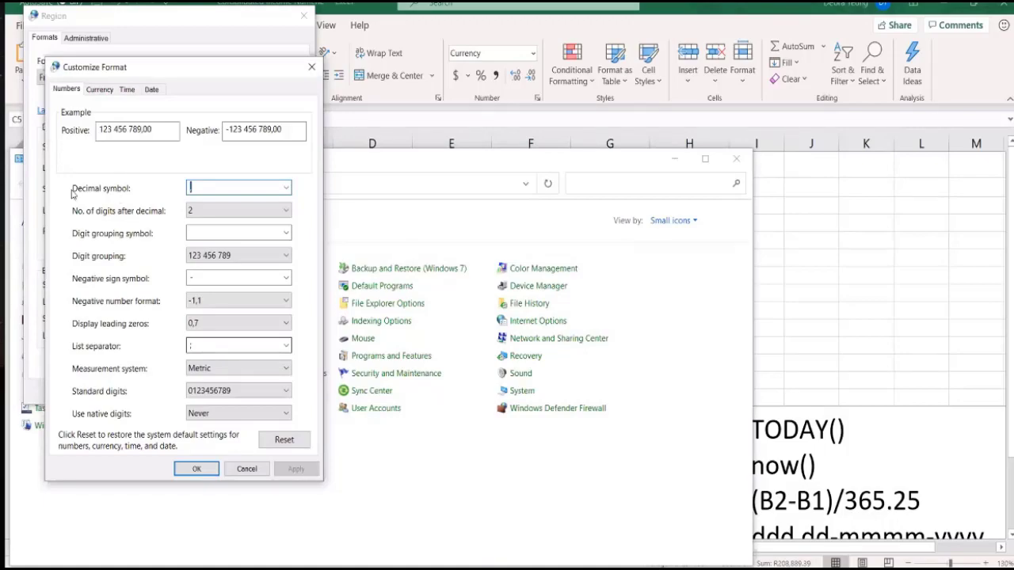
left_click(100, 89)
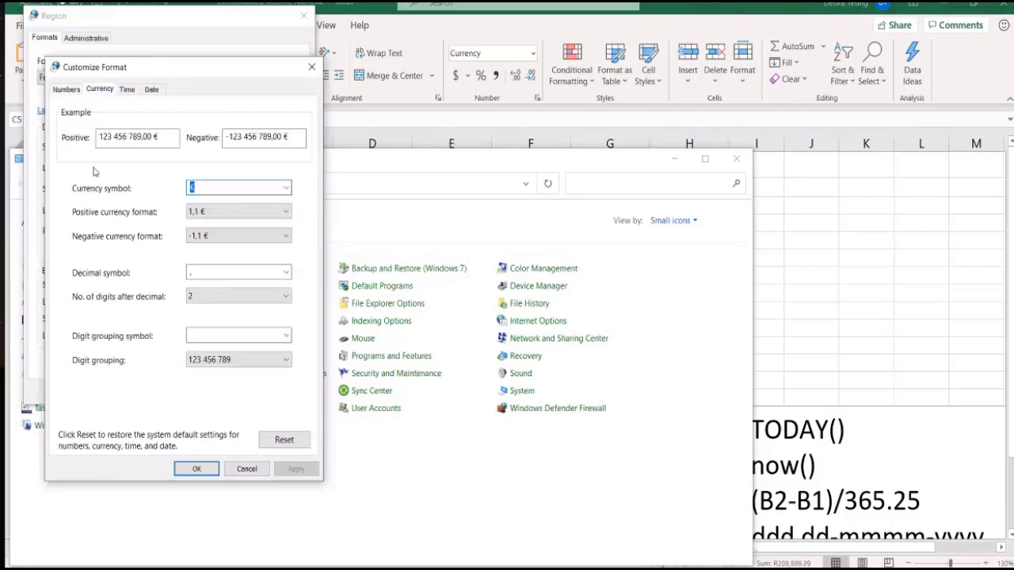
left_click(203, 184)
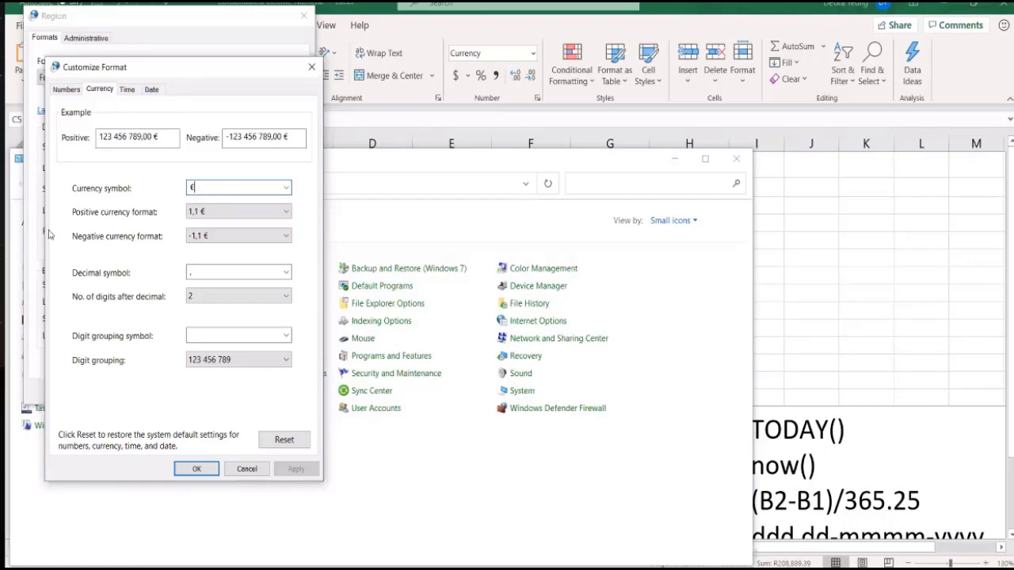
left_click(195, 470)
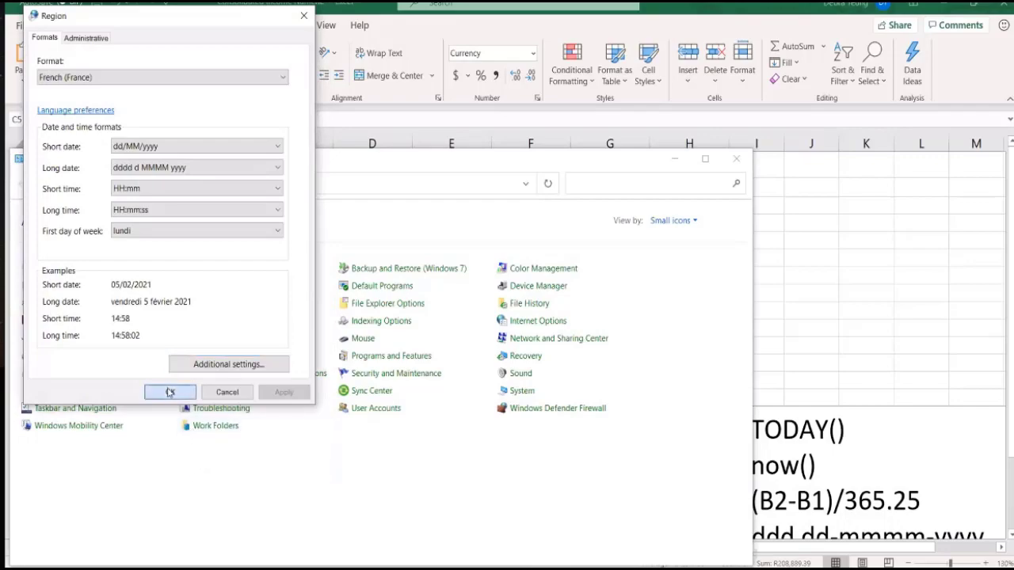
left_click(170, 391)
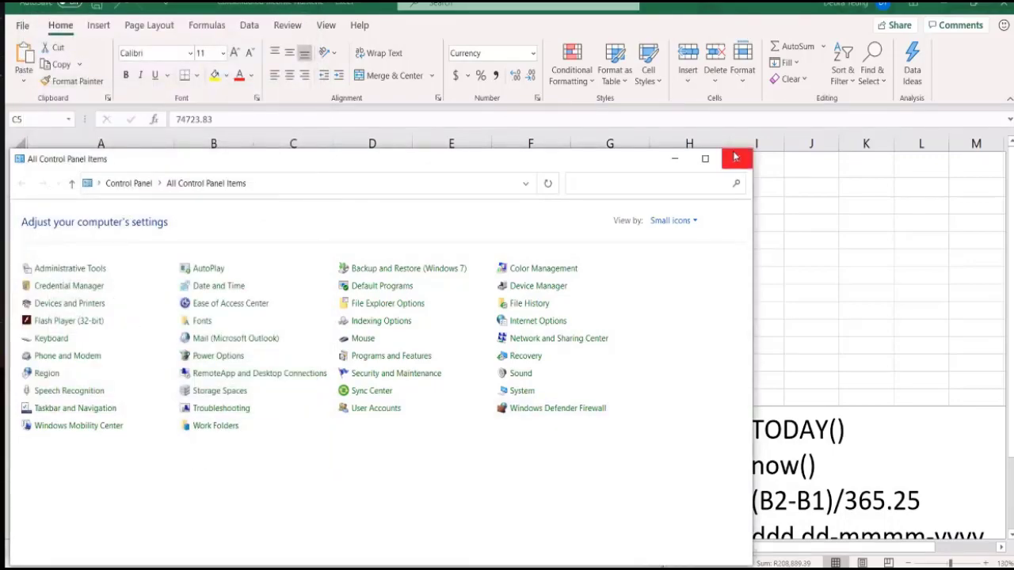
- Close Control Panel, where Cape Town still reads R74,723.83
left_click(737, 161)
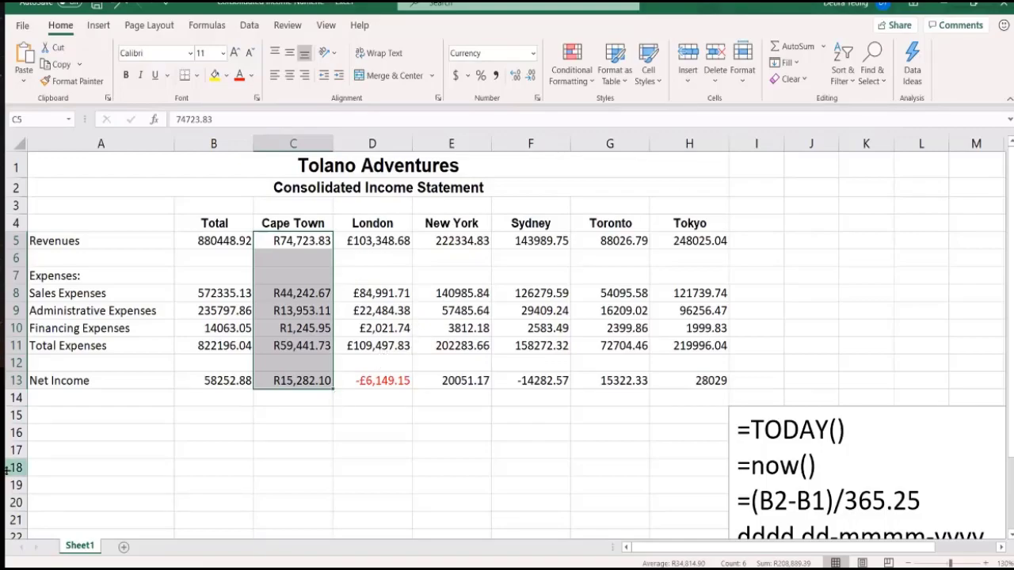
- Open Control Panel's Region settings from the Start menu
key("super")
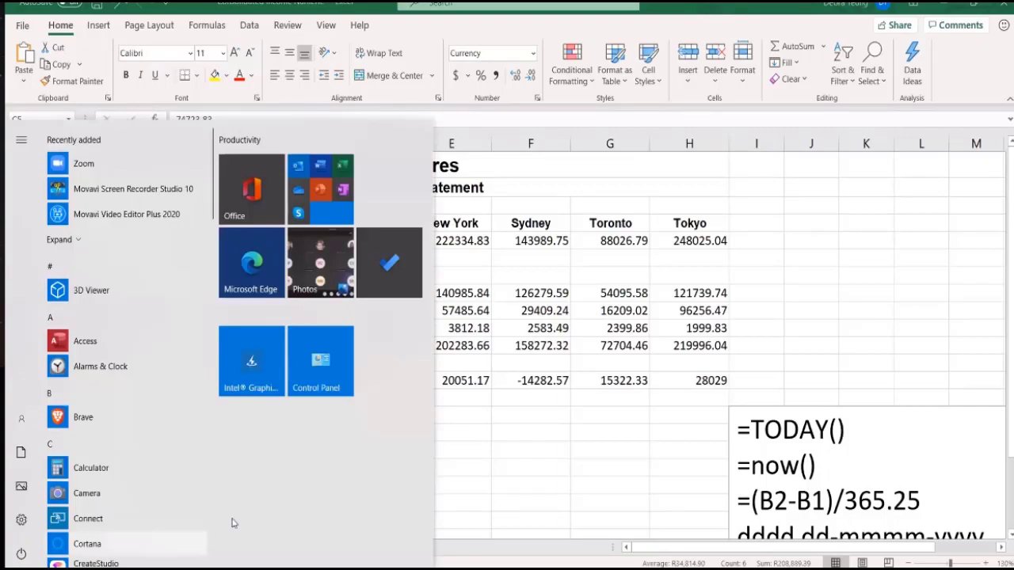
left_click(333, 374)
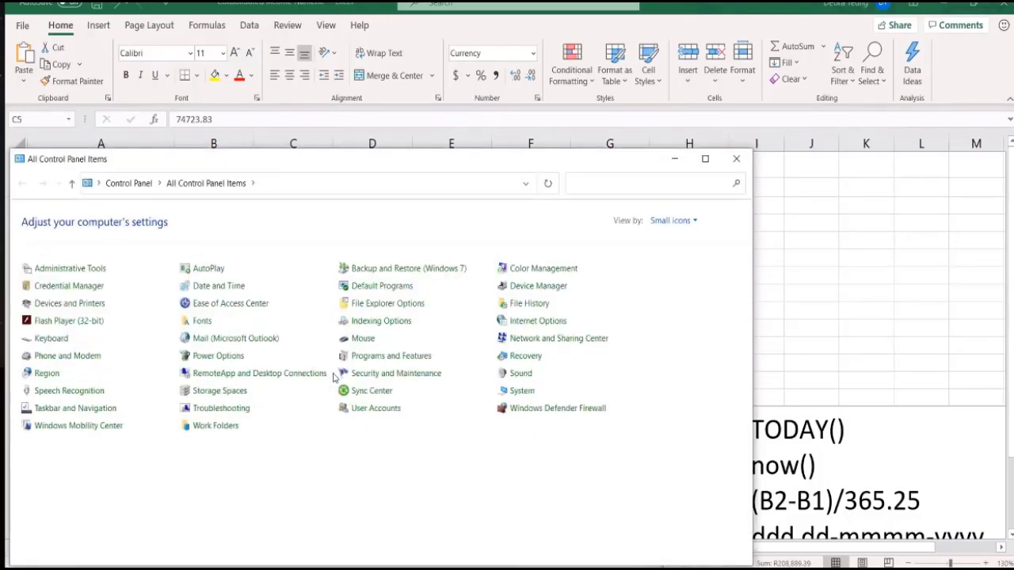
left_click(36, 379)
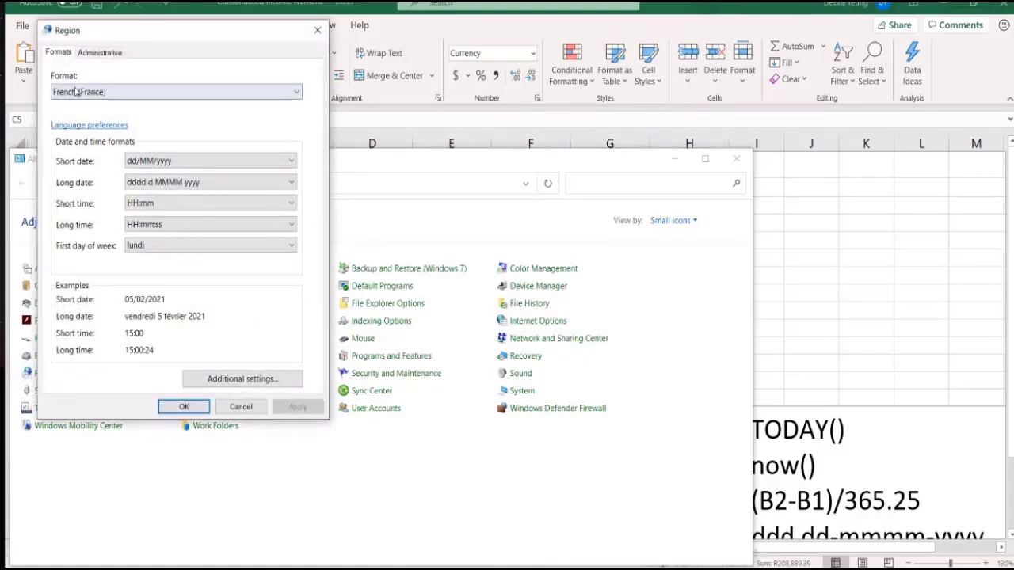
- Switch the regional format from French (France) to English (Canada)
left_click(80, 94)
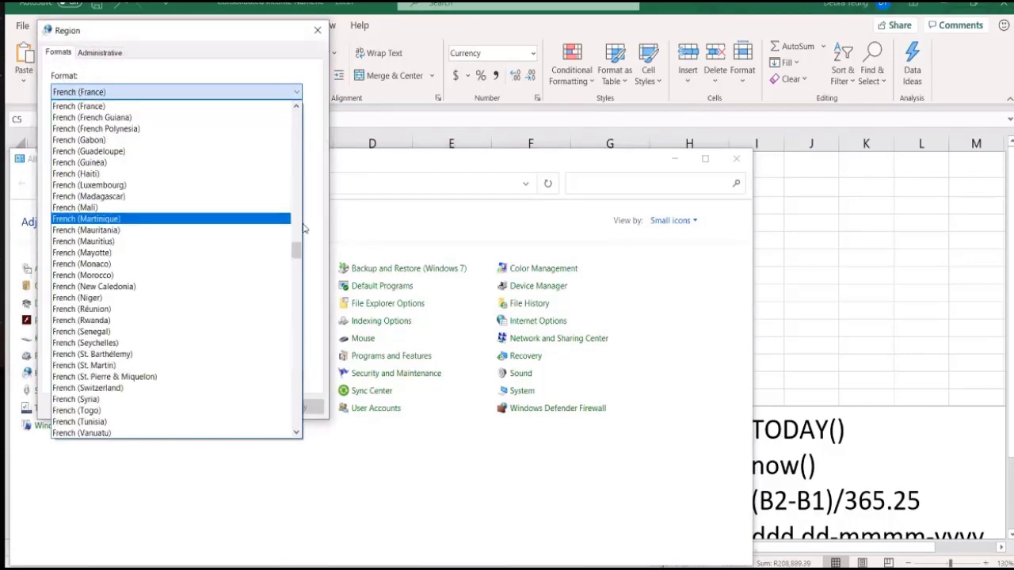
key("e")
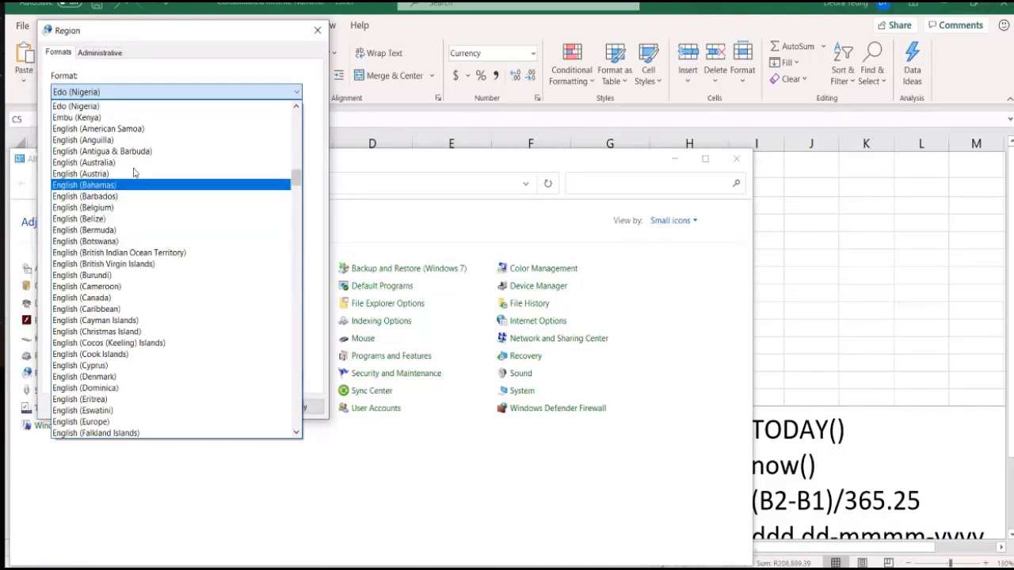
scroll(136, 155, "up", 2)
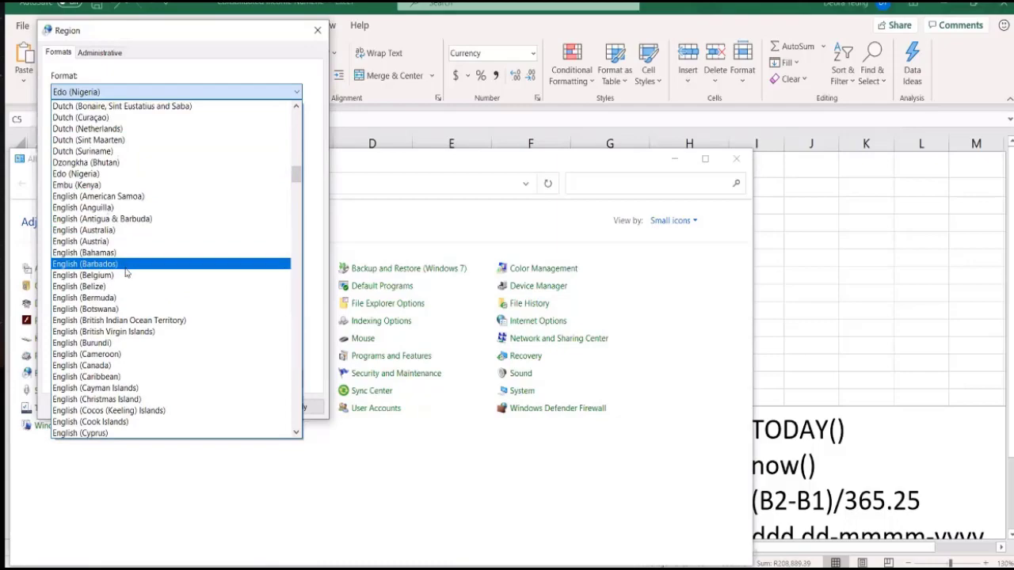
left_click(107, 368)
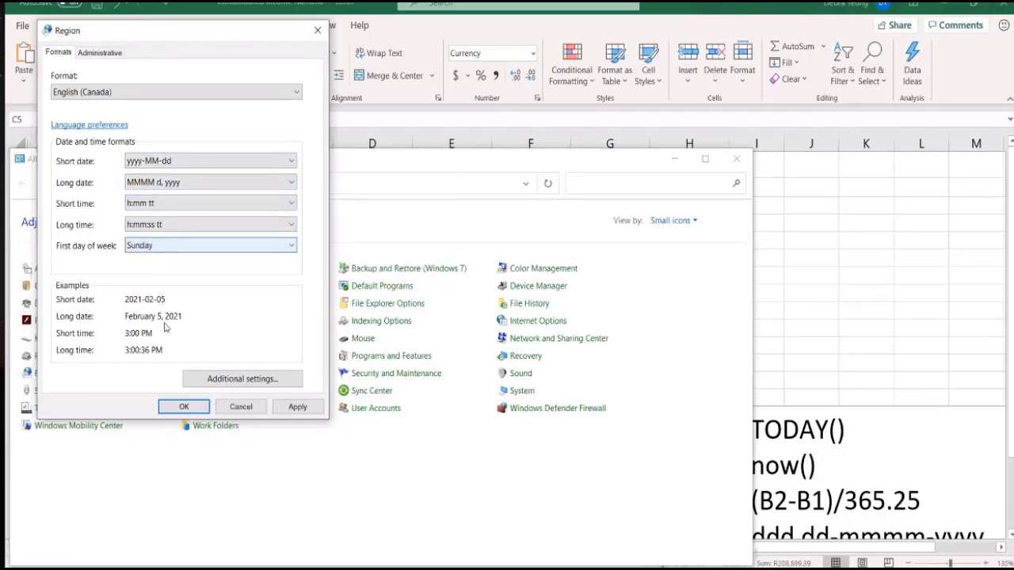
- Keep Metric measurement, use a comma decimal symbol, and apply English (Canada)
left_click(199, 383)
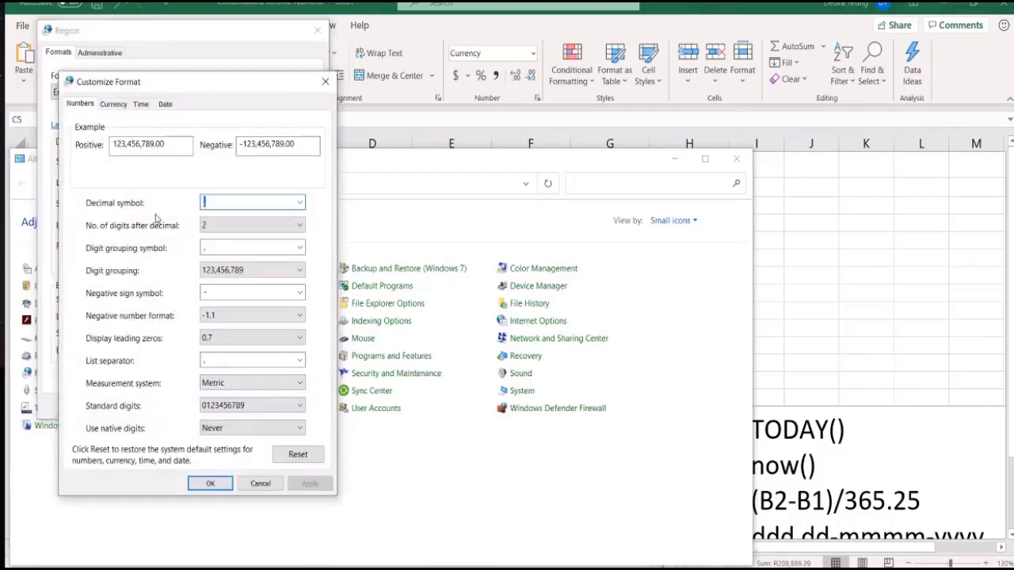
left_click(113, 103)
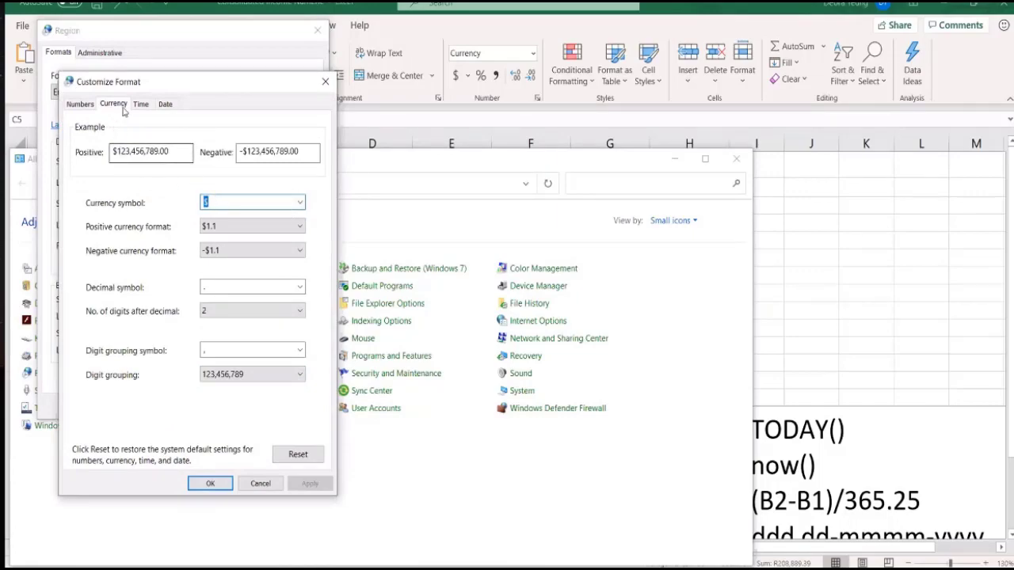
left_click(80, 104)
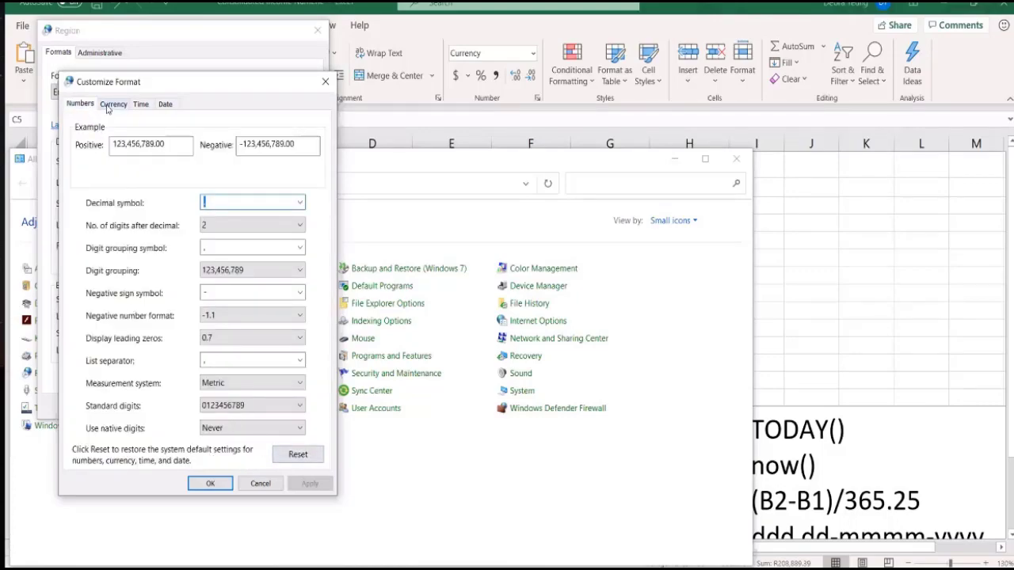
left_click(247, 383)
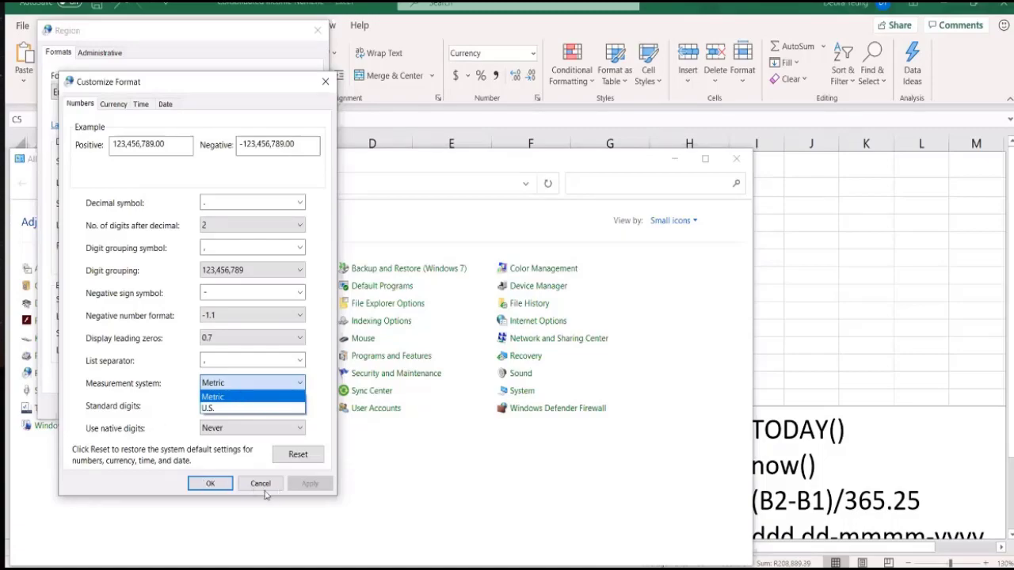
left_click(207, 489)
left_click(212, 485)
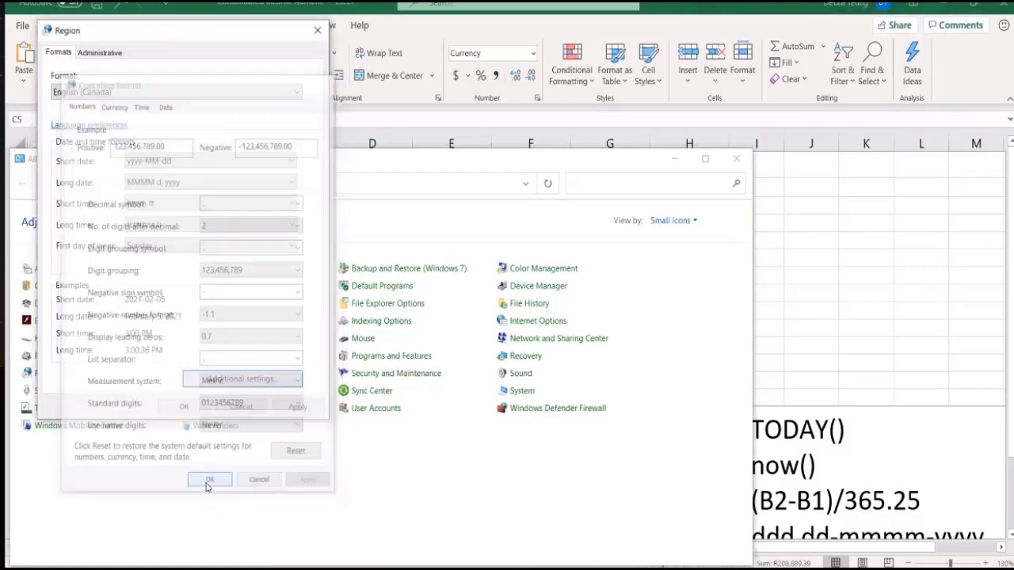
left_click(183, 408)
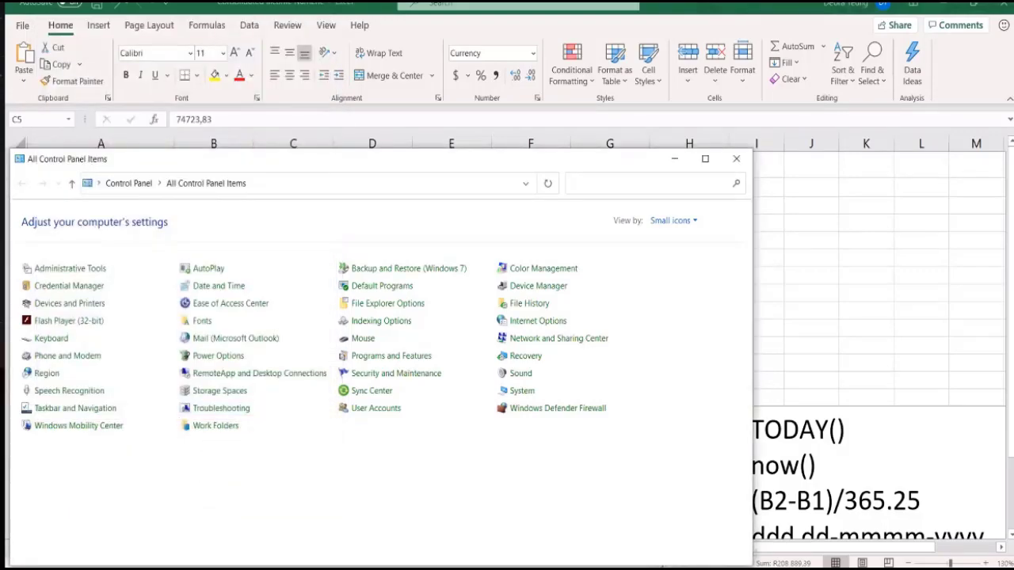
- Back in Excel with comma decimals, select E7 and show the Cell Styles gallery
mouse_move(962, 569)
left_click(740, 161)
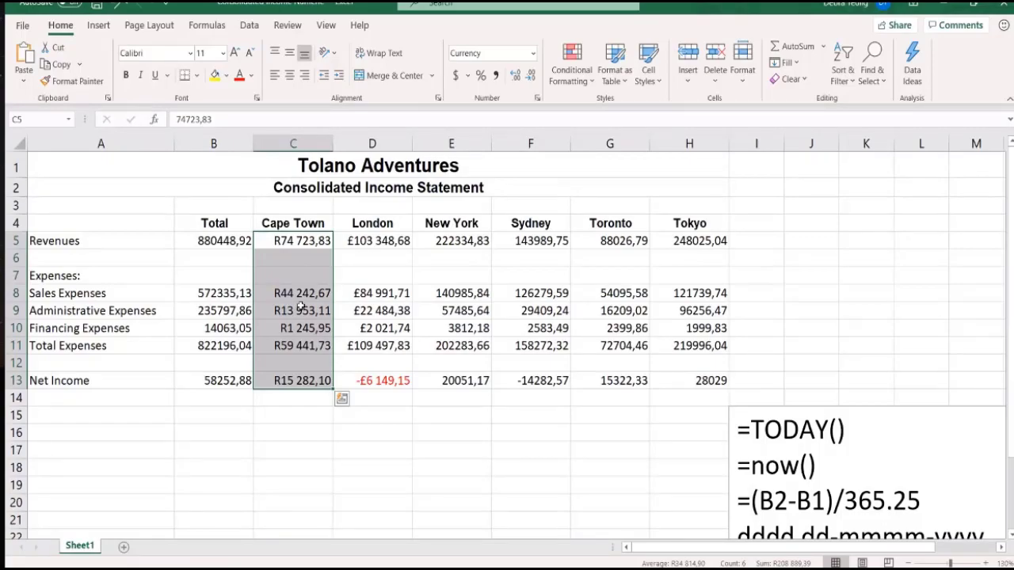
left_click(435, 273)
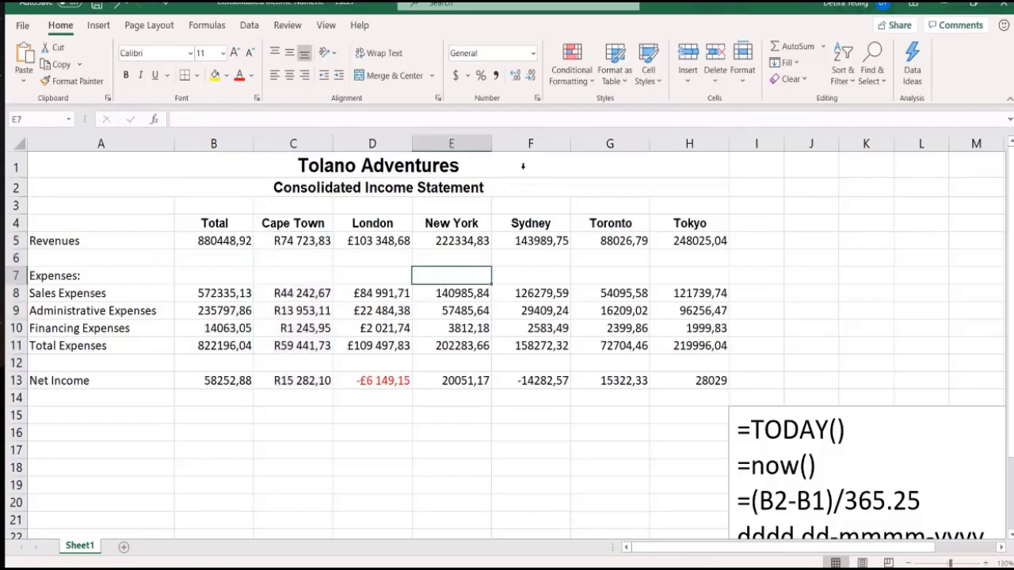
left_click(648, 75)
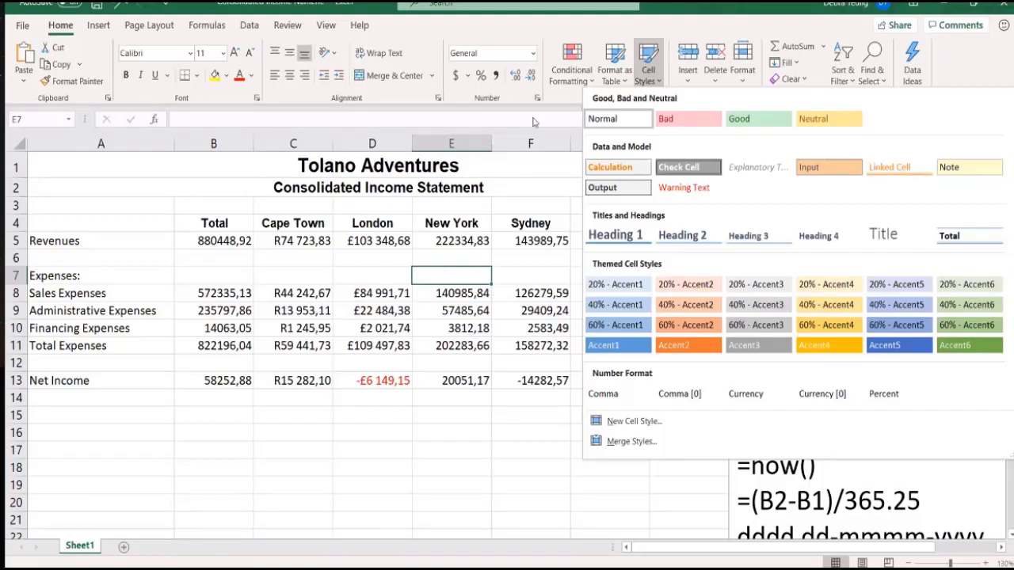
- Dismiss the Cell Styles gallery and select the Sydney figures F4:F13
key("Escape")
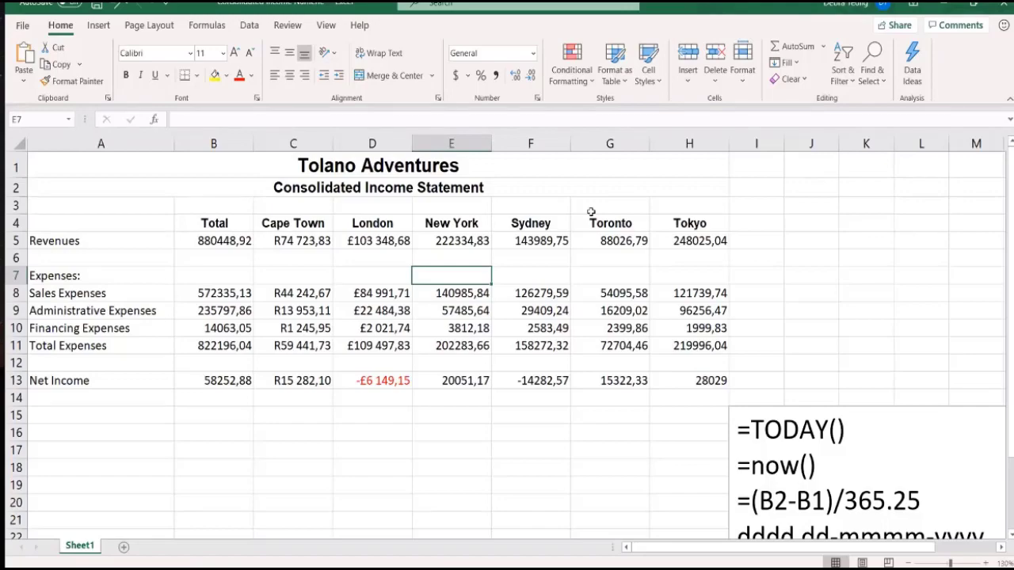
left_click_drag(532, 224, 533, 385)
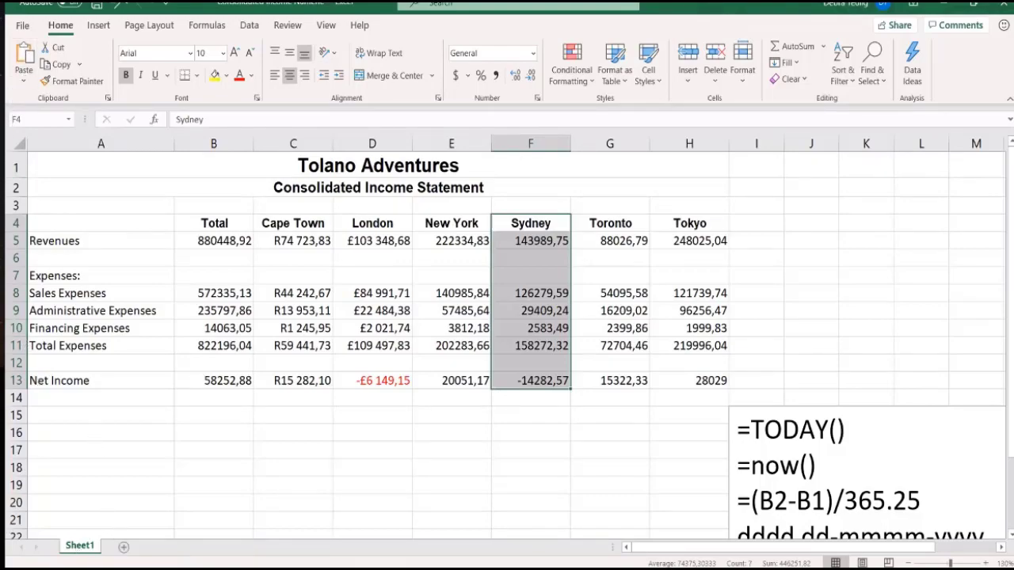
- In the 3264-Student-Files folder, jump the file list to the files starting with T
left_click(119, 523)
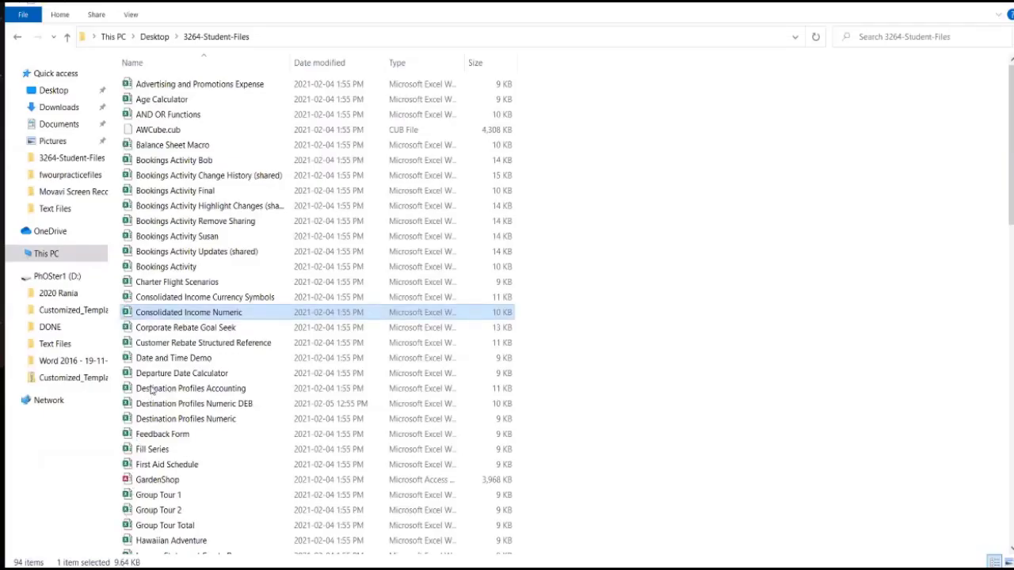
scroll(151, 354, "down", 1)
left_click(154, 352)
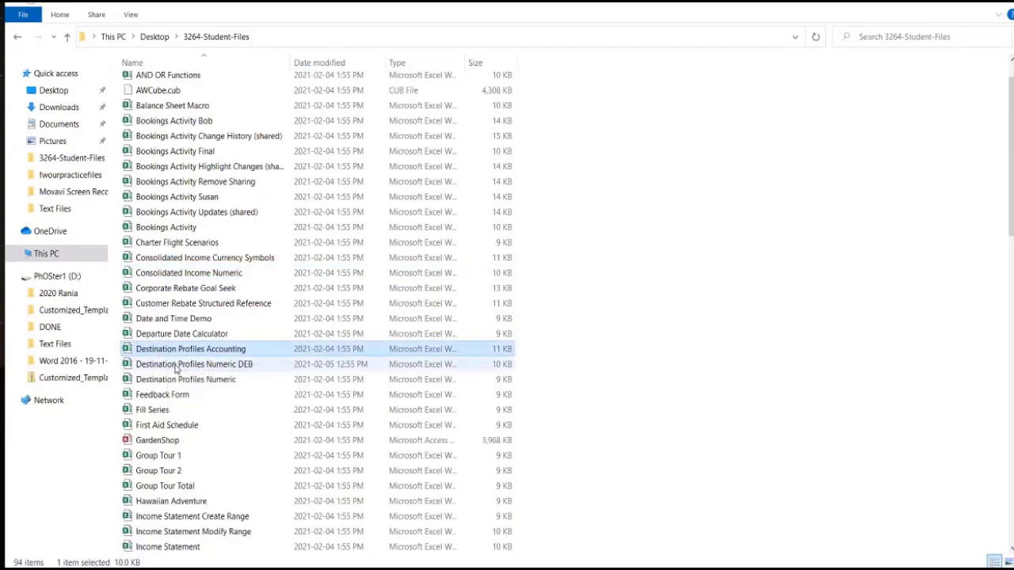
key("t")
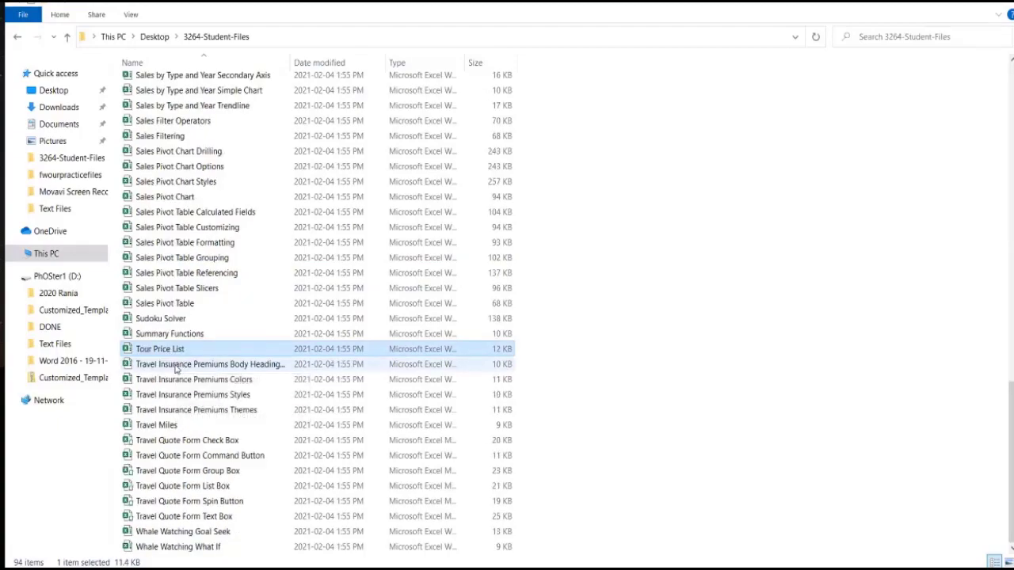
key("Up")
key("Up")
key("Down")
key("Down")
key("Down")
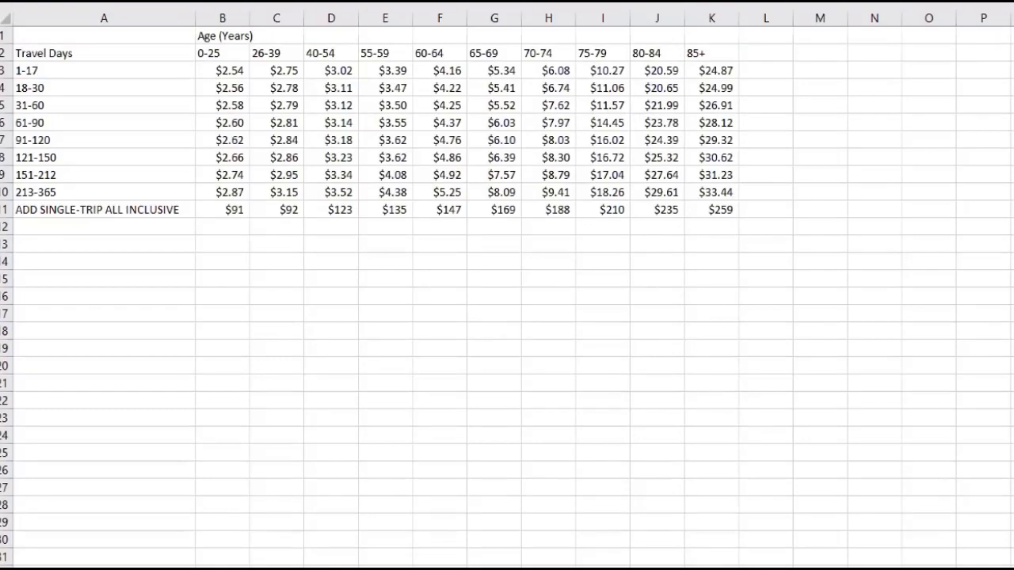
- Enable editing on the Travel Insurance Premiums Body Heading Fonts workbook
left_click(103, 226)
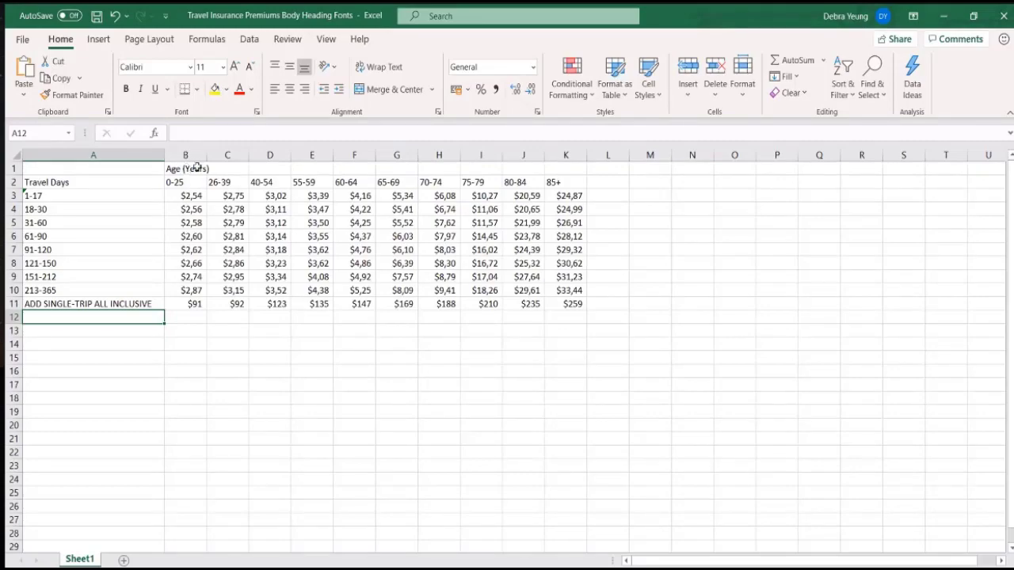
left_click_drag(199, 168, 585, 157)
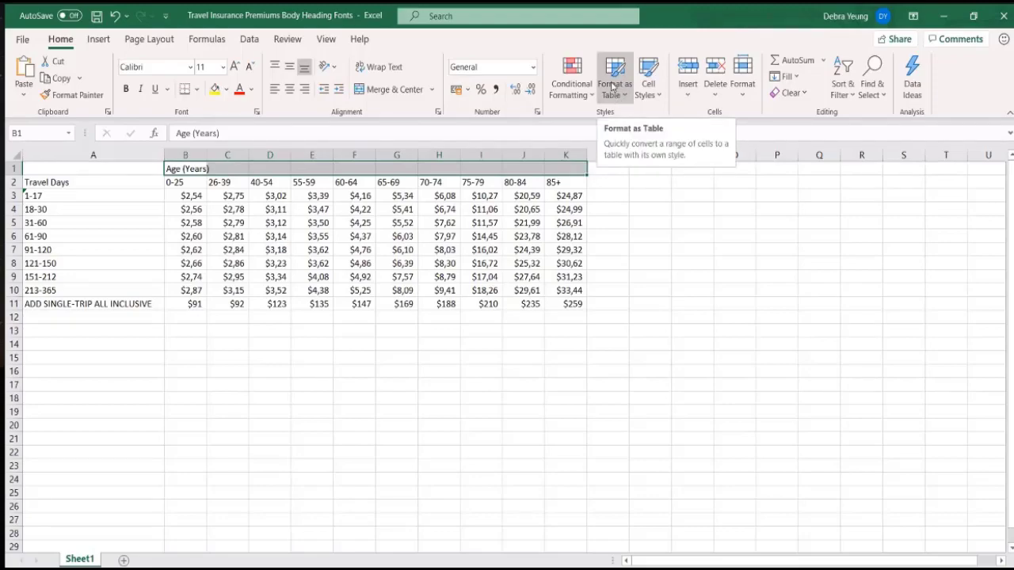
- Apply the Heading 1 cell style to the Age (Years) title in B1:K1
left_click(657, 97)
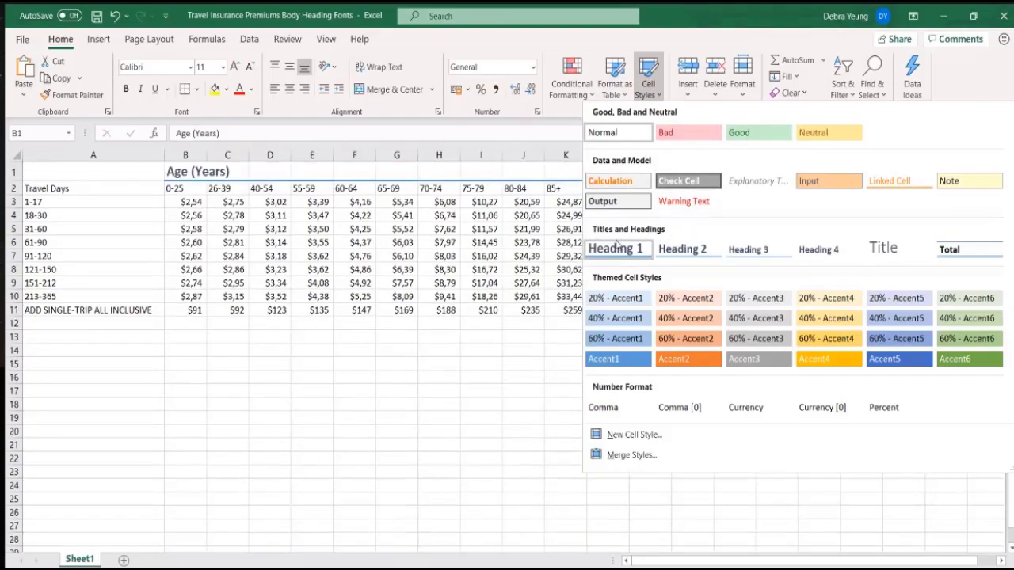
left_click(617, 246)
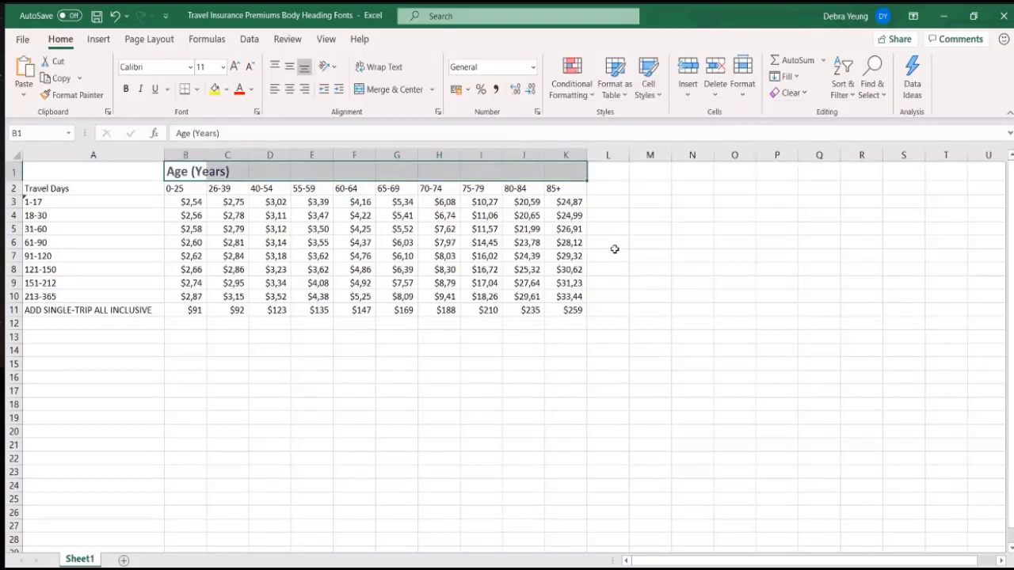
left_click(172, 189)
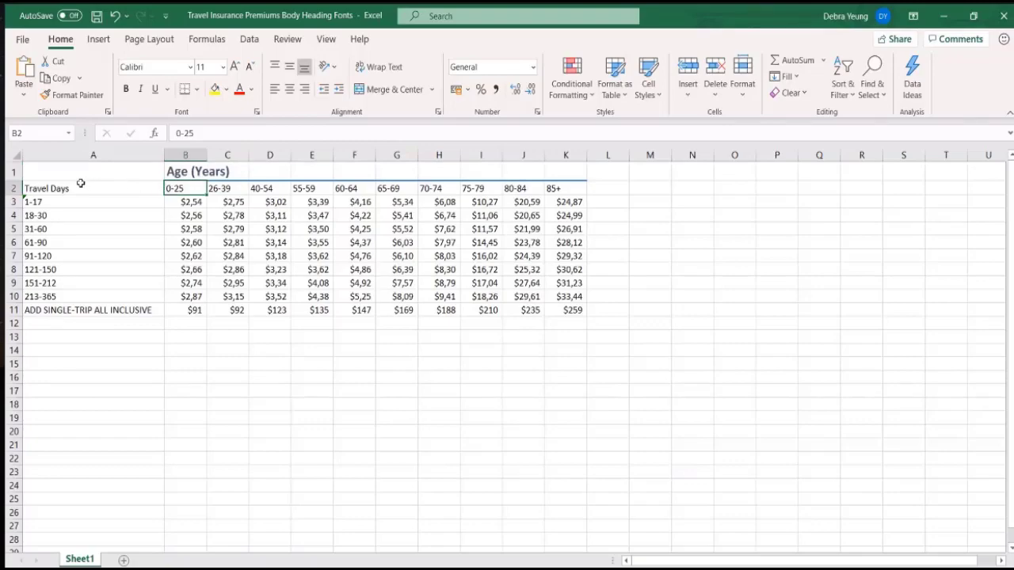
- Style the Travel Days label in A2 as Heading 1, then select age headers B2:K2
left_click(74, 187)
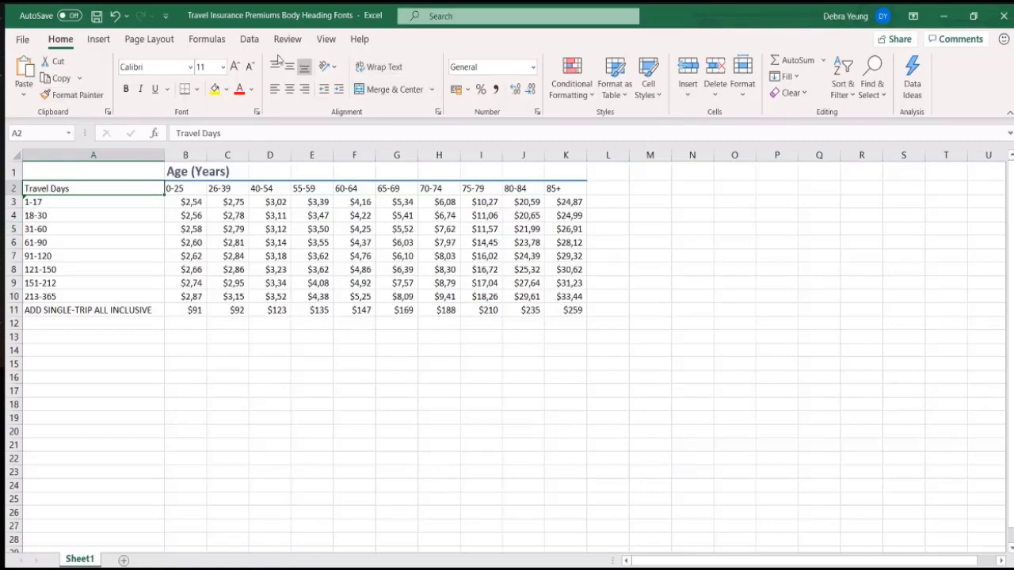
left_click(649, 89)
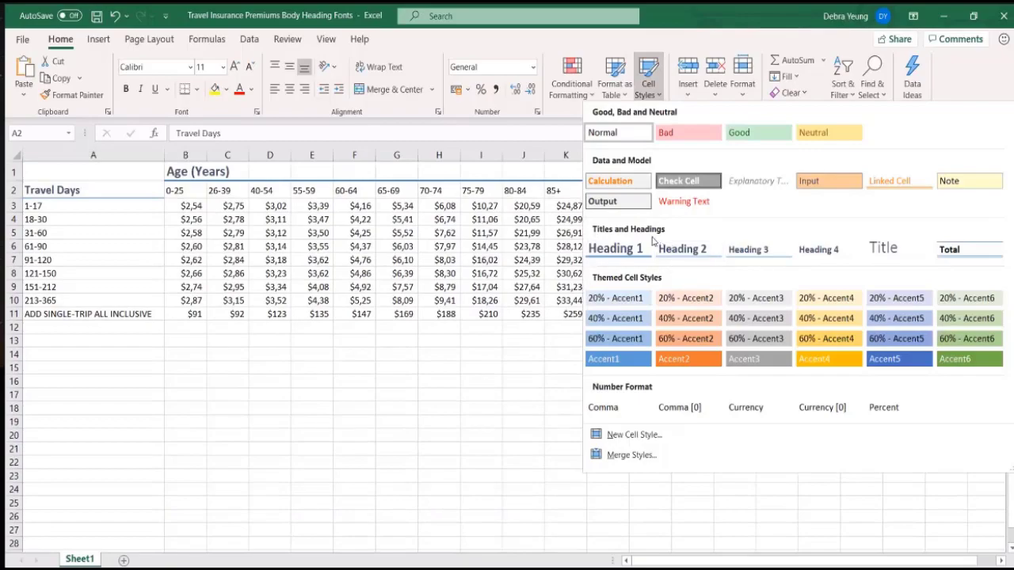
left_click(630, 249)
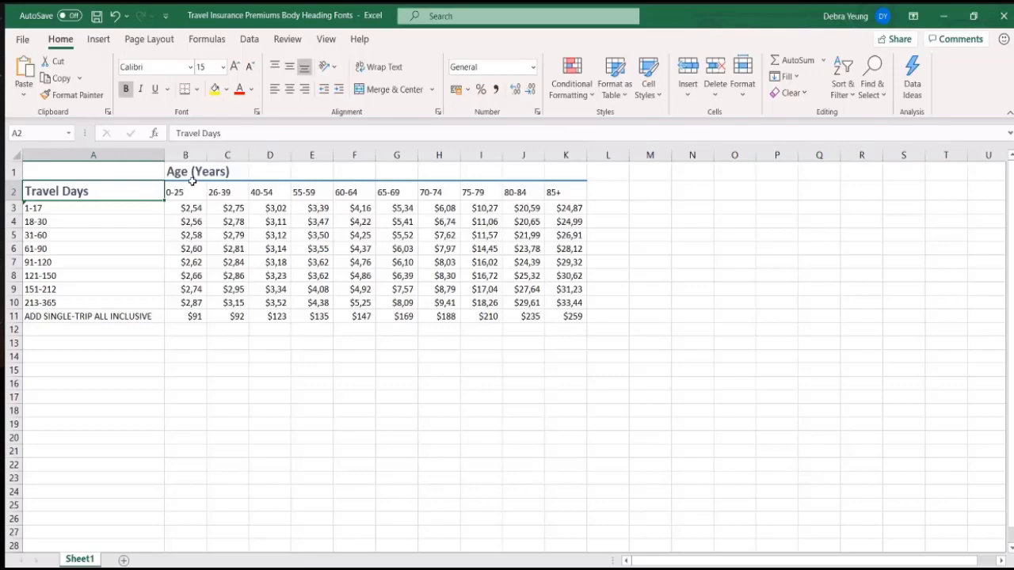
left_click_drag(188, 191, 554, 194)
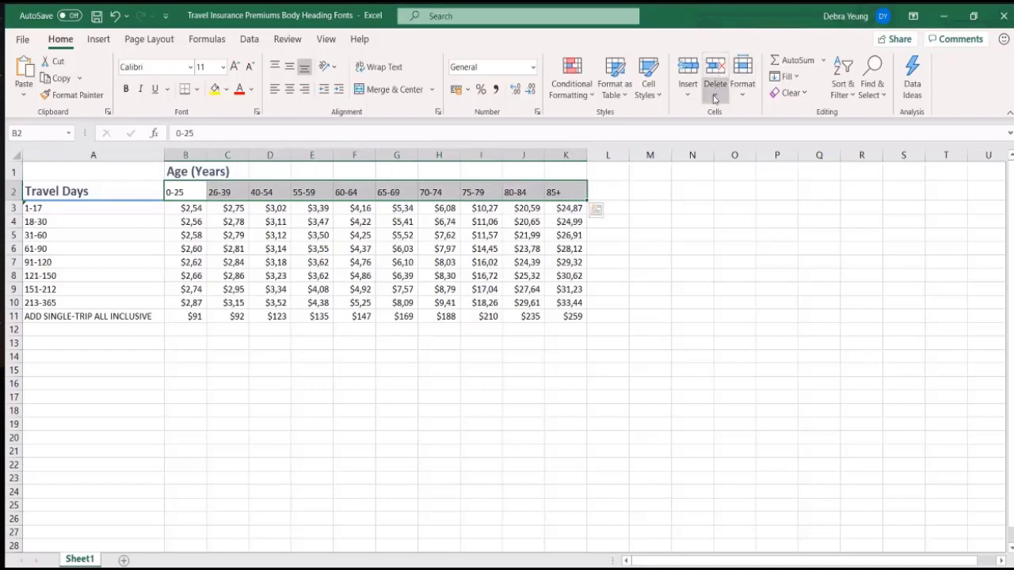
- Apply Heading 2 and then Heading 4 to the age-band headers in B2:K2
left_click(654, 95)
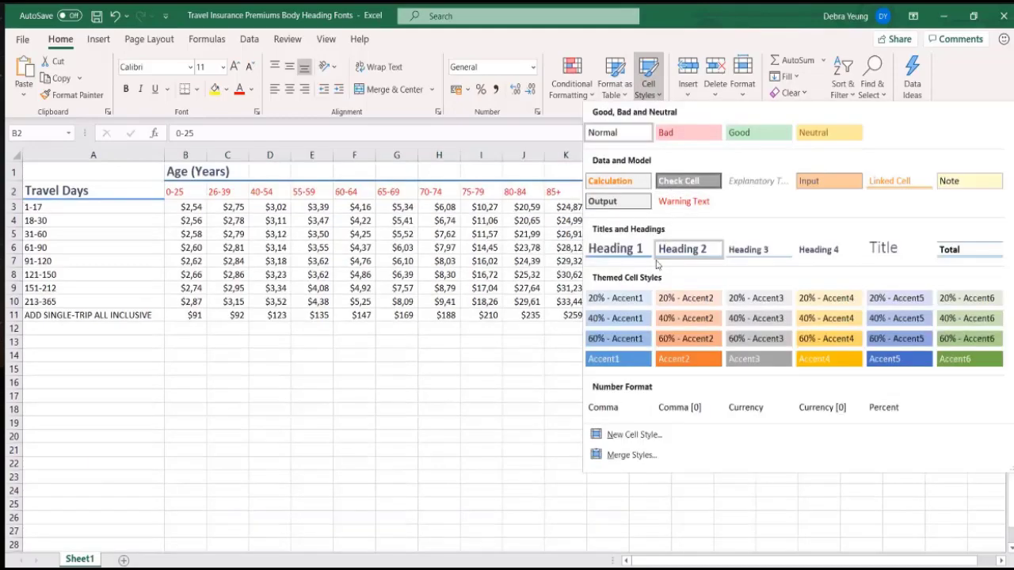
left_click(664, 250)
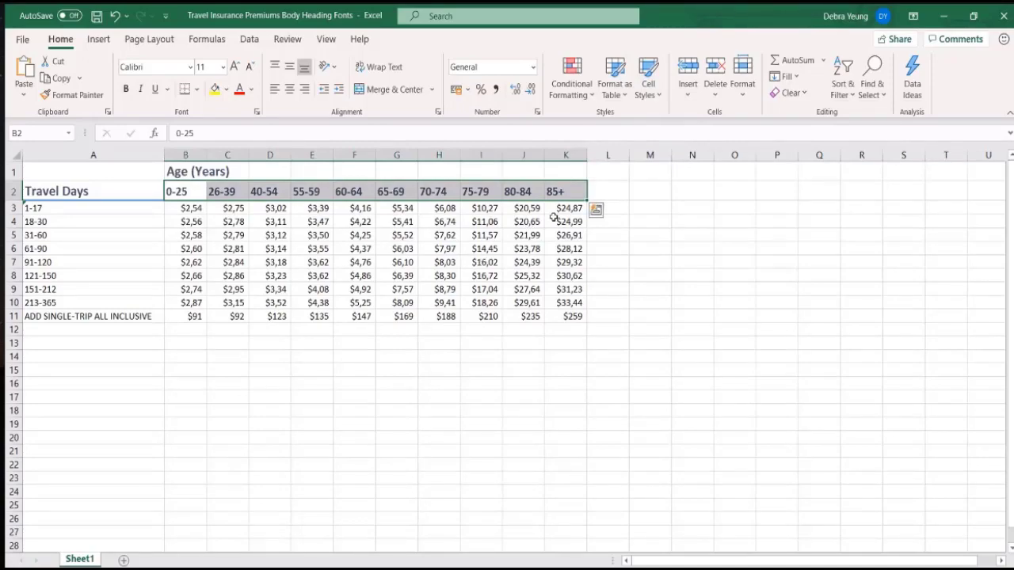
left_click(648, 87)
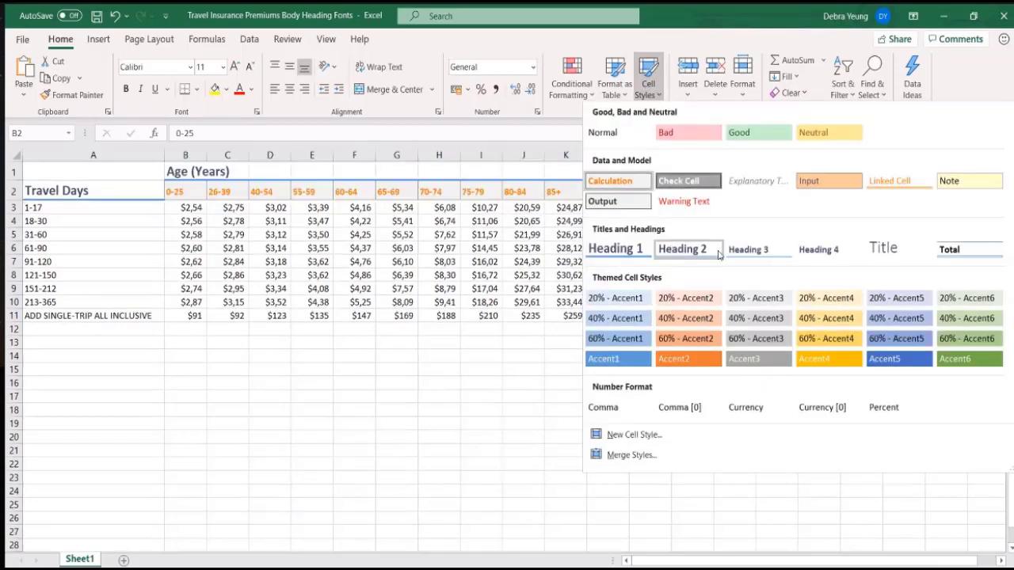
left_click(831, 250)
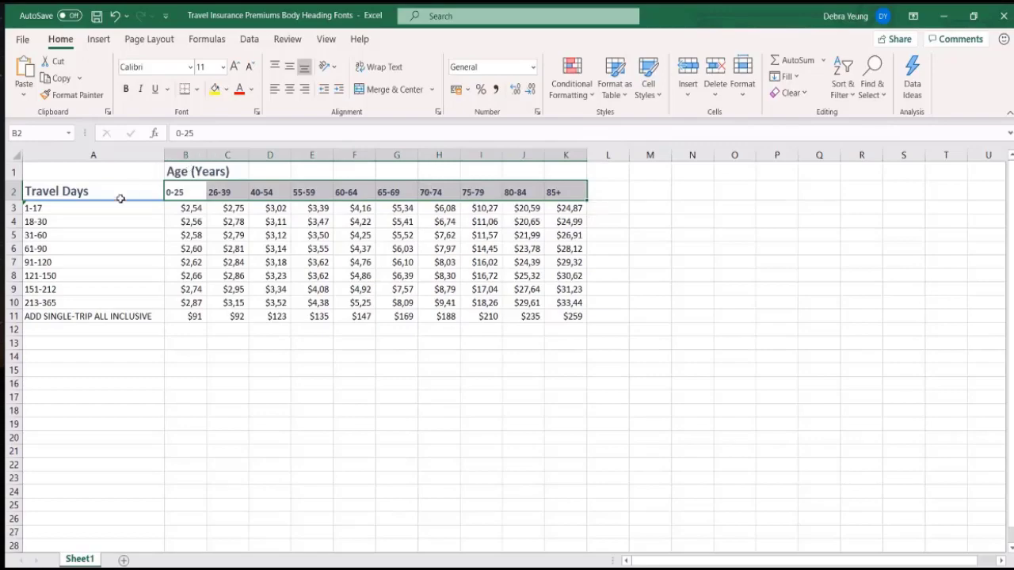
- Apply the Heading 4 cell style to the travel-day labels in A3:A11
left_click(100, 208)
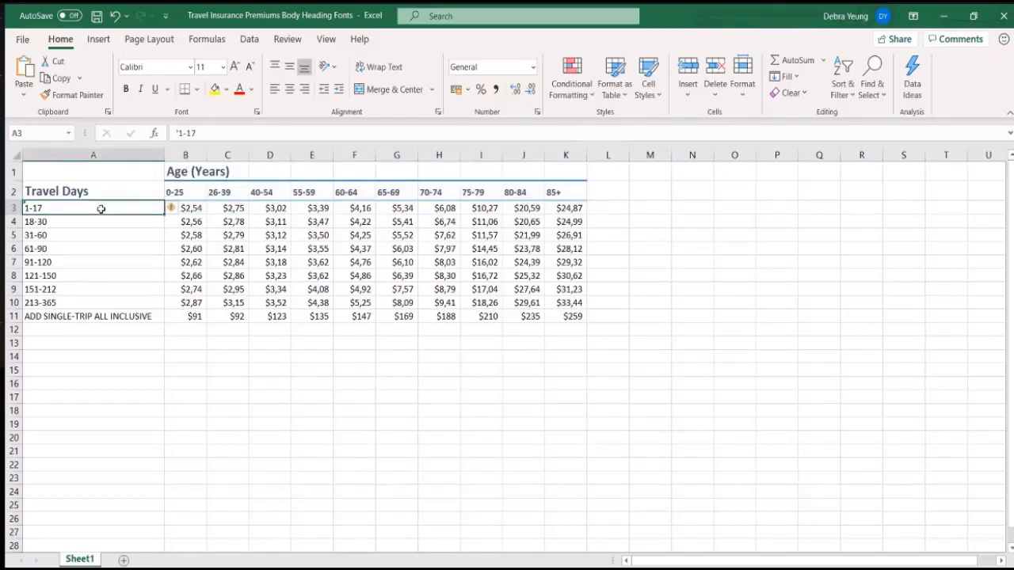
left_click_drag(101, 208, 118, 315)
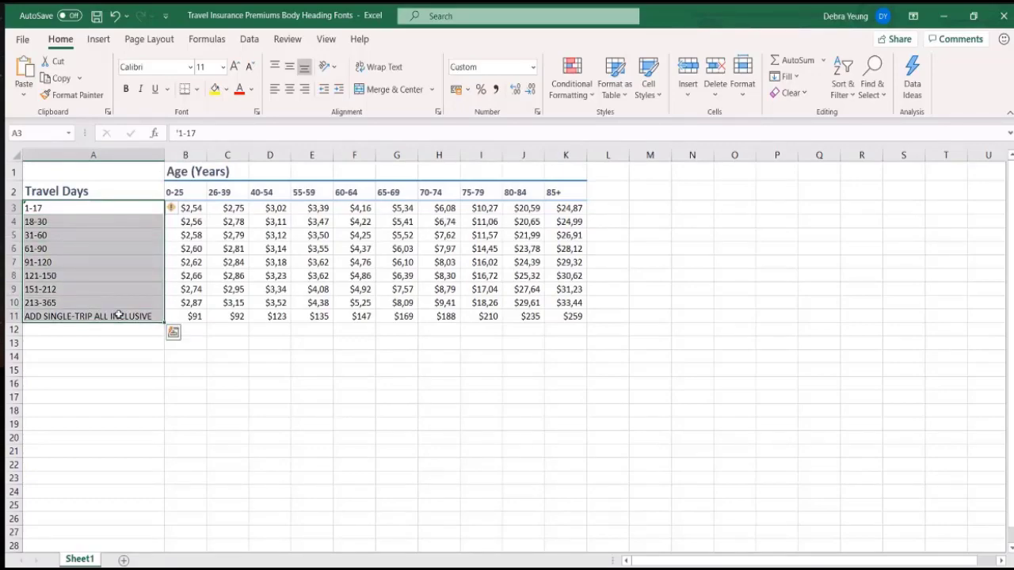
left_click(661, 94)
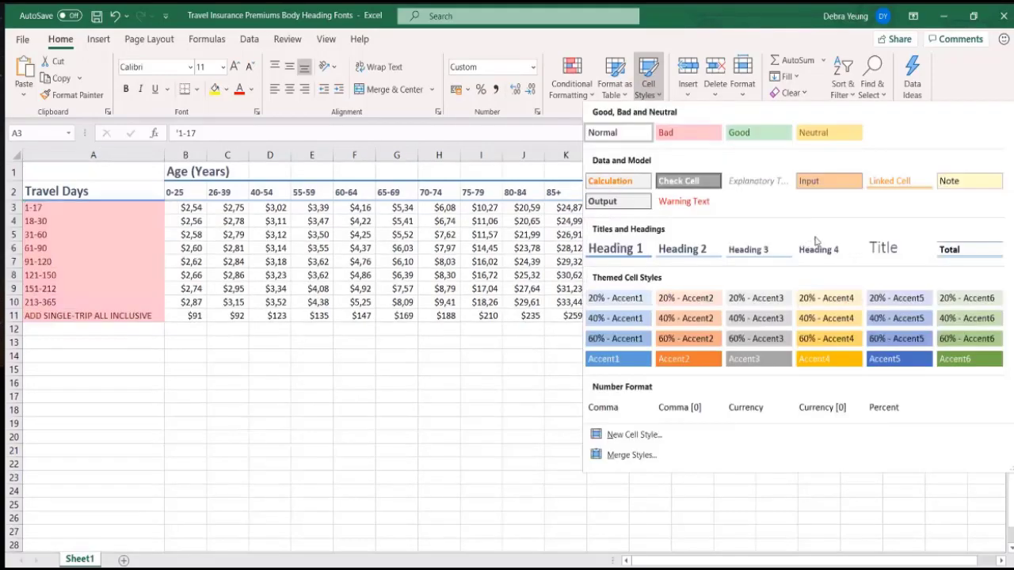
left_click(821, 252)
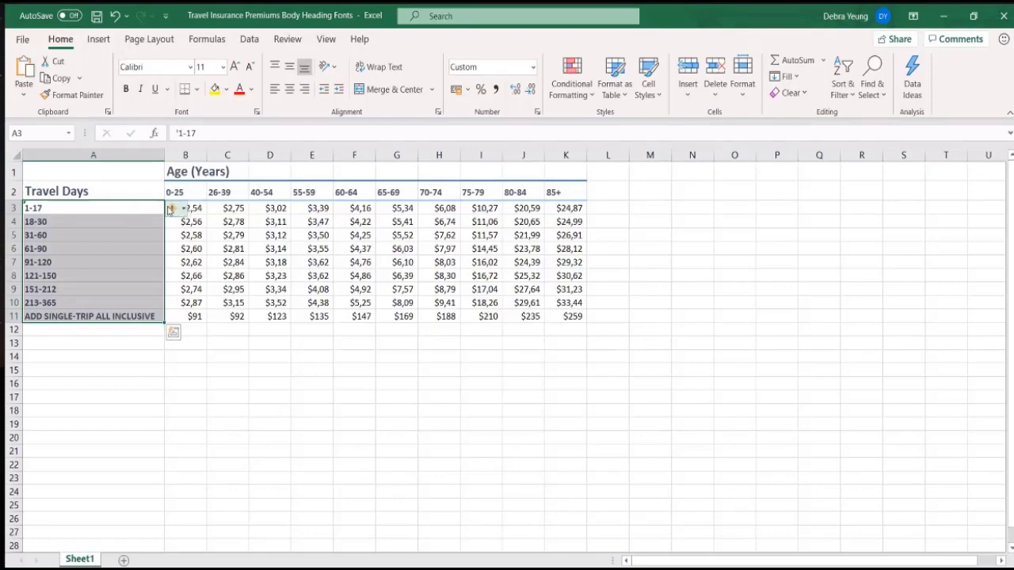
- Select the 1-17 premium row B3:K3
mouse_move(169, 209)
left_click(195, 208)
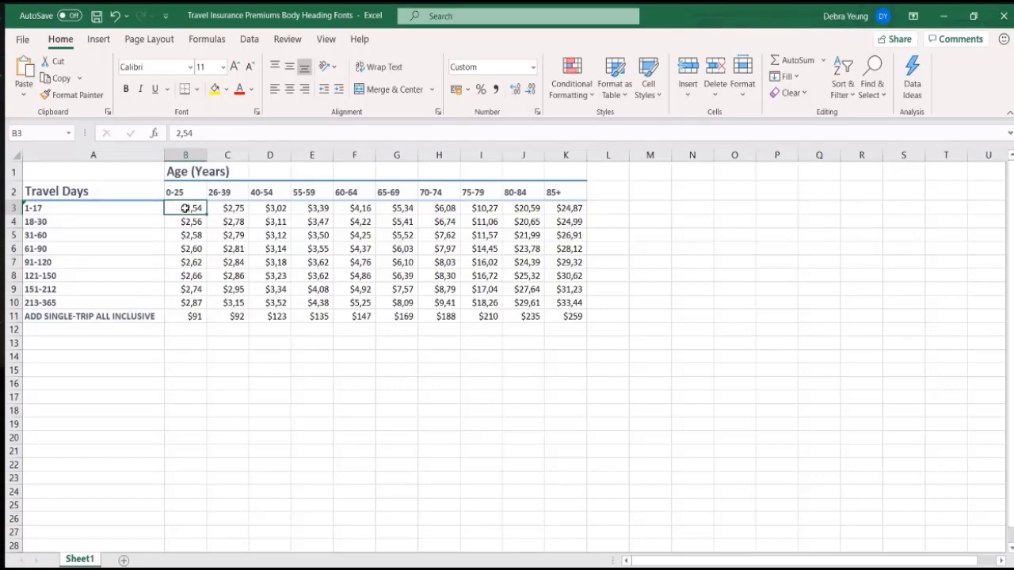
left_click_drag(185, 208, 561, 209)
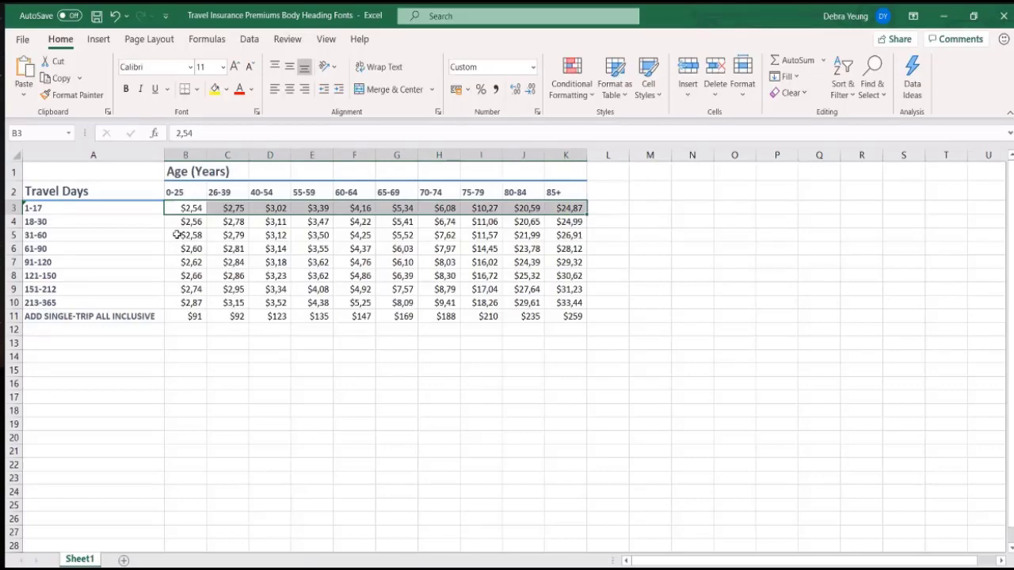
- Add the price cells of rows 5, 7, 9 and 11 to the row 3 selection
left_click_drag(177, 234, 547, 237)
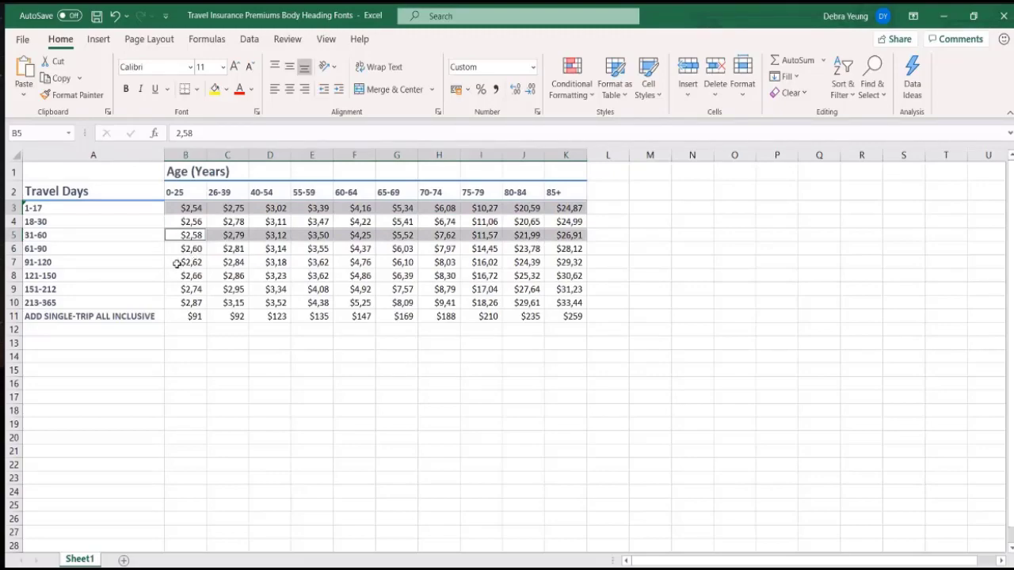
left_click_drag(176, 264, 546, 265)
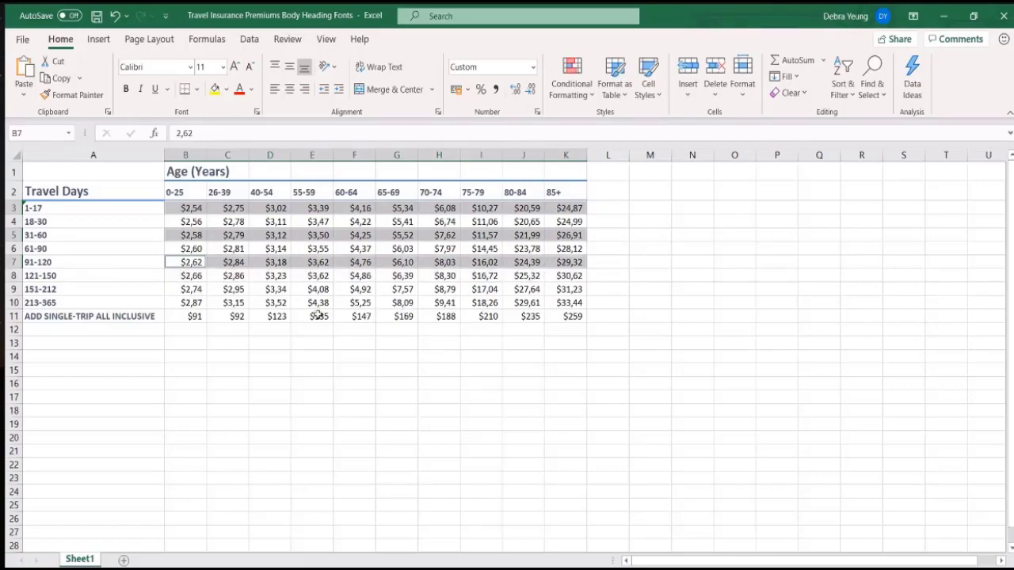
left_click_drag(176, 289, 570, 295)
left_click_drag(191, 318, 562, 317)
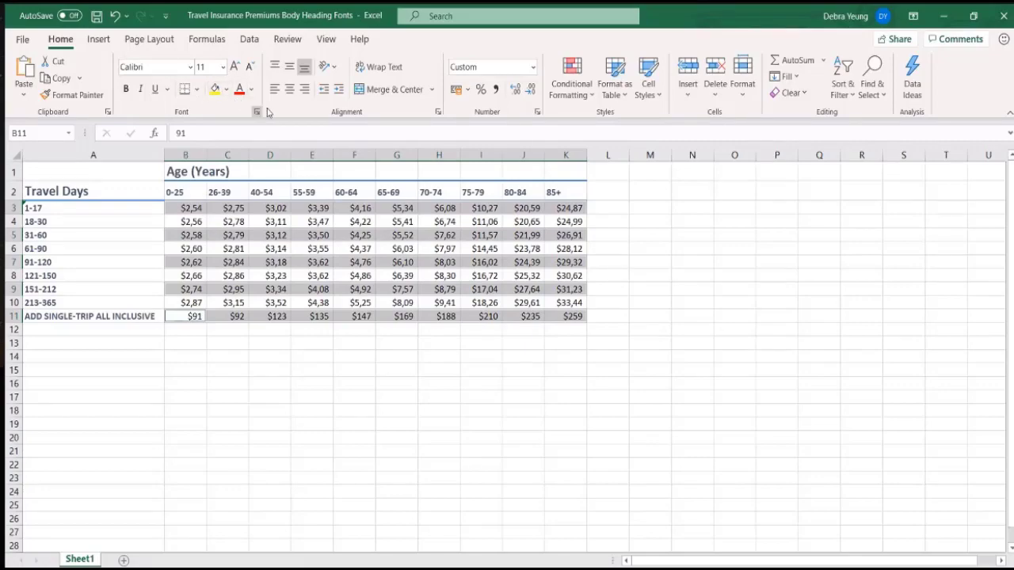
- Apply 60% - Accent5 to the selected alternate rows, then select row 4 prices B4:K4
left_click(658, 98)
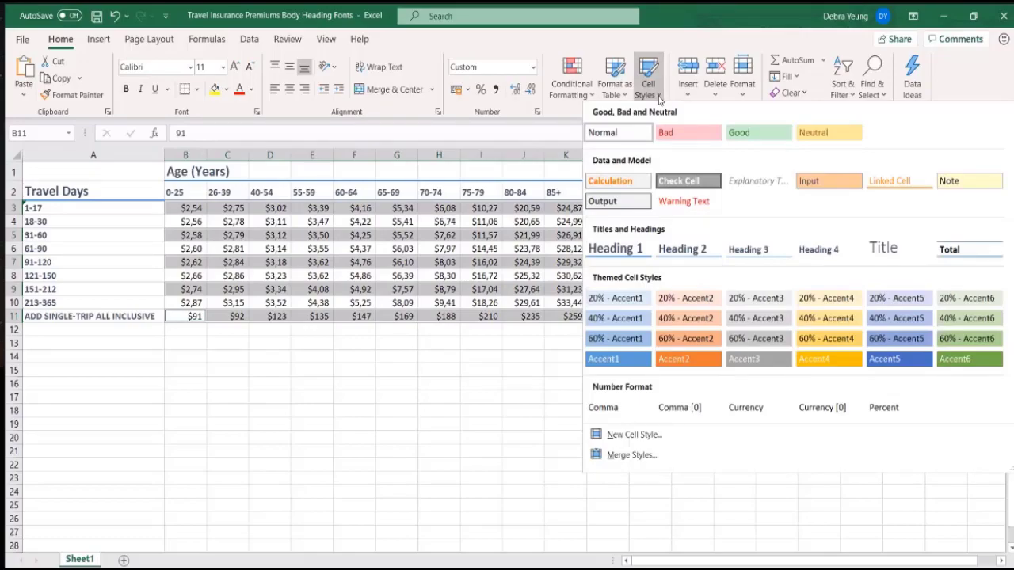
left_click(904, 338)
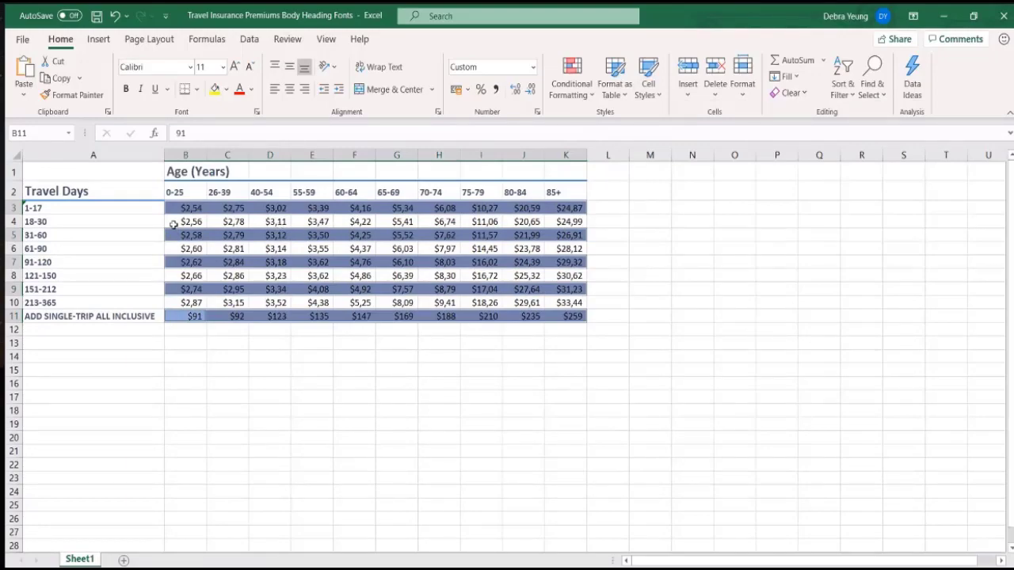
left_click_drag(174, 225, 550, 225)
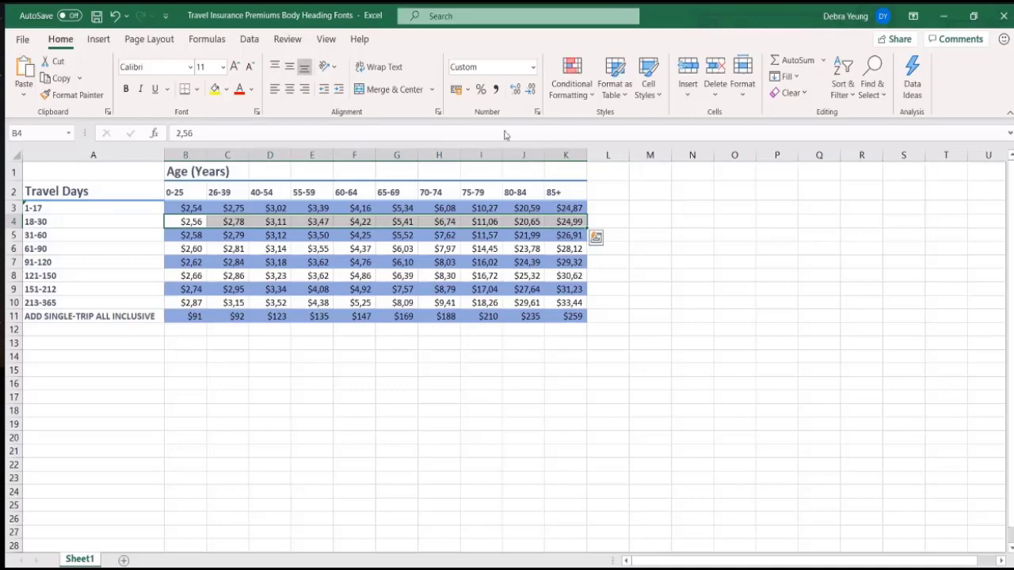
- Style row 4 with 20% - Accent5 and format-paint it onto rows 6, 8 and 10
left_click(650, 93)
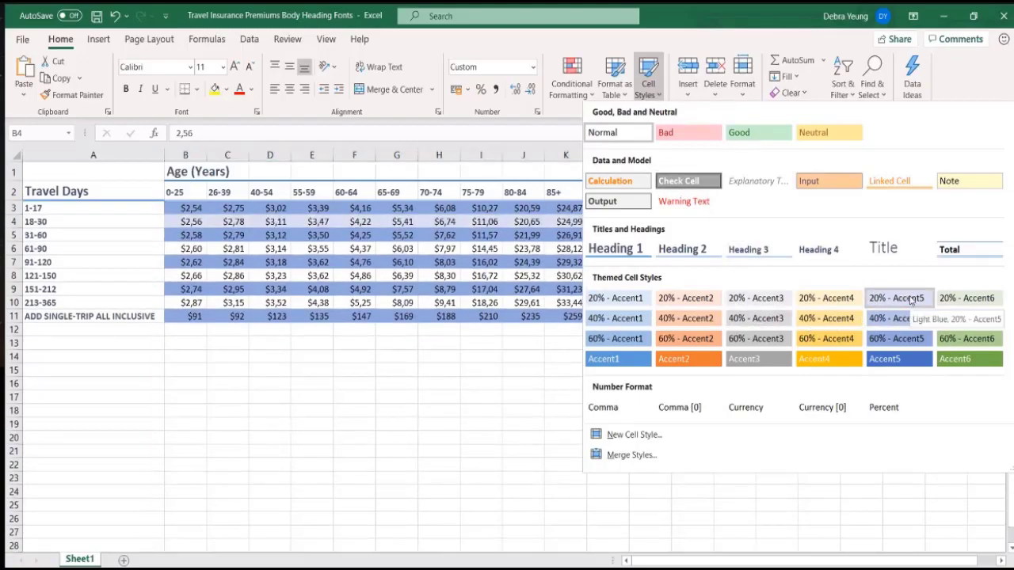
left_click(910, 299)
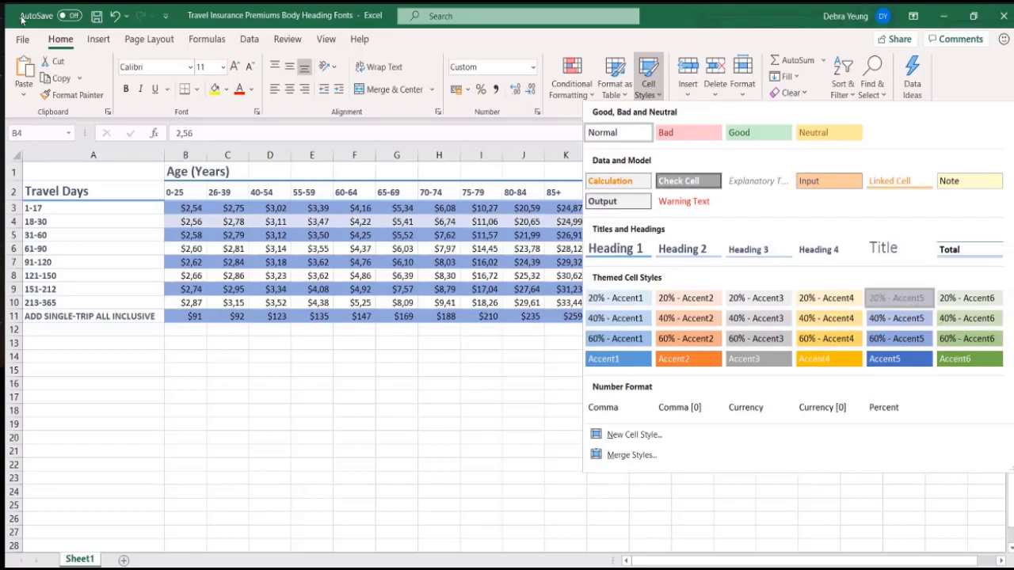
left_click(68, 97)
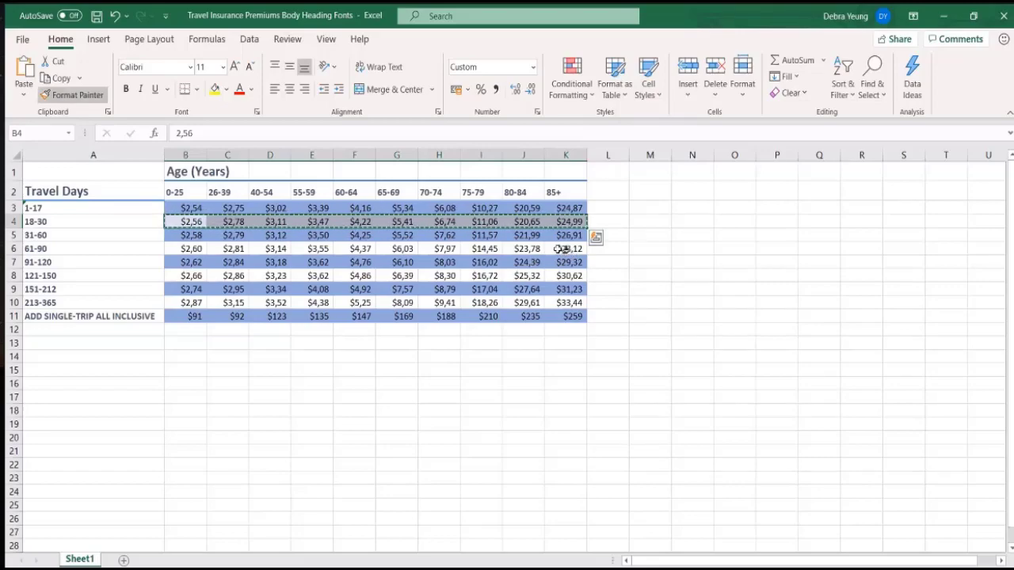
left_click_drag(560, 249, 189, 248)
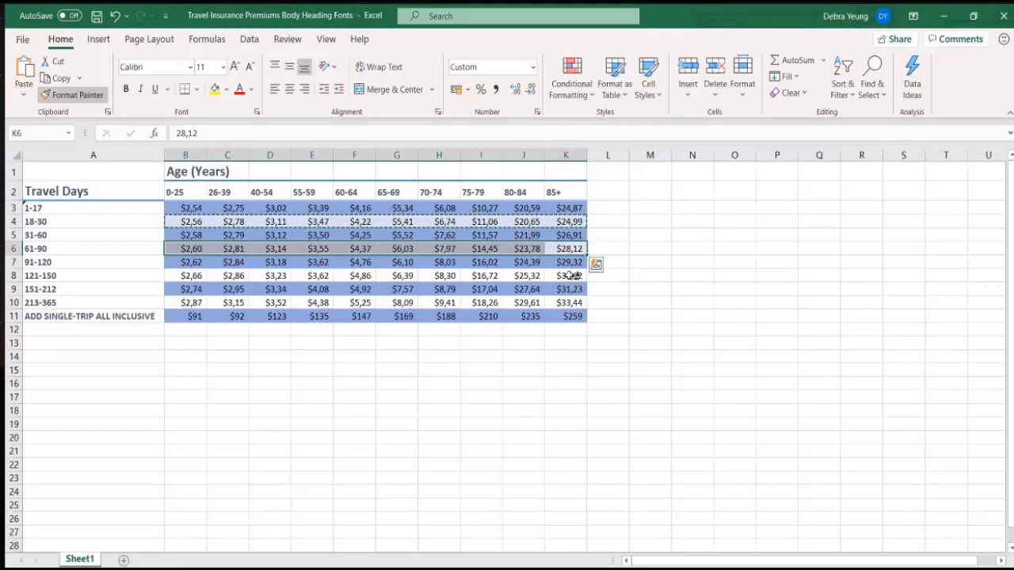
left_click_drag(572, 275, 190, 273)
left_click(571, 303)
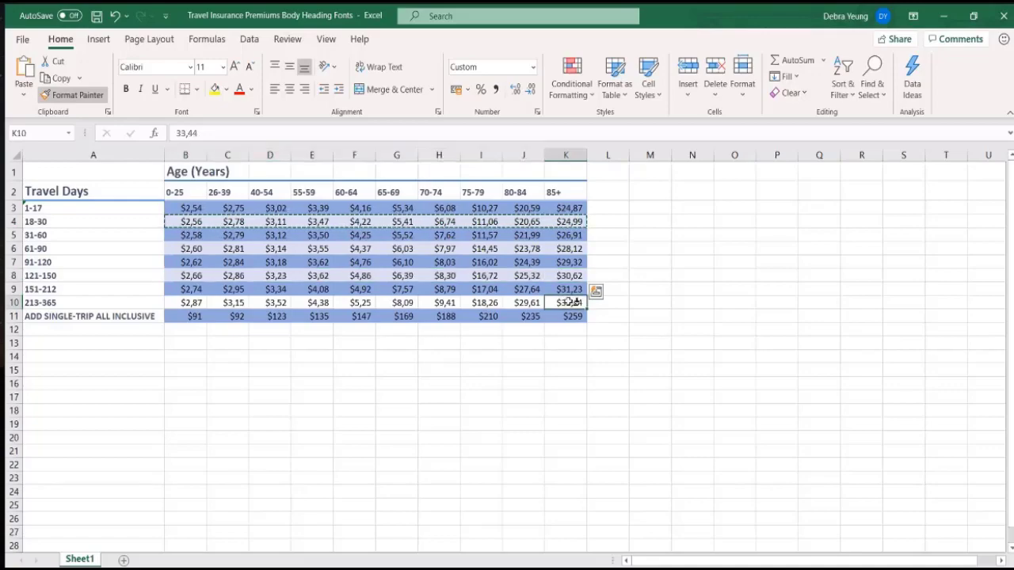
left_click_drag(570, 303, 193, 304)
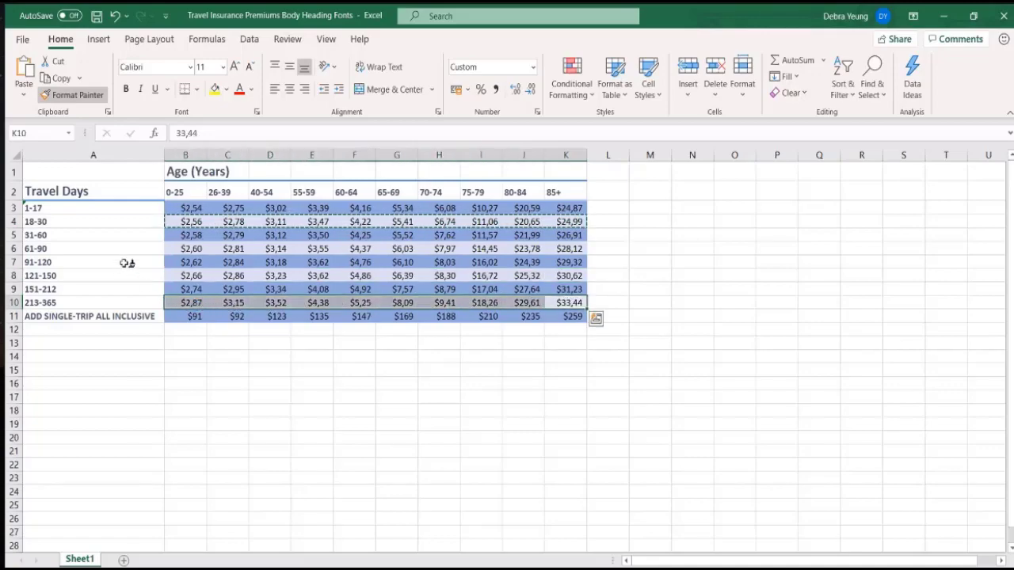
left_click(71, 95)
left_click(230, 266)
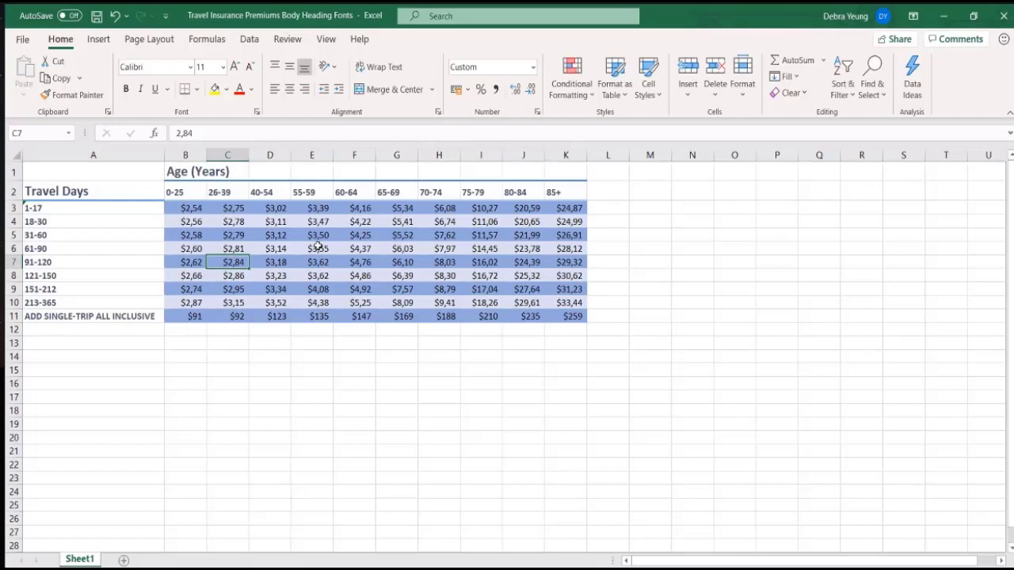
left_click(304, 191)
left_click(71, 94)
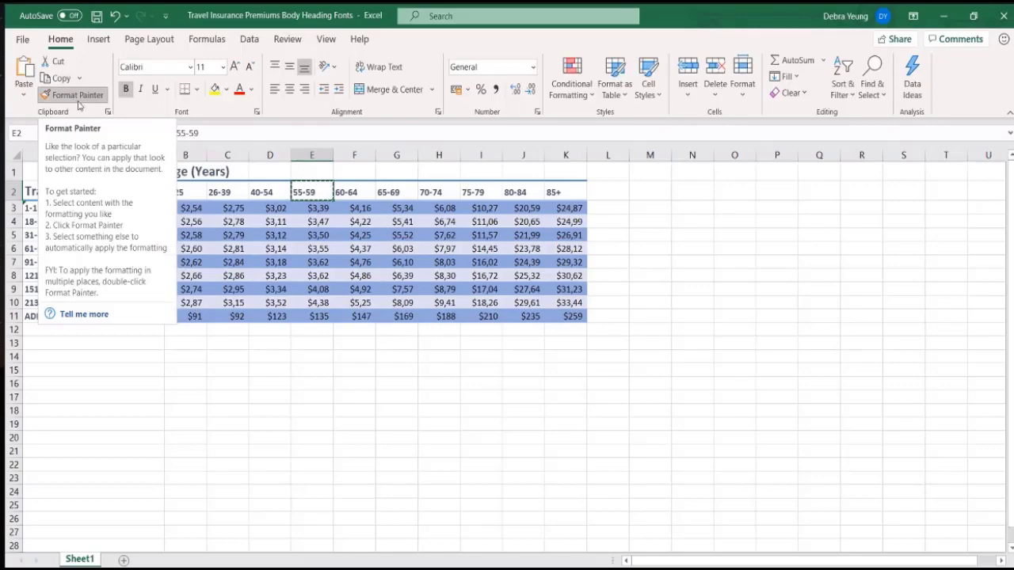
key("Escape")
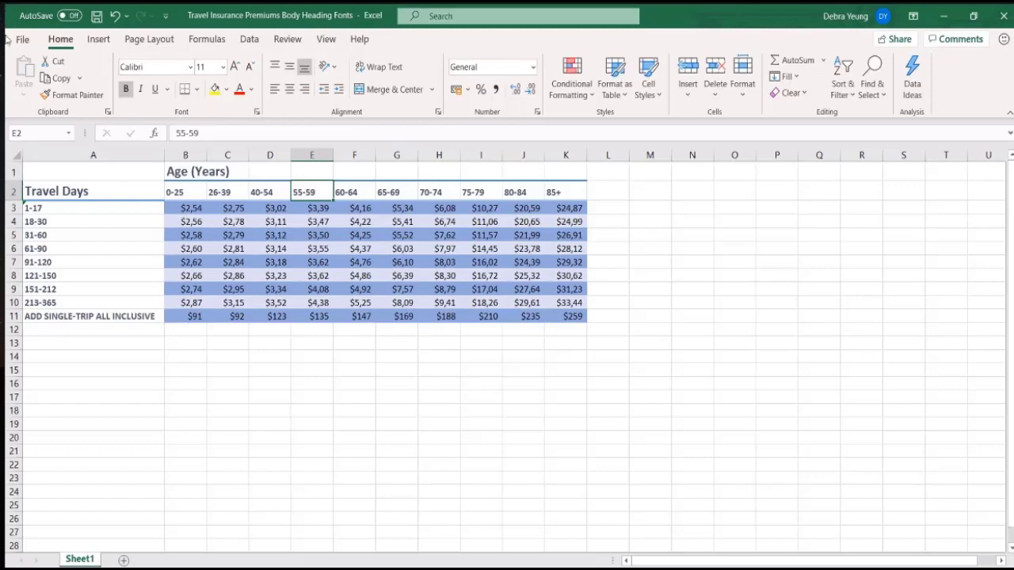
left_click(178, 189)
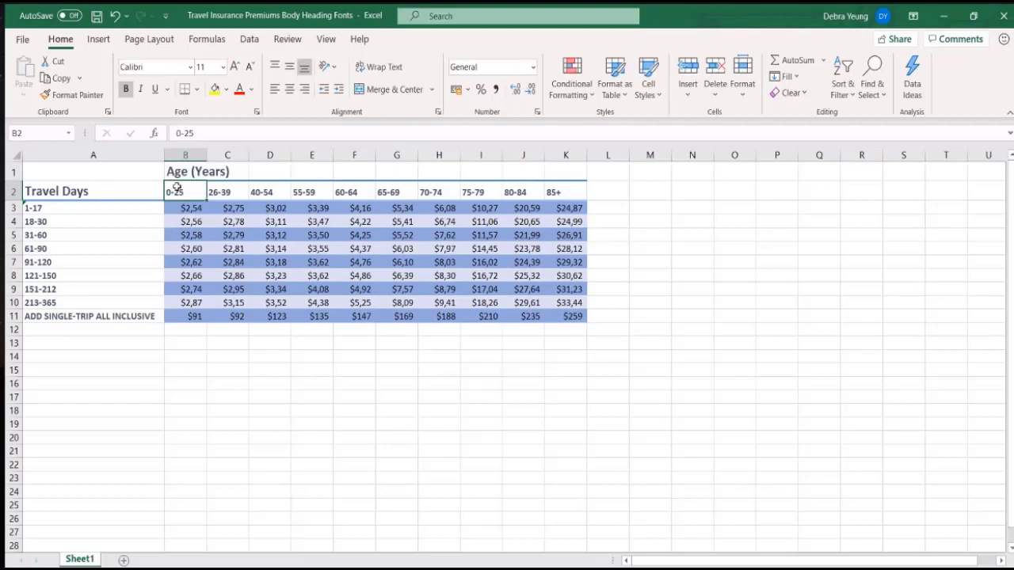
- Bring up the Style dialog to modify the Heading 4 cell style
left_click(289, 89)
left_click(651, 93)
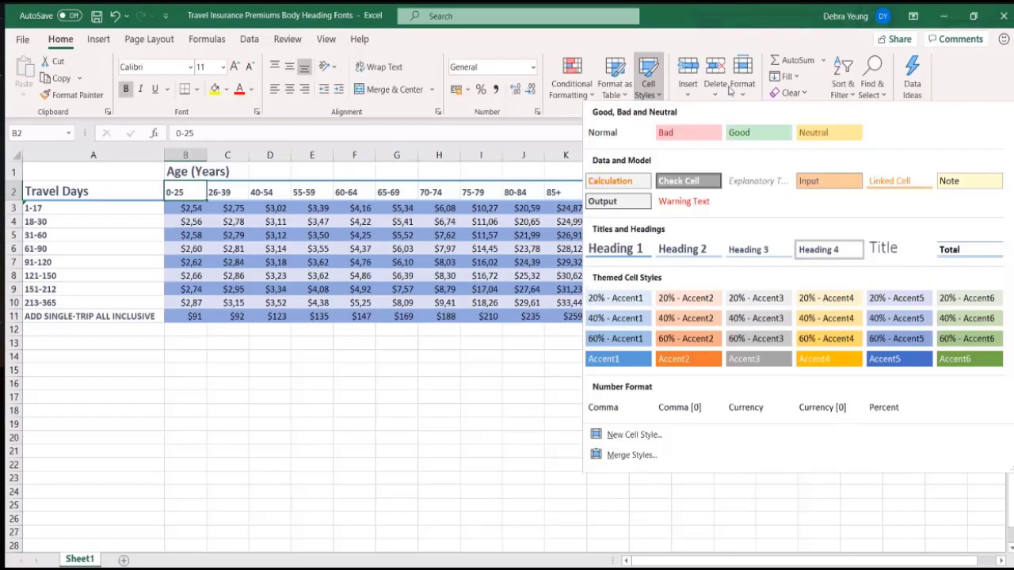
right_click(813, 250)
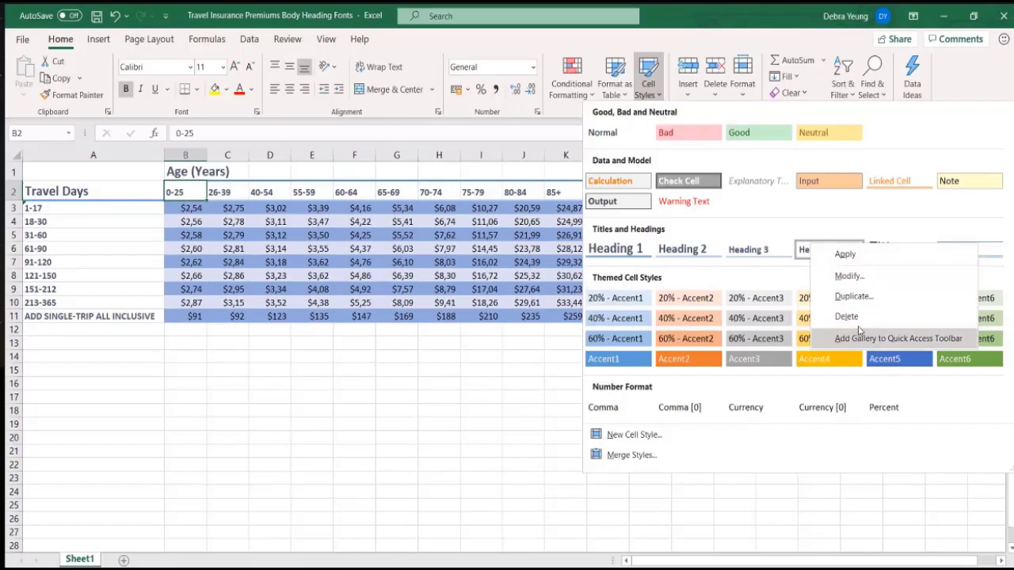
left_click(844, 277)
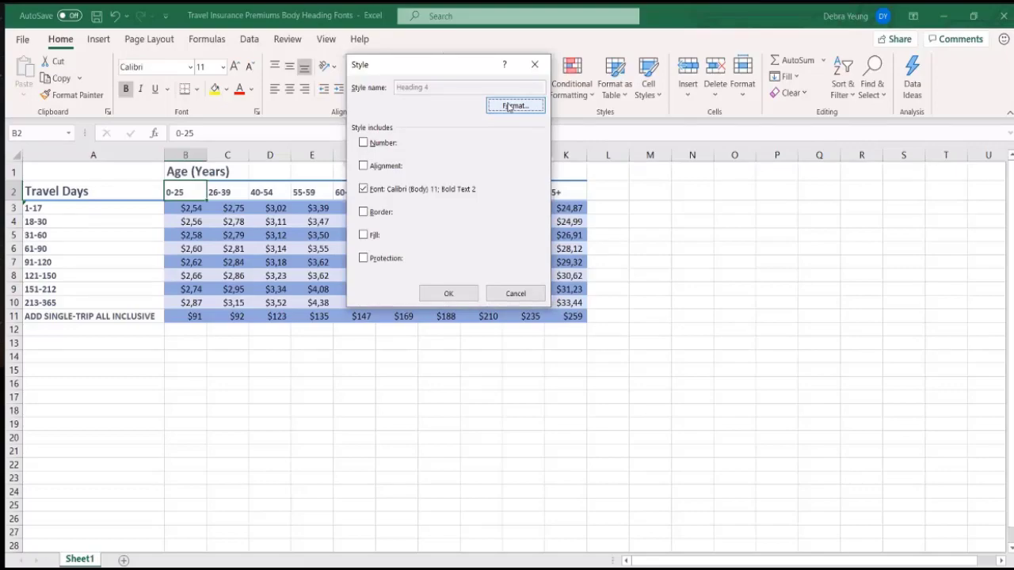
- Set Heading 4's font to 16 pt Bold Italic so the age headers and travel-day labels enlarge
left_click(510, 107)
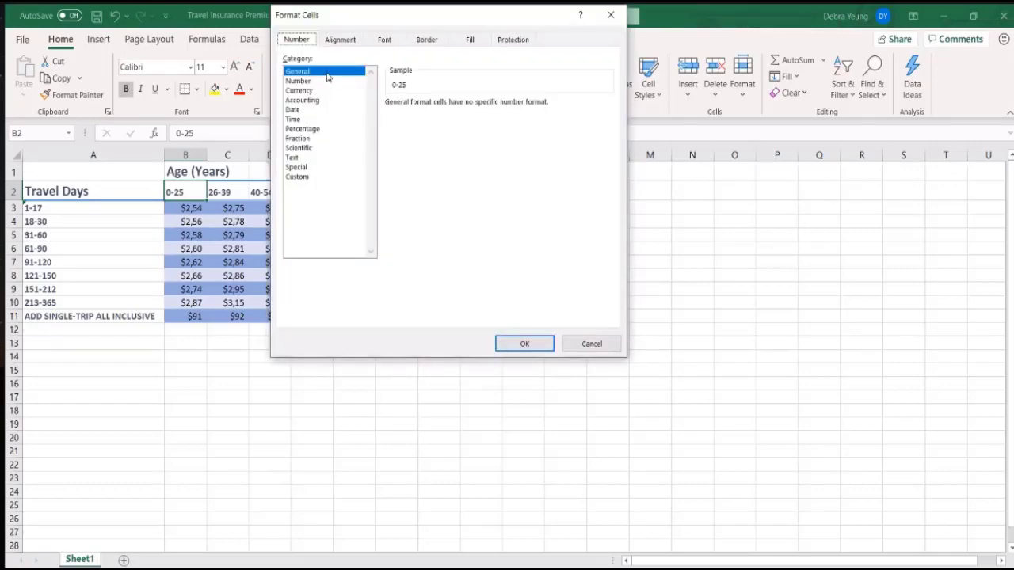
left_click(387, 41)
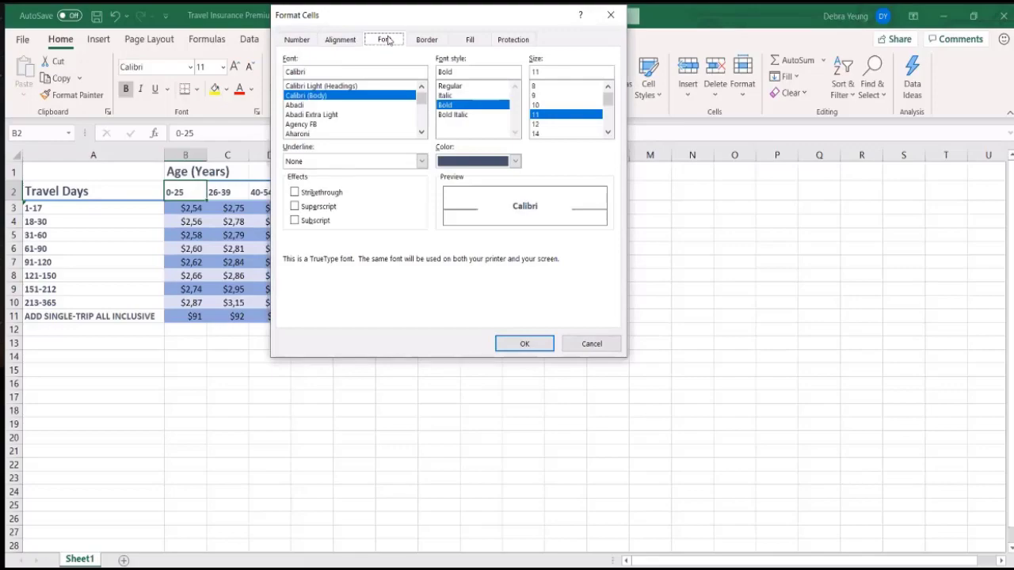
scroll(590, 103, "down", 1)
left_click(556, 116)
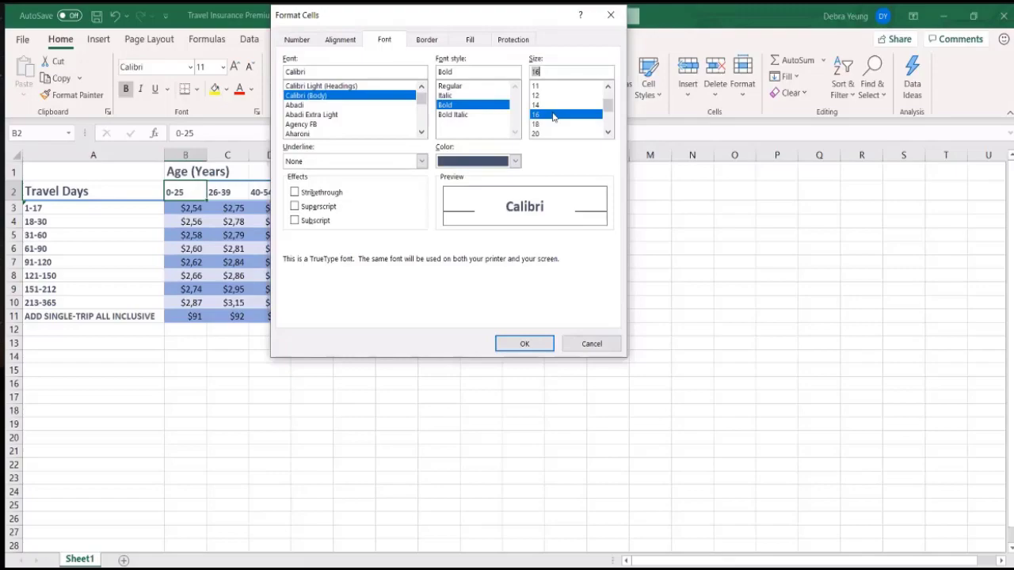
left_click(447, 115)
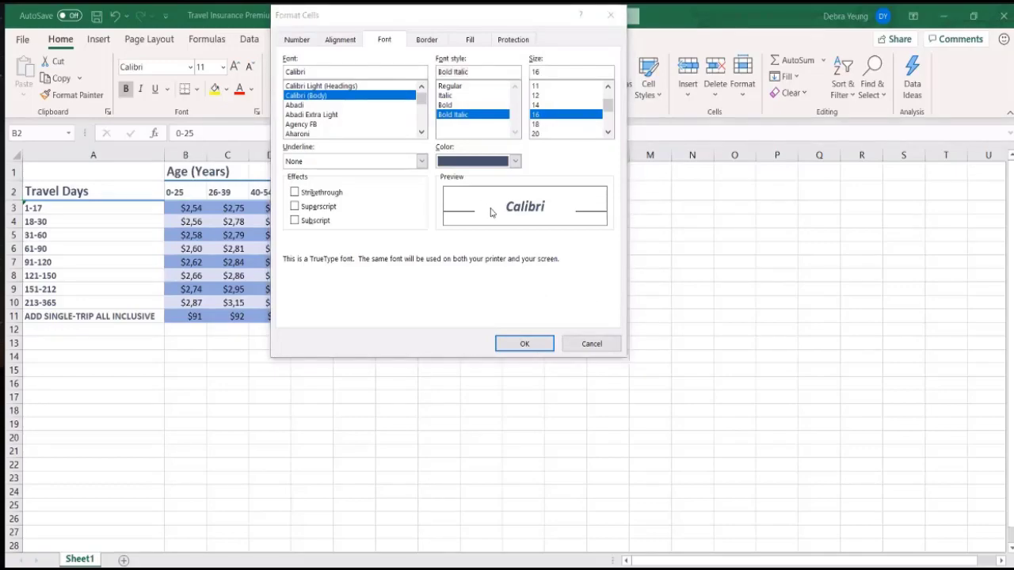
left_click(524, 345)
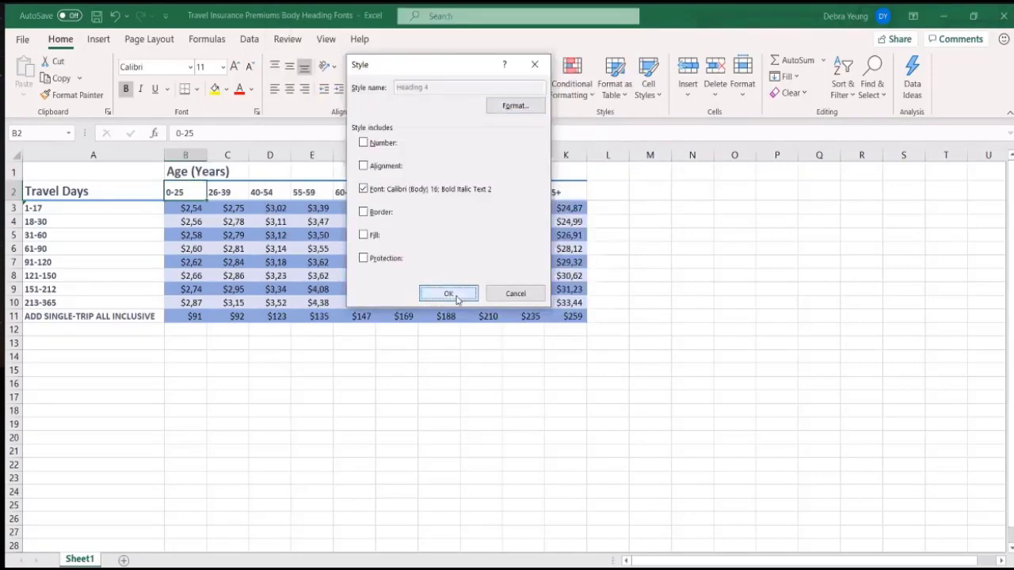
left_click(449, 294)
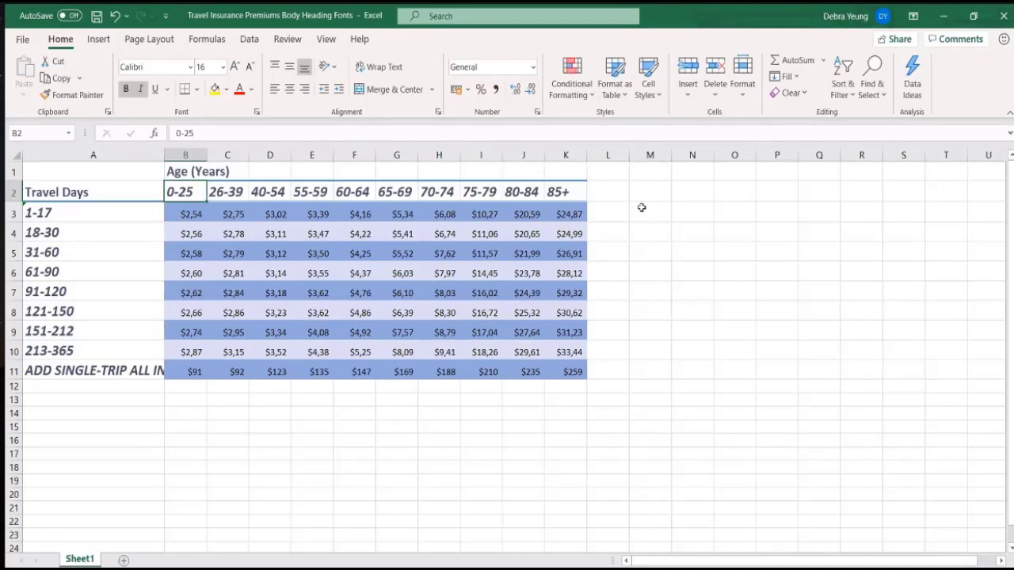
- Open the Home tab's Cell Styles gallery for the age heading cells
left_click(648, 94)
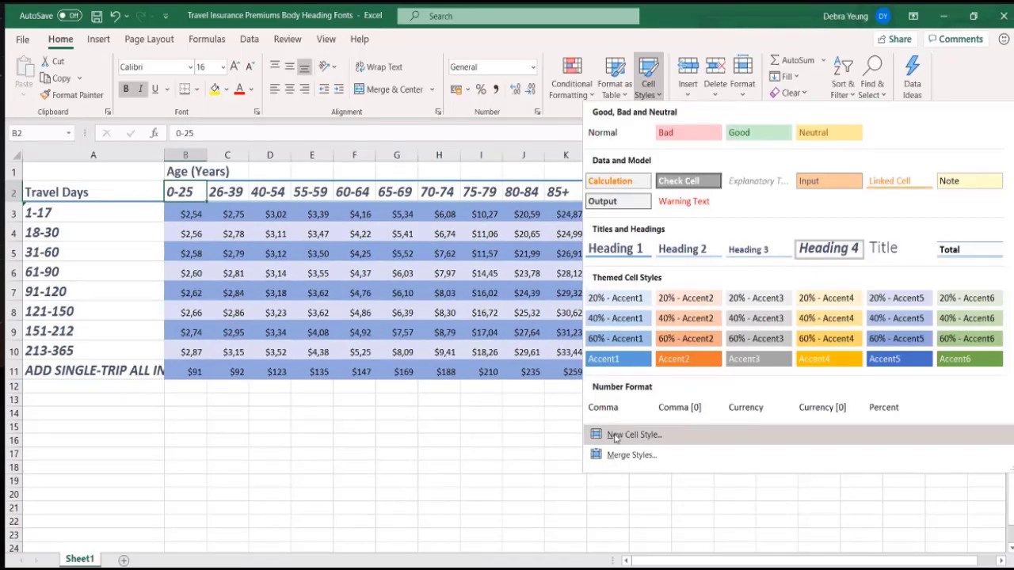
- Create a cell style named 'new title' excluding Number, Alignment, Border and Fill
left_click(625, 435)
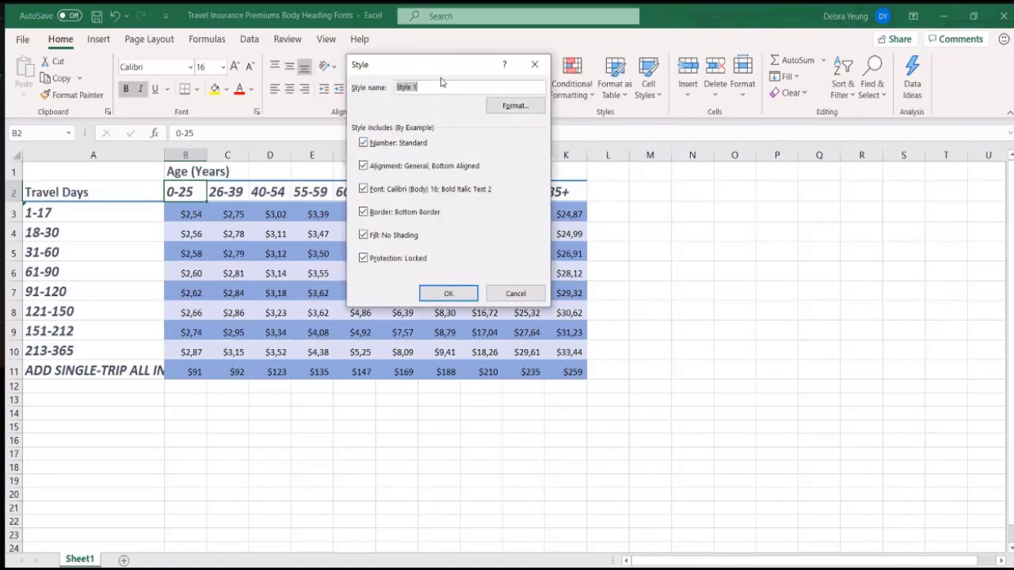
type("Deb")
key("BackSpace")
key("BackSpace")
key("BackSpace")
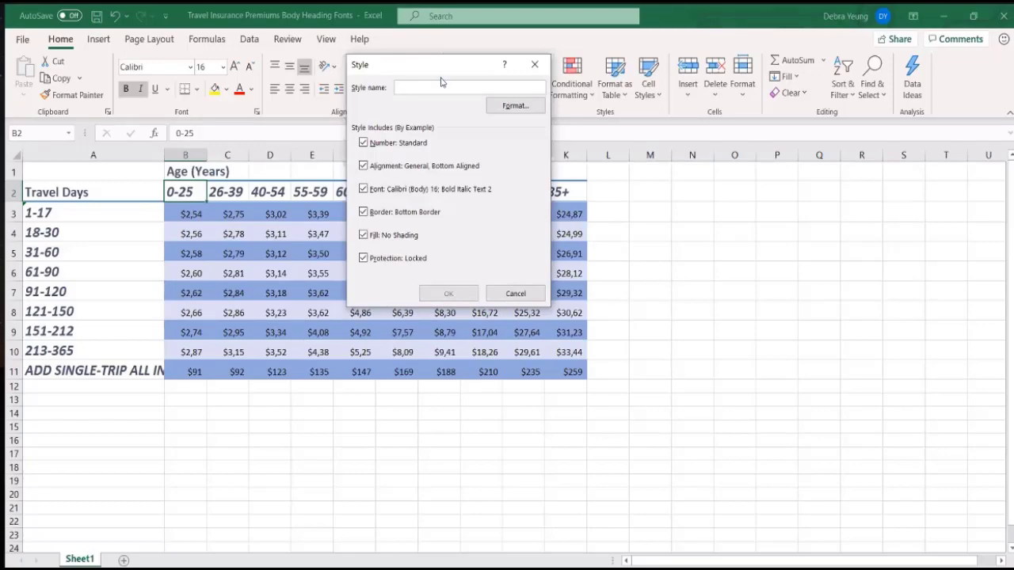
type("new titl")
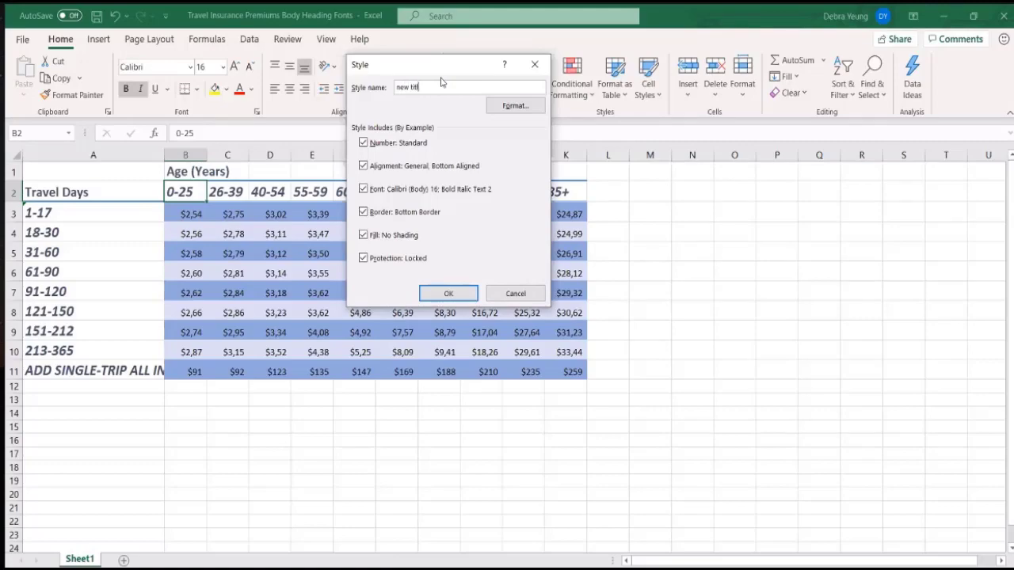
type("e")
left_click(364, 166)
left_click(364, 143)
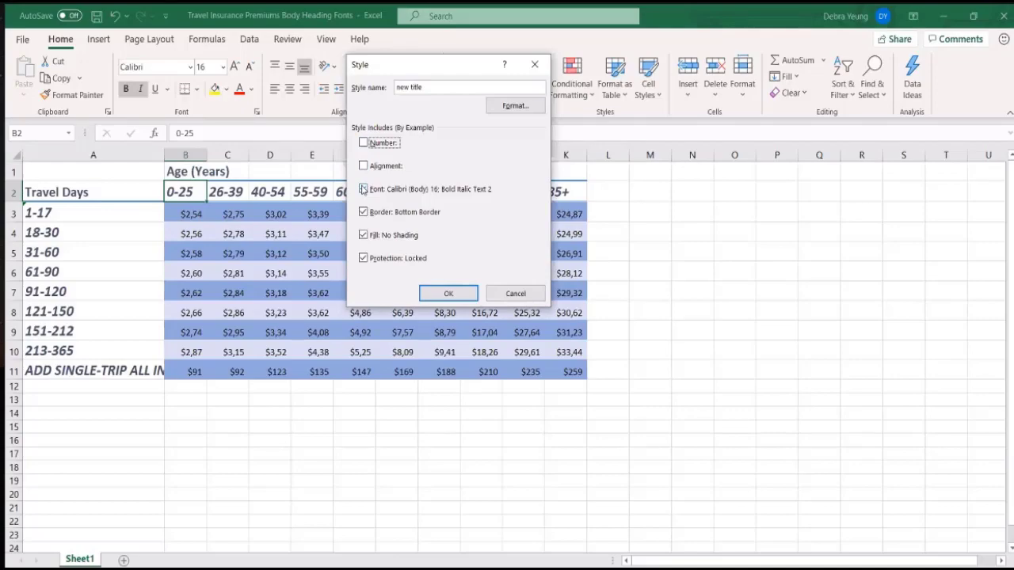
left_click(364, 217)
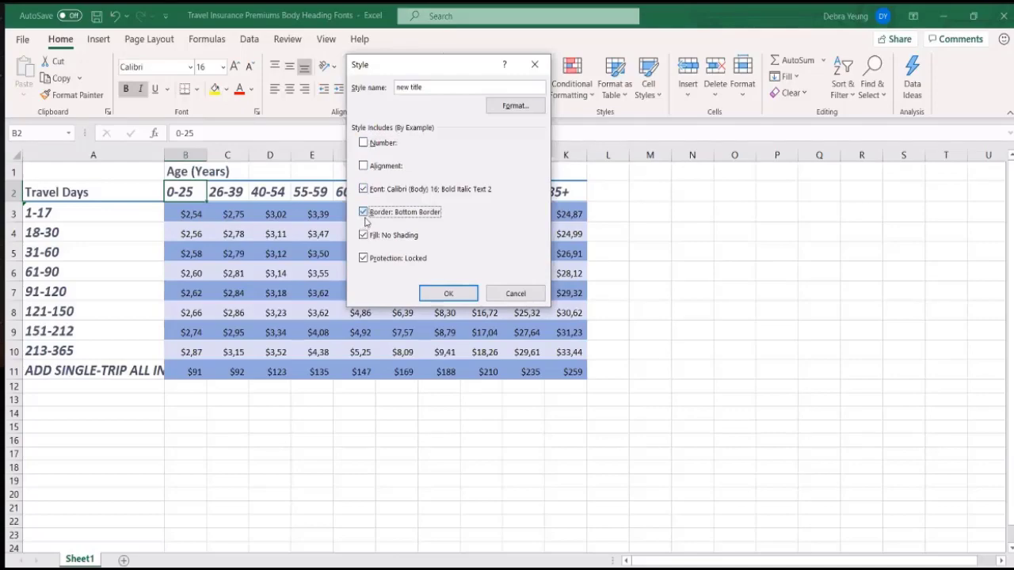
left_click(364, 235)
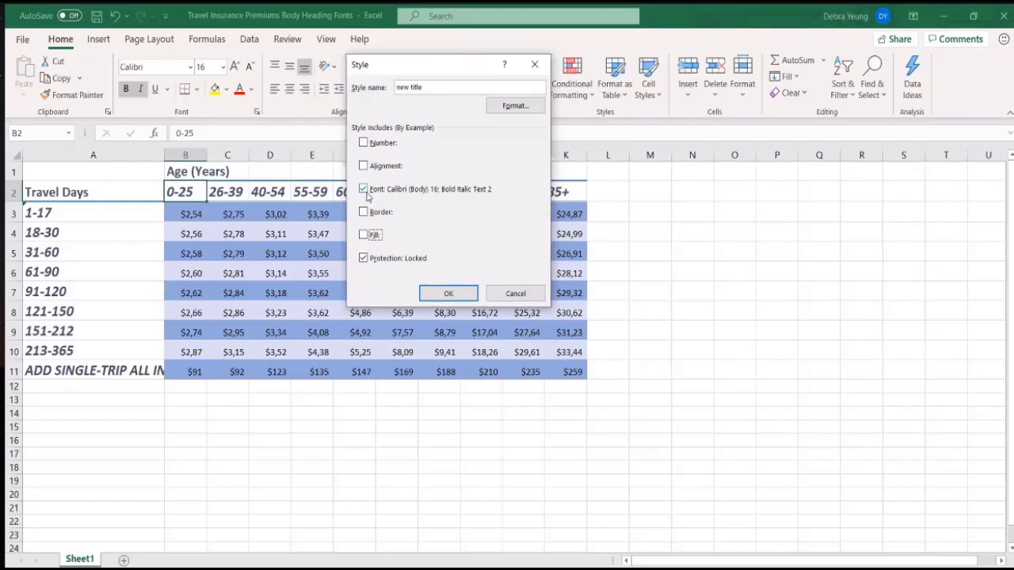
left_click(511, 109)
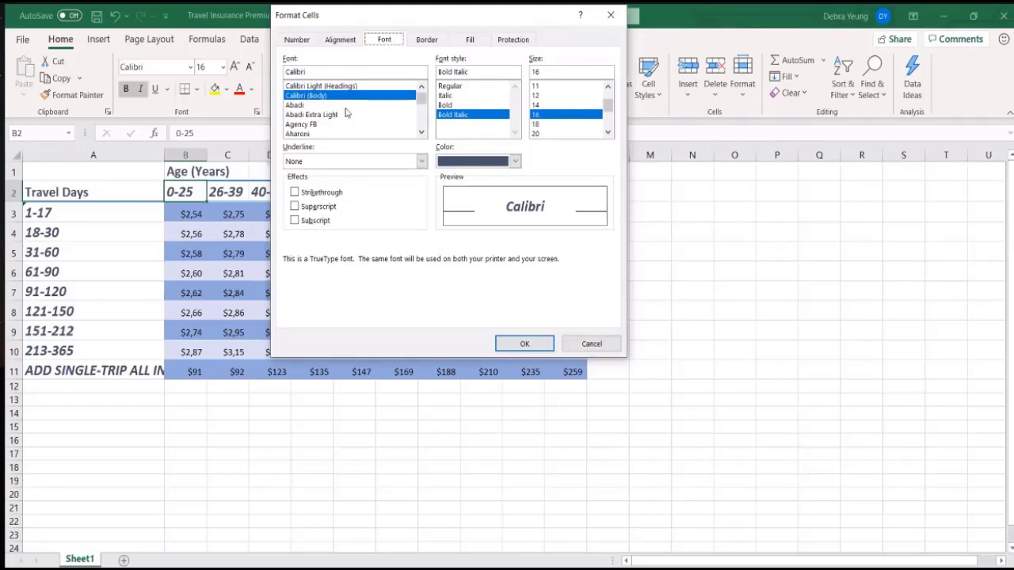
- Choose Times New Roman as the new title style's font
left_click(322, 97)
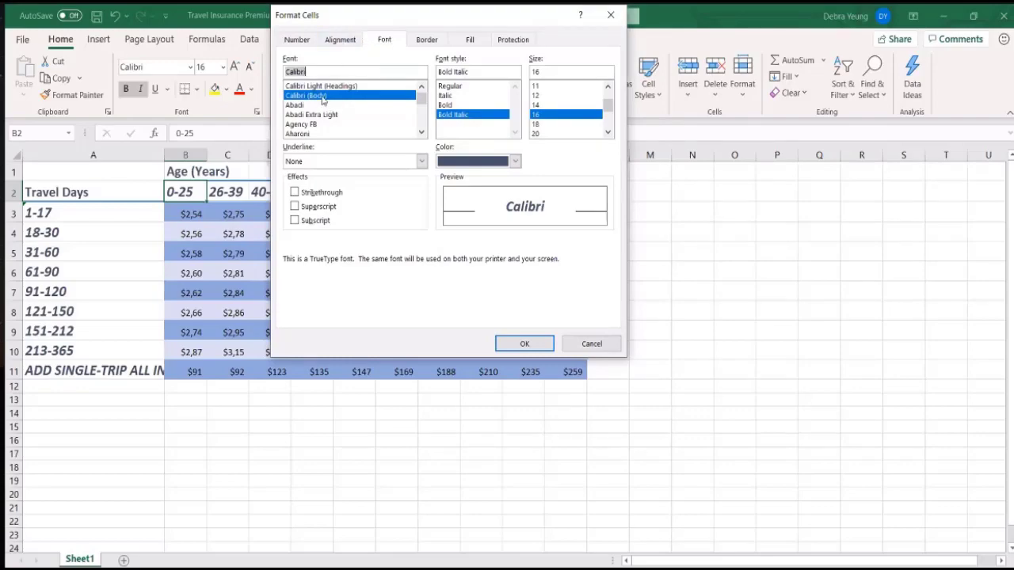
type("t")
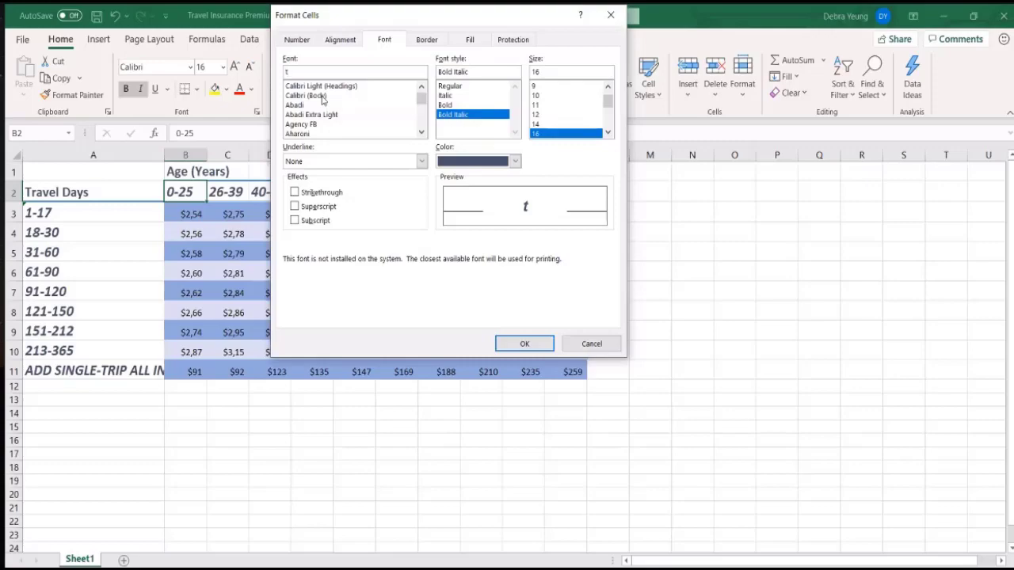
type("im")
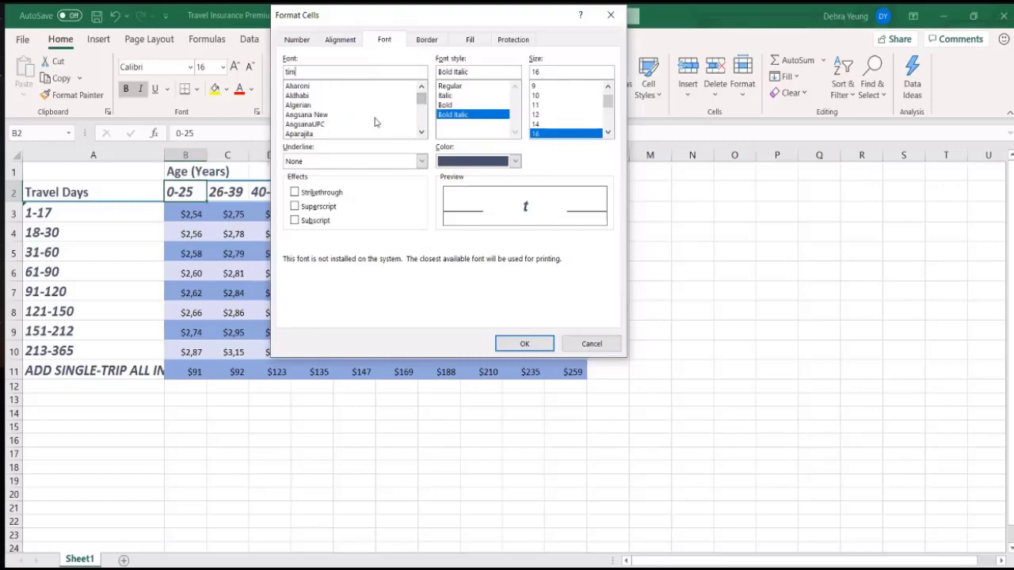
left_click_drag(424, 103, 422, 133)
scroll(372, 120, "up", 7)
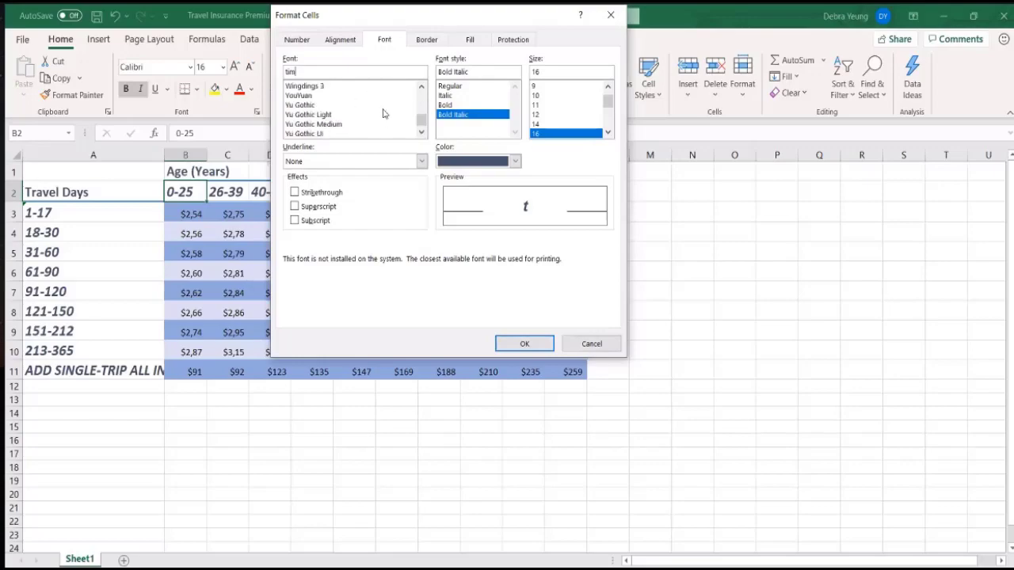
scroll(368, 119, "up", 6)
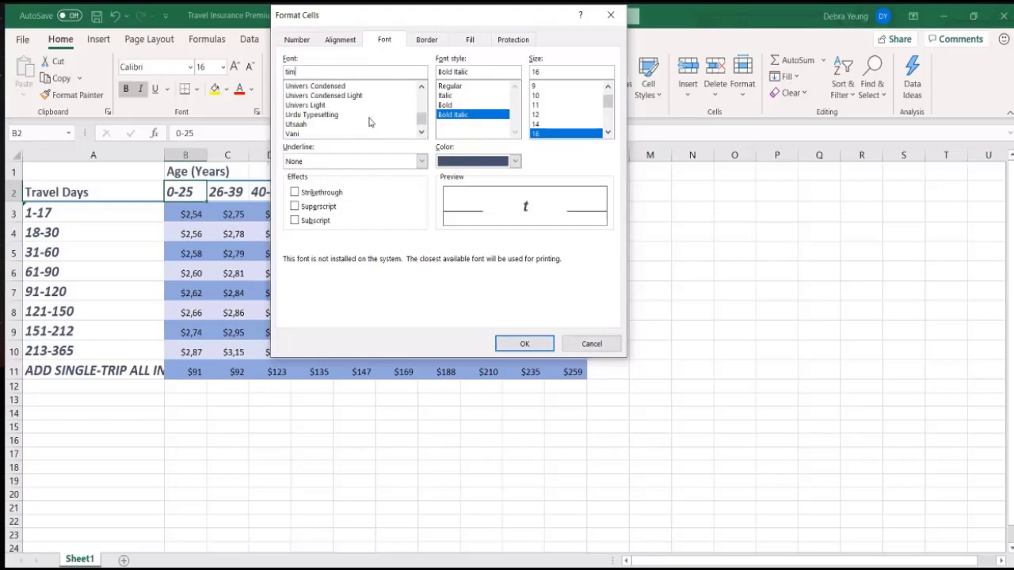
scroll(357, 119, "up", 4)
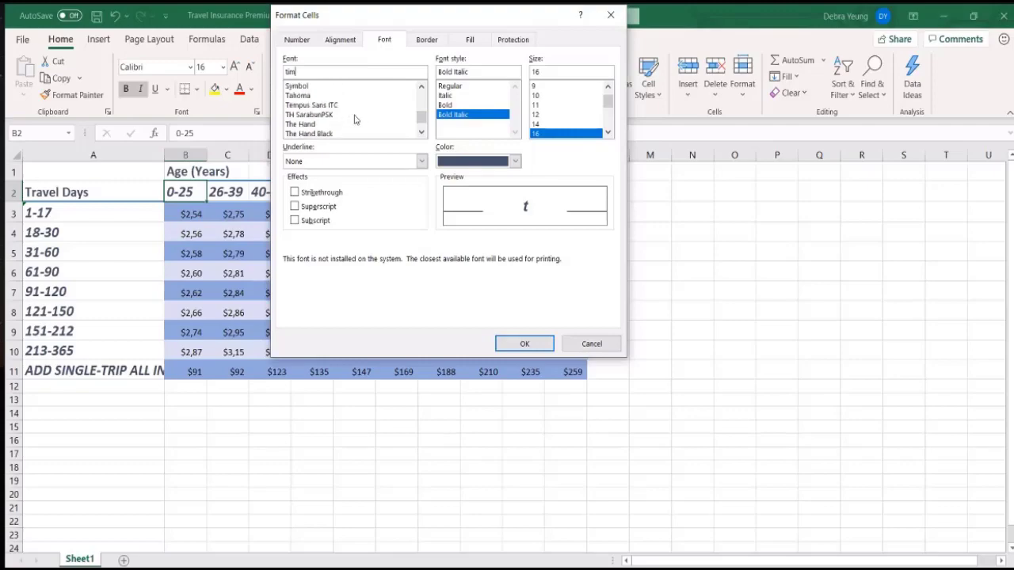
scroll(355, 119, "up", 1)
scroll(355, 119, "down", 1)
scroll(323, 108, "down", 1)
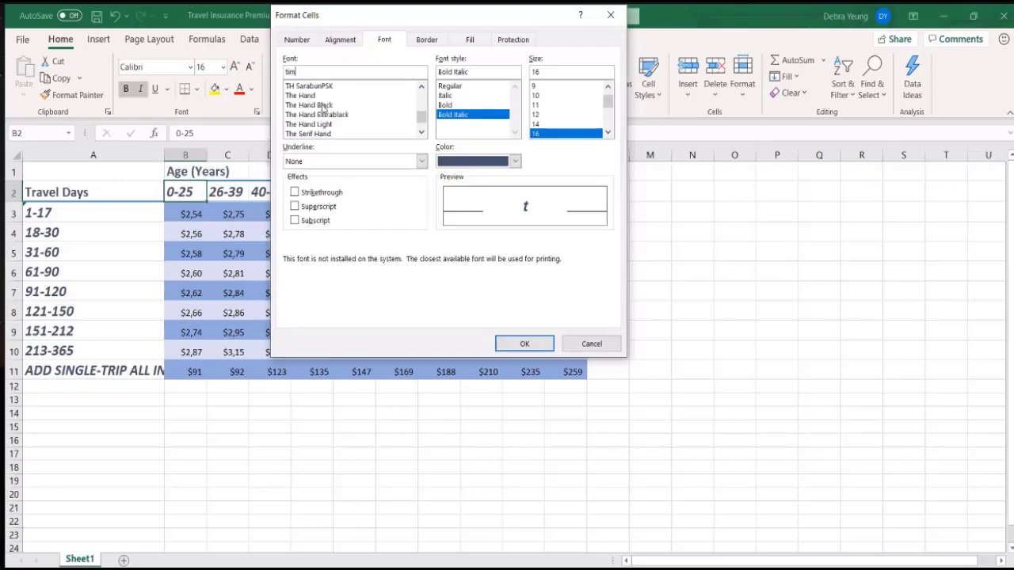
scroll(322, 109, "down", 1)
scroll(323, 114, "down", 2)
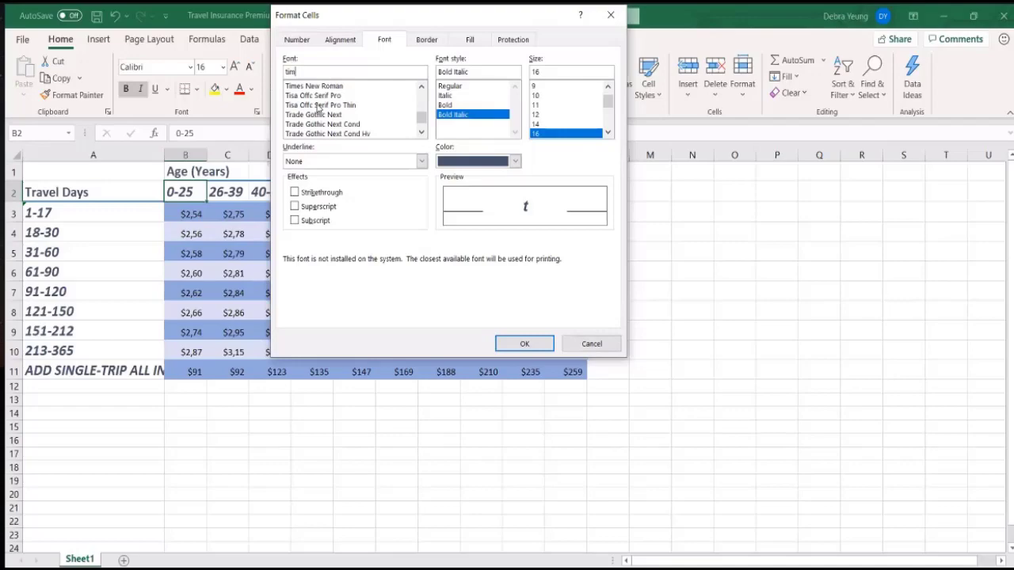
left_click(311, 86)
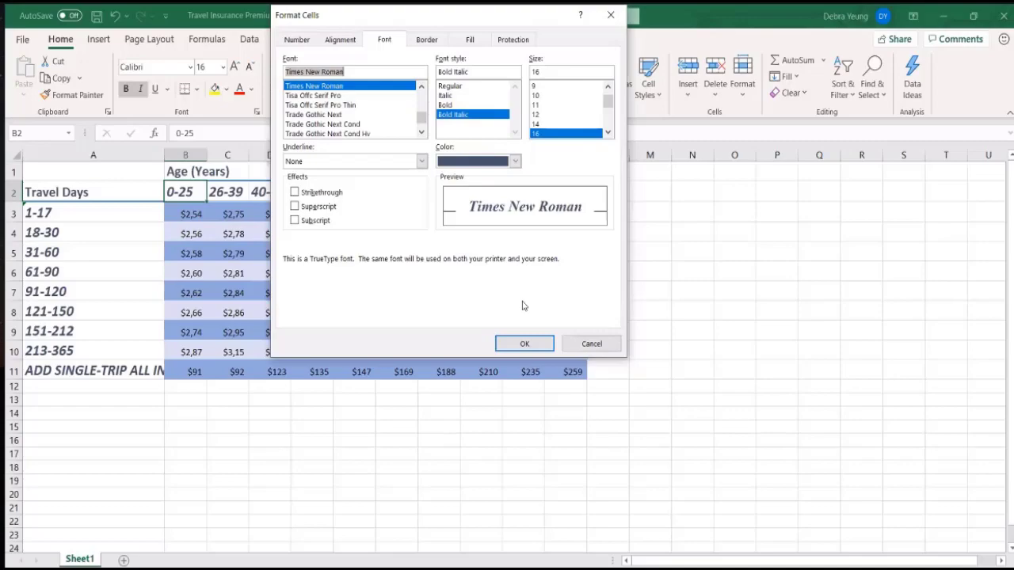
- Make the style's font Bold Italic, size 12, in black, and confirm
left_click(469, 116)
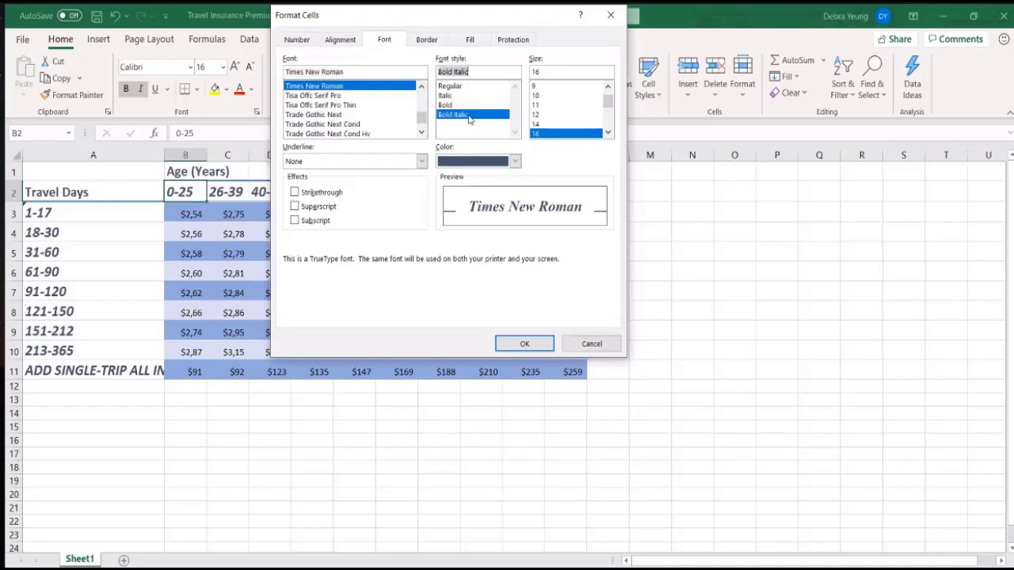
left_click(540, 115)
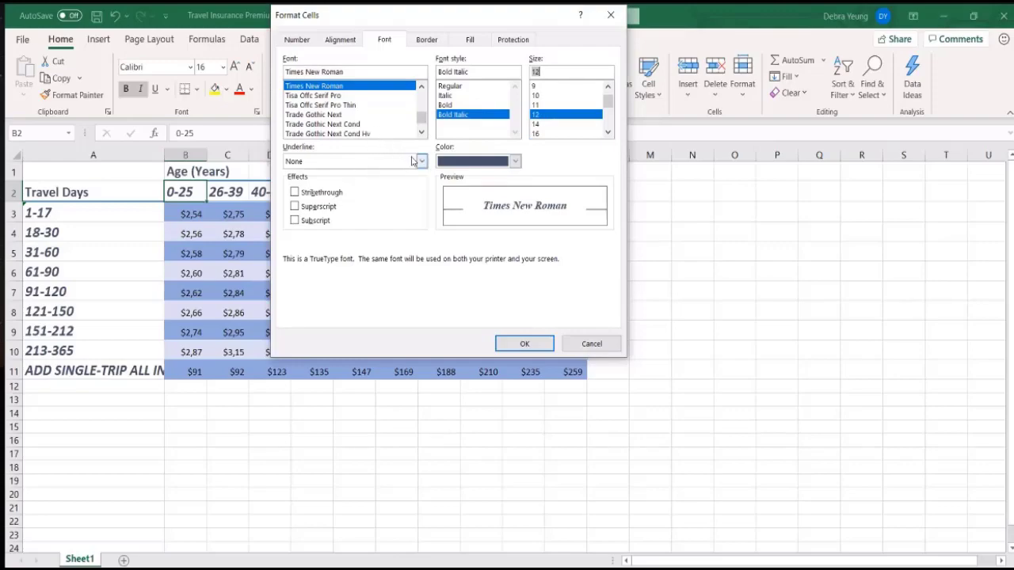
left_click(513, 161)
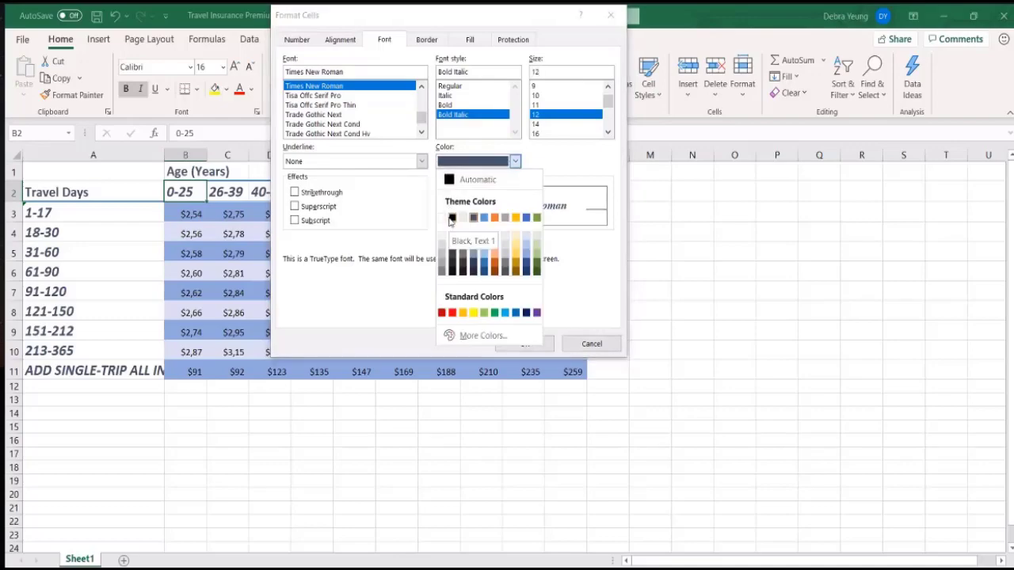
left_click(451, 219)
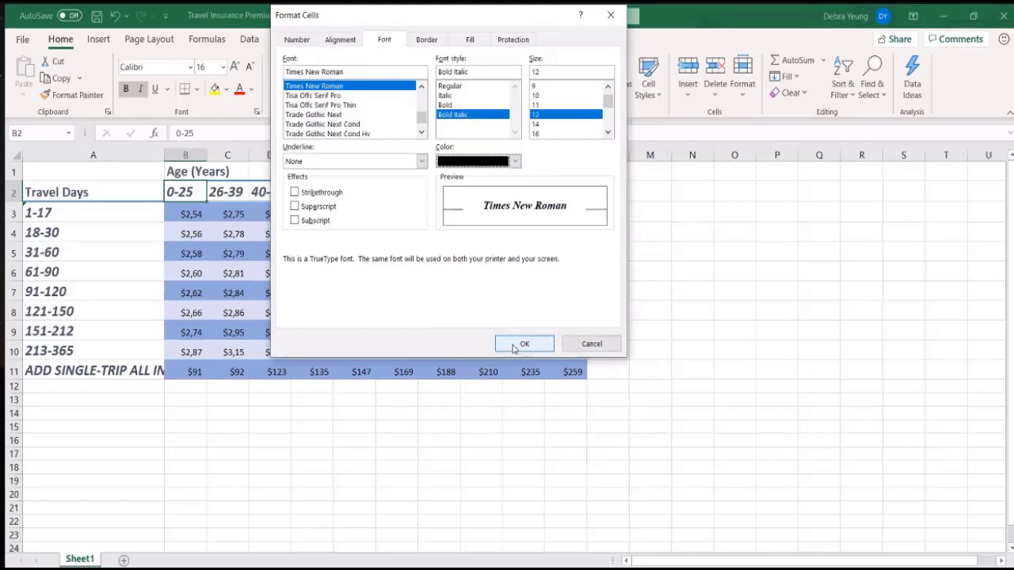
left_click(513, 349)
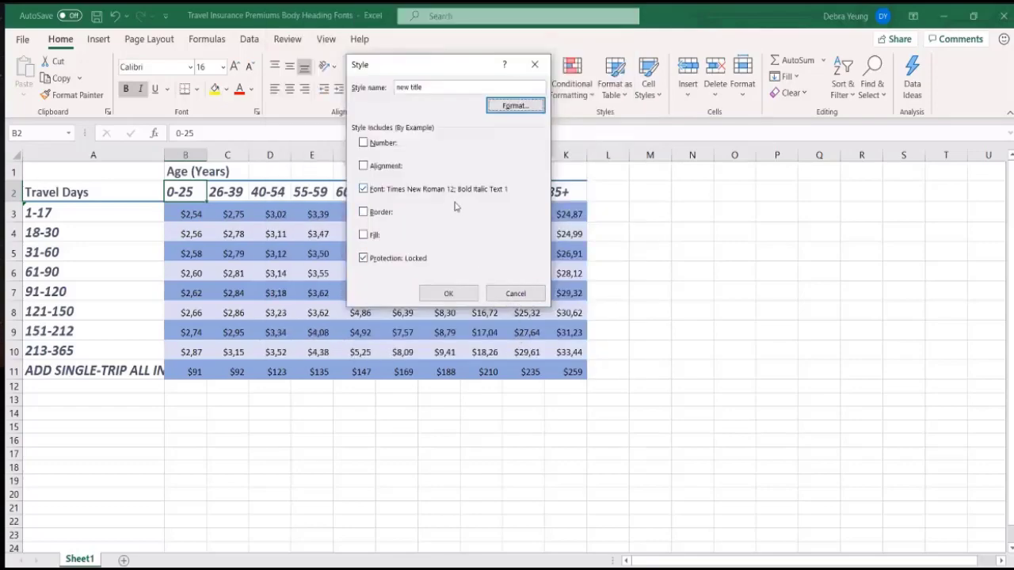
- Save the new title style and select the row 1 heading cells from B1 across
left_click(437, 294)
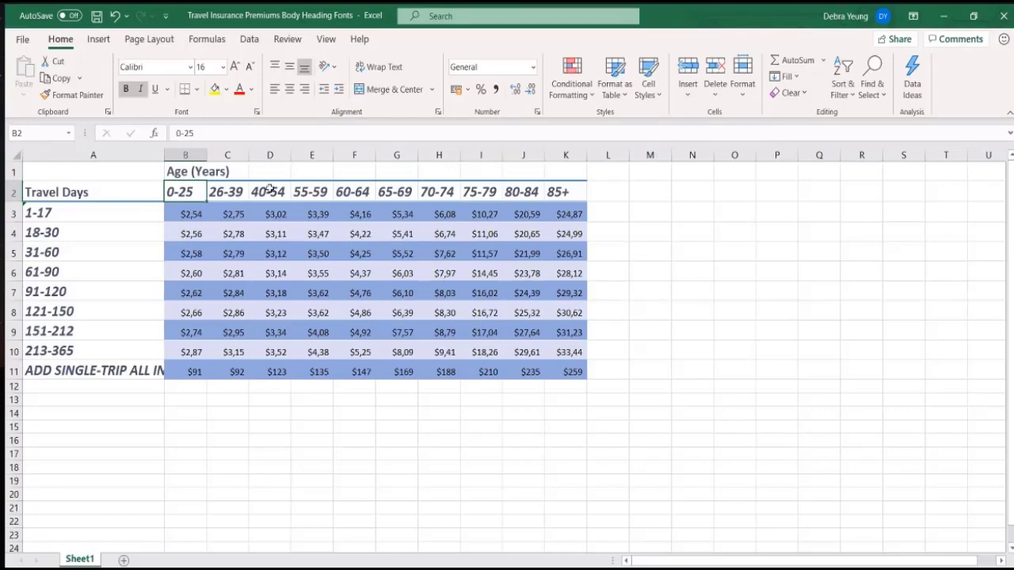
left_click_drag(189, 171, 549, 168)
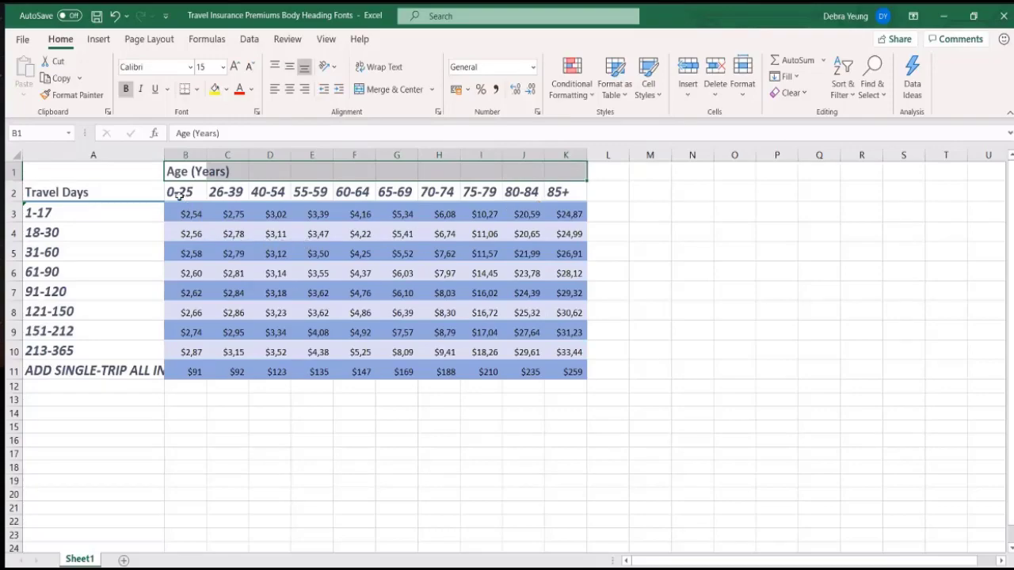
- Apply the custom 'new title' cell style to the Age (Years) heading in row 1
left_click(650, 97)
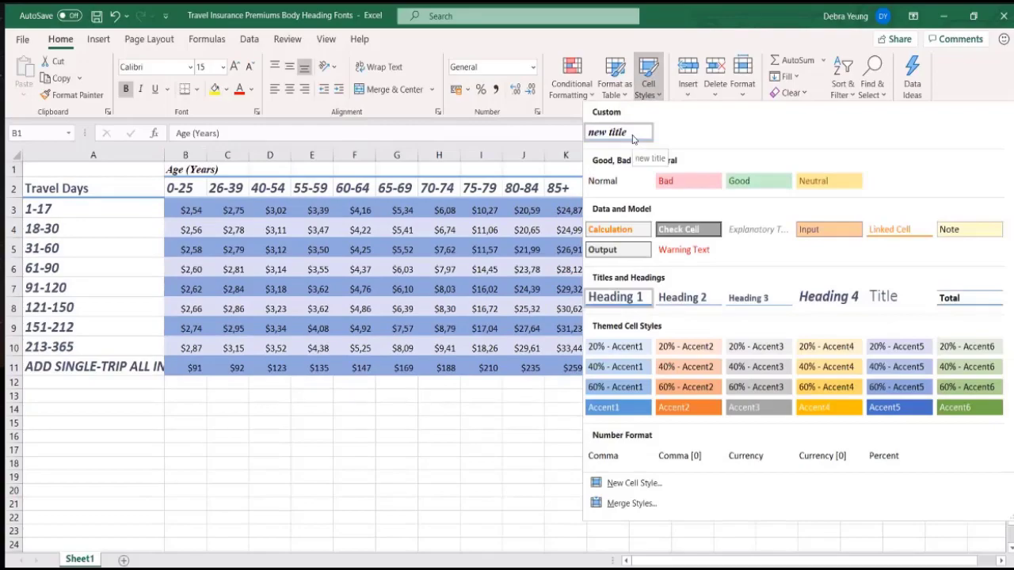
left_click(632, 139)
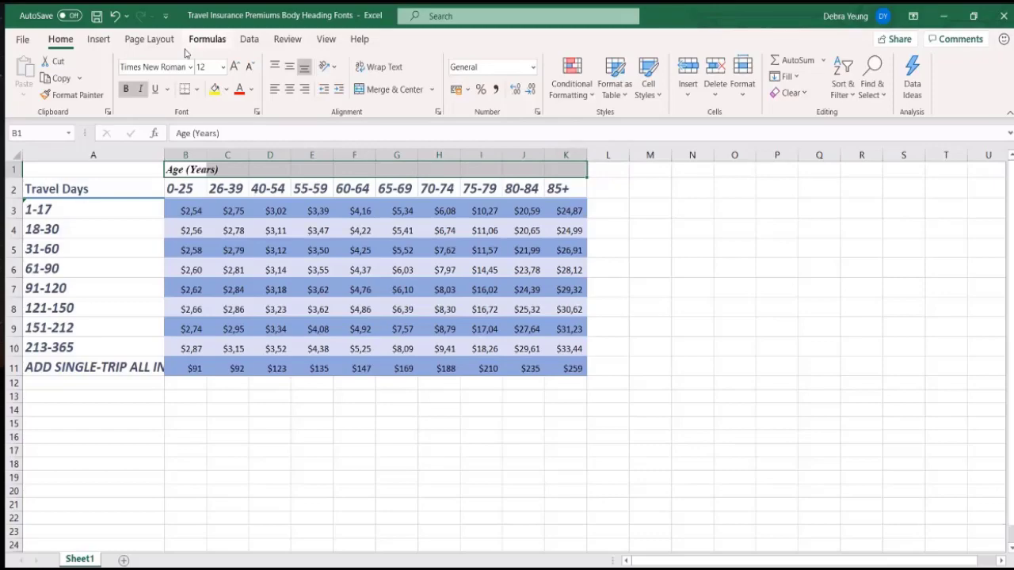
left_click(23, 41)
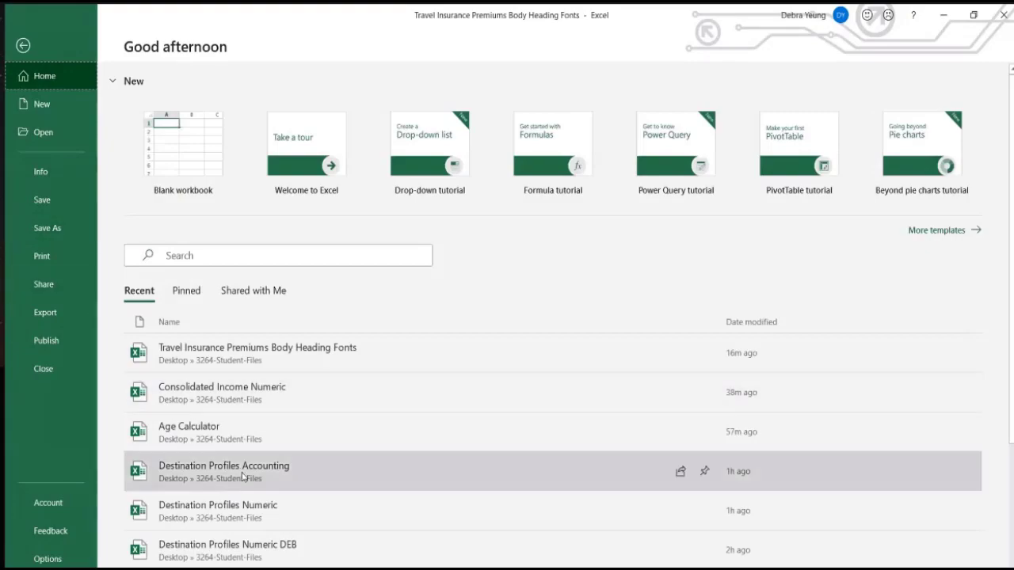
left_click(23, 45)
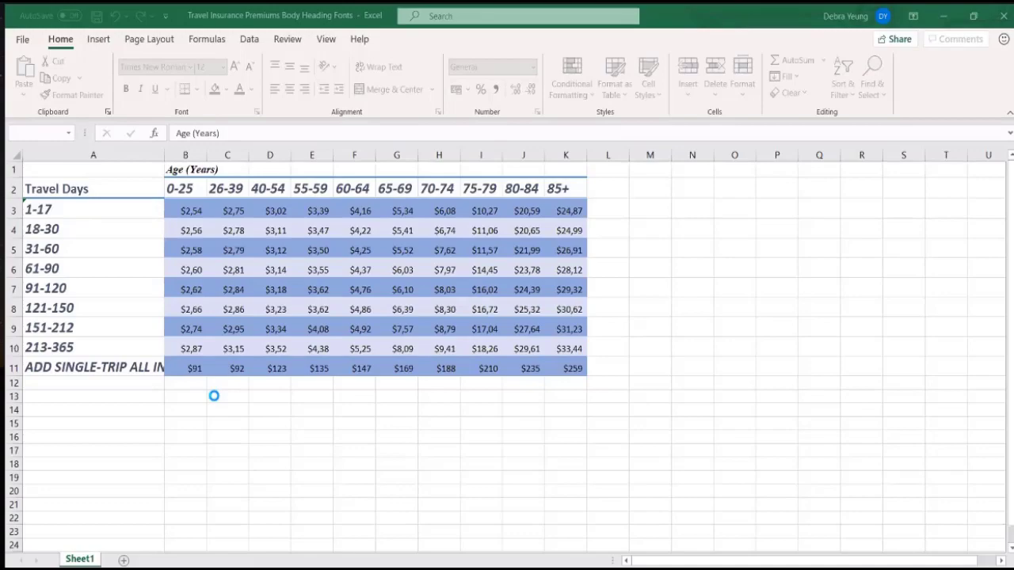
key("alt+h")
key("h")
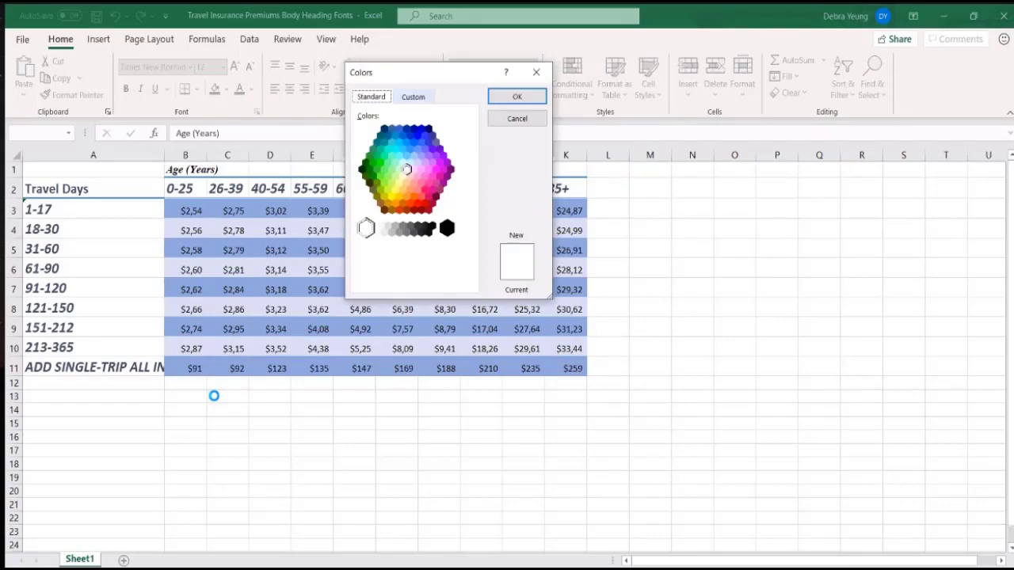
key("ctrl+Tab")
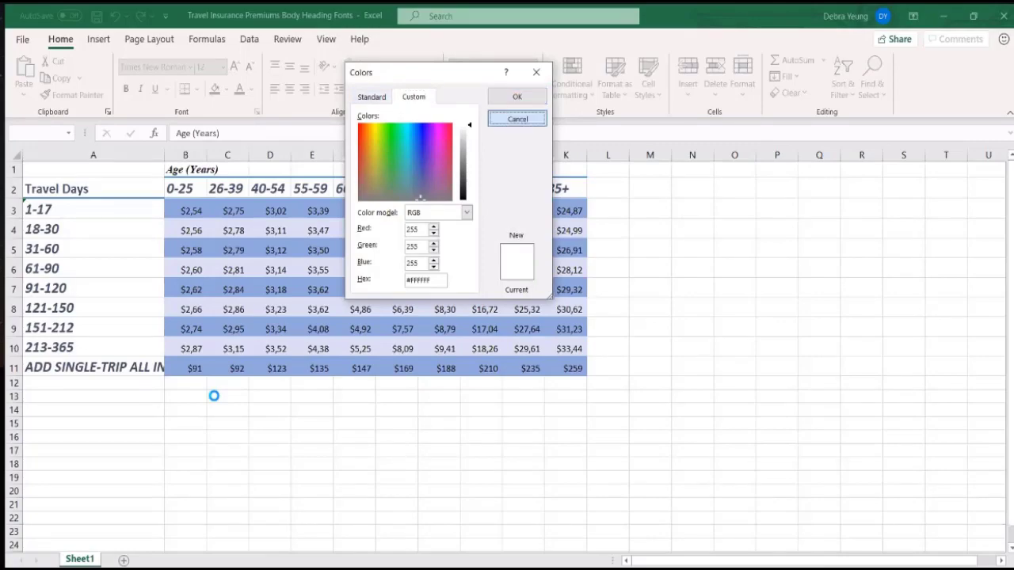
left_click(500, 121)
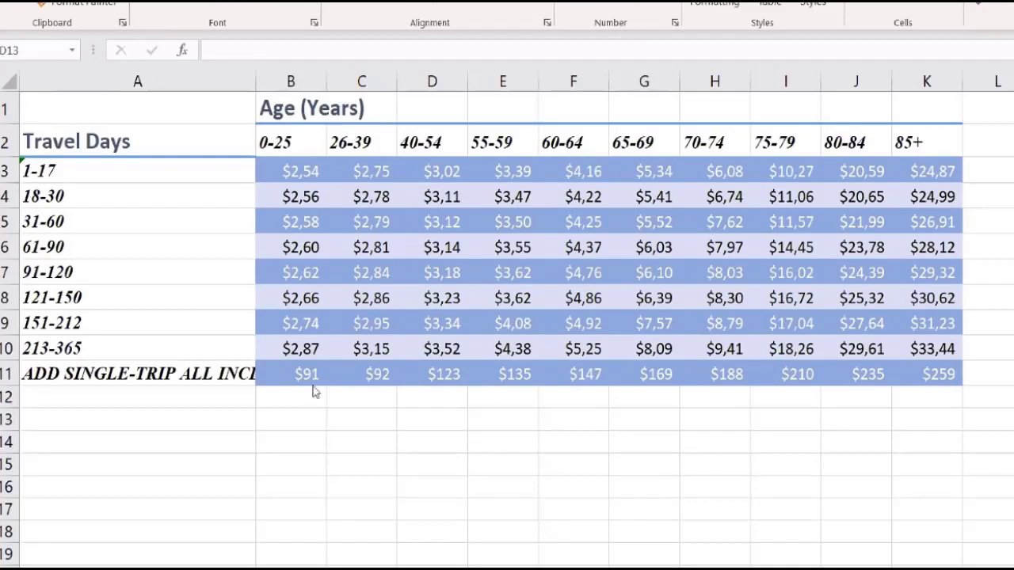
left_click(276, 6)
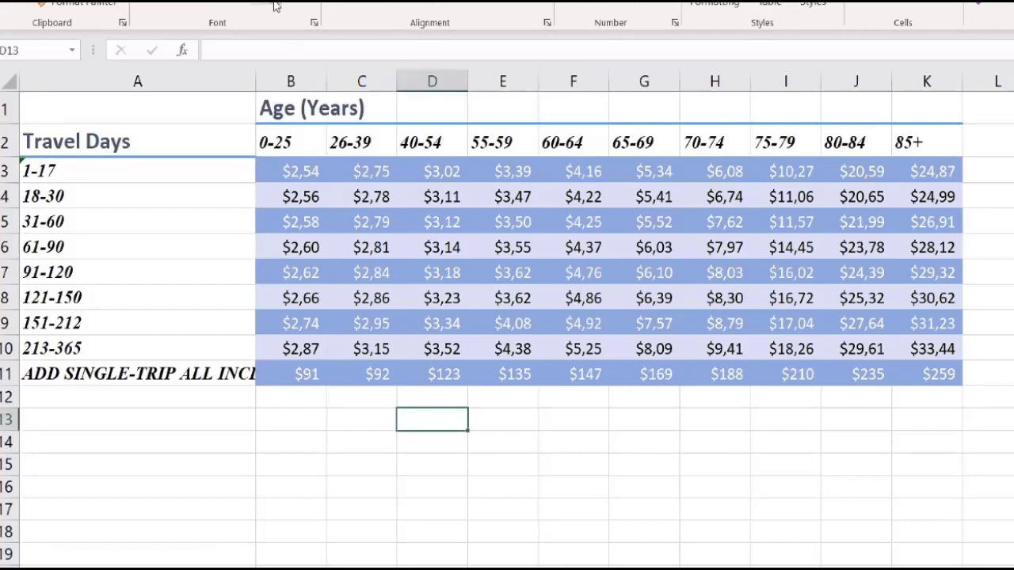
left_click(273, 11)
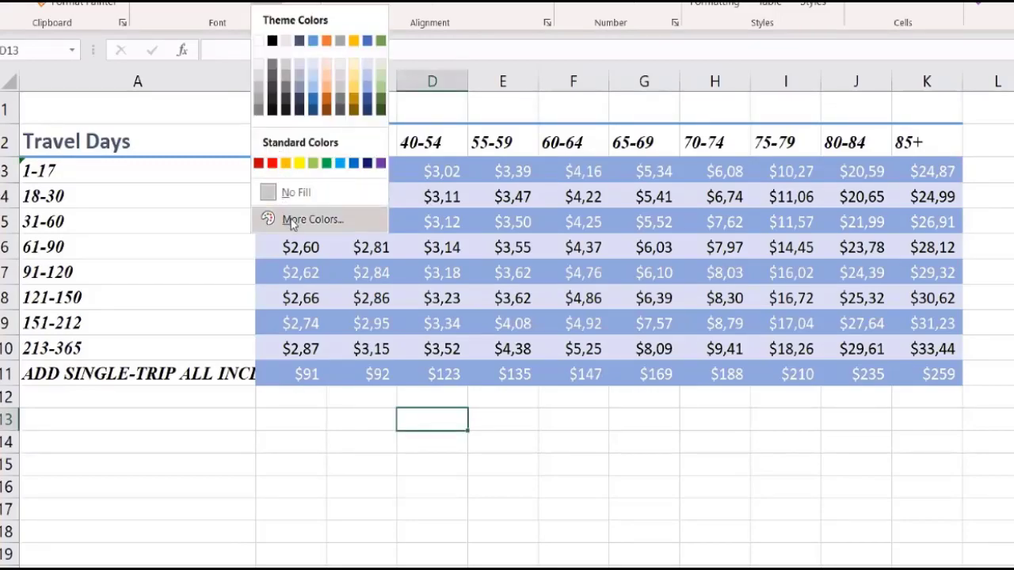
left_click(294, 222)
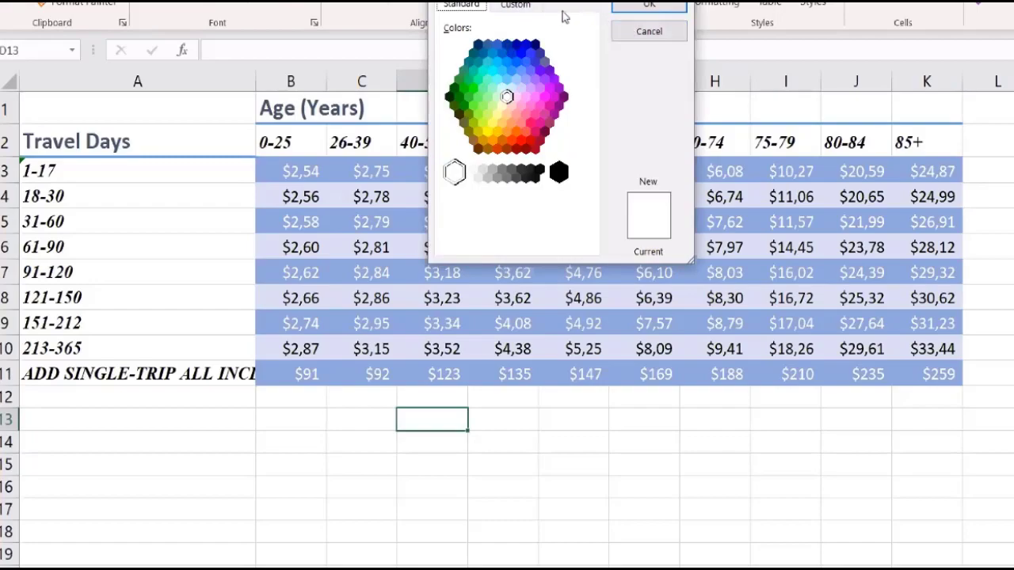
left_click(635, 33)
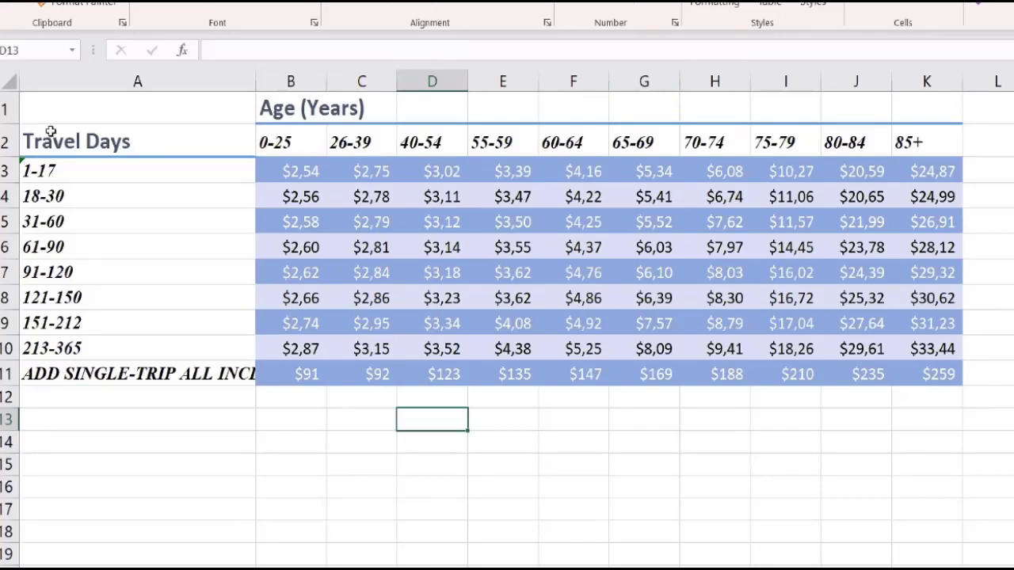
- Fill the 1-17 premium row, B3:K3, with the standard Orange colour
left_click(293, 190)
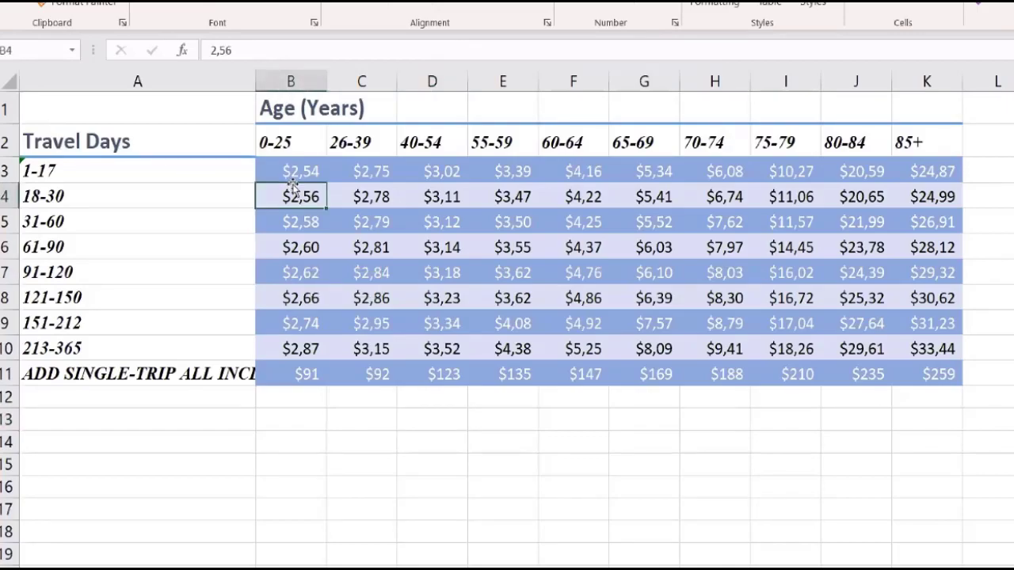
left_click(286, 168)
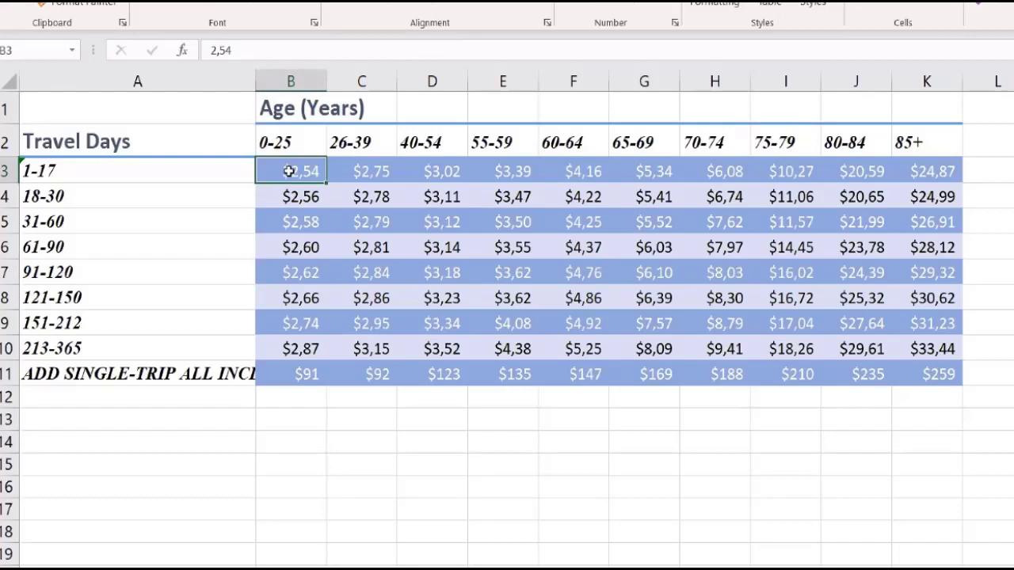
left_click_drag(290, 171, 936, 175)
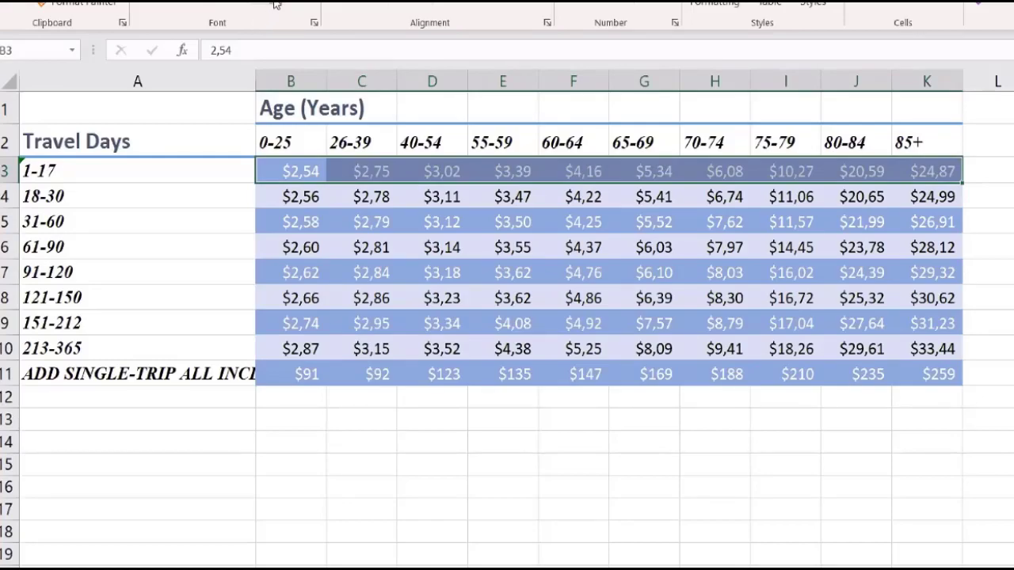
left_click(276, 5)
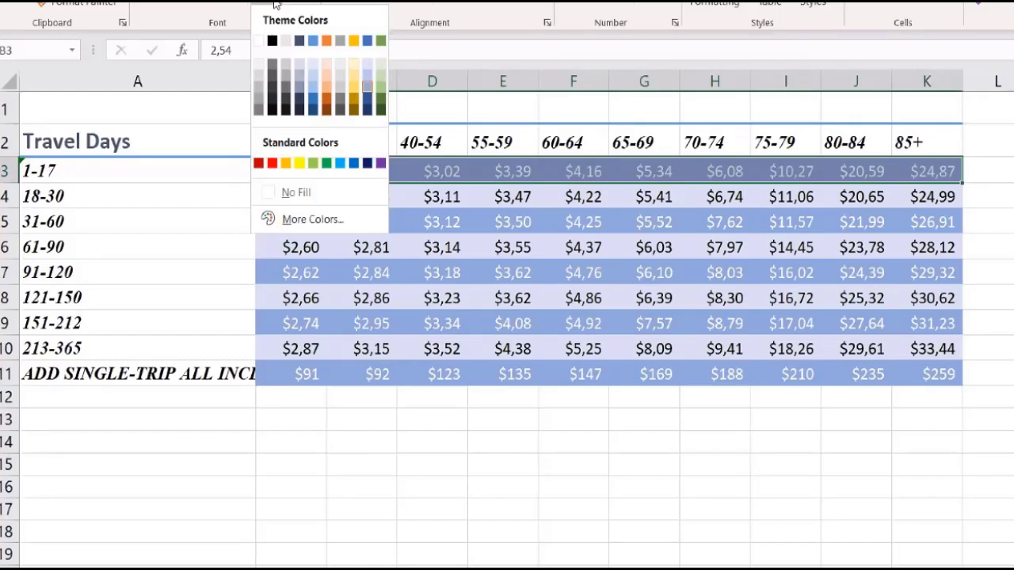
left_click(286, 164)
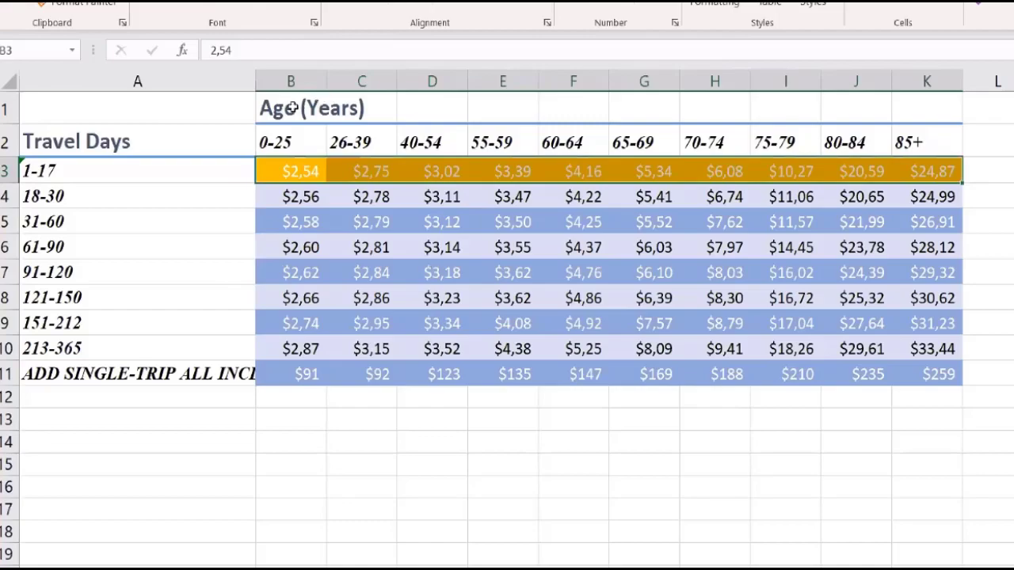
left_click(265, 225)
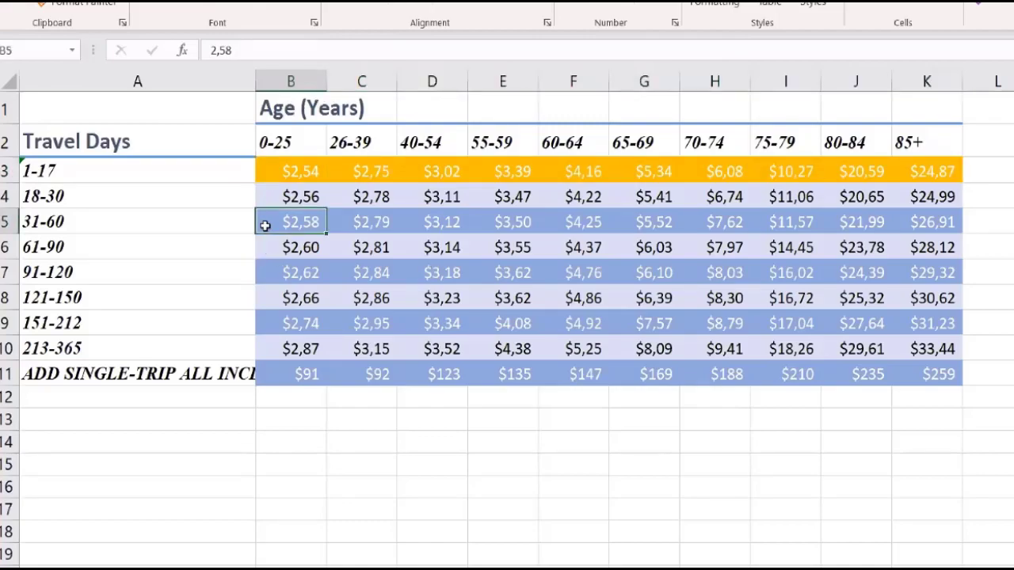
left_click_drag(266, 225, 907, 219)
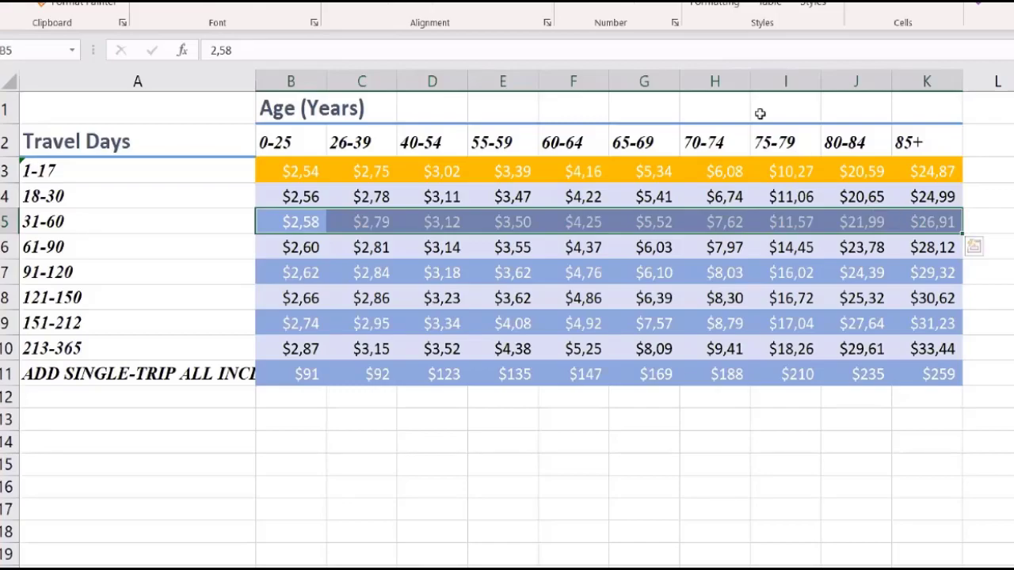
- Fill the 31-60 premium row with a custom light green (RGB 125, 237, 128)
left_click(277, 4)
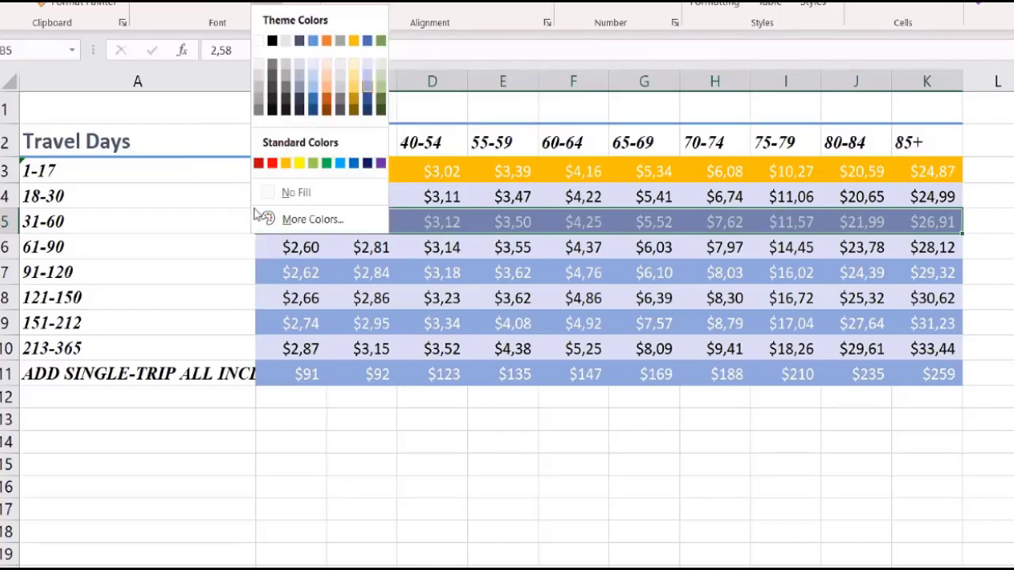
left_click(301, 219)
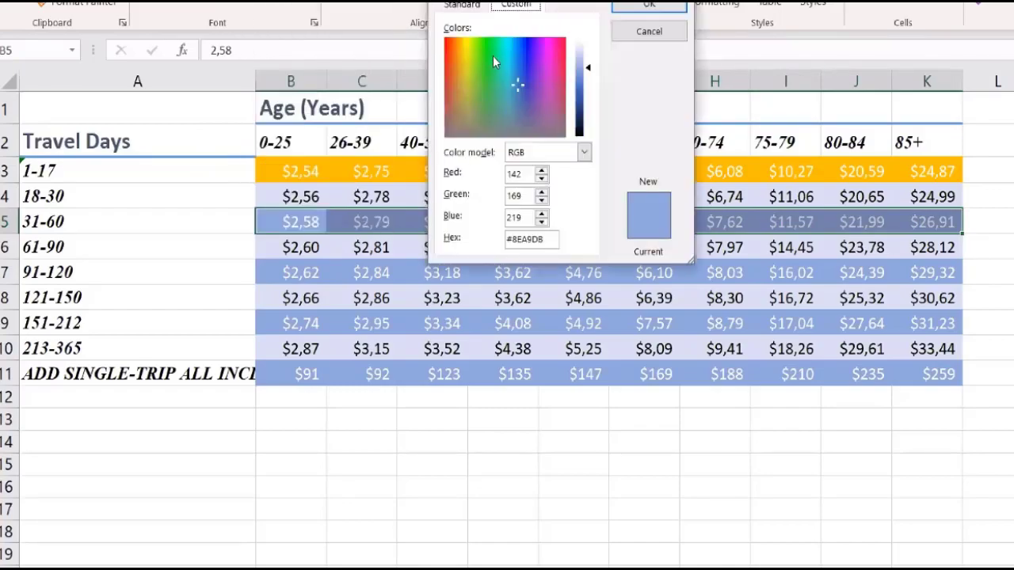
left_click(486, 61)
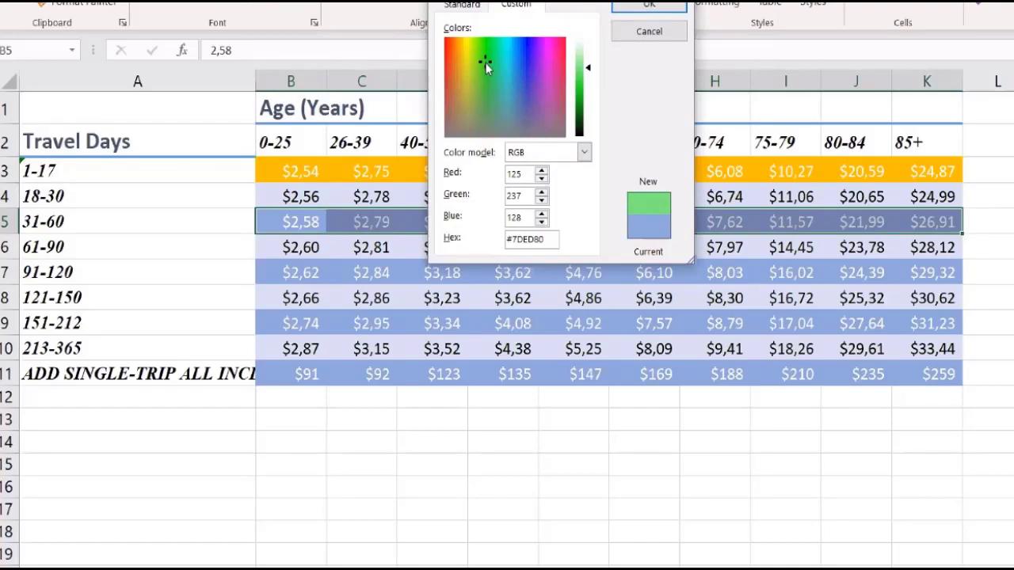
left_click(631, 11)
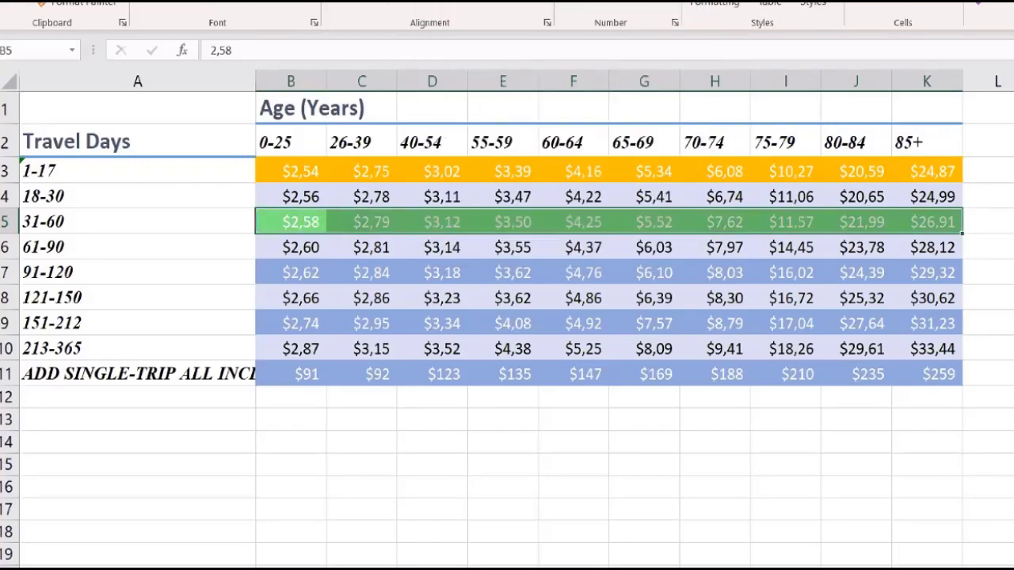
left_click(275, 2)
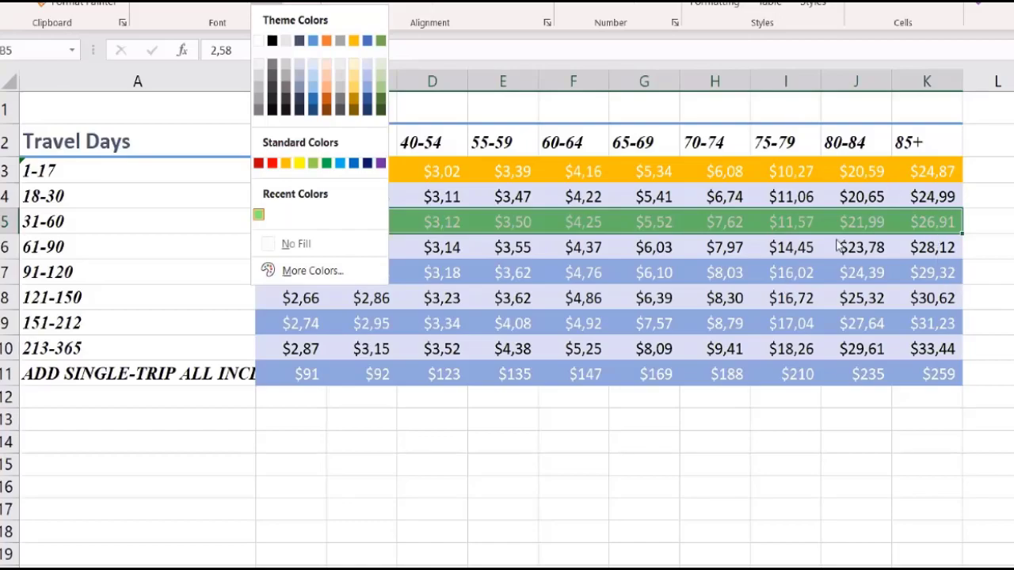
- Select the 91-120 premium row and give it a light green fill first
left_click(923, 277)
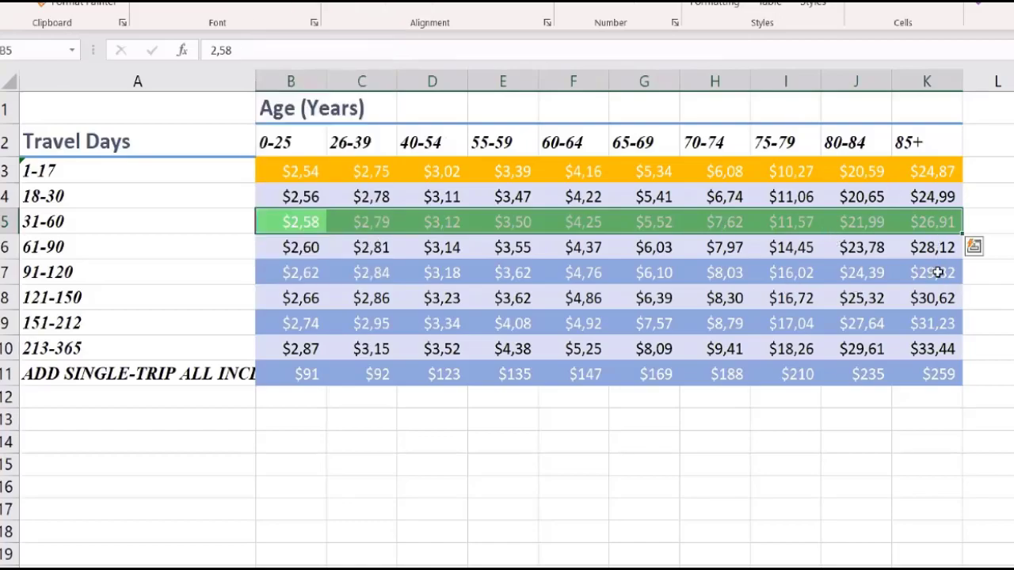
left_click_drag(938, 270, 269, 267)
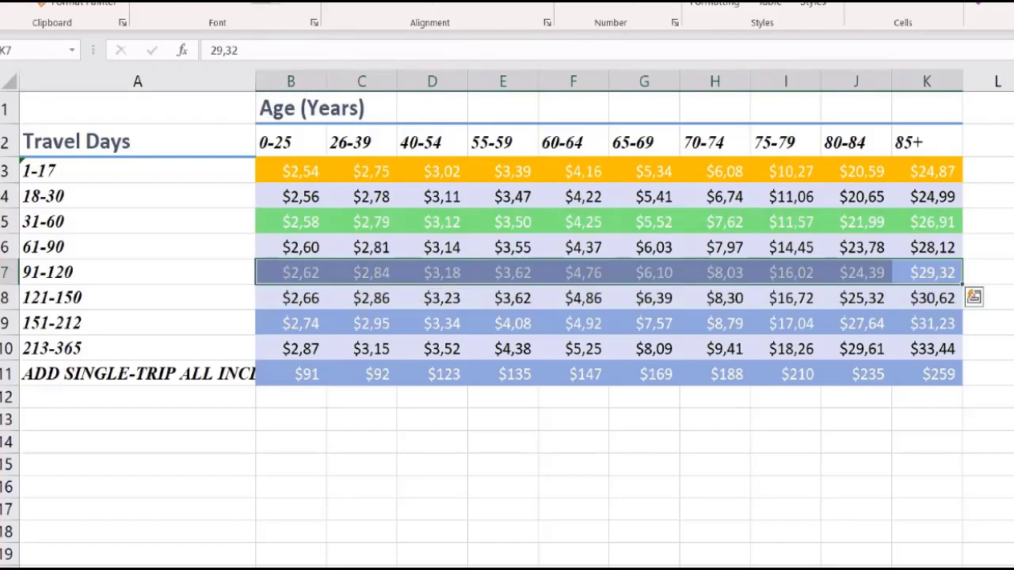
left_click(279, 4)
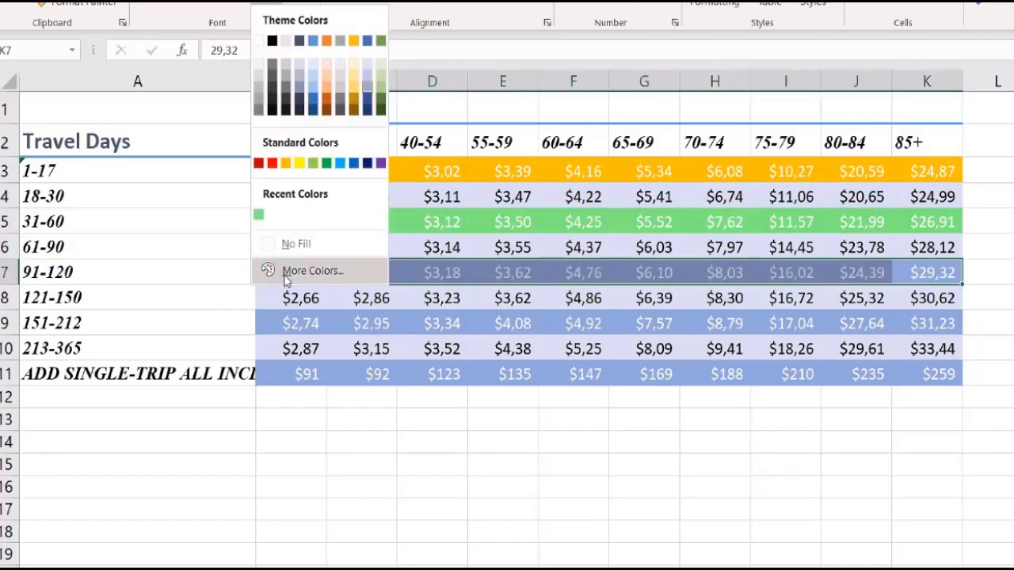
left_click(309, 271)
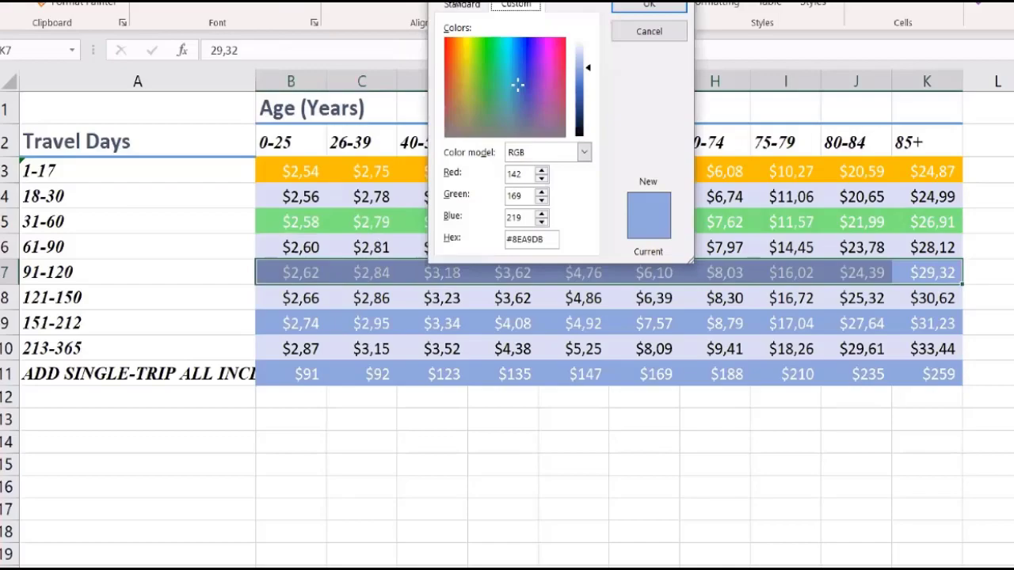
left_click(456, 6)
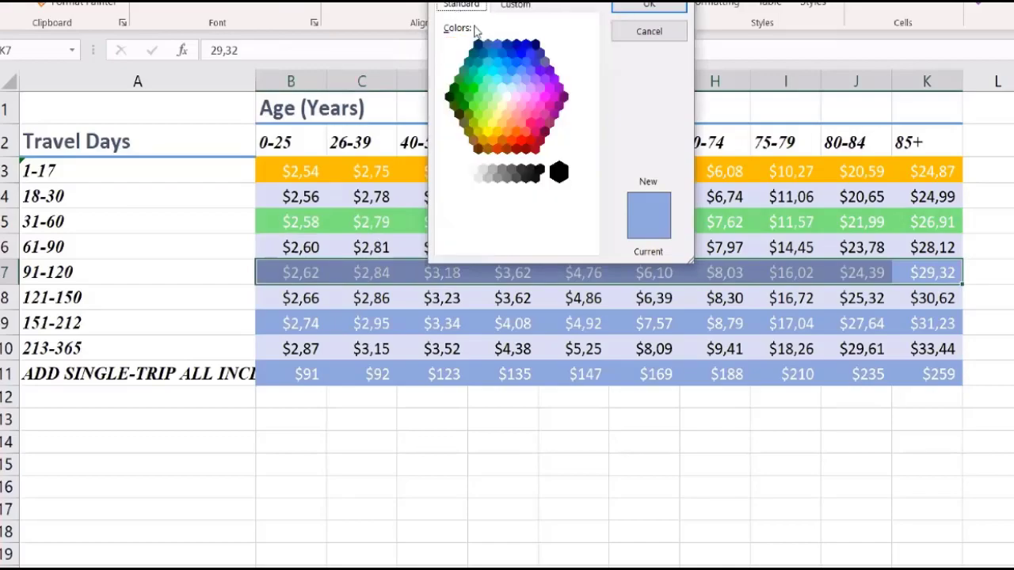
left_click(482, 89)
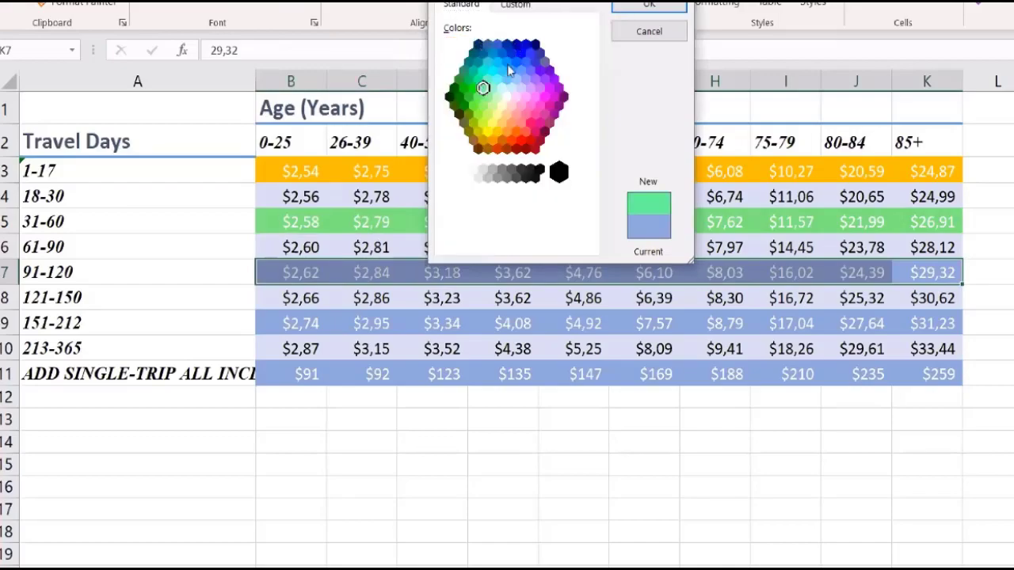
left_click(650, 6)
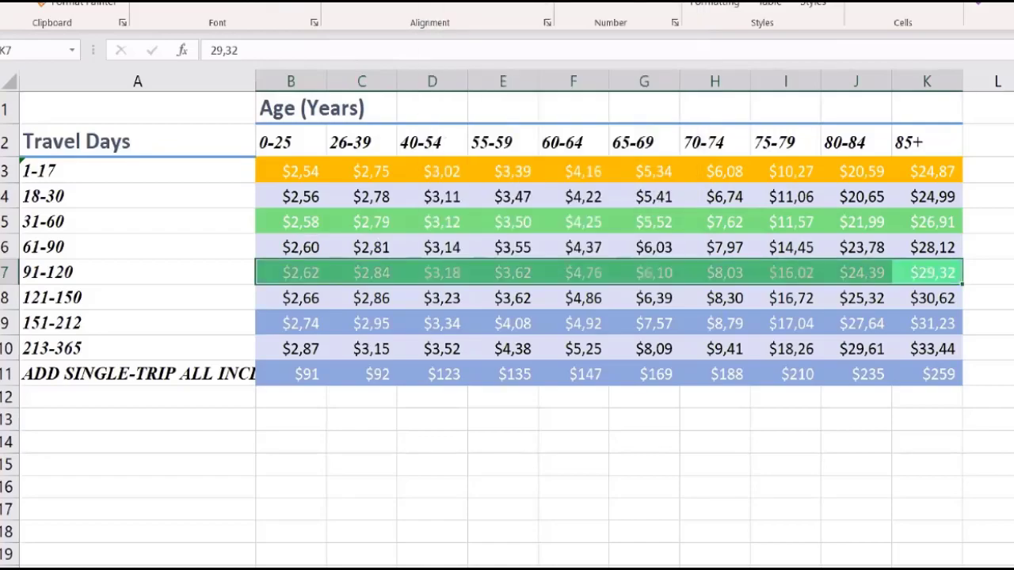
left_click(281, 6)
left_click(283, 6)
- Change the 91-120 row's fill to custom purple (RGB 158, 130, 228)
key("alt+h")
key("h")
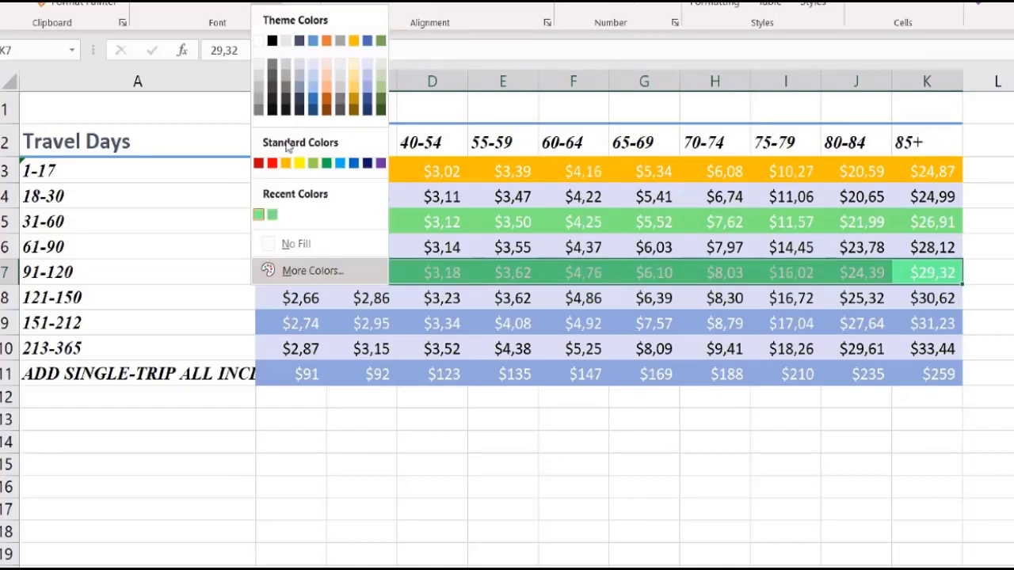
left_click(319, 273)
left_click(512, 6)
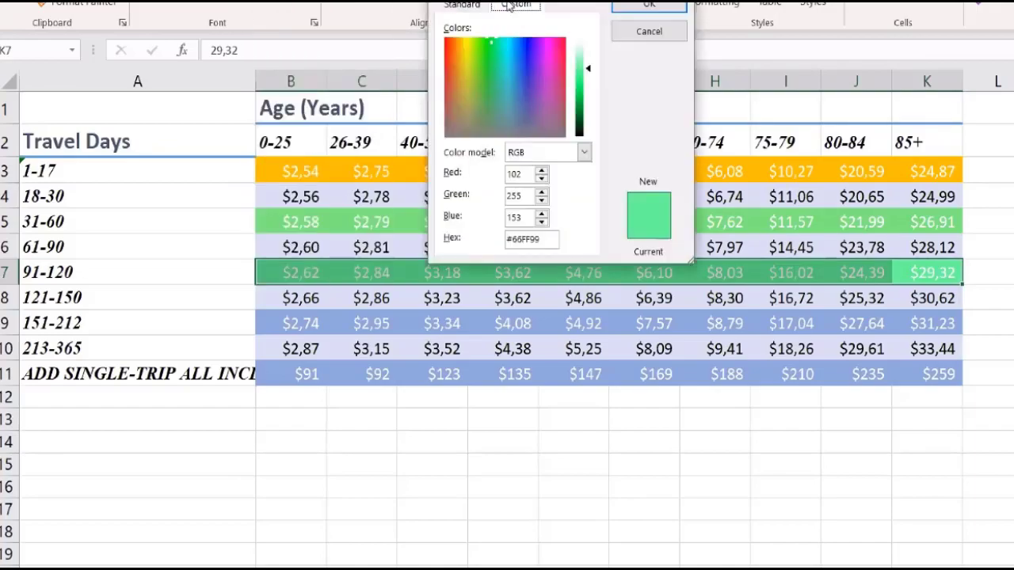
left_click(531, 73)
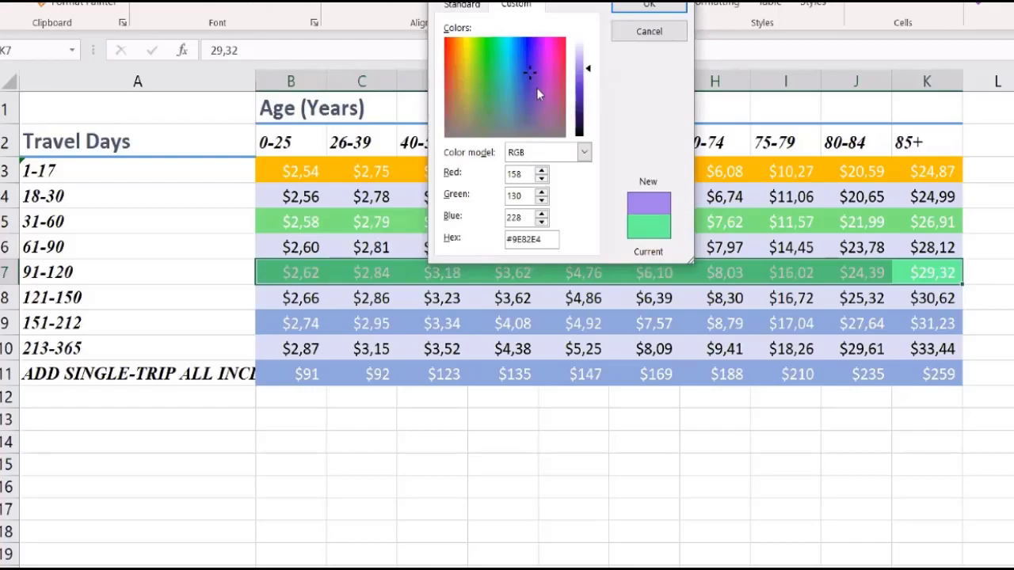
left_click(640, 8)
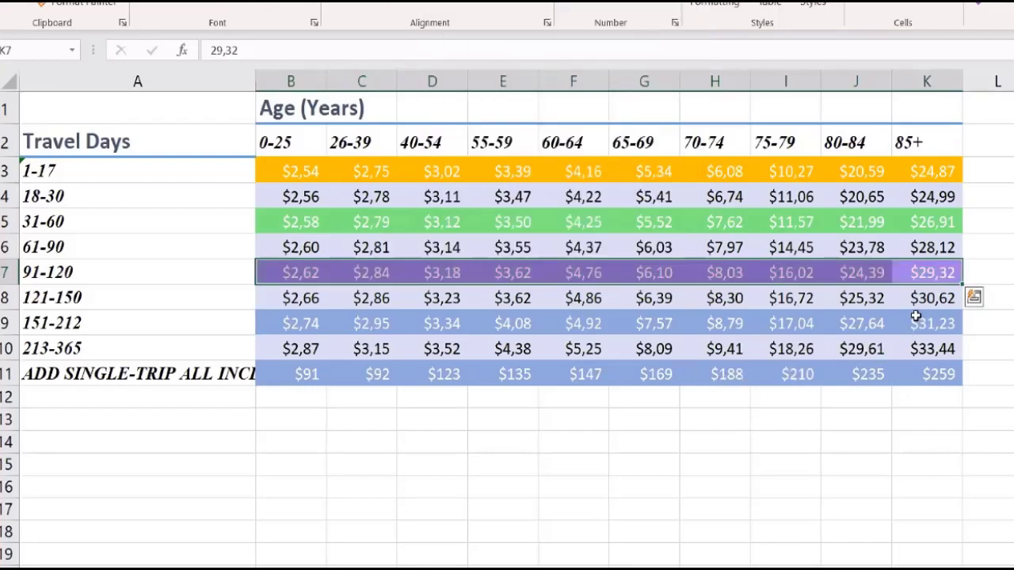
left_click_drag(911, 321, 263, 325)
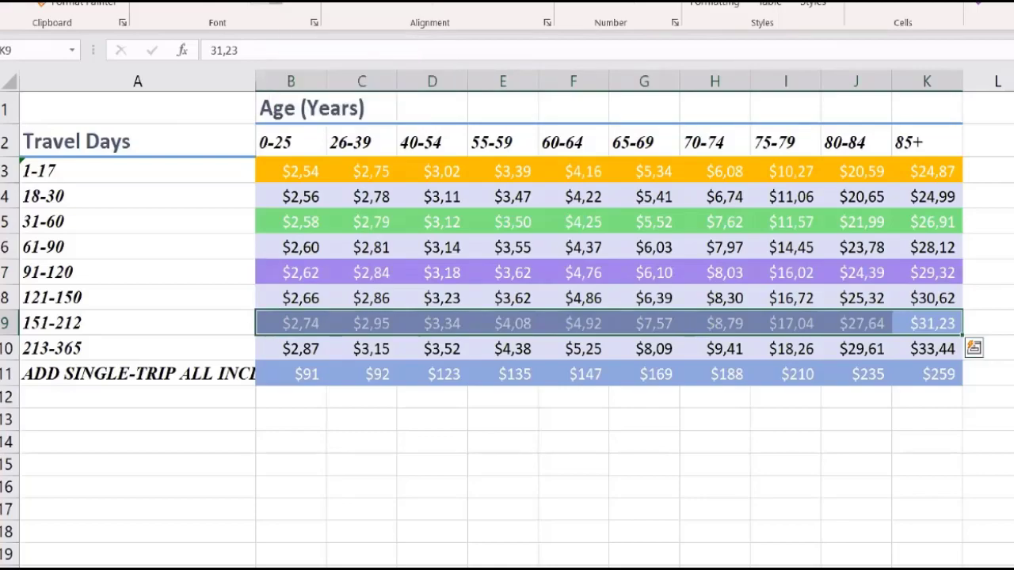
- Fill the 151-212 premium row with custom gray-green RGB 163, 199, 182 (#A3C7B6)
left_click(265, 2)
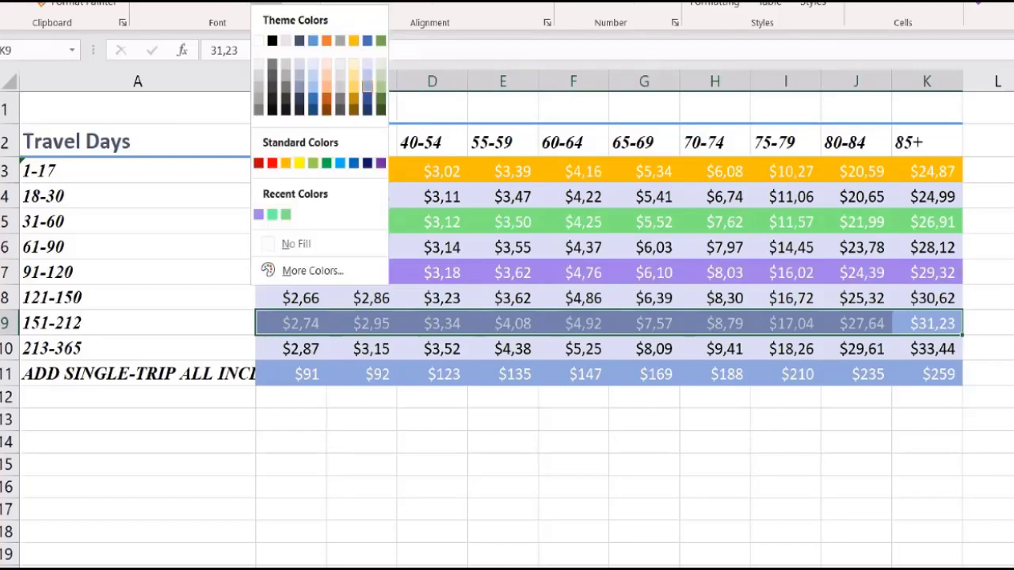
left_click(309, 272)
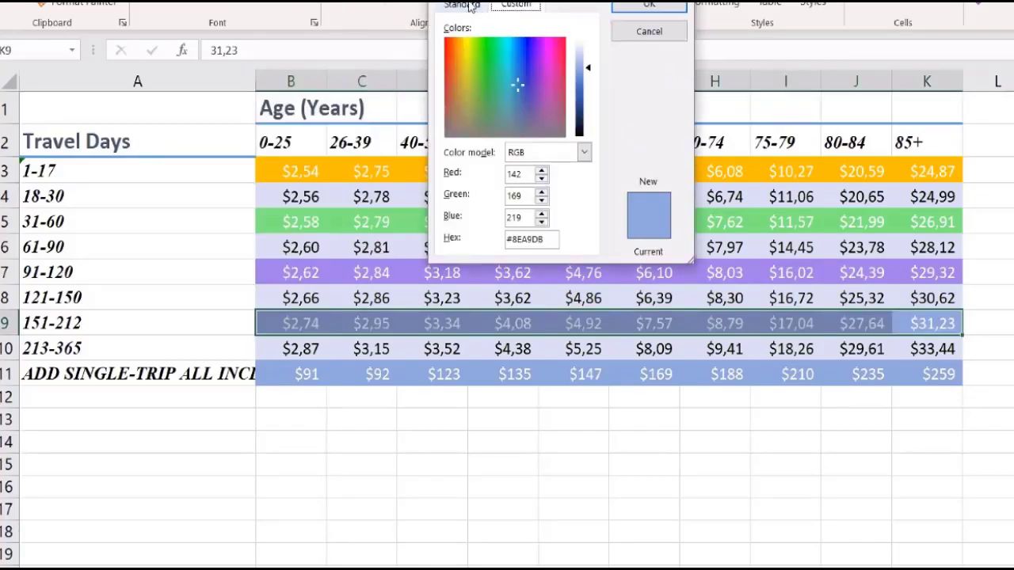
left_click(471, 6)
left_click(499, 6)
left_click(494, 112)
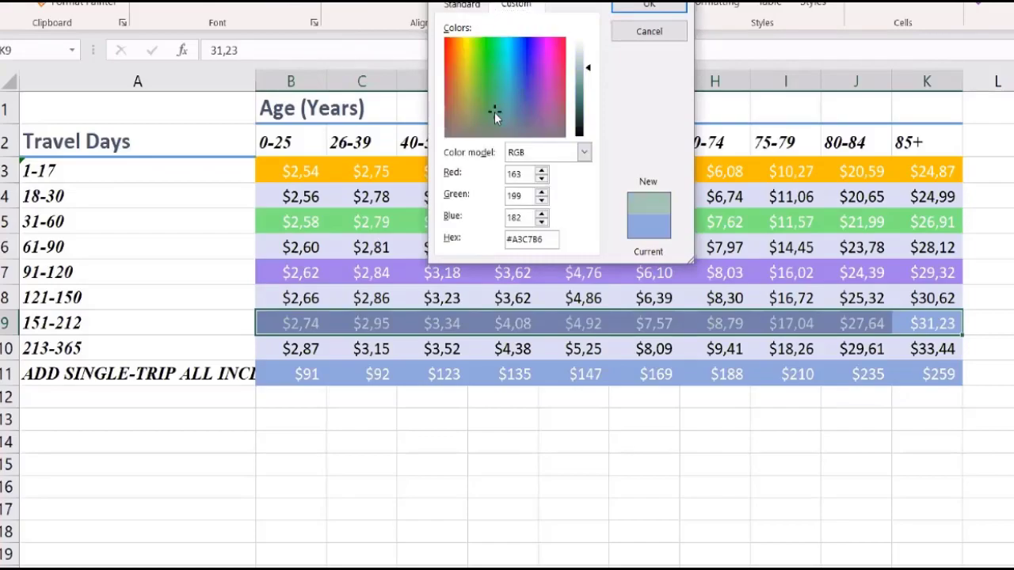
left_click(644, 6)
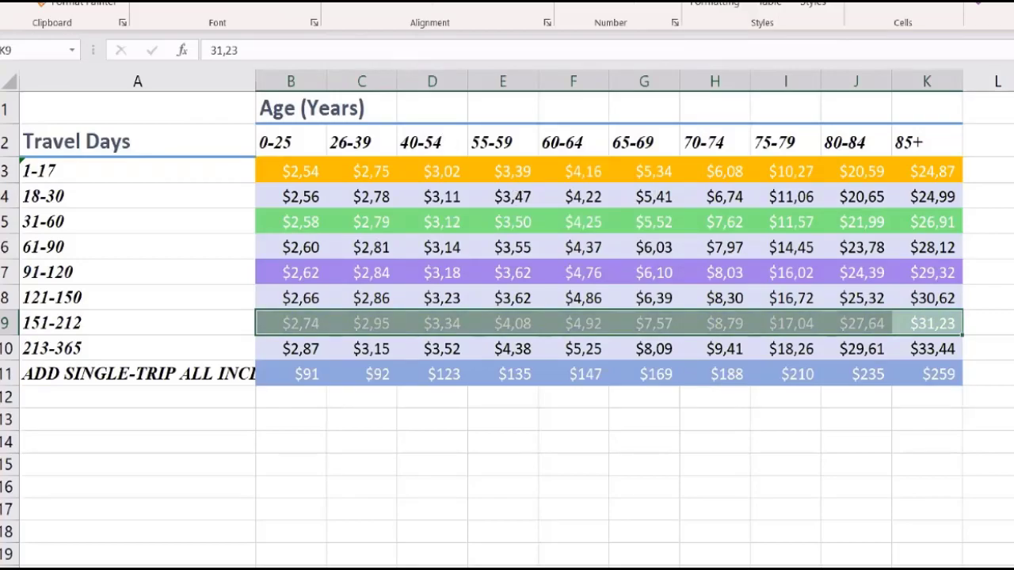
key("alt+p")
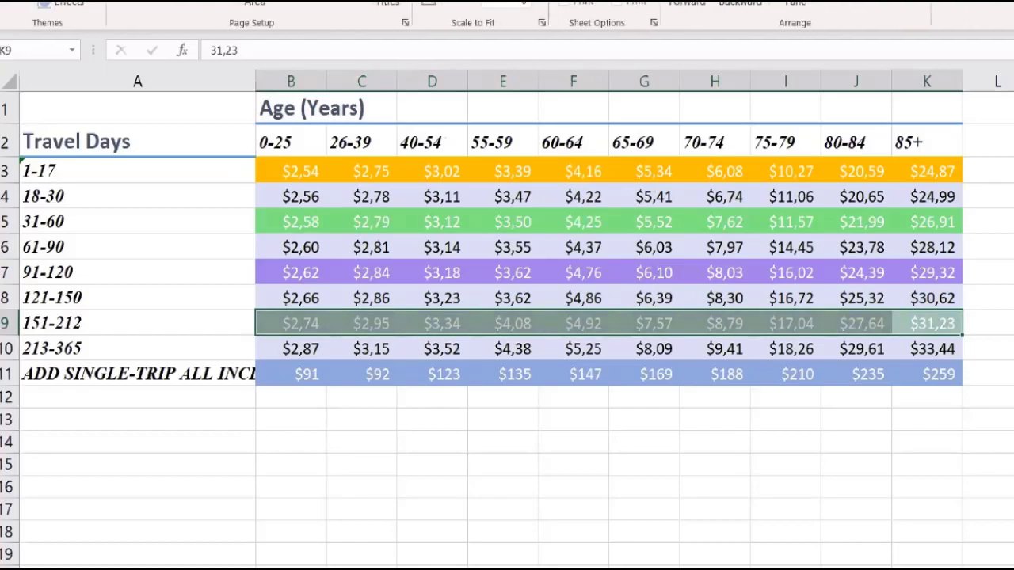
- Open the Themes gallery showing Office, Facet, Wisp, Banded and Organic themes
left_click(17, 7)
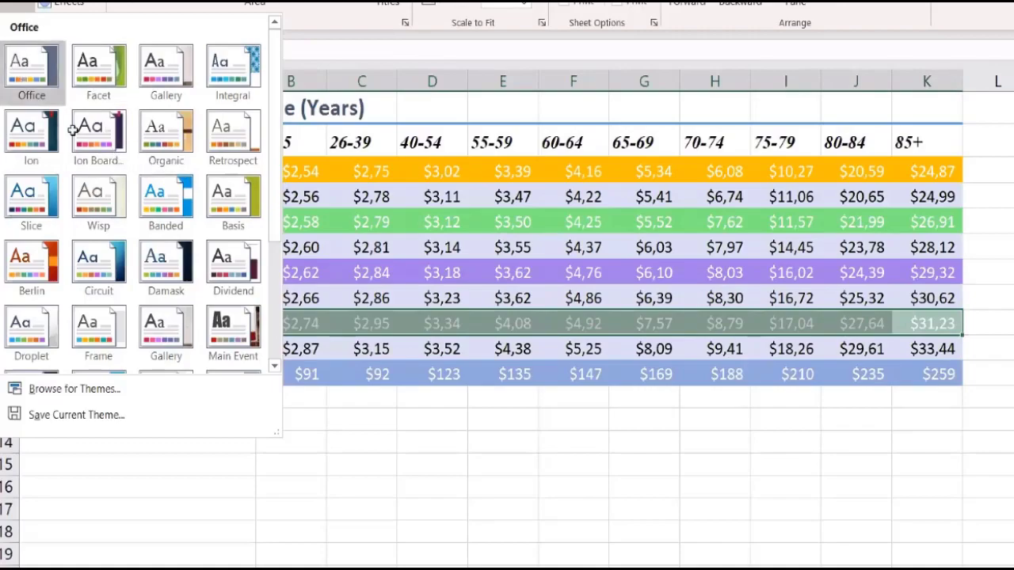
- Choose the Office theme, keeping the coloured row fills unchanged
left_click(22, 60)
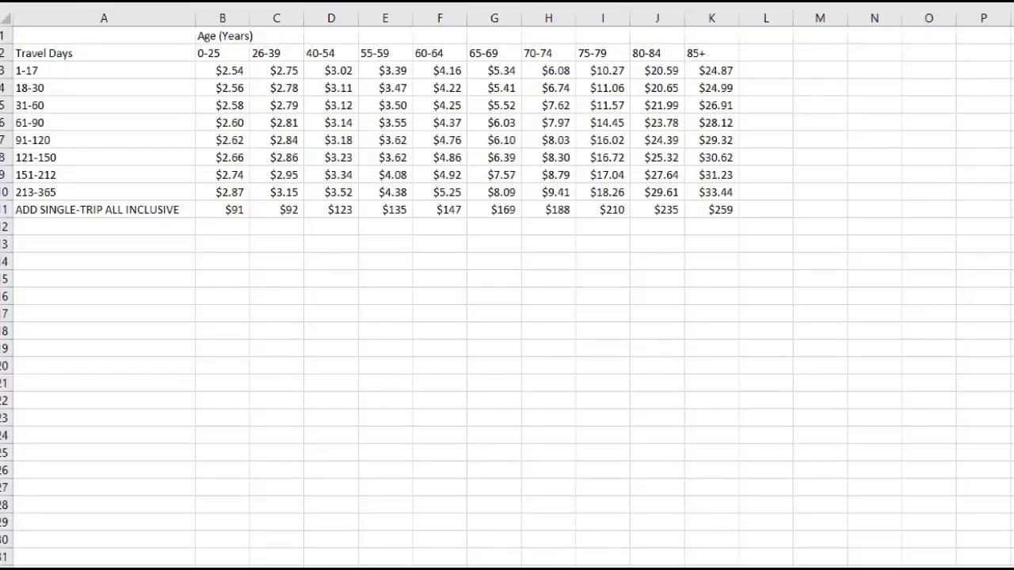
- Switch to the unformatted premiums data and select cell A12 below the table
left_click(104, 227)
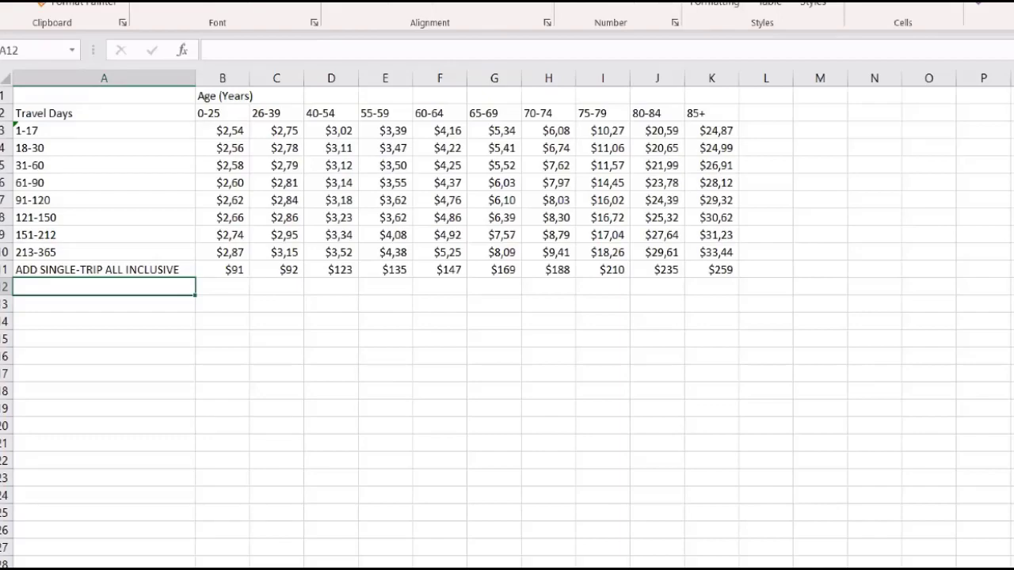
- Preview themes from the Page Layout Themes gallery, then close it keeping the Office theme
key("alt+p")
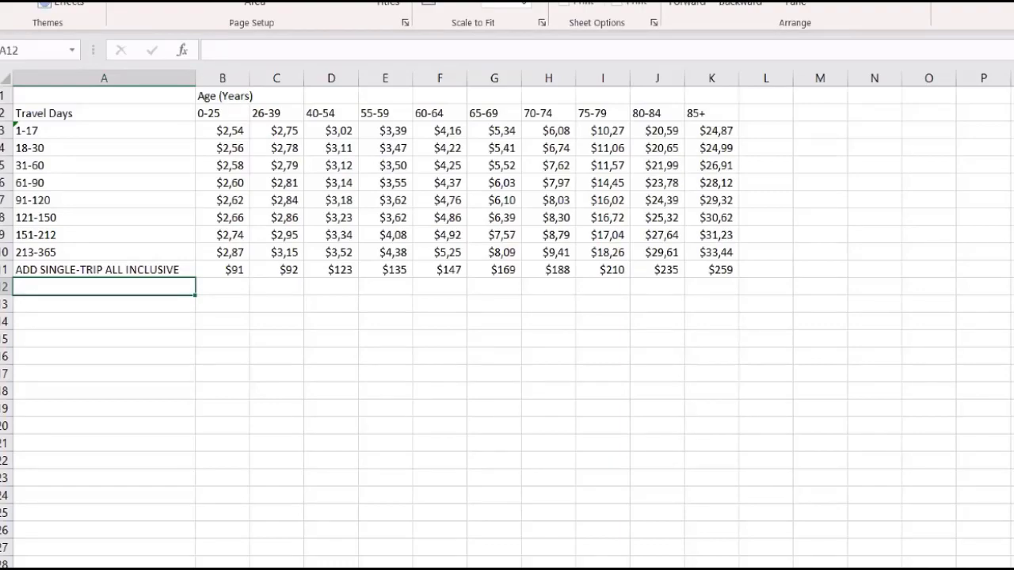
left_click(4, 3)
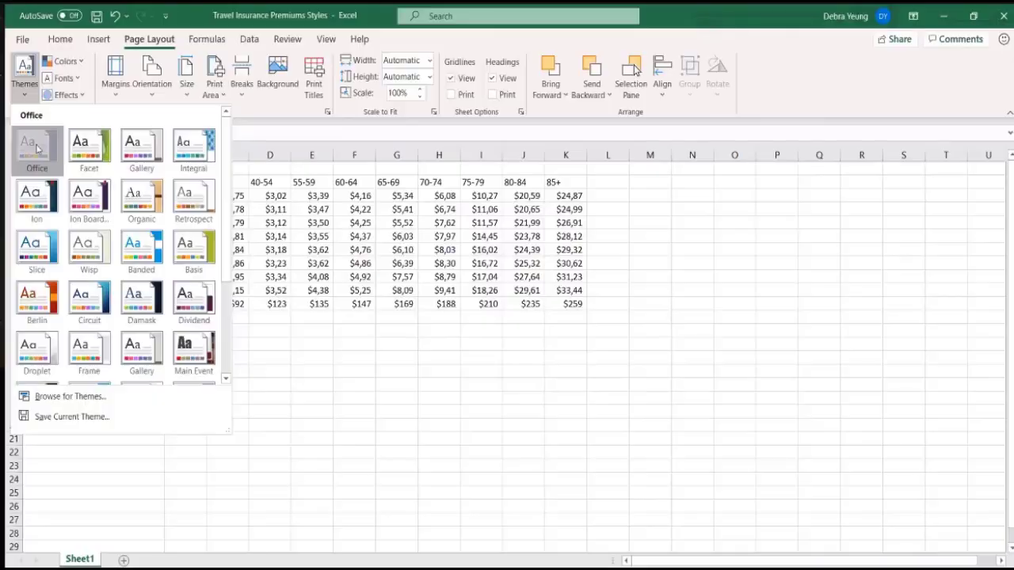
key("Escape")
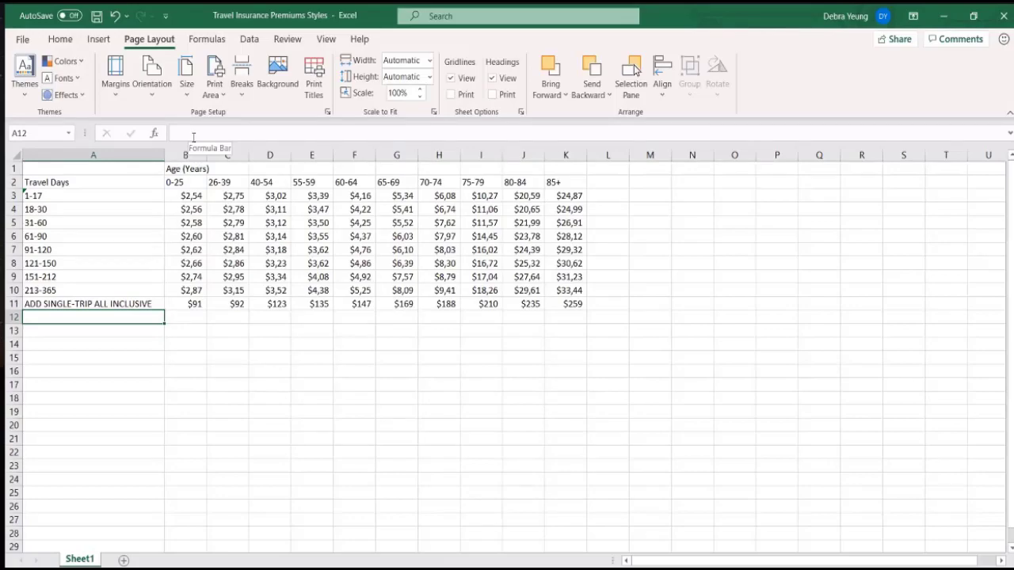
left_click(24, 89)
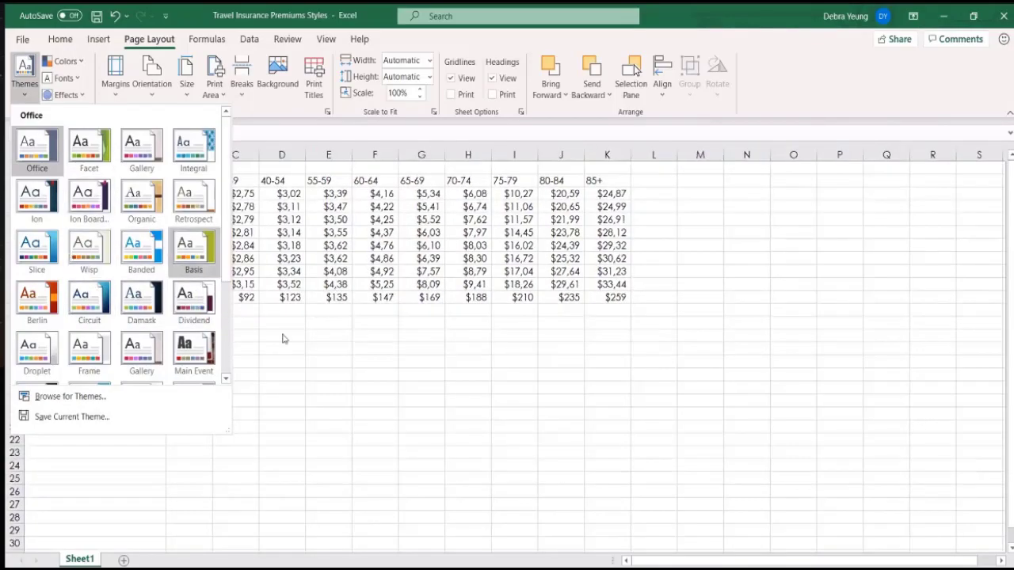
left_click(22, 147)
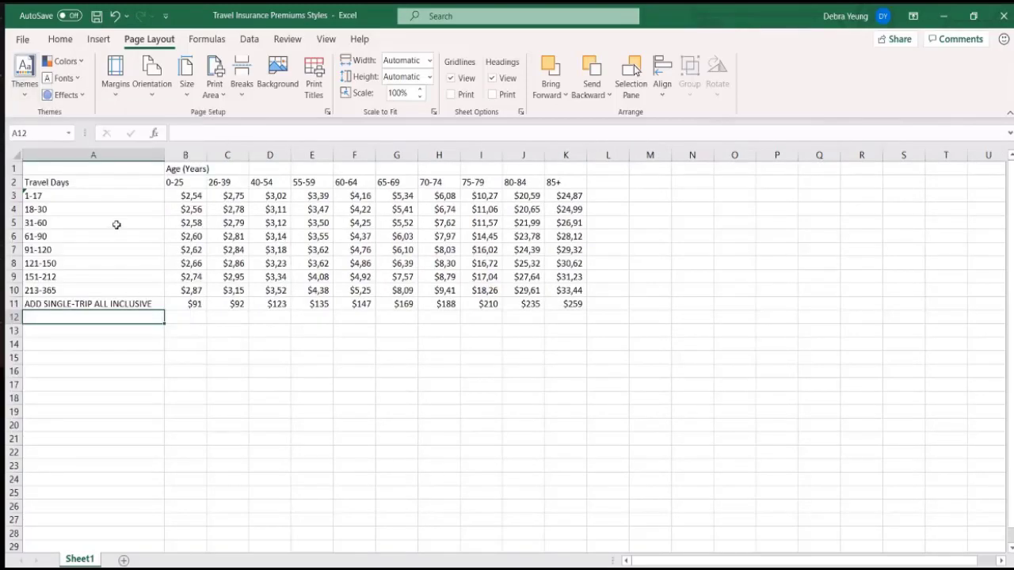
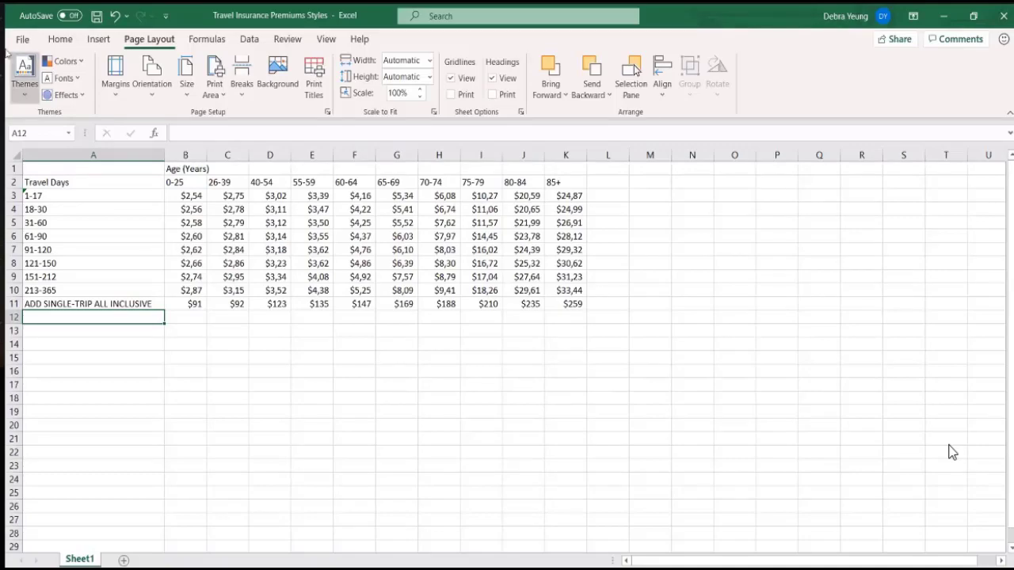
- Open, close and reopen the Themes gallery, scrolling down to preview more document themes
left_click(13, 99)
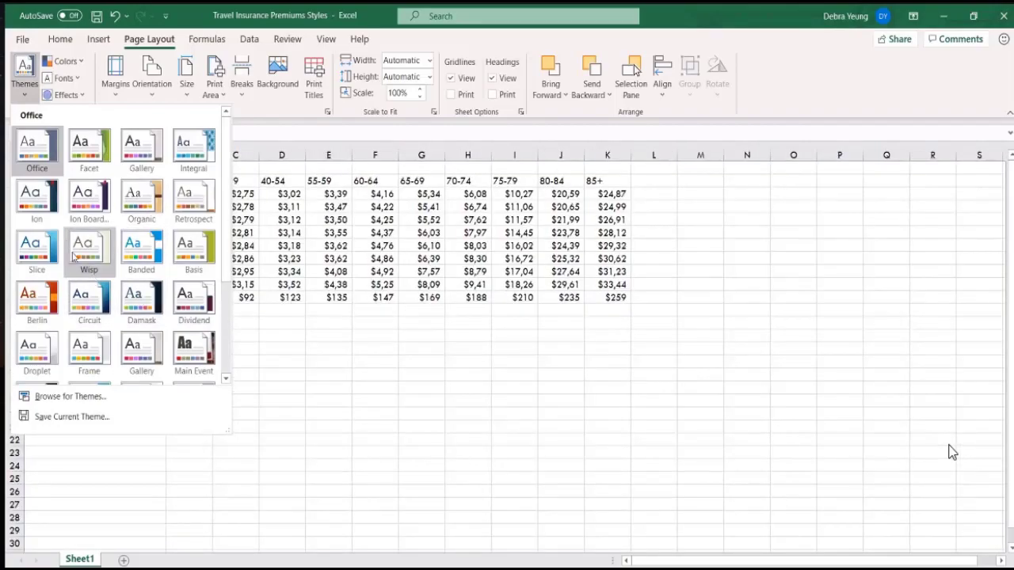
left_click(360, 346)
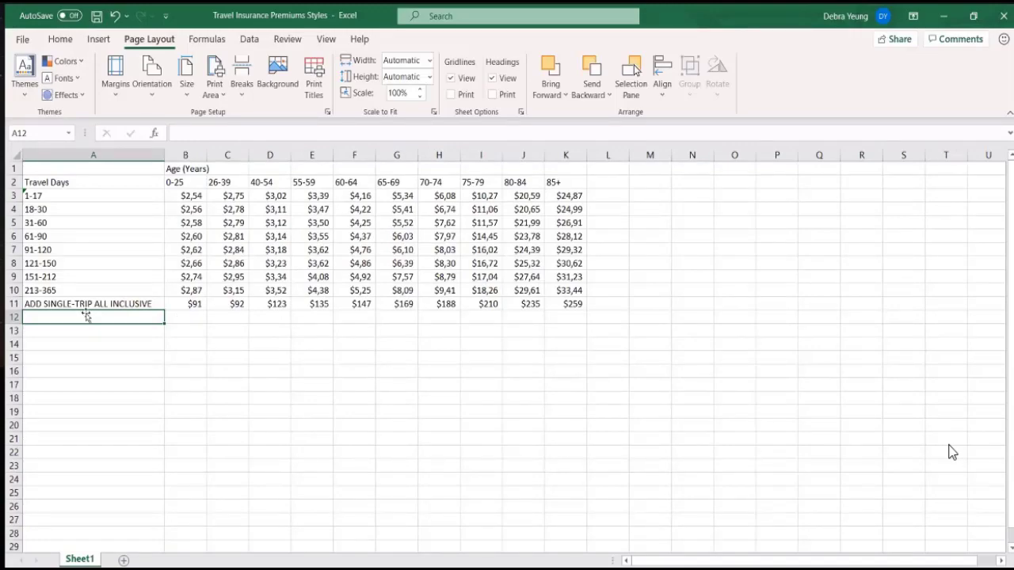
left_click(23, 96)
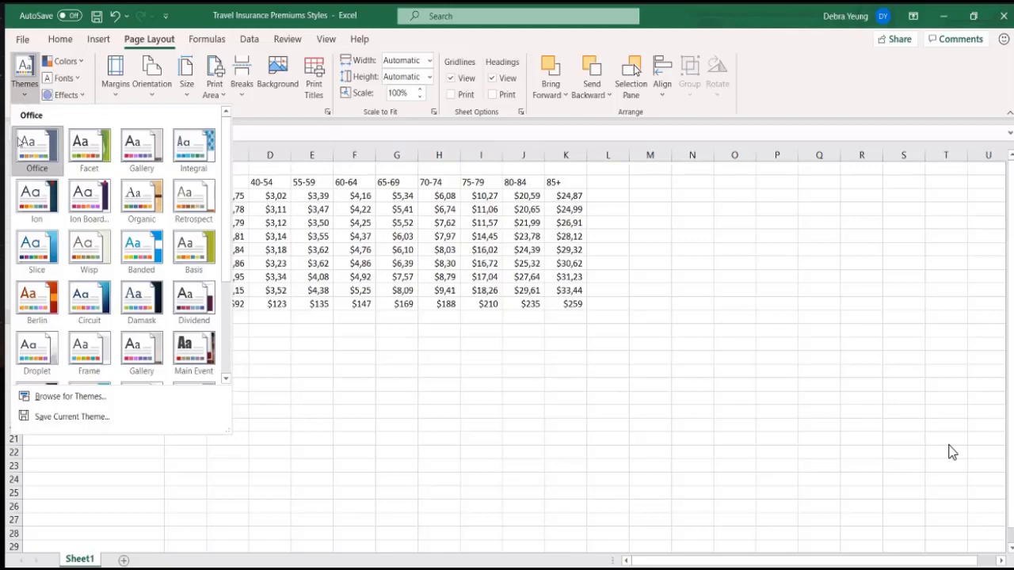
scroll(161, 262, "down", 3)
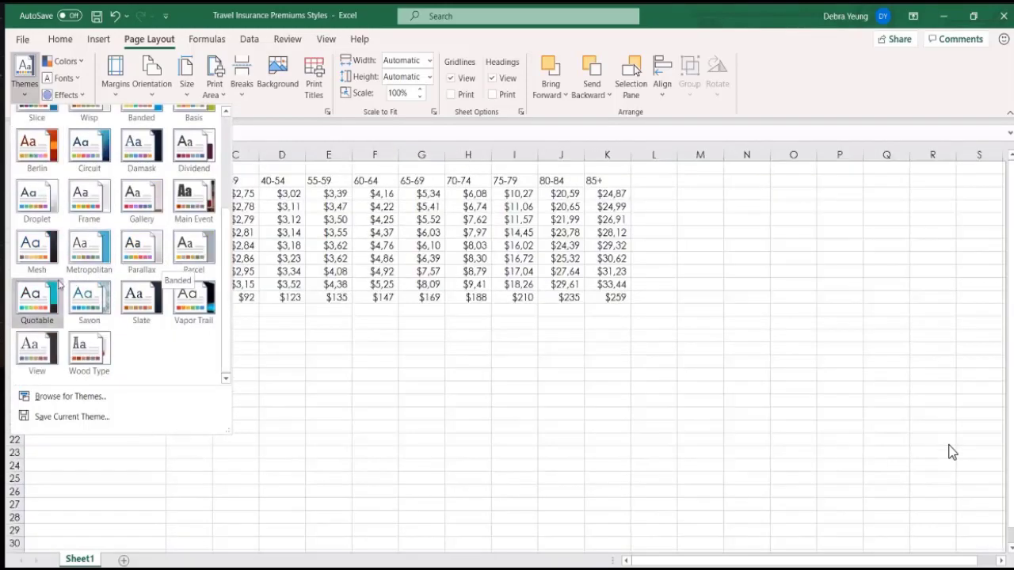
- Apply the Parcel theme to the Travel Insurance Premiums Styles workbook
left_click(179, 261)
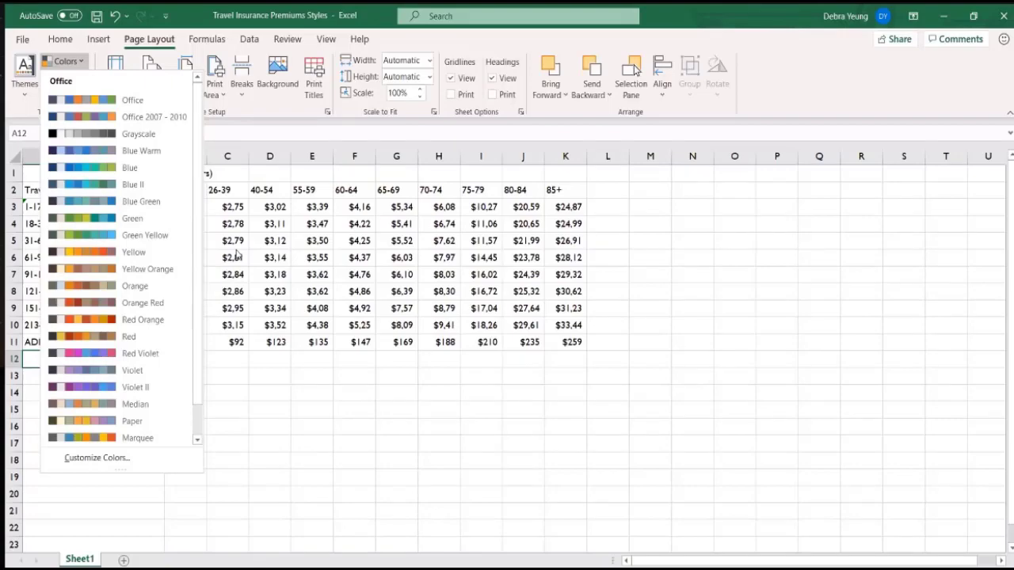
- Start a custom colour set with dark brown Accent 1, light blue Accent 3 and tan Light 2
left_click(85, 458)
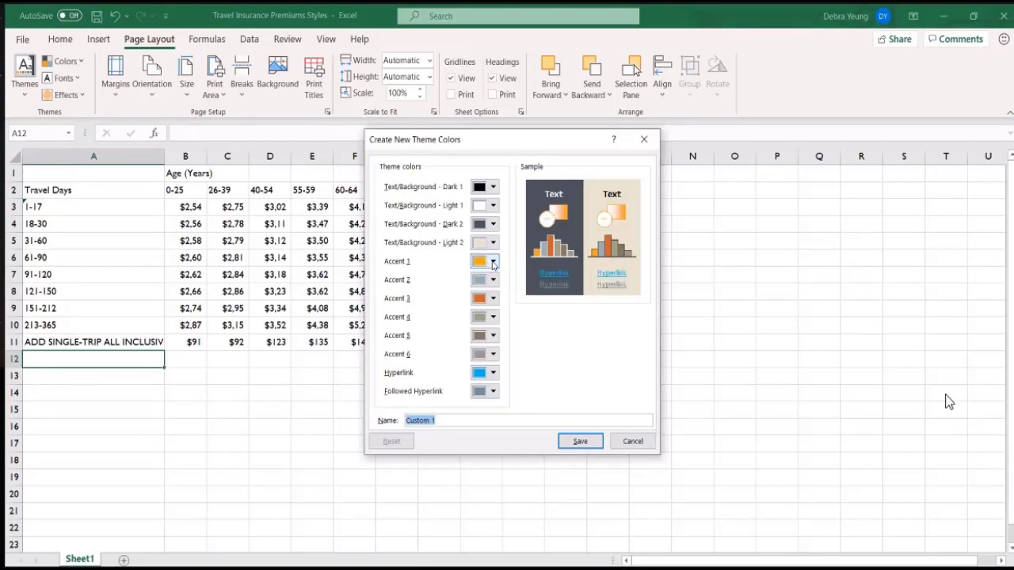
left_click(493, 263)
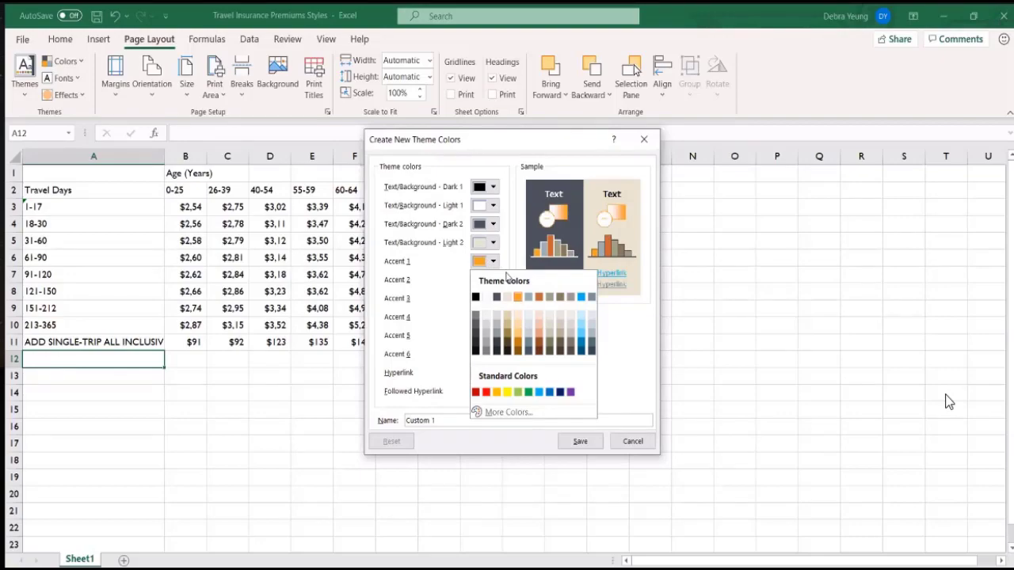
left_click(541, 343)
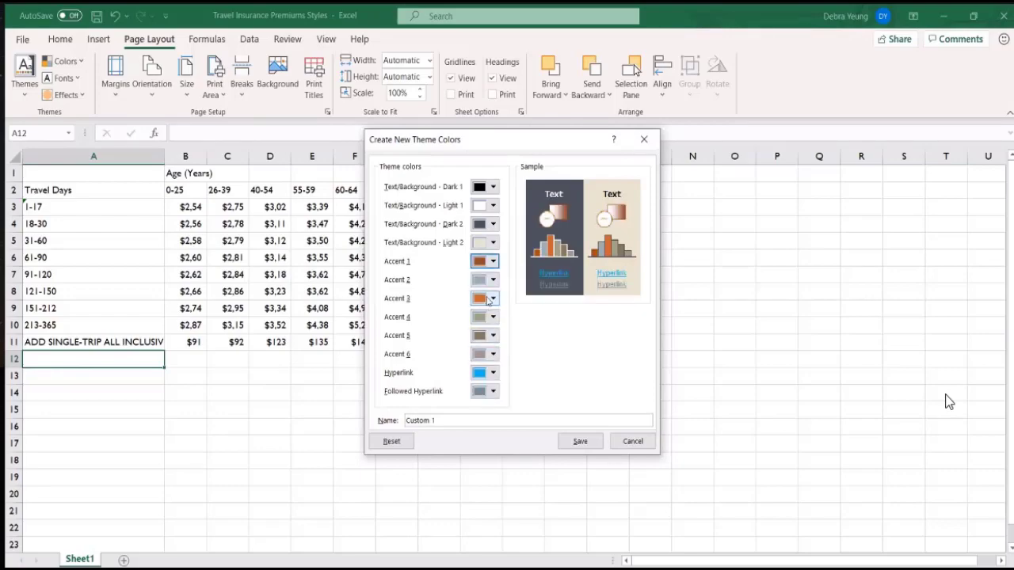
left_click(488, 299)
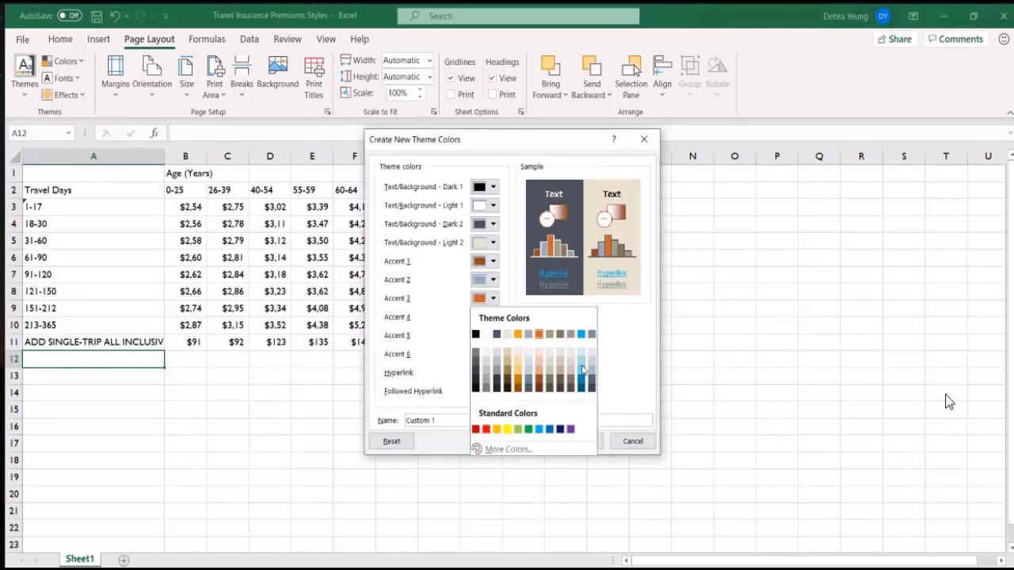
left_click(582, 369)
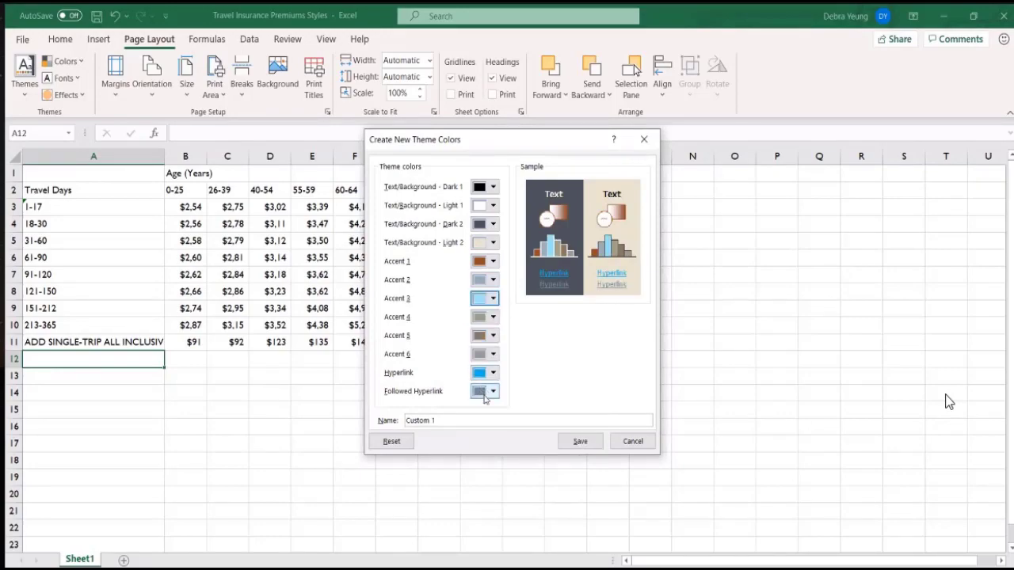
left_click(487, 243)
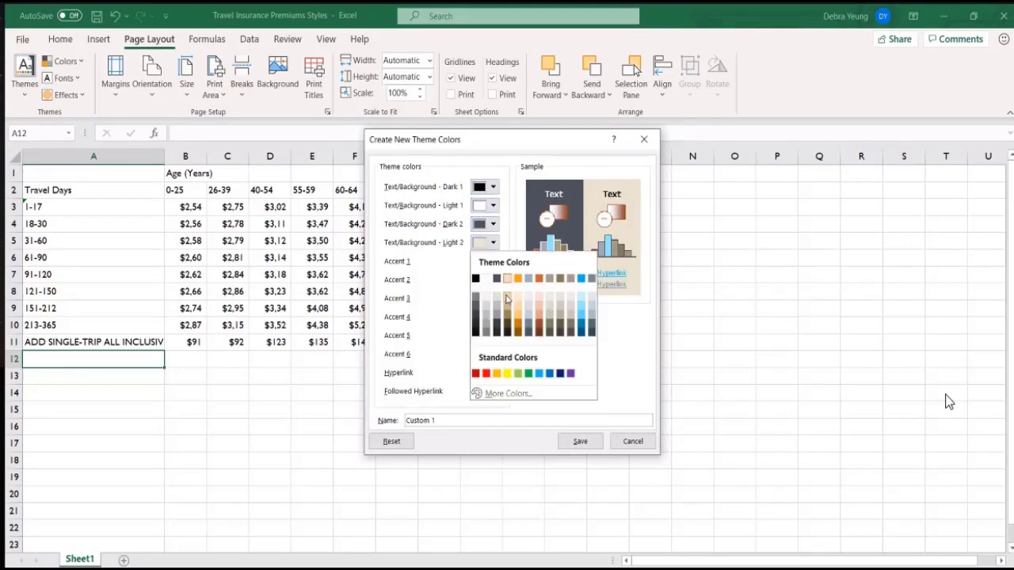
left_click(510, 300)
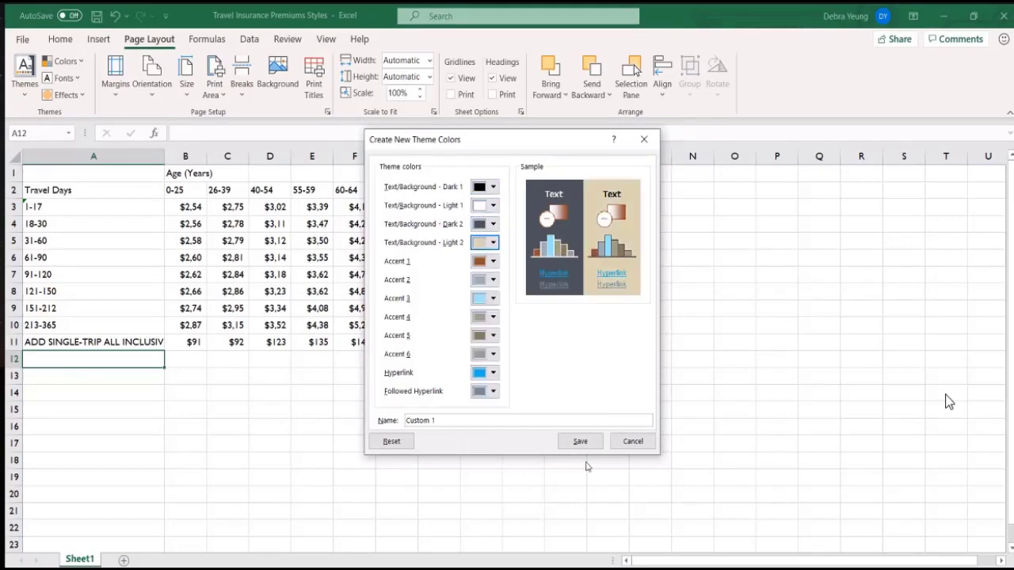
- Name the custom colour set deb1 and save it
left_click(454, 420)
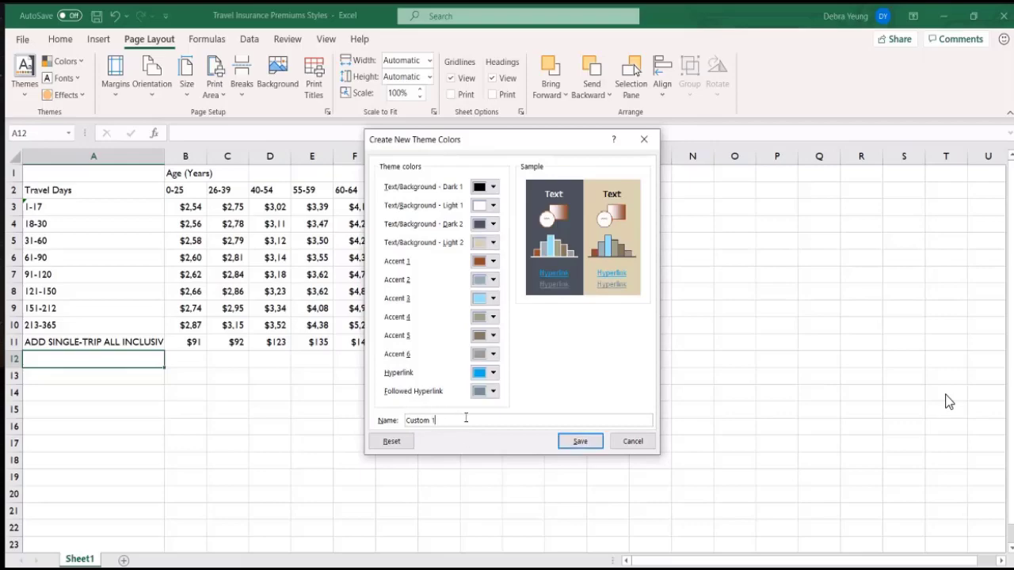
type("deb1")
left_click_drag(437, 421, 401, 422)
key("BackSpace")
left_click(579, 443)
- Show the theme Colors list to confirm the custom deb1 palette is listed
left_click(24, 97)
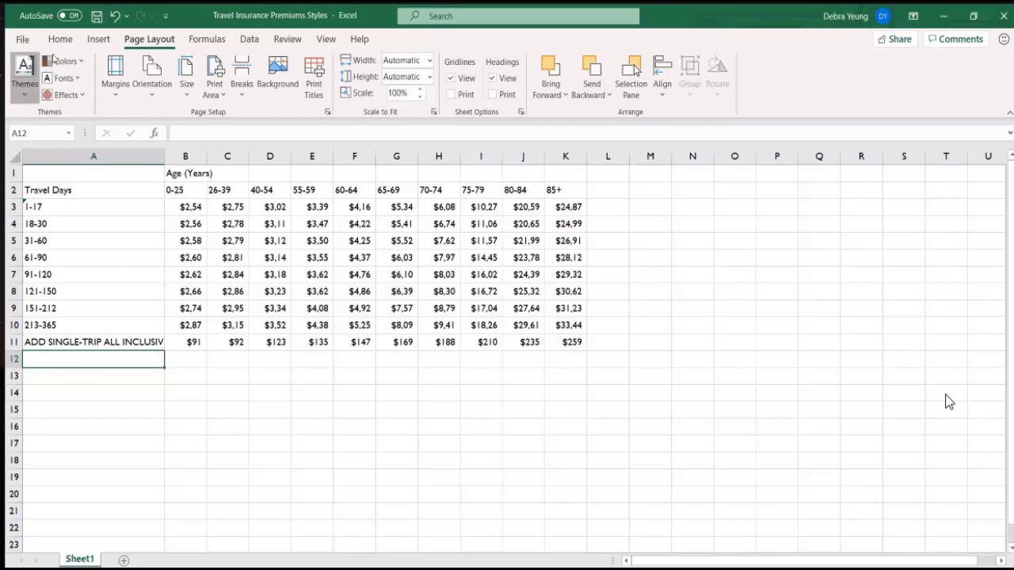
left_click(85, 63)
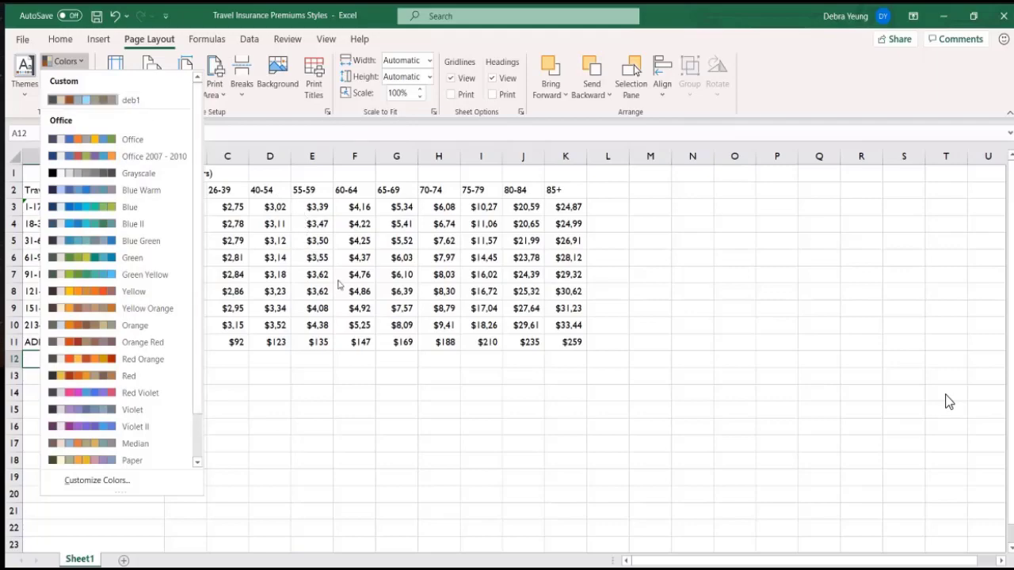
right_click(84, 103)
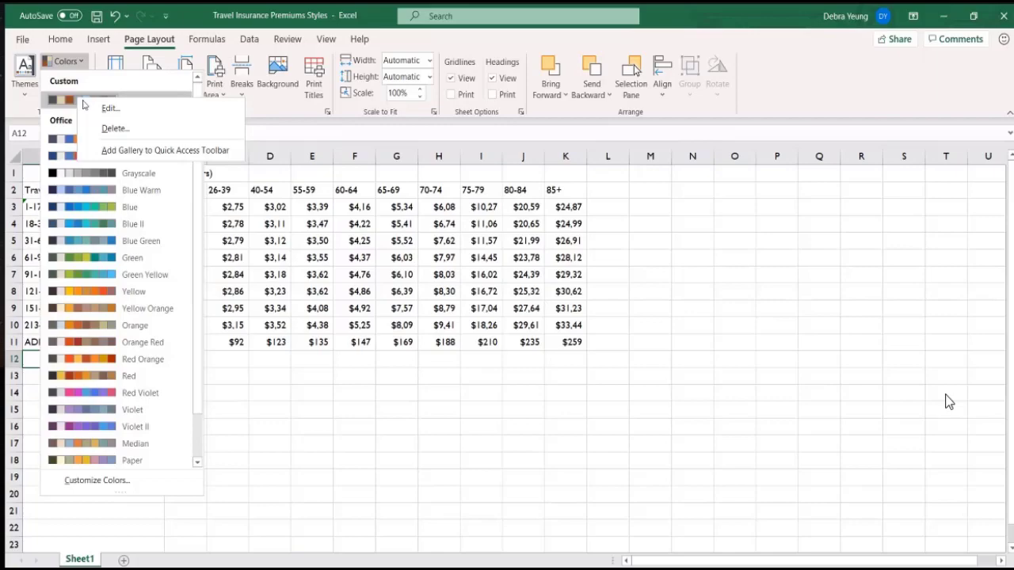
left_click(110, 109)
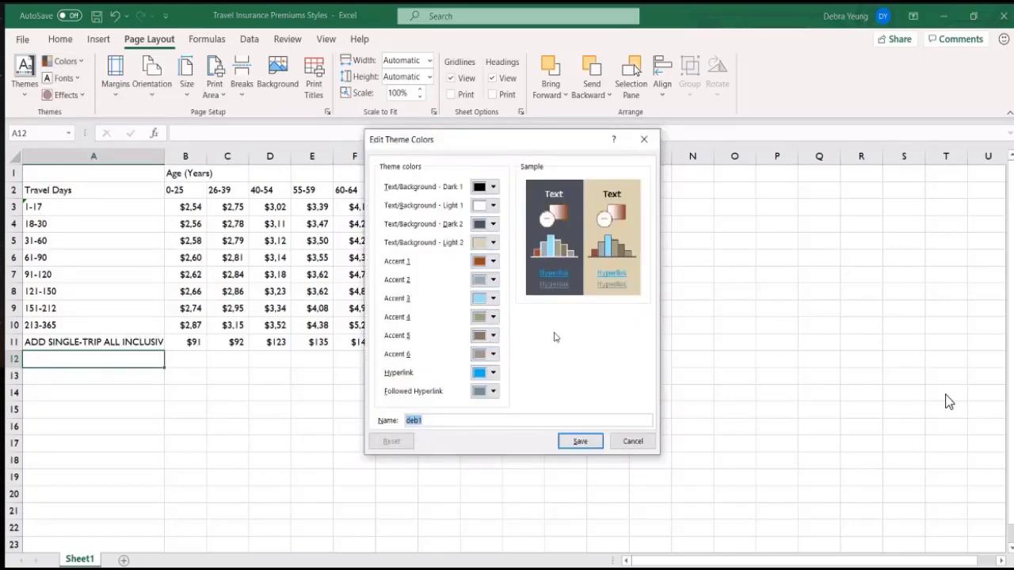
left_click(578, 449)
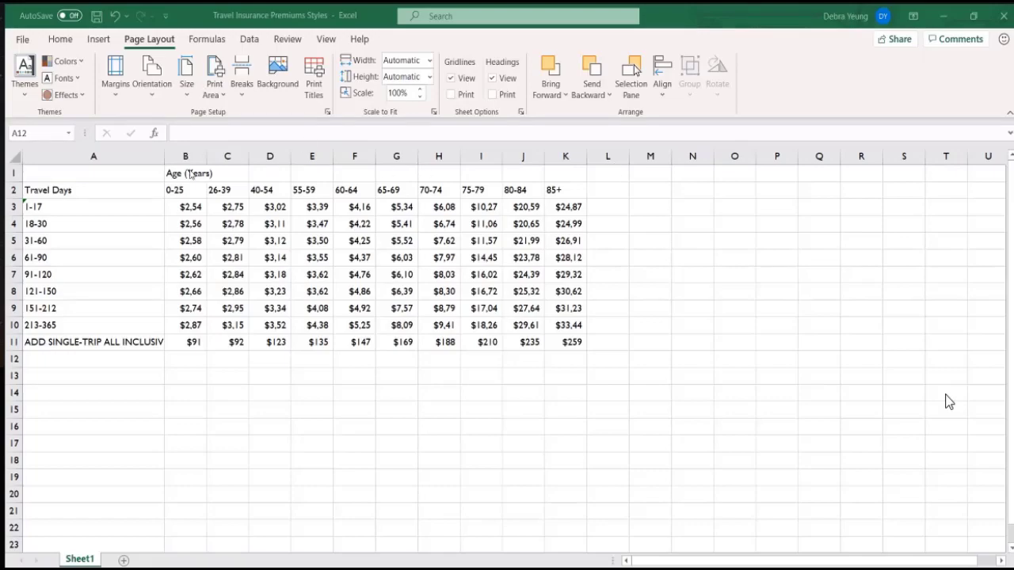
key("alt+Tab")
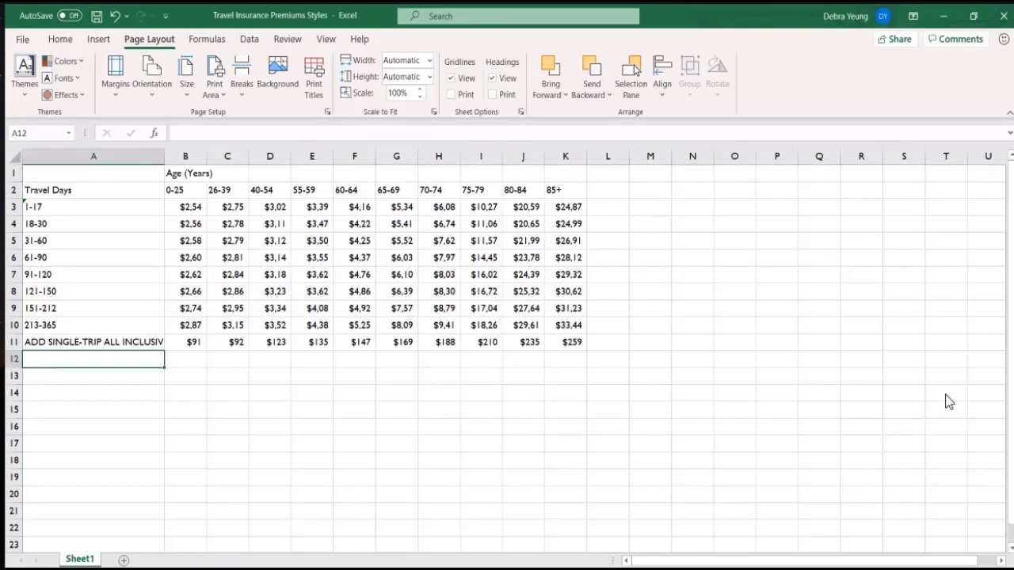
key("alt+Tab")
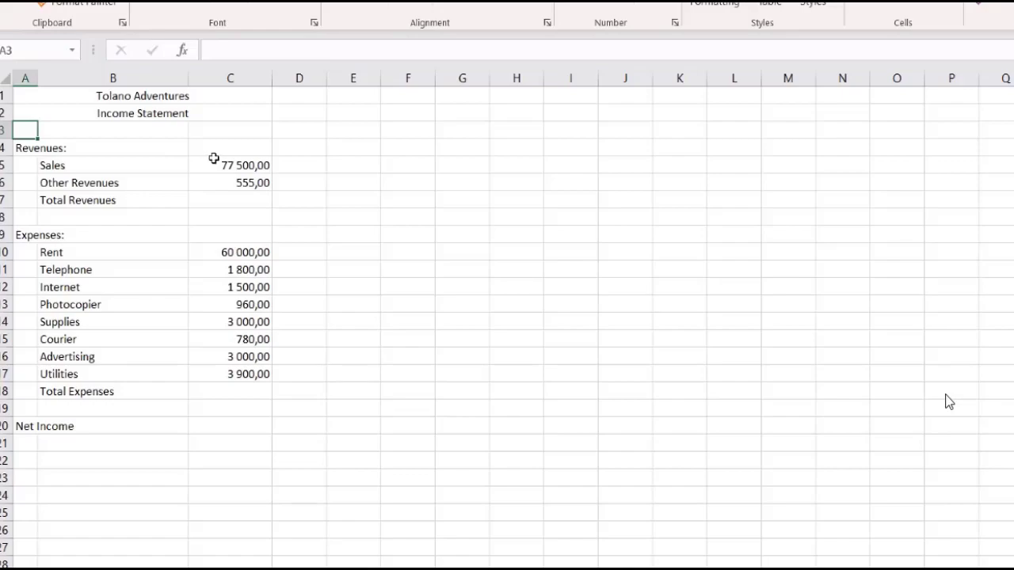
left_click_drag(218, 164, 217, 178)
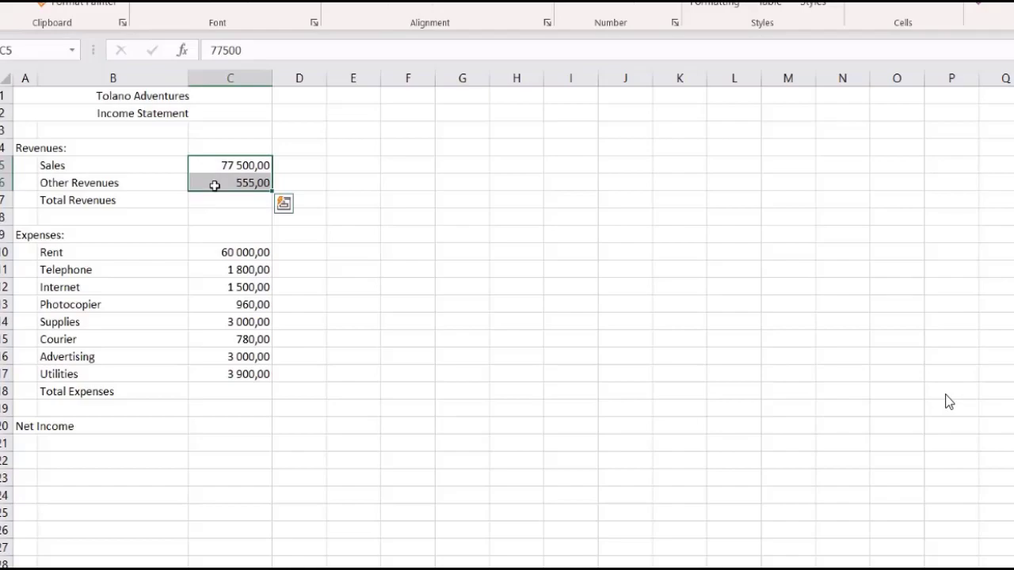
left_click(216, 182)
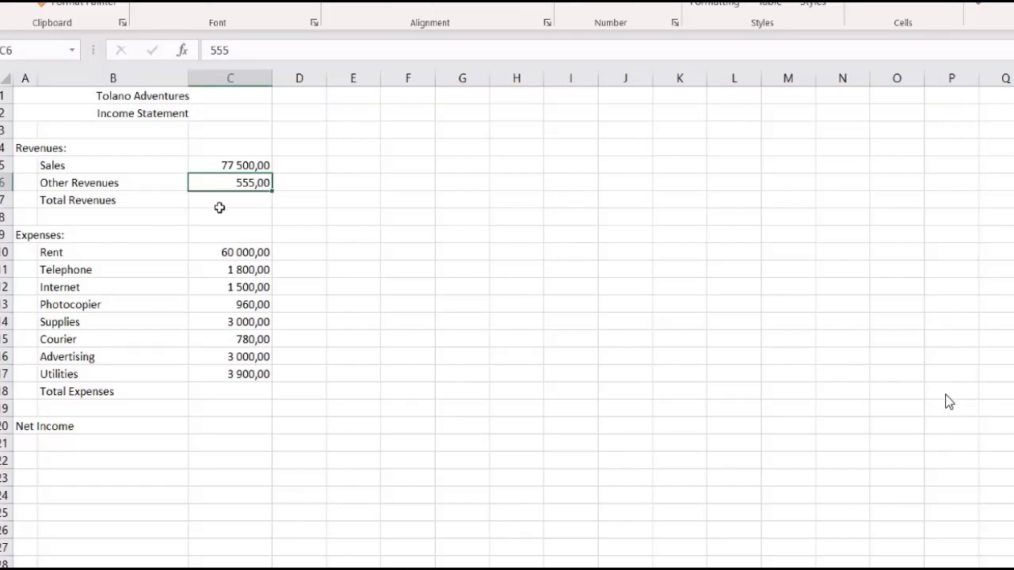
left_click(217, 200)
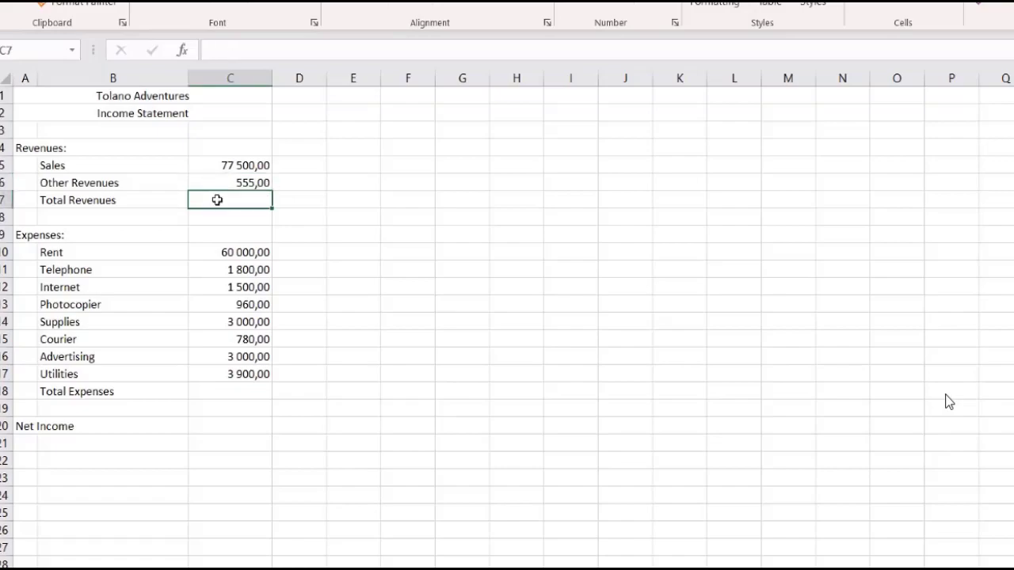
type("=")
left_click(232, 165)
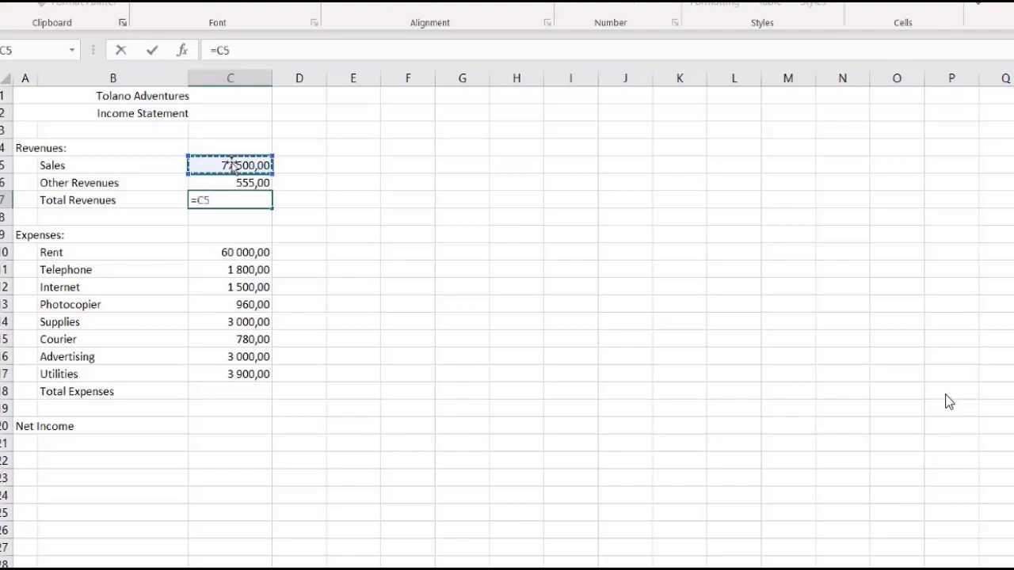
type("+")
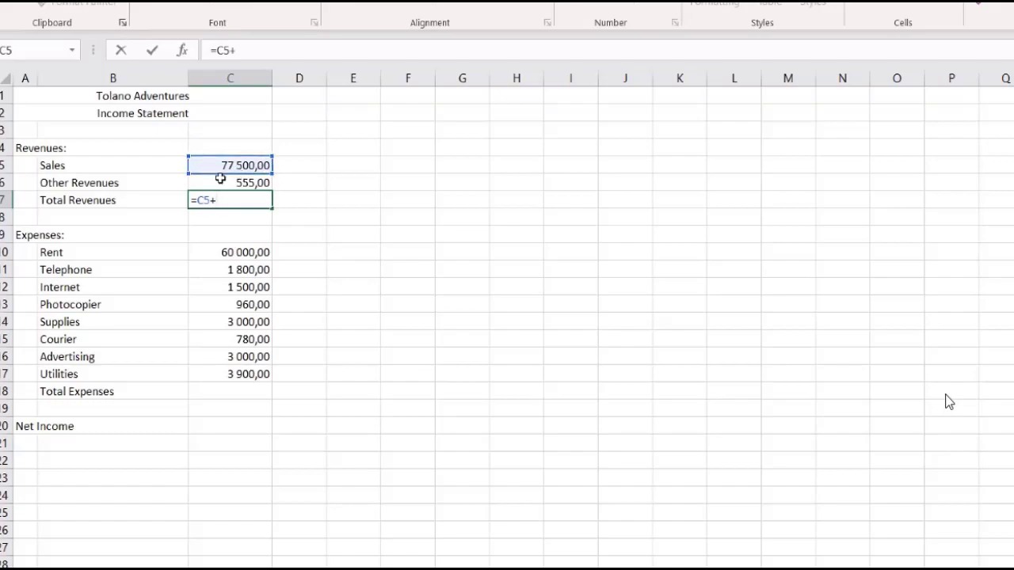
left_click(220, 179)
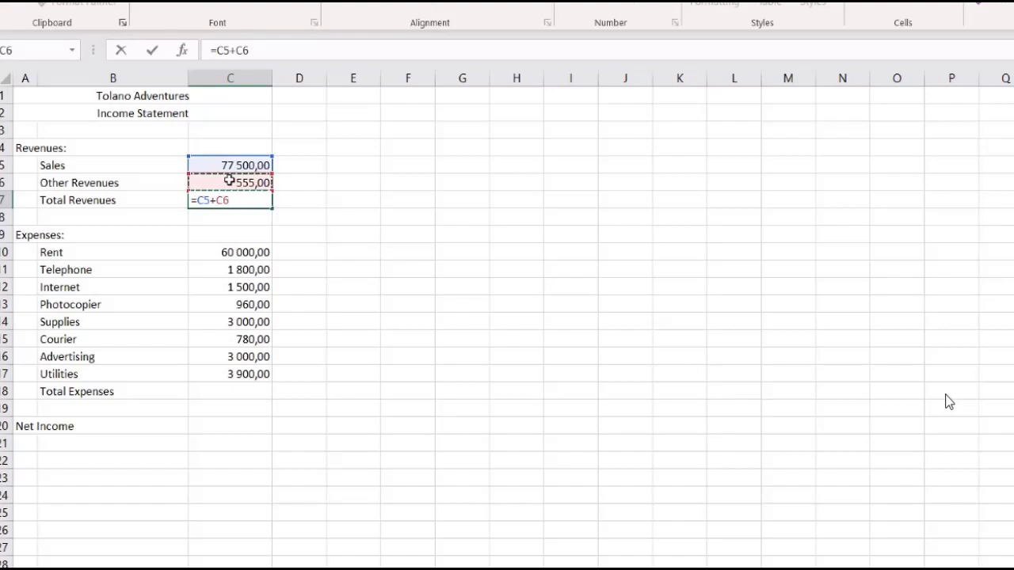
key("Escape")
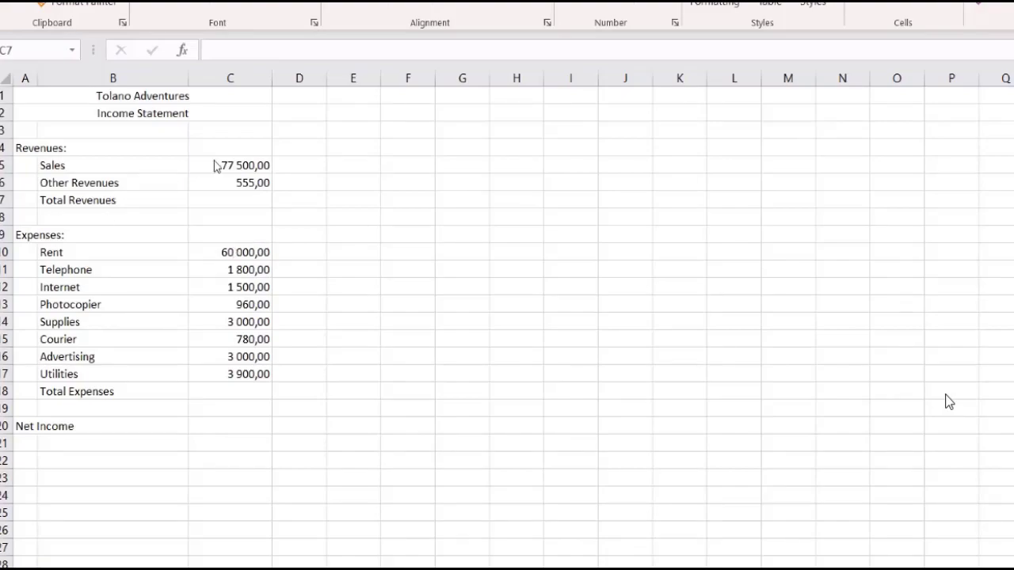
left_click(208, 200)
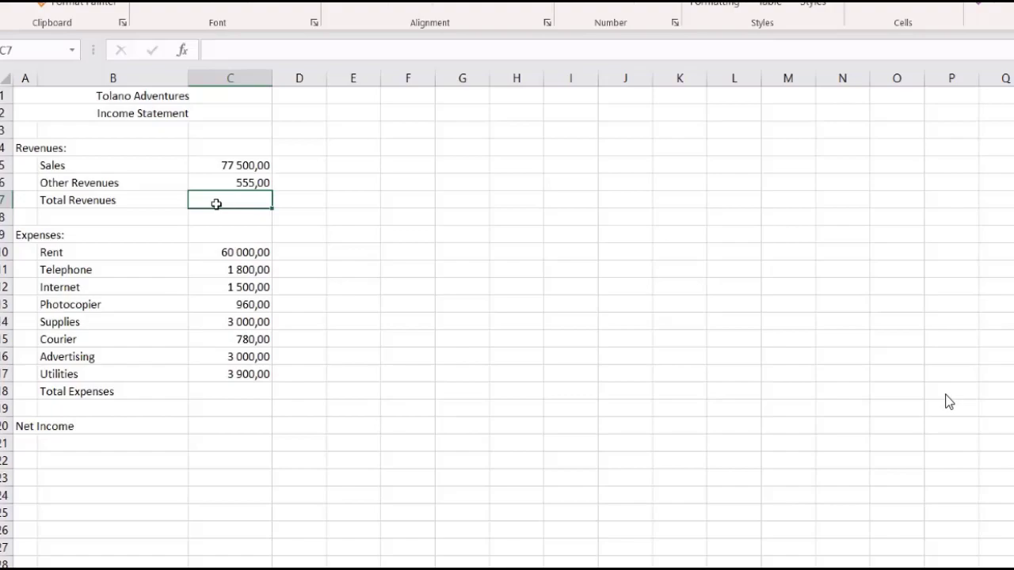
- Select the Sales and Other Revenues amounts C5:C6 and open Define Name on the Formulas tab
left_click(212, 161)
left_click_drag(212, 161, 210, 187)
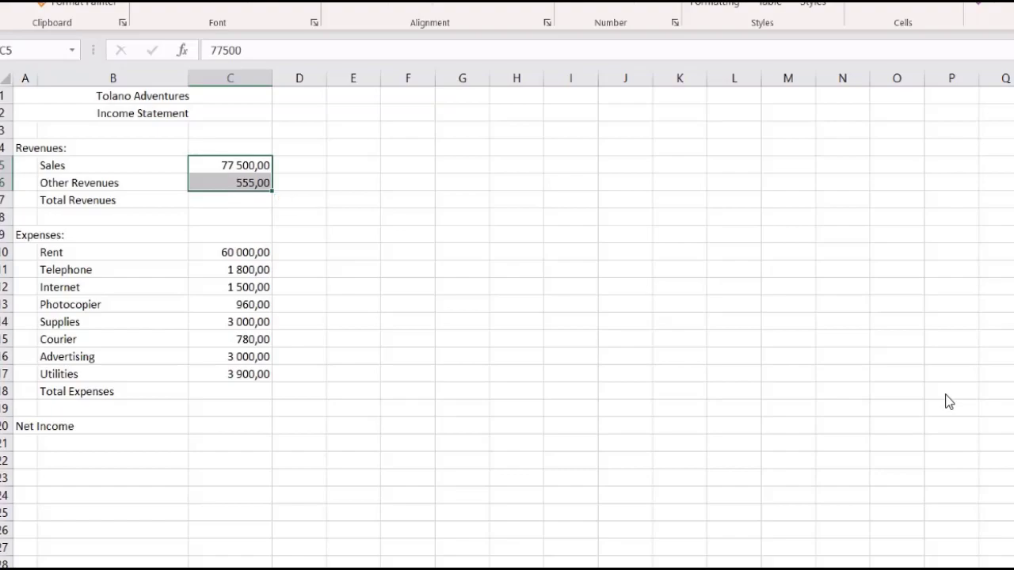
key("alt+m")
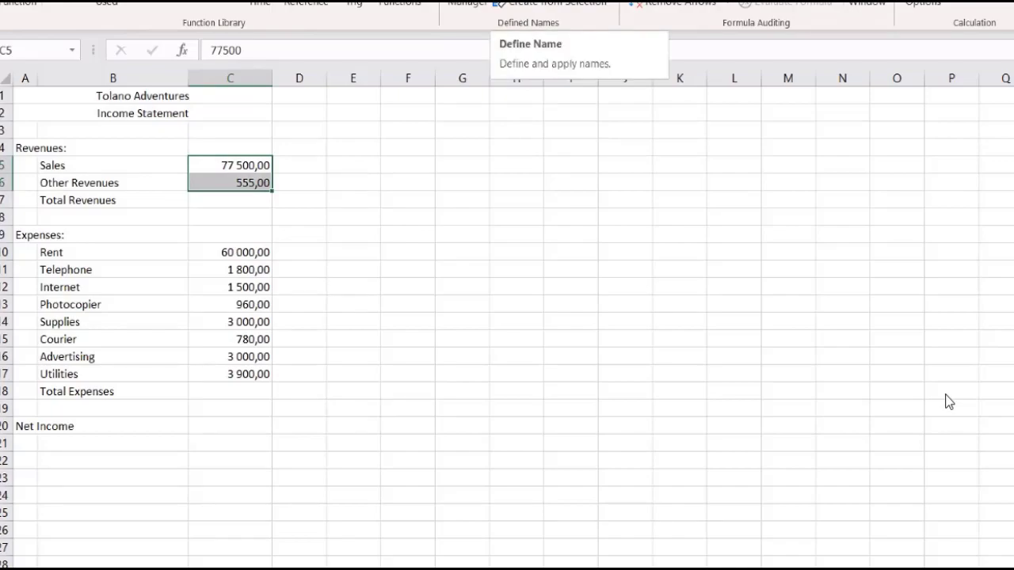
left_click(515, 1)
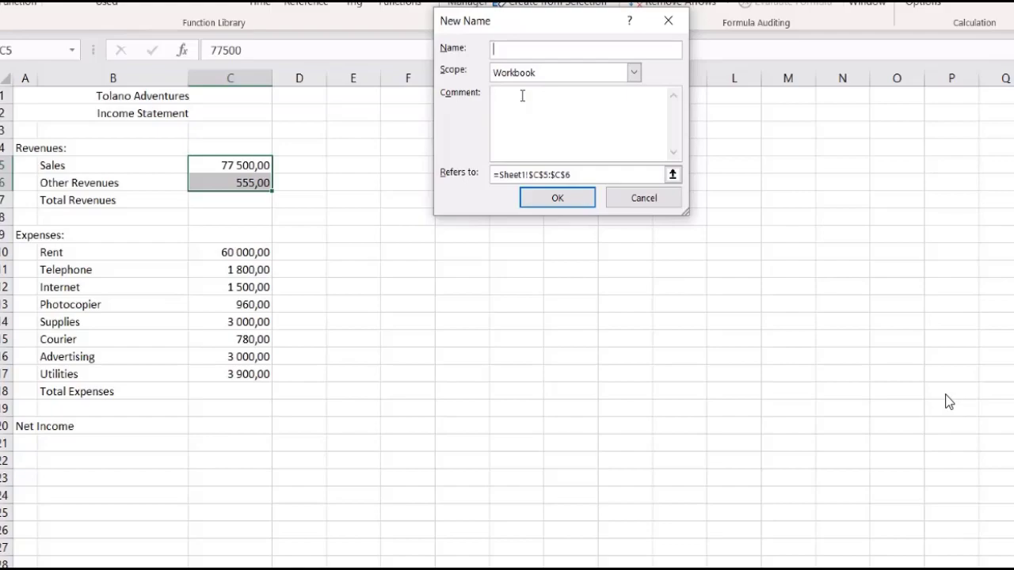
- Define the name 'Revenues' for C5:C6, keeping Workbook scope
left_click(559, 74)
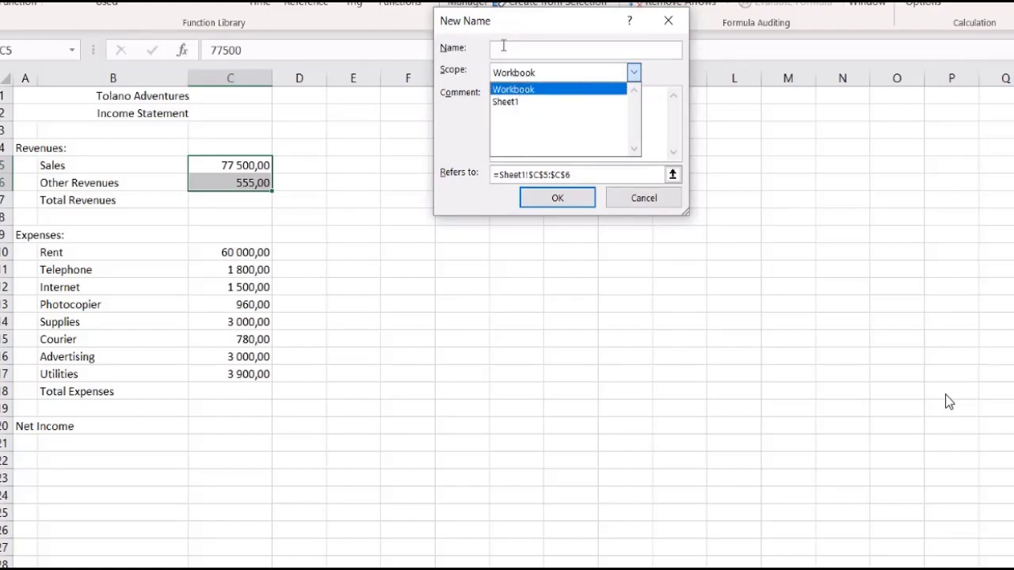
left_click(503, 45)
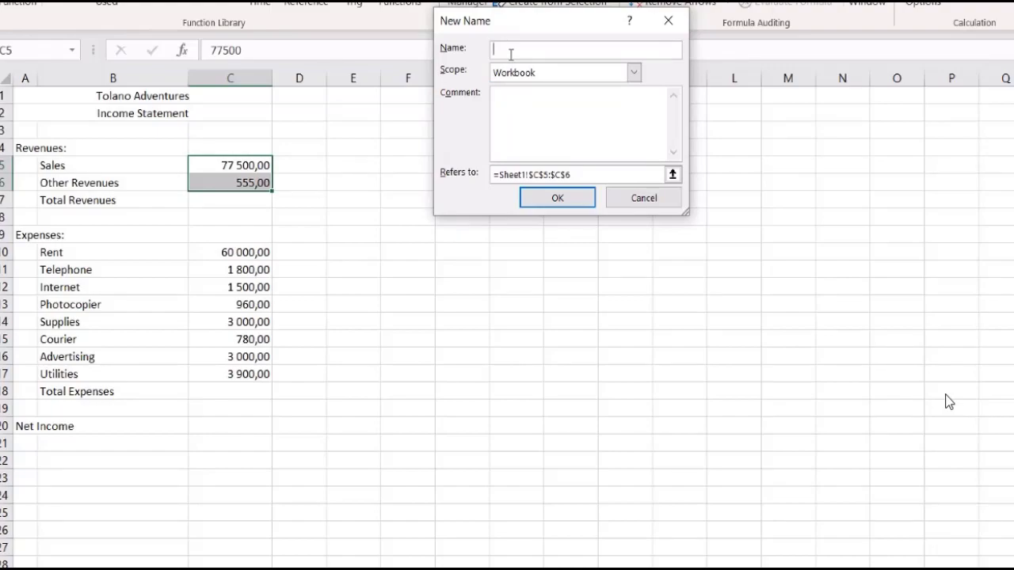
type("Revenues")
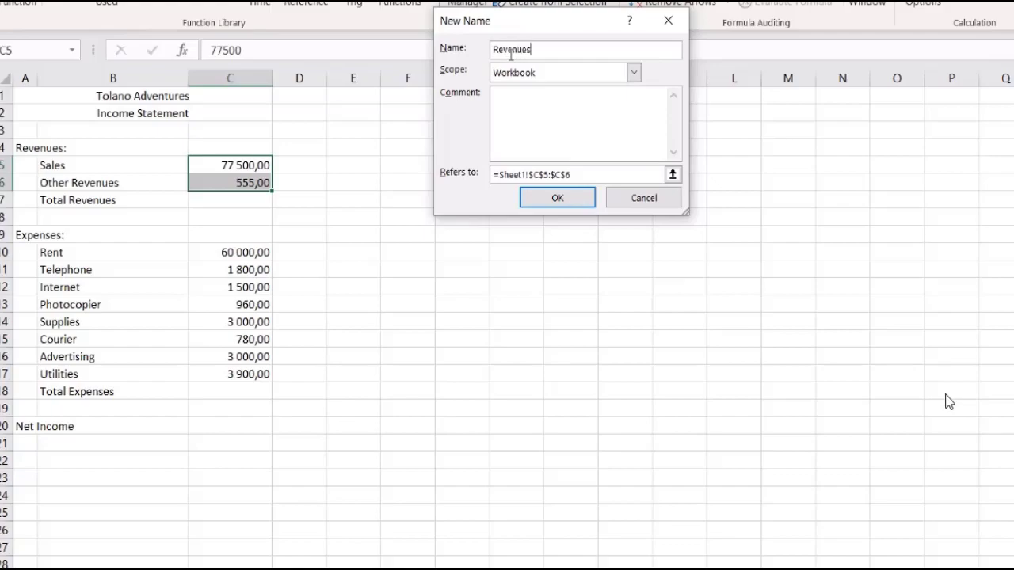
left_click(558, 198)
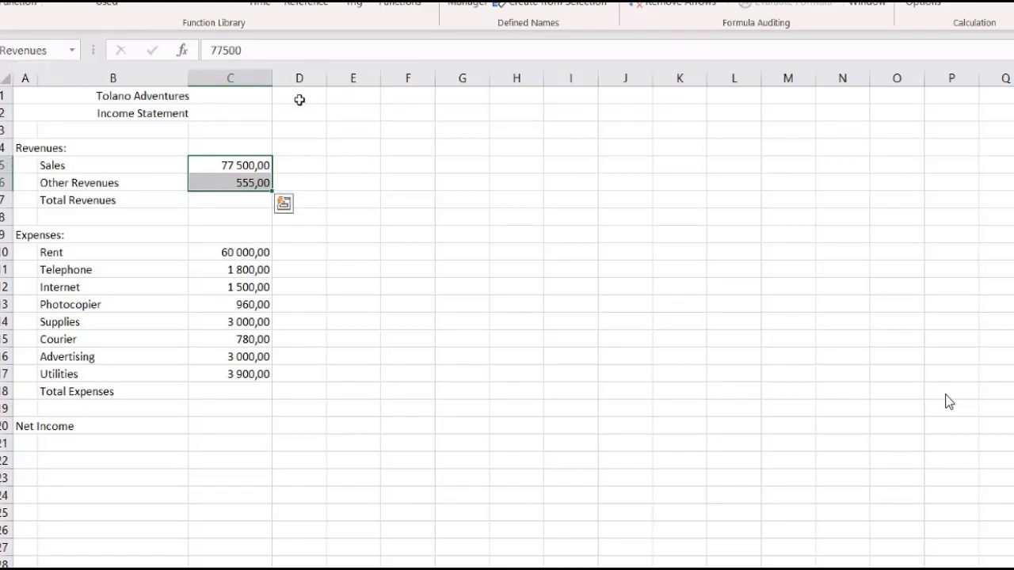
left_click(254, 95)
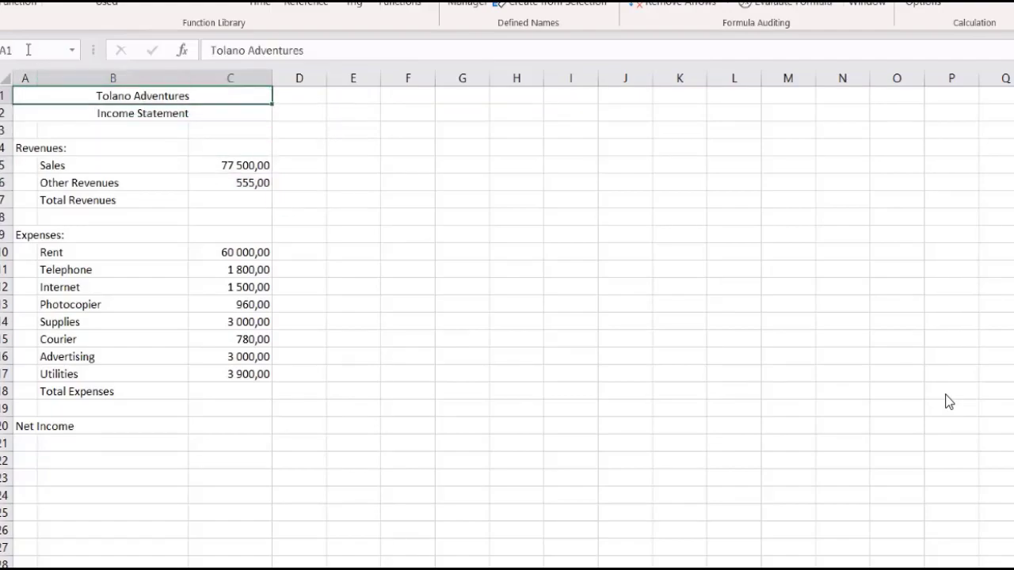
left_click(29, 49)
left_click(306, 145)
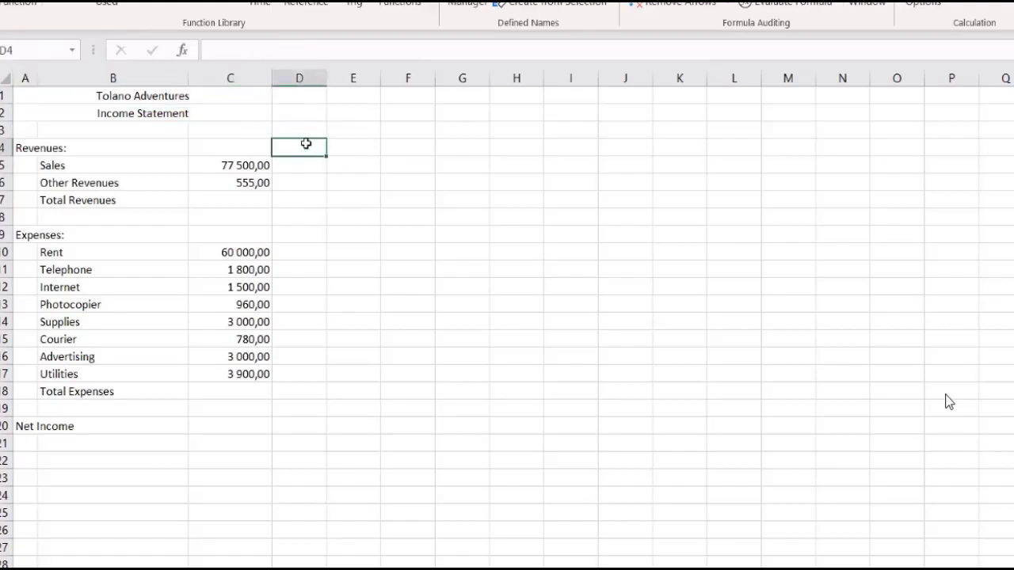
left_click(72, 50)
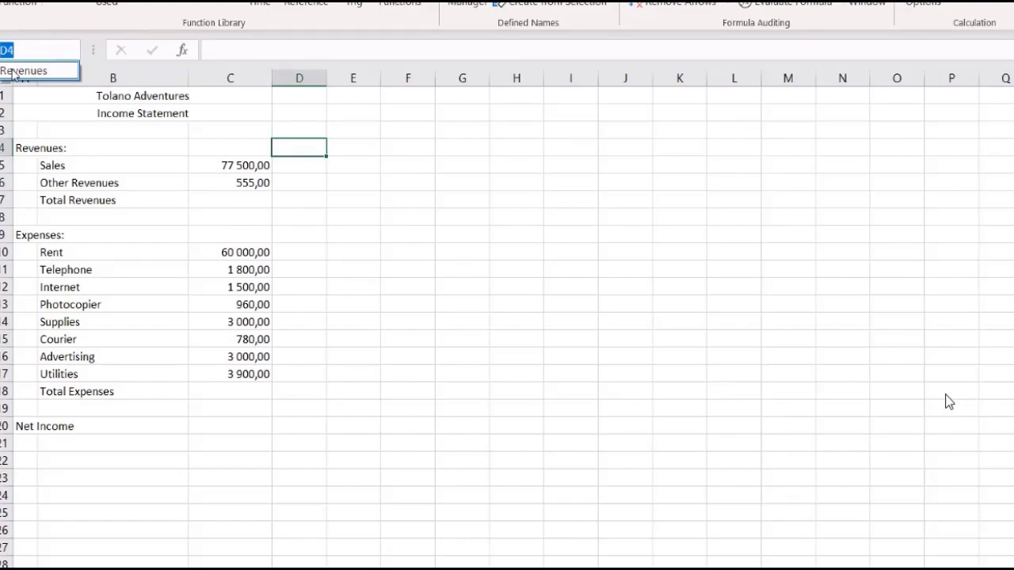
key("Escape")
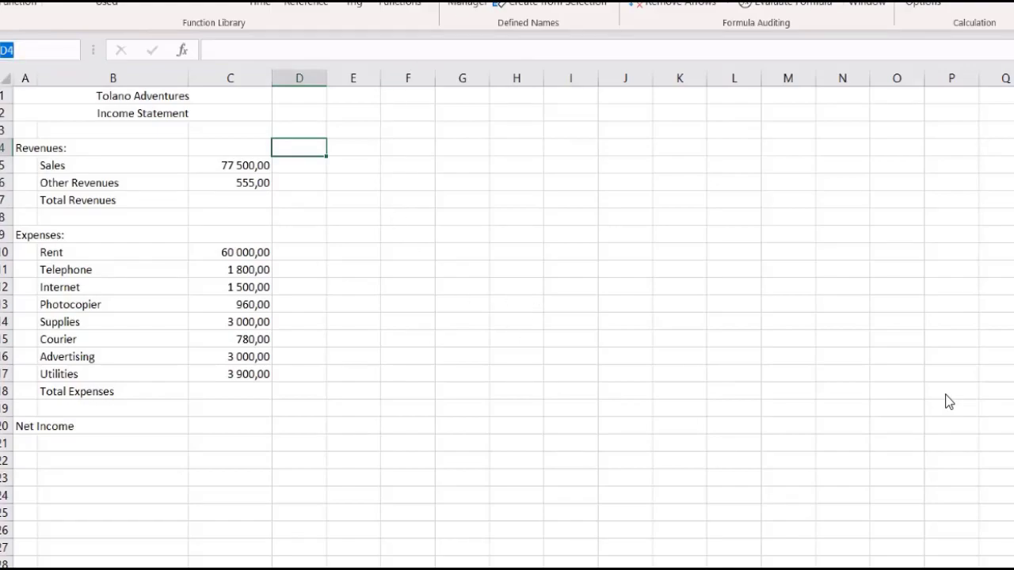
key("ctrl+F3")
- Select C10:C17 and name it EXPENSES through the Name Box
left_click(207, 252)
left_click_drag(207, 252, 228, 367)
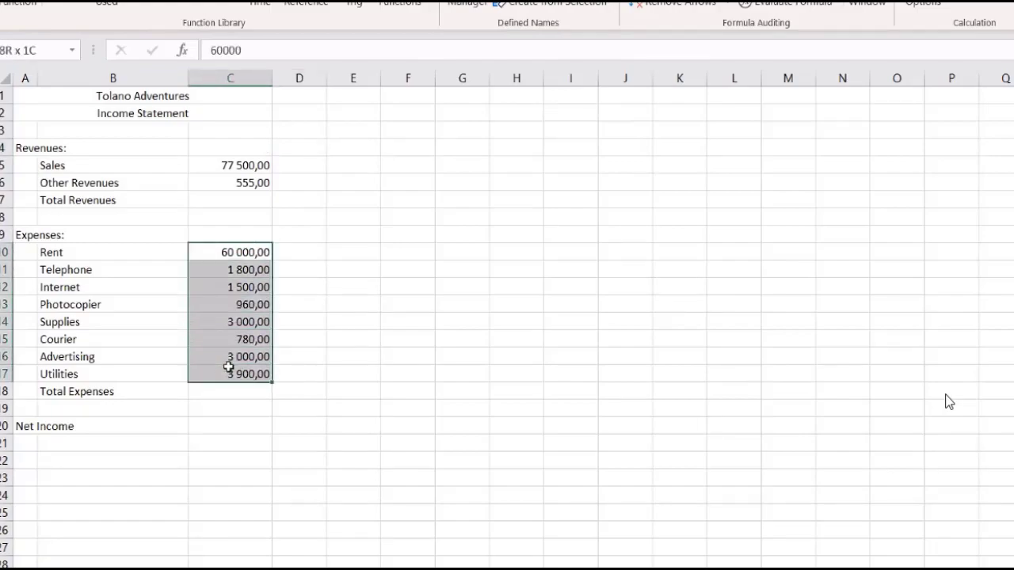
left_click_drag(229, 367, 229, 368)
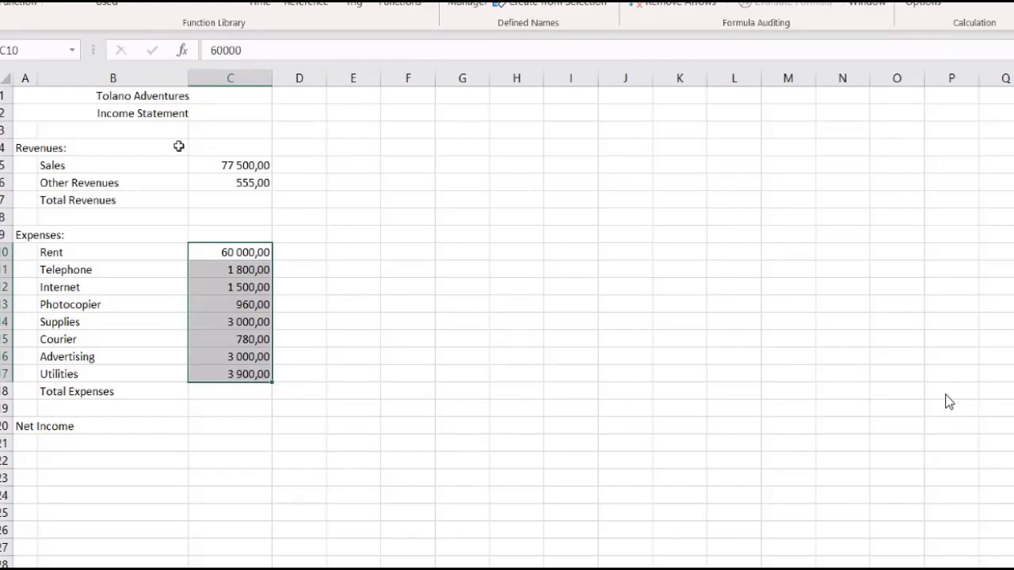
left_click(24, 49)
type("EXPENSES")
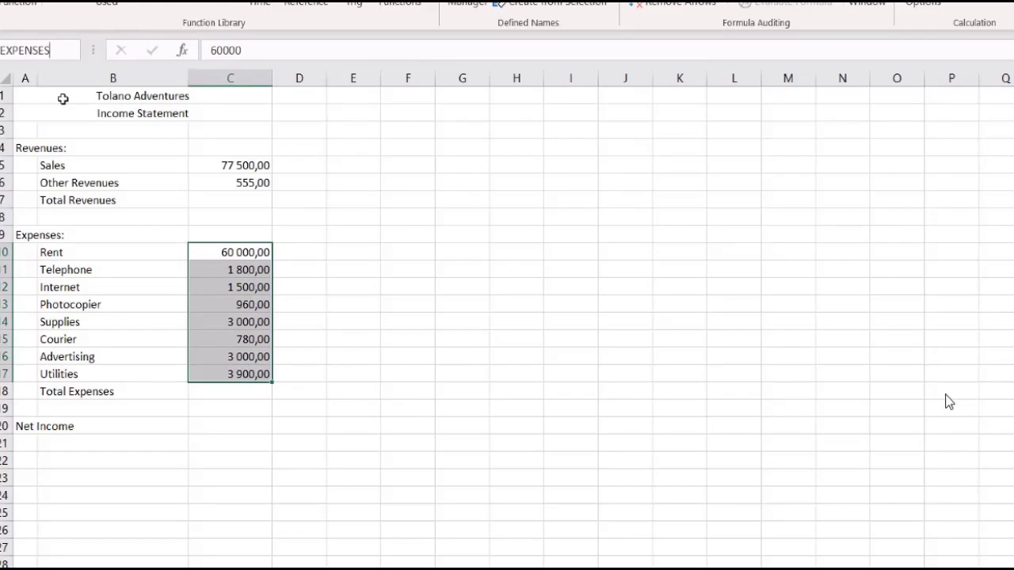
key("Return")
- Enter =SUM(Revenues) in C7 so Total Revenues shows 78 055,00
left_click(197, 196)
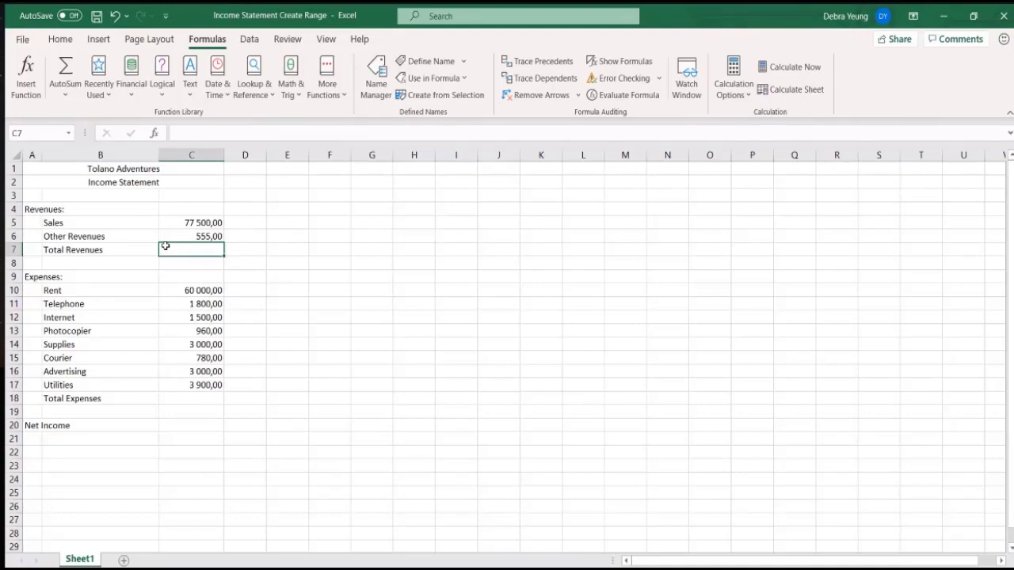
type("=")
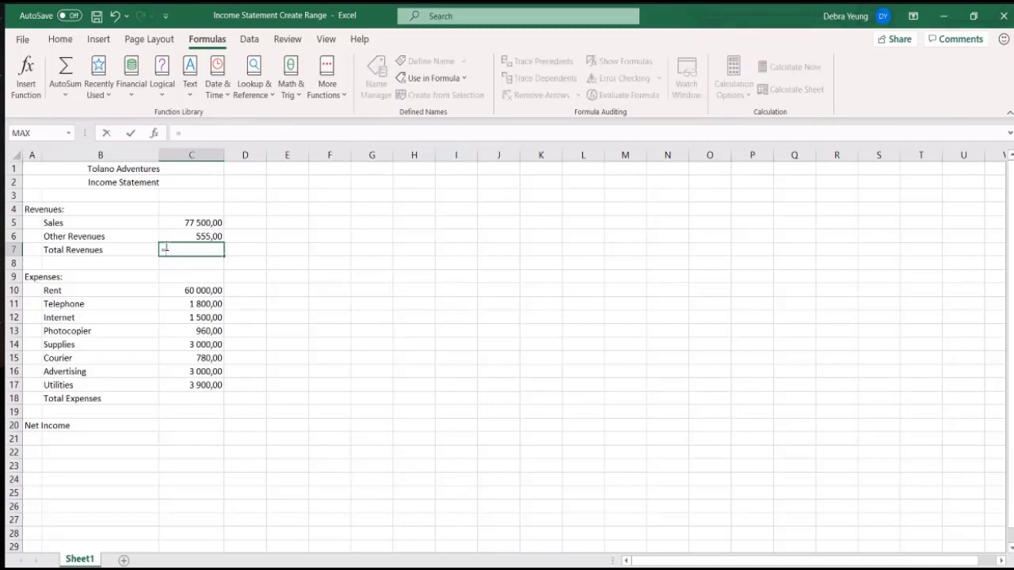
type("SUM")
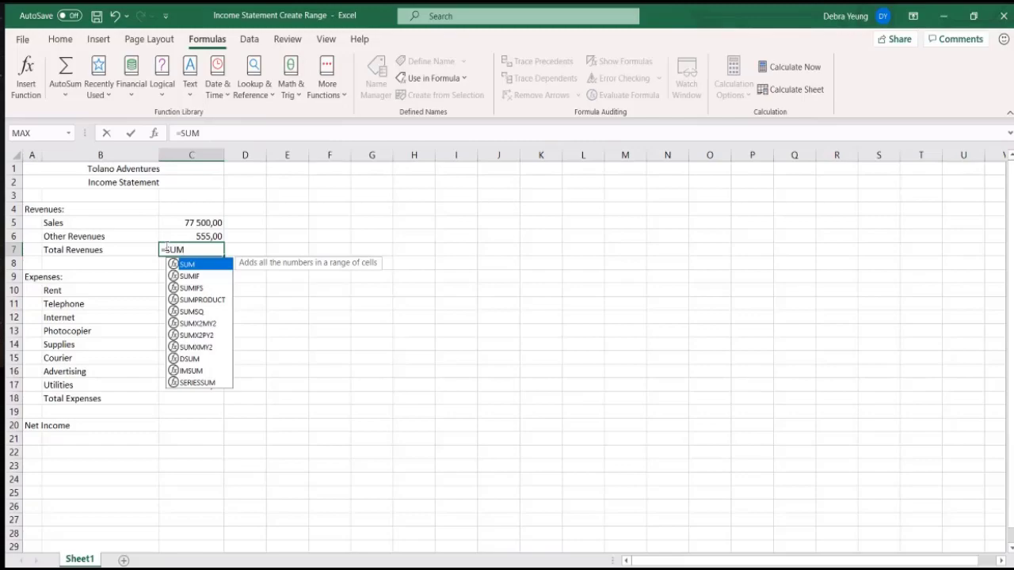
type("(")
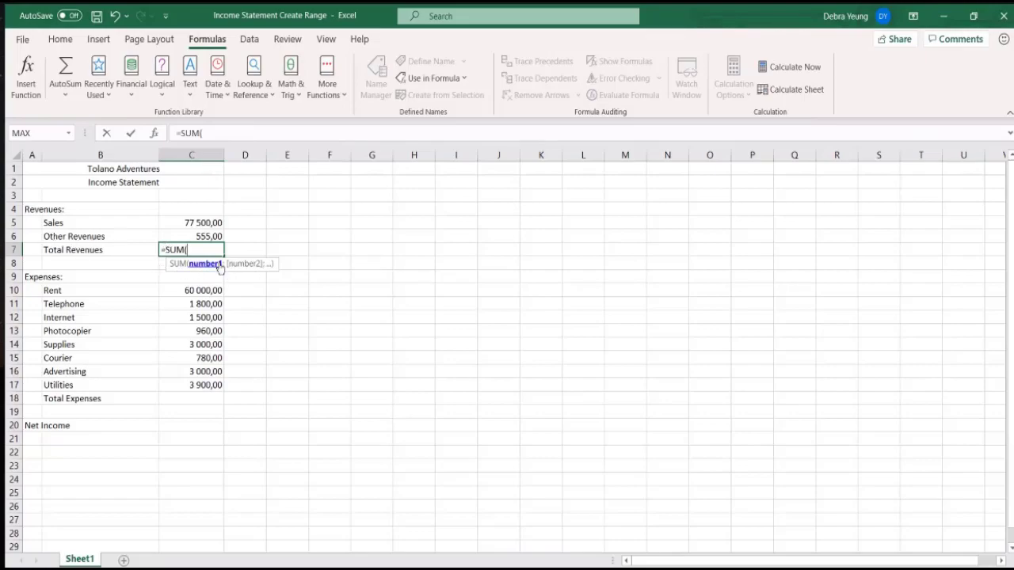
type("R")
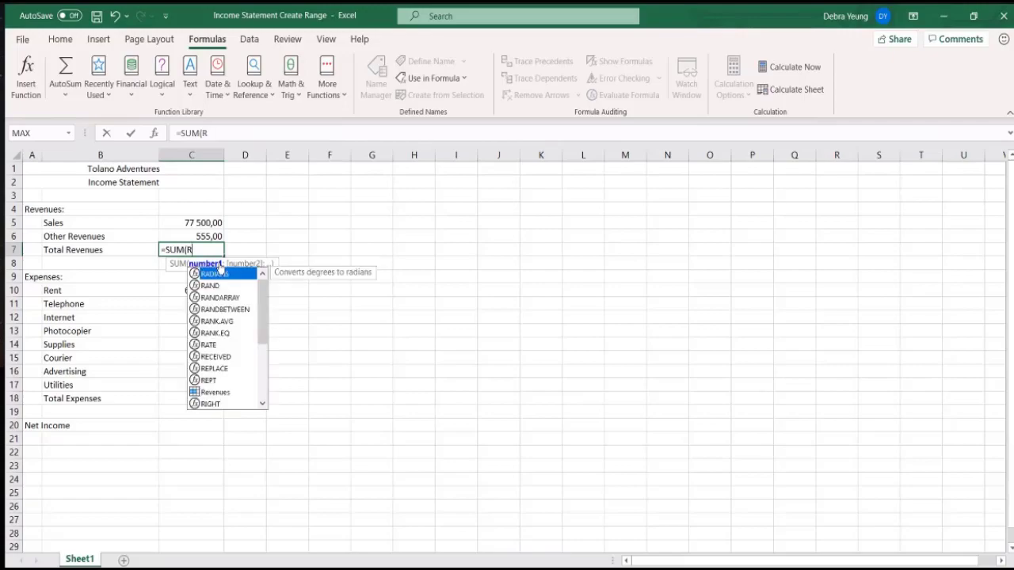
type("E")
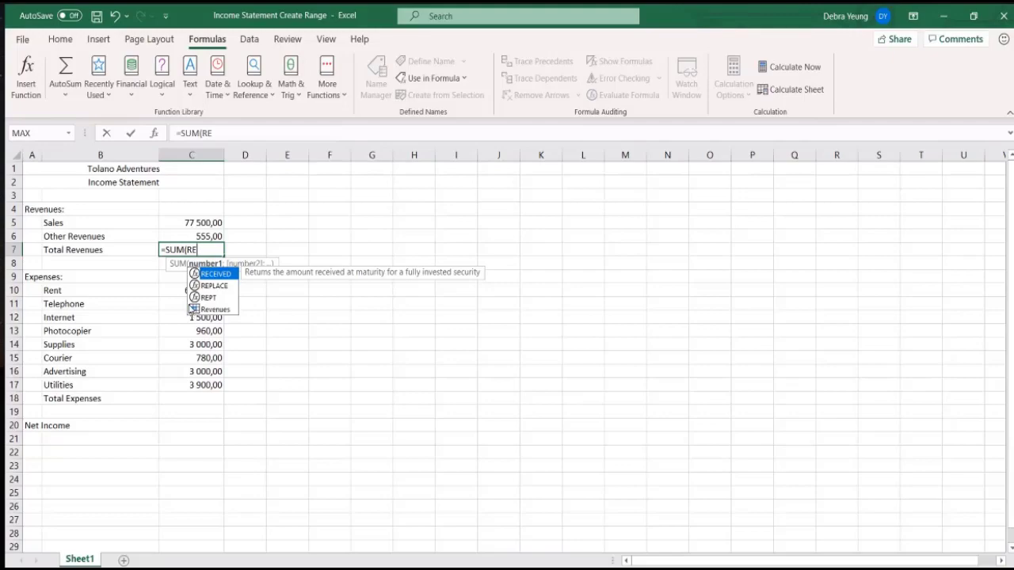
left_click(193, 313)
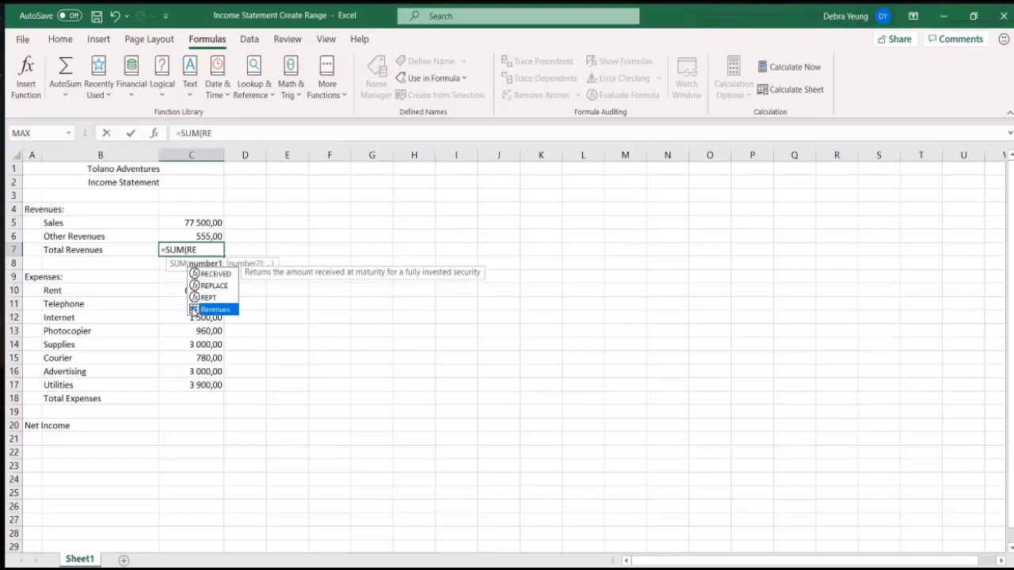
double_click(194, 310)
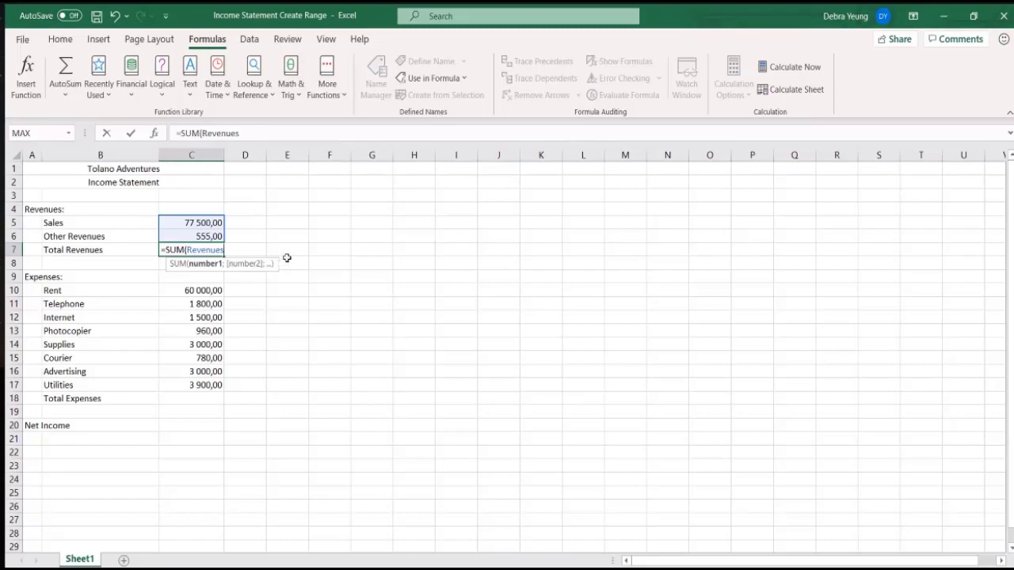
type(")")
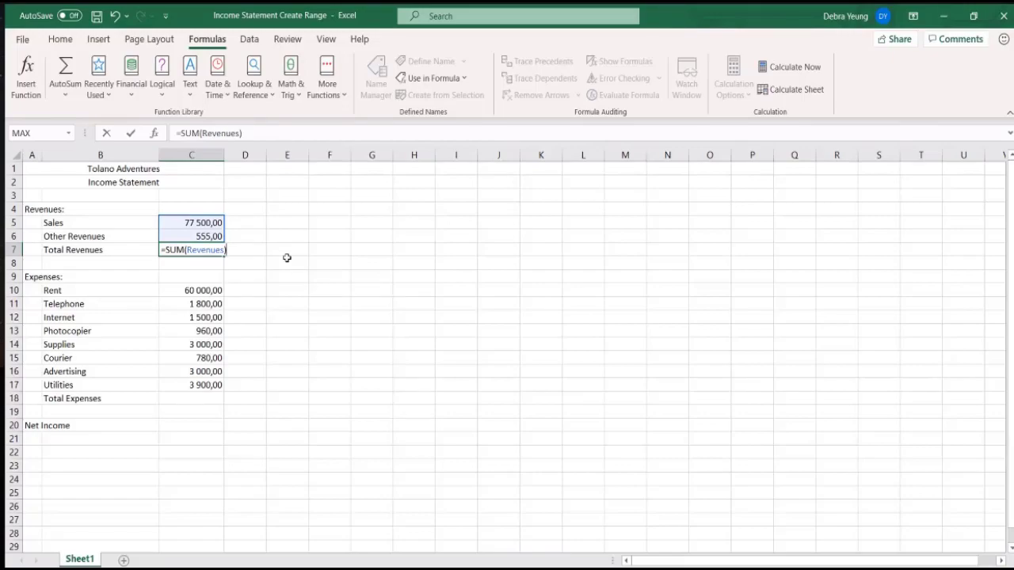
key("Return")
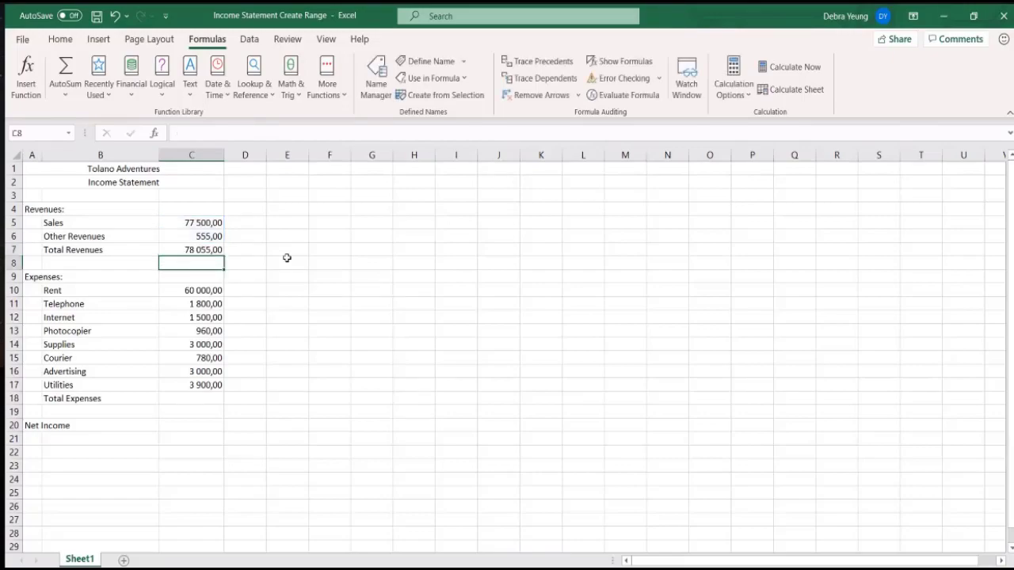
left_click(167, 248)
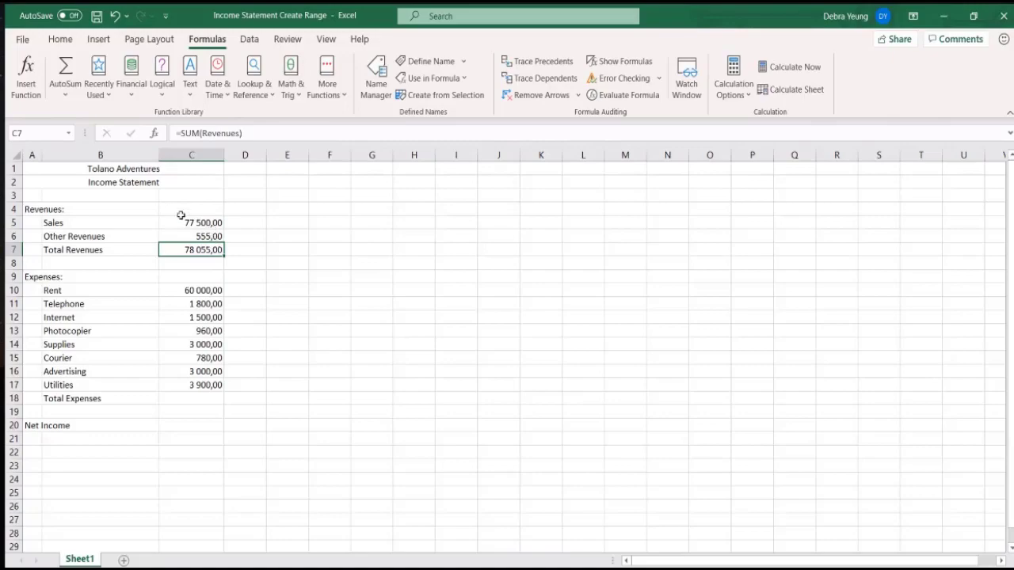
left_click(179, 394)
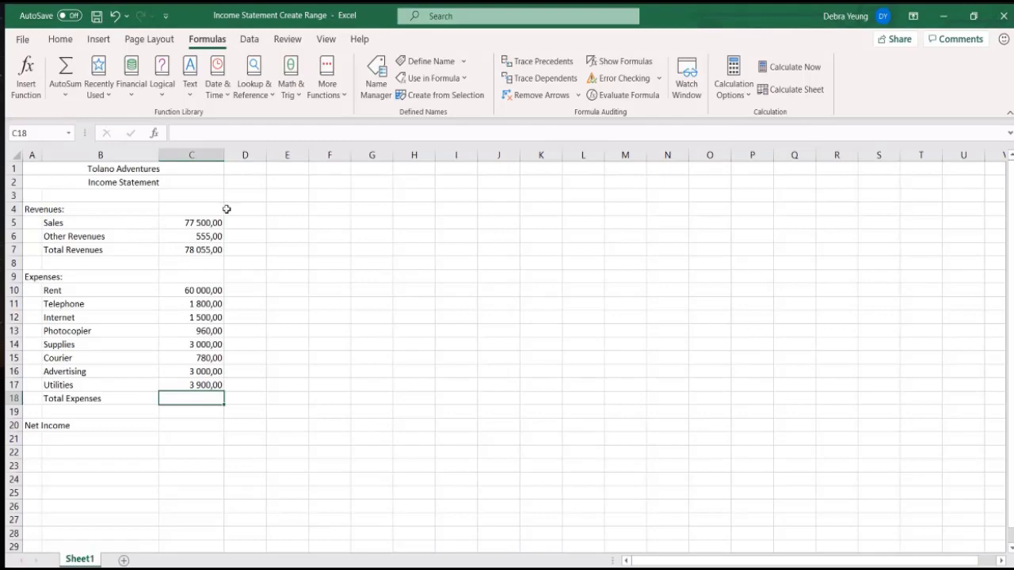
left_click(190, 222)
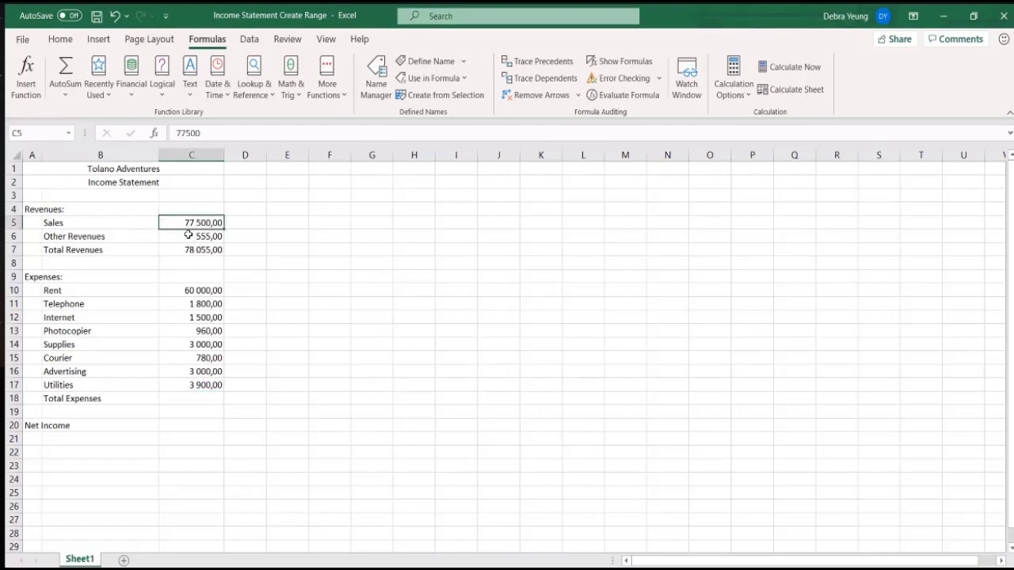
left_click(185, 240)
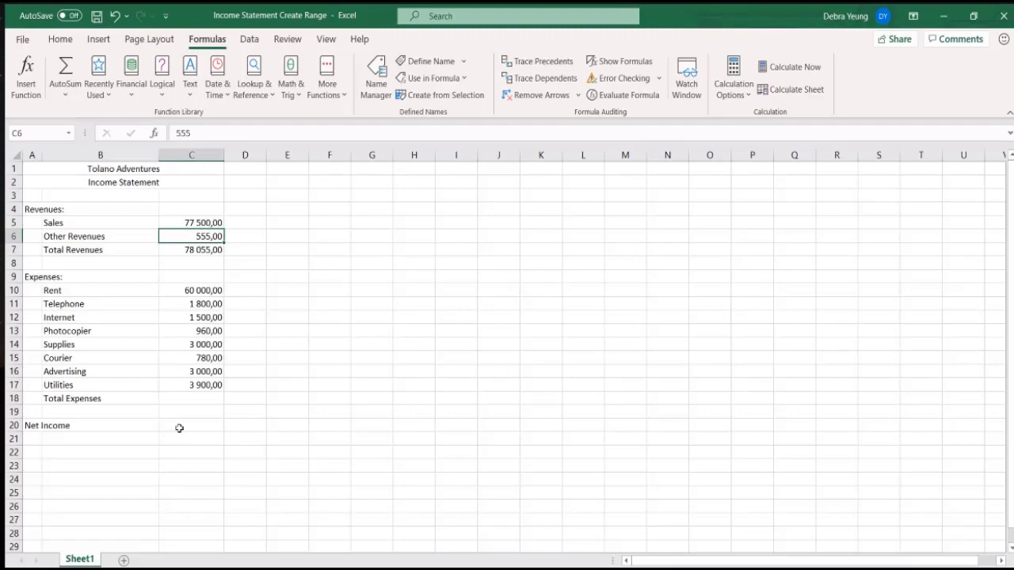
left_click(186, 394)
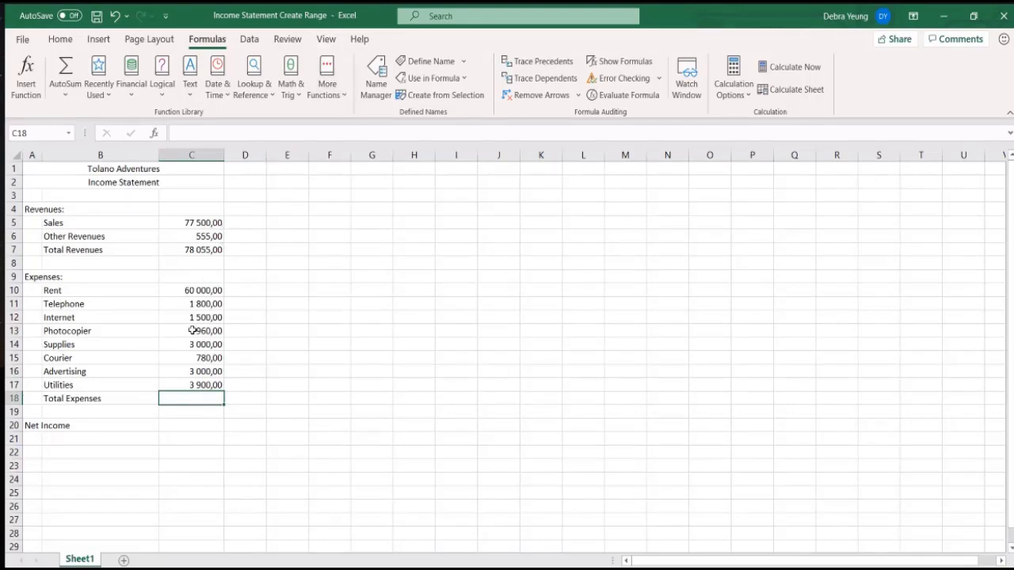
- Enter =SUM(EXPENSES) in C18 so Total Expenses shows 74 940,00
type("=")
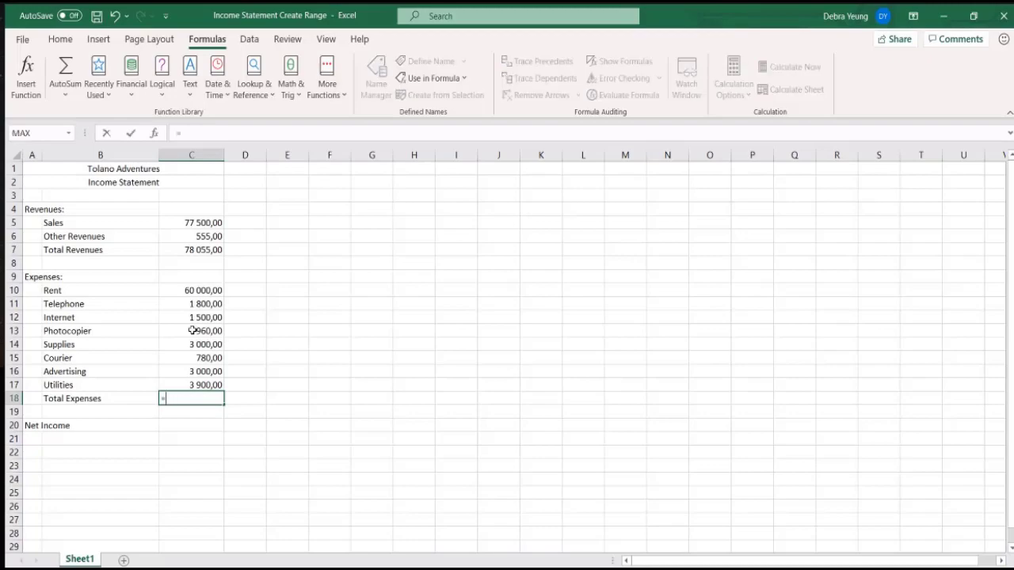
type("S")
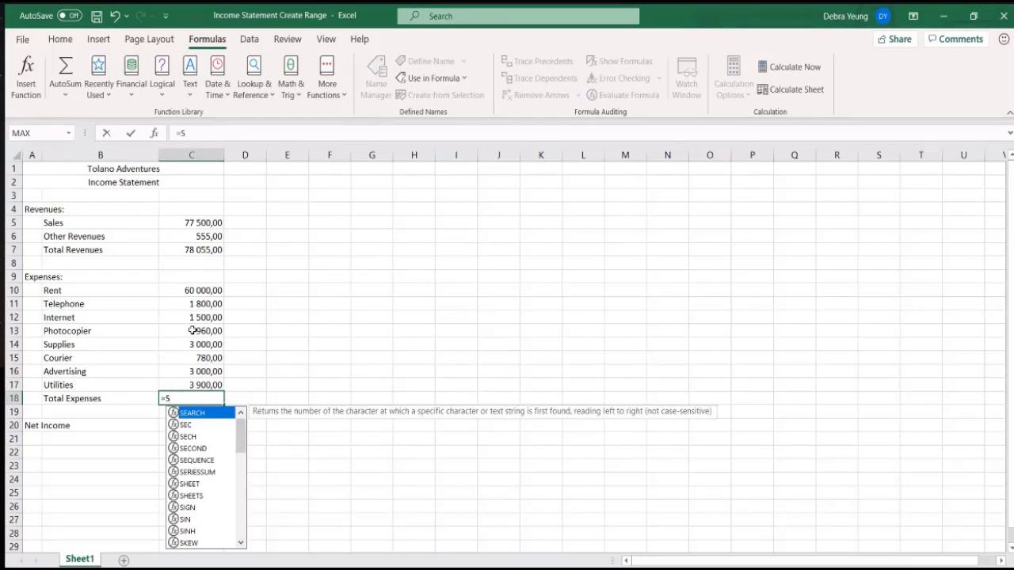
type("UM(")
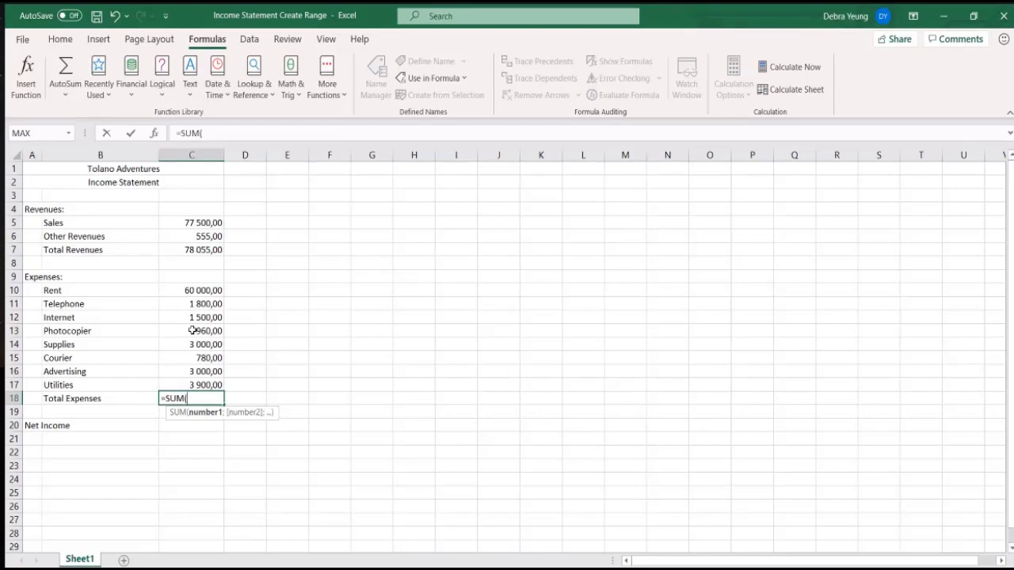
type("EXP")
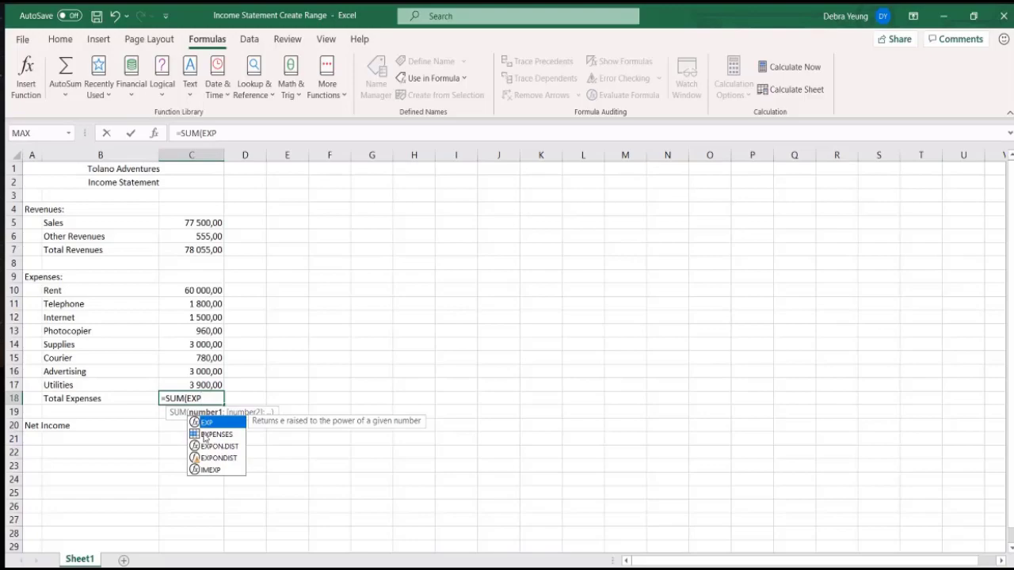
left_click(205, 435)
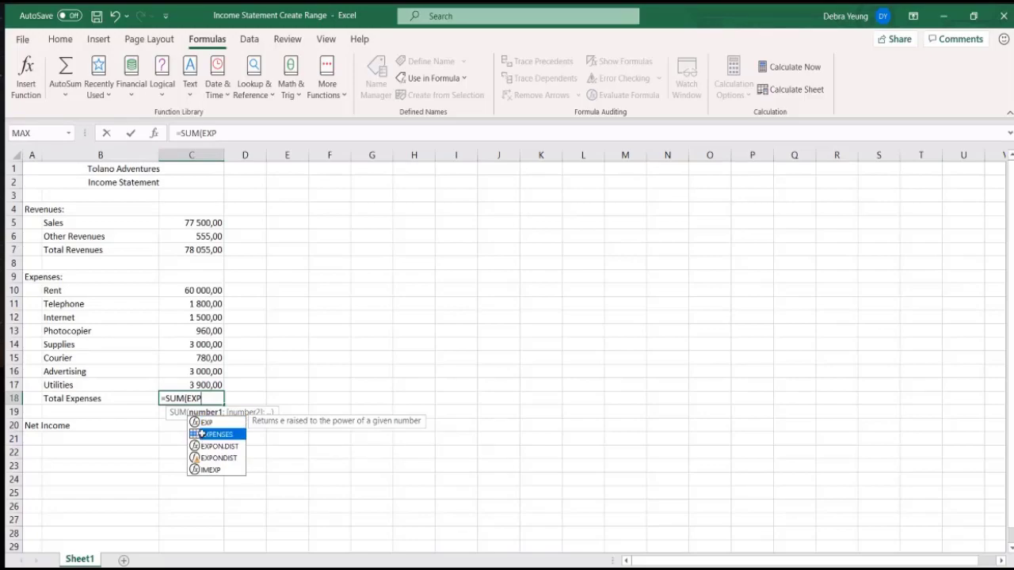
double_click(203, 434)
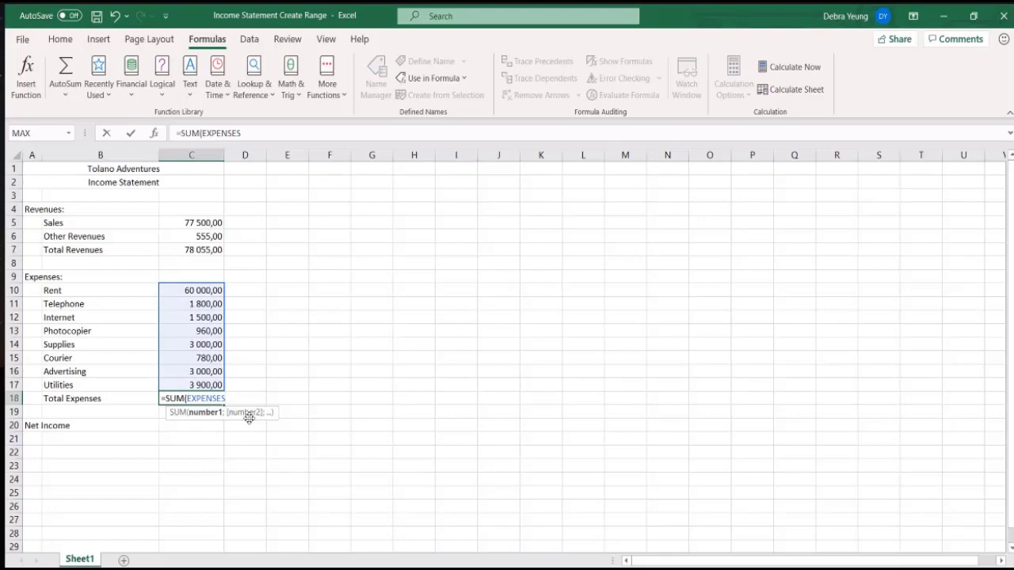
type(")")
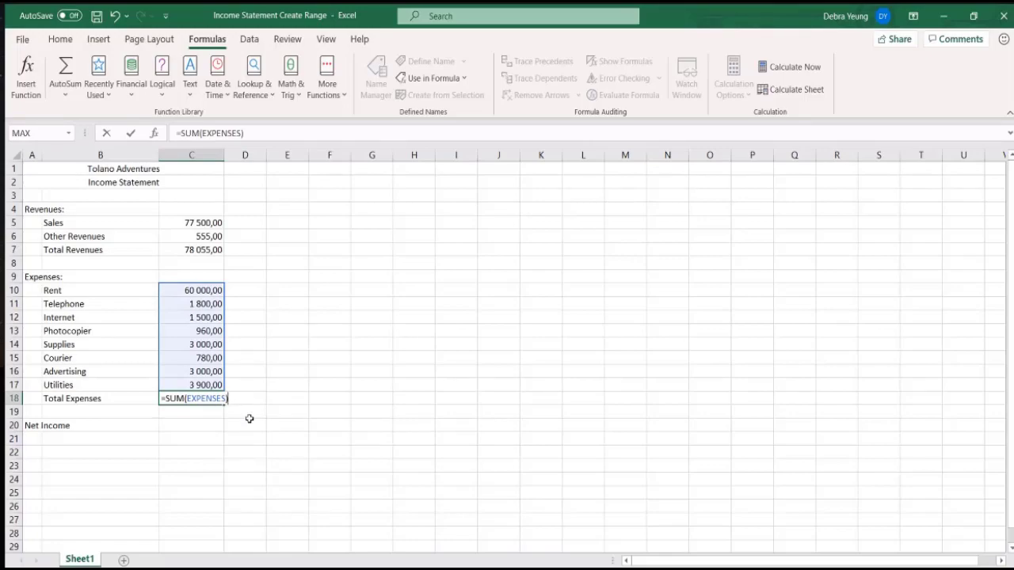
key("Return")
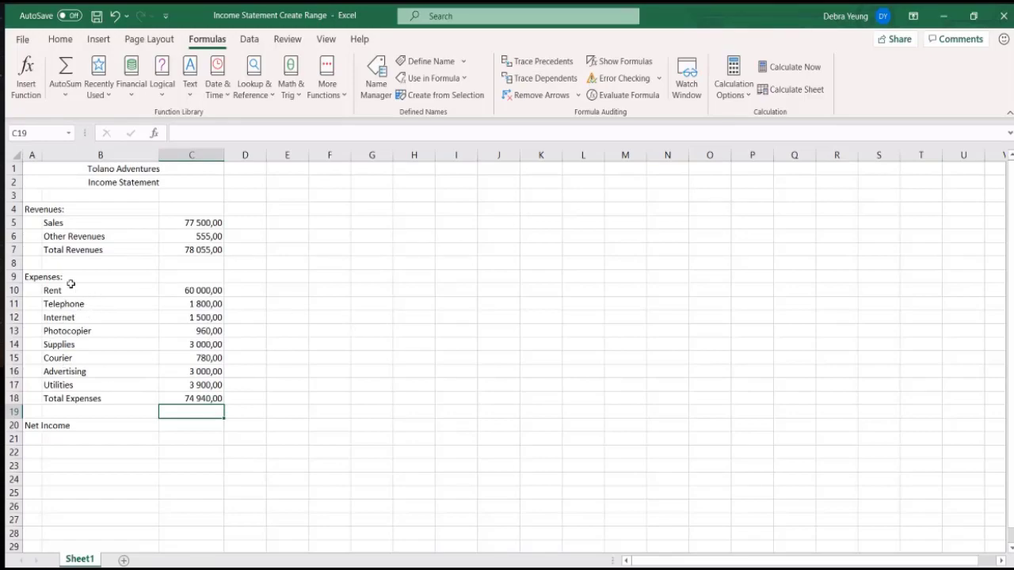
- Select B10:C17, covering the Rent through Utilities expense labels and amounts
left_click_drag(70, 289, 177, 386)
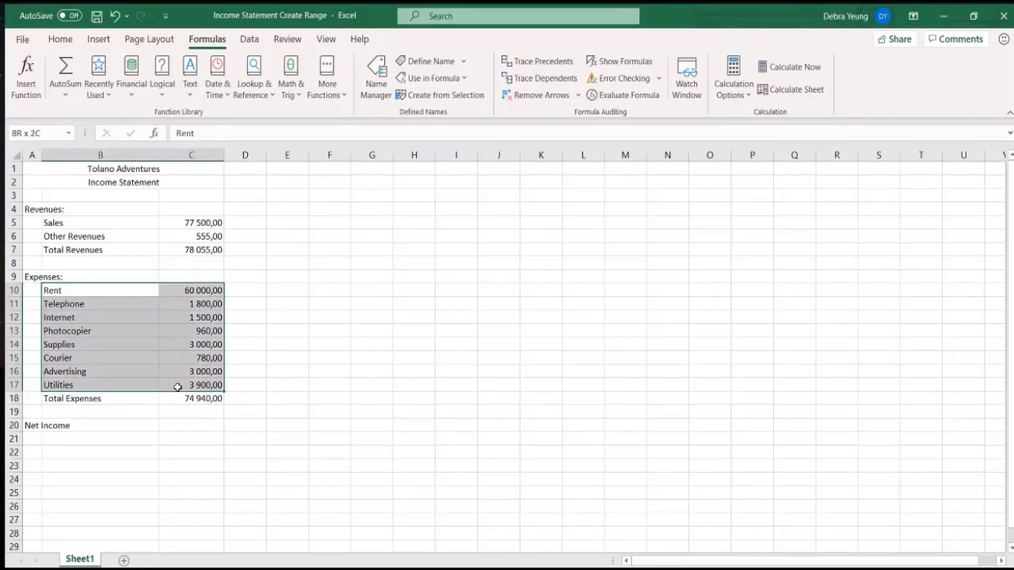
left_click_drag(178, 387, 178, 386)
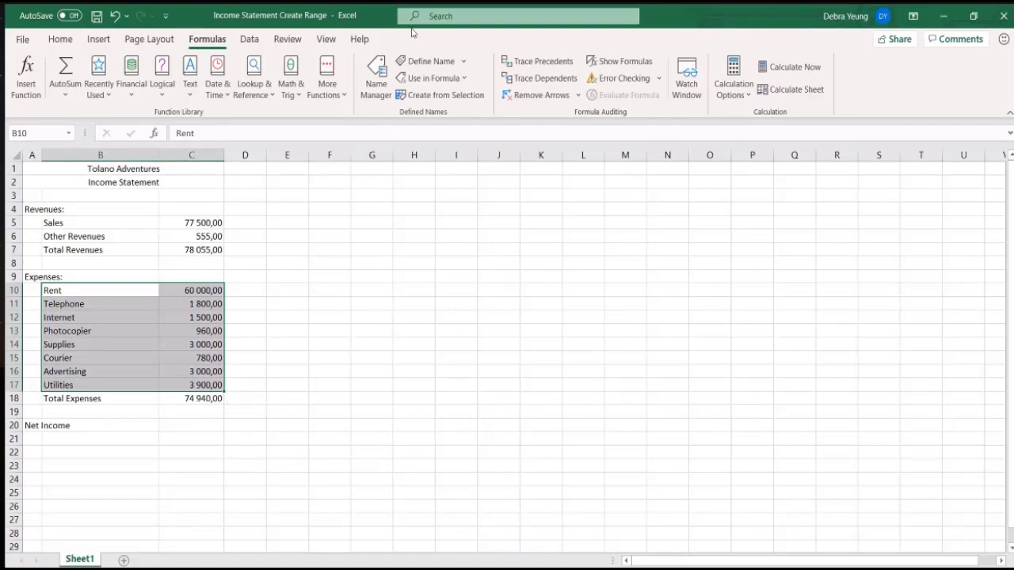
- Create names Advertising through Utilities from the column B labels, then list the defined names
left_click(416, 99)
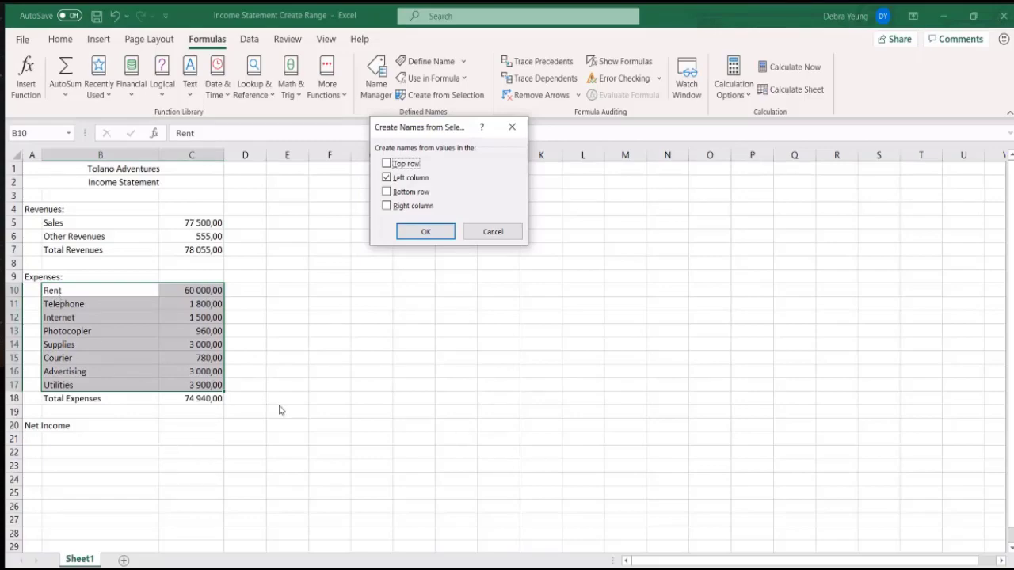
left_click(403, 230)
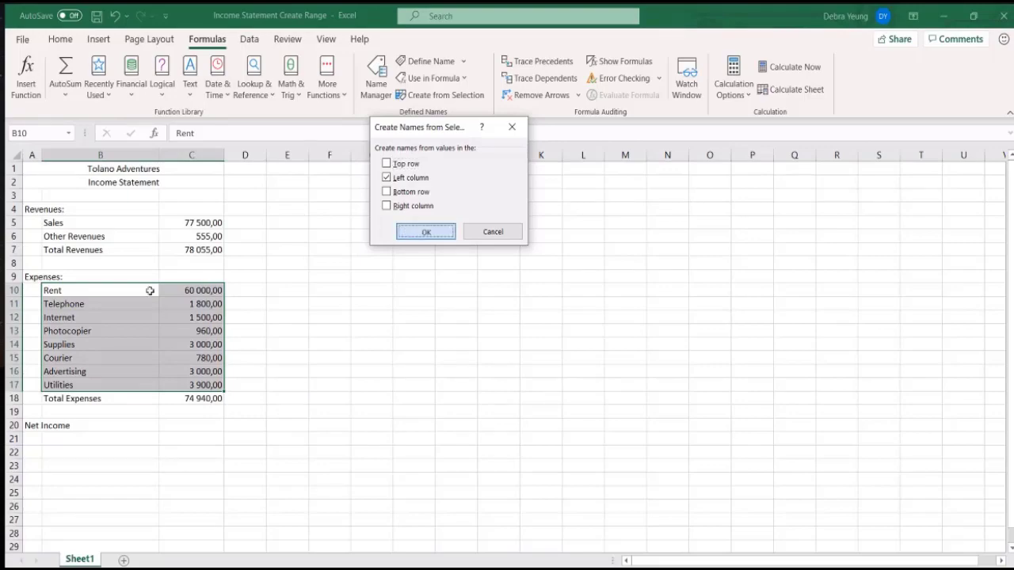
left_click(68, 133)
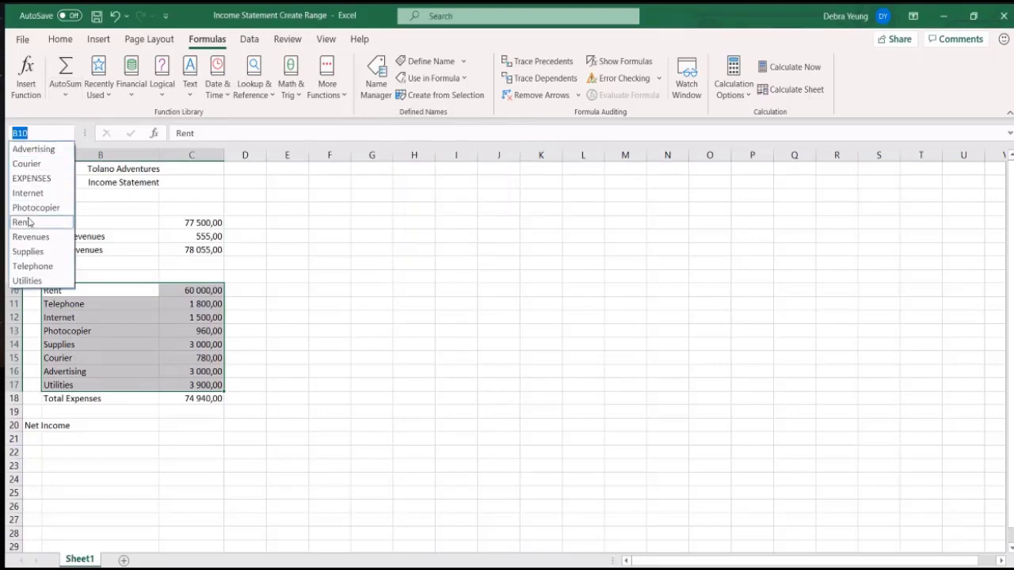
left_click(28, 220)
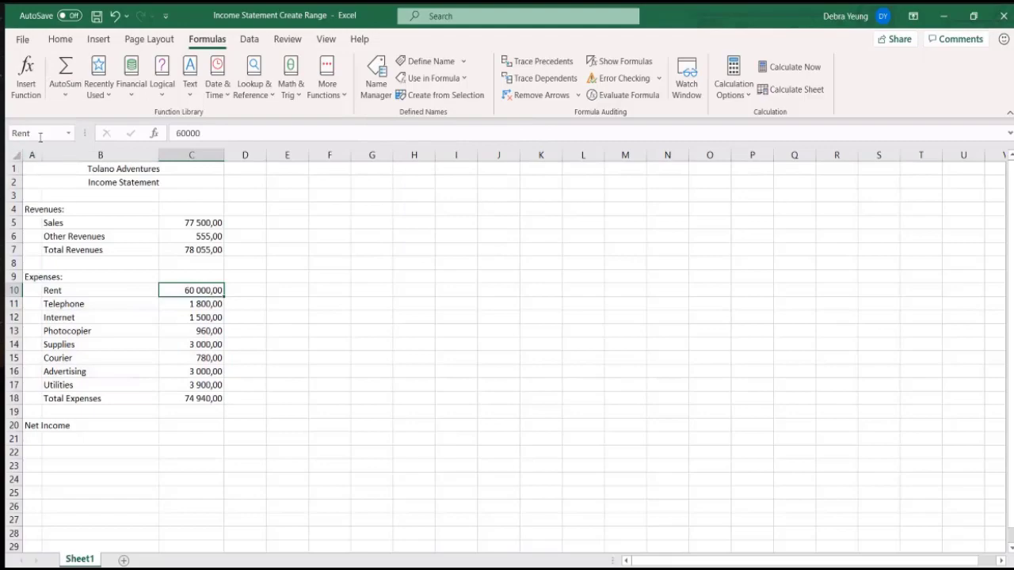
left_click(68, 133)
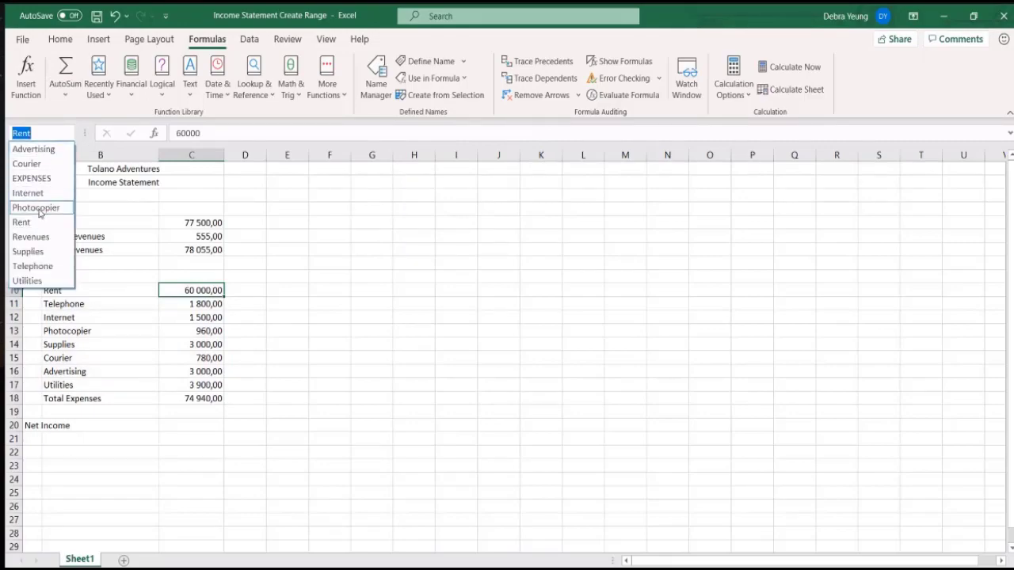
left_click(35, 208)
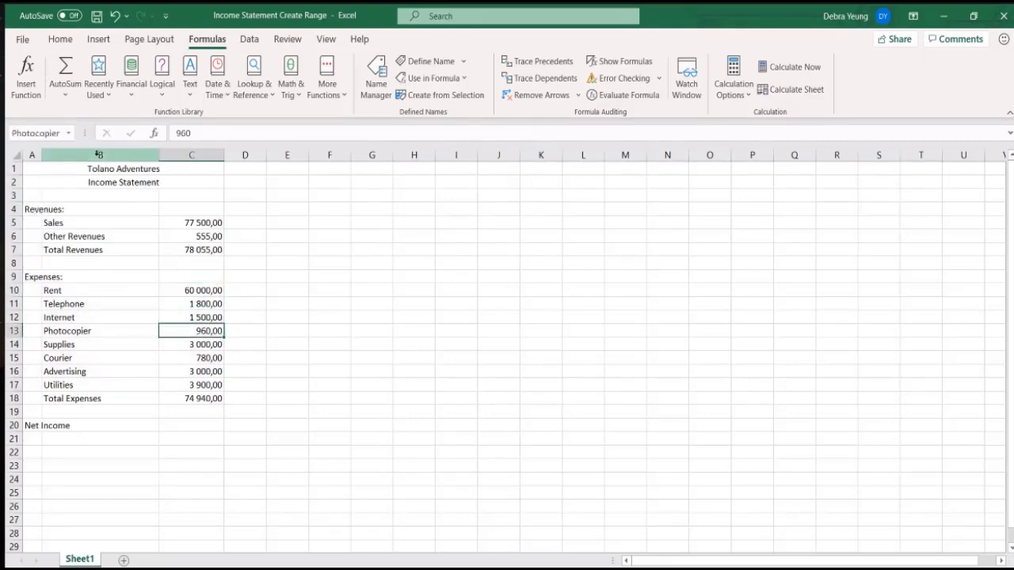
left_click(177, 289)
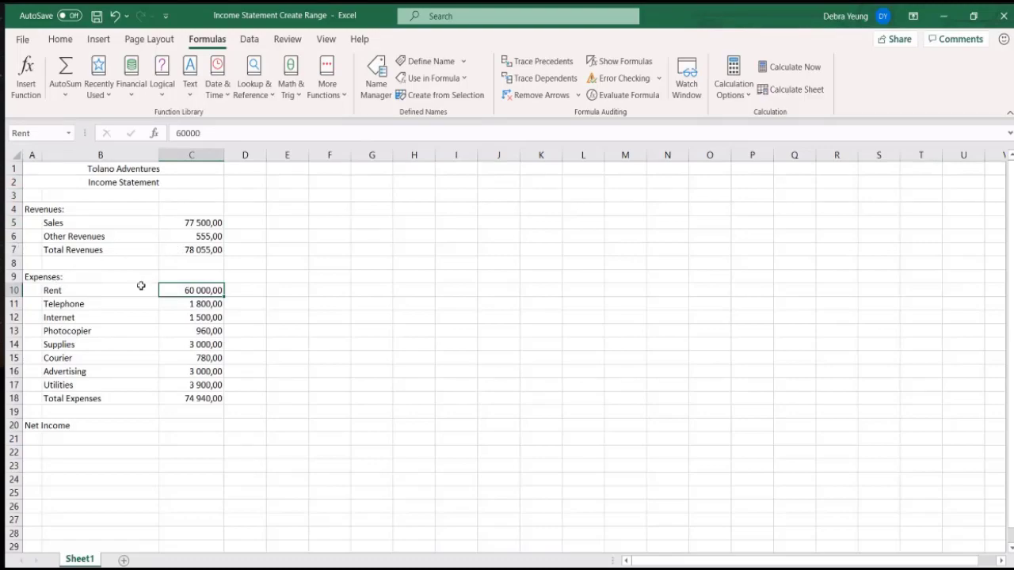
left_click(189, 400)
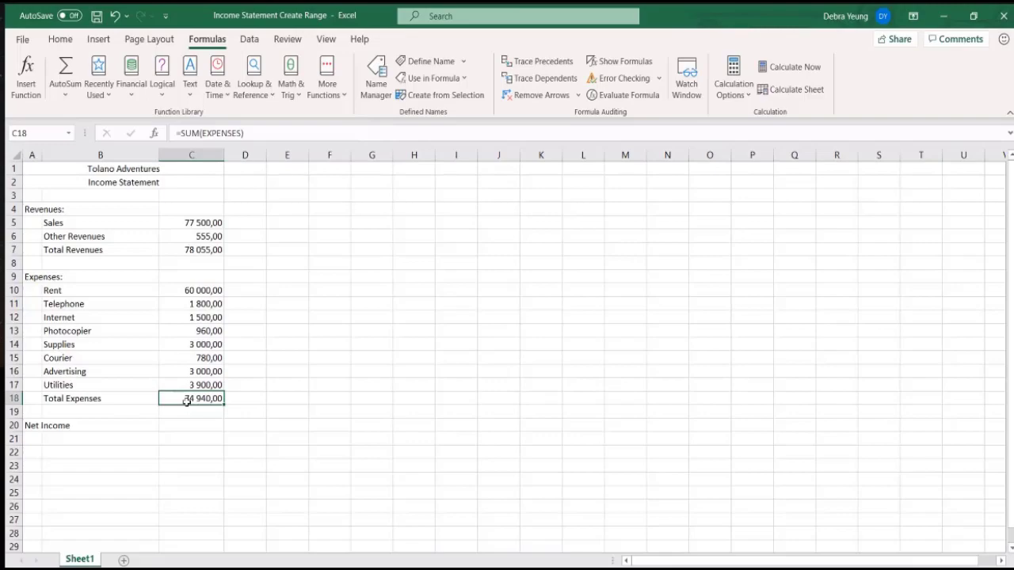
- Name C18 Total_Expenses from its row label in B18 and check the name
left_click(125, 398)
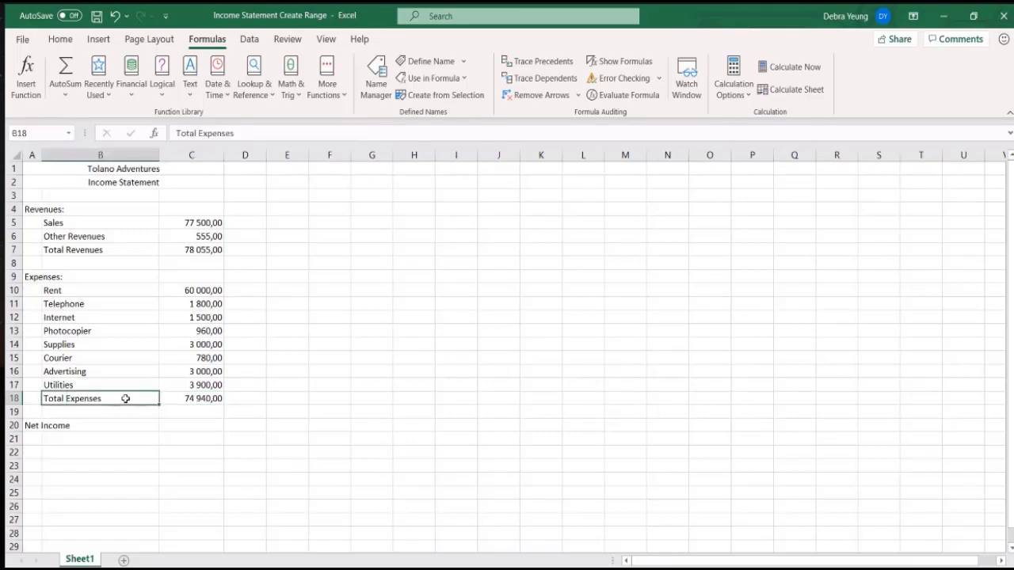
left_click_drag(147, 399, 171, 400)
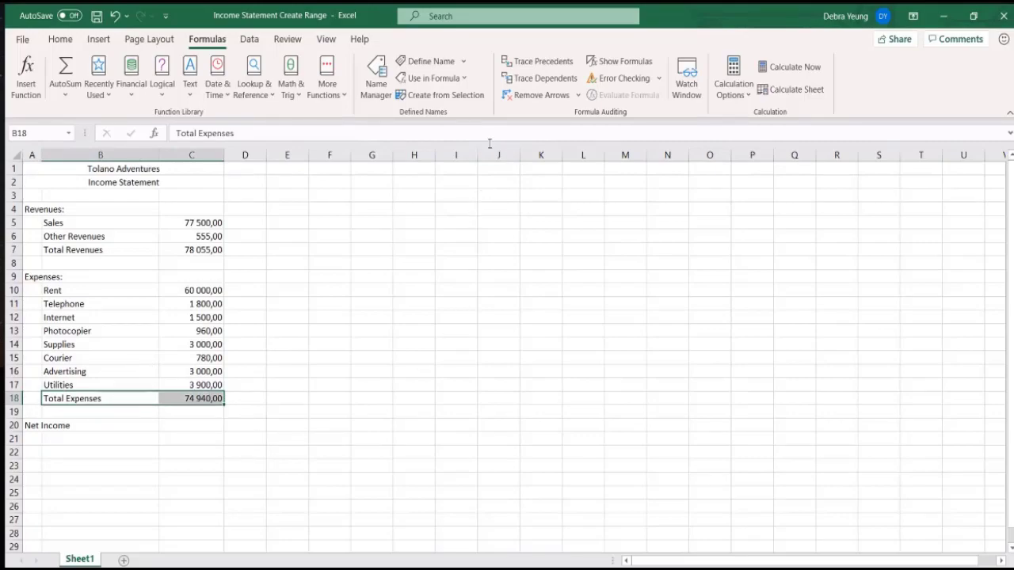
left_click(442, 103)
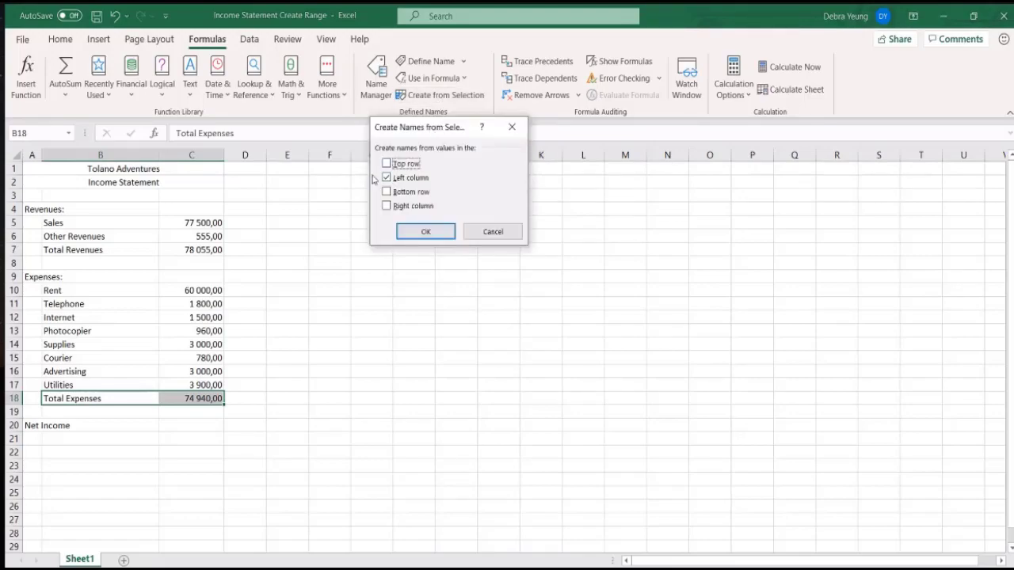
left_click(410, 234)
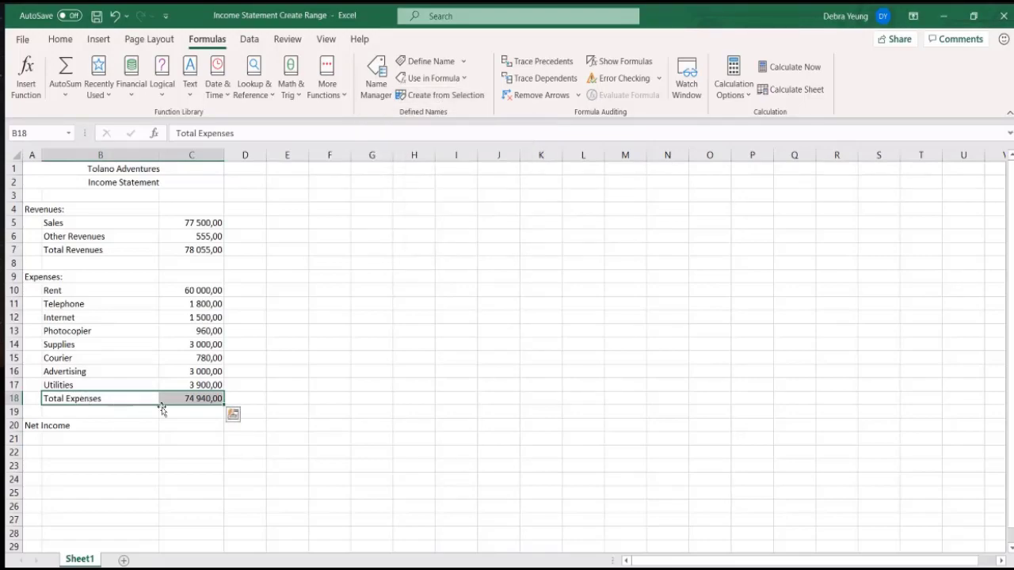
left_click(187, 395)
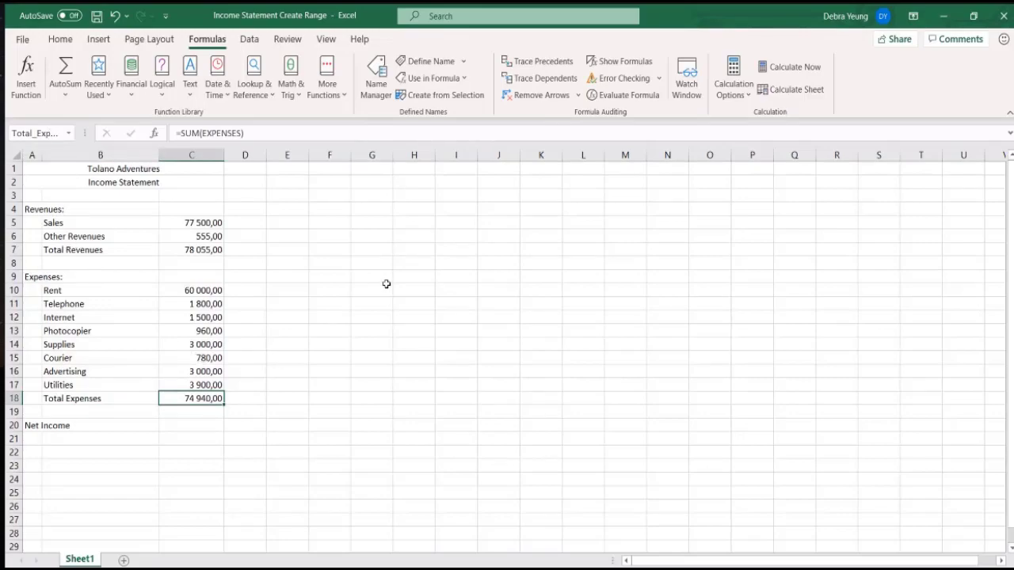
- Type BBBBB in the Name Box for the merged A1:C1 title cell and check the name
left_click(81, 170)
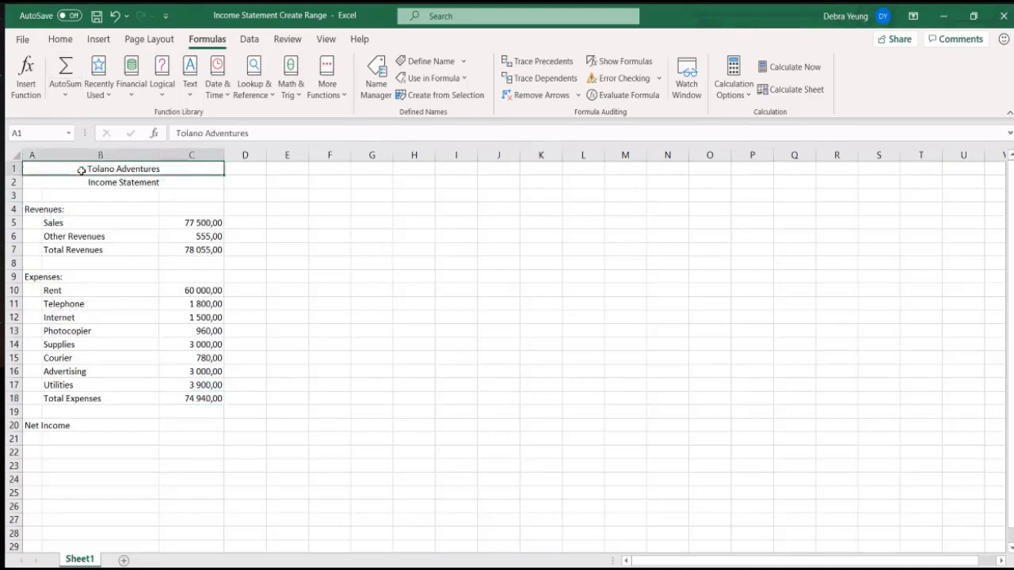
left_click(49, 134)
type("BBBBB")
key("Return")
left_click(41, 211)
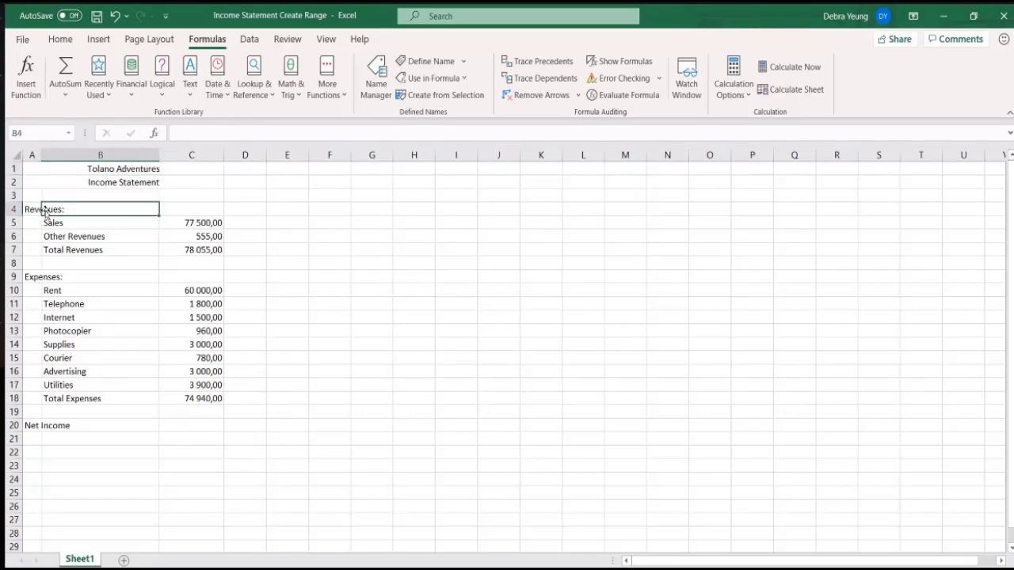
left_click(50, 165)
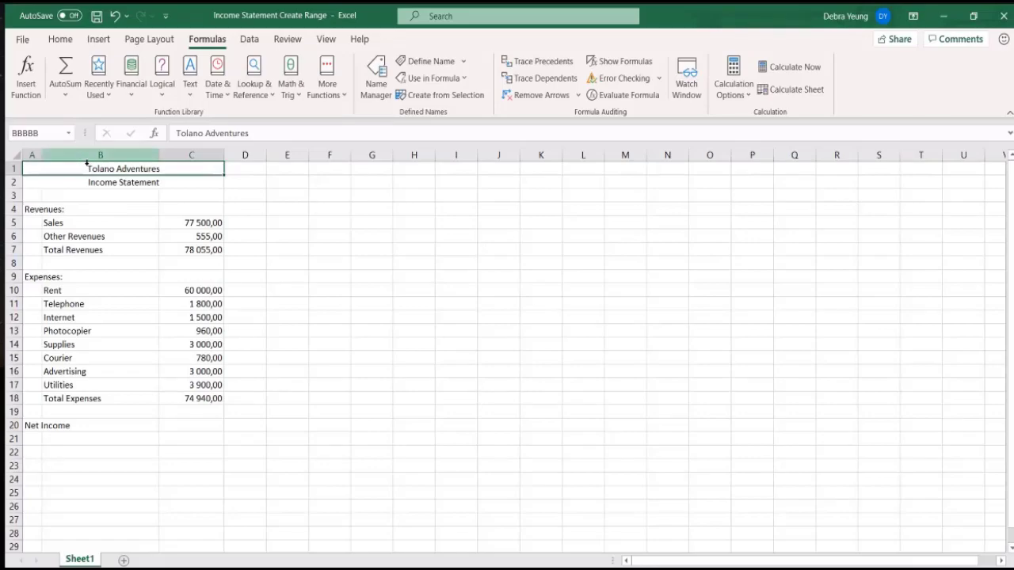
left_click(53, 132)
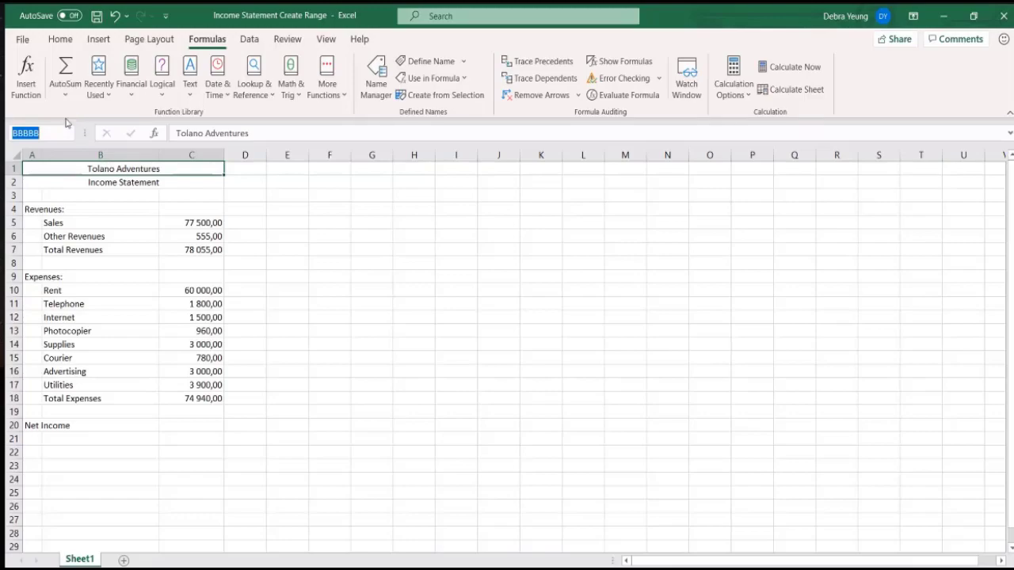
left_click(406, 241)
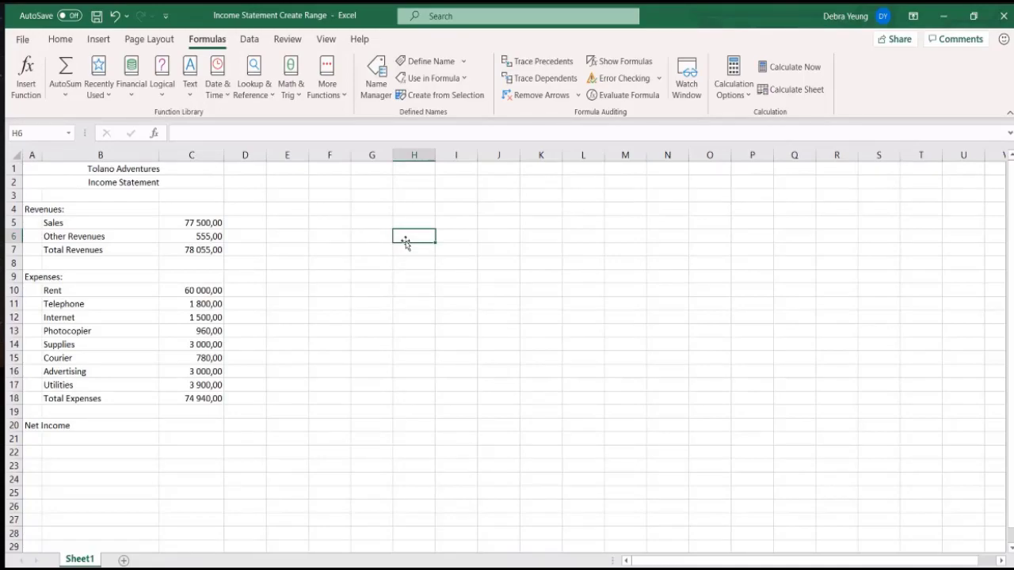
- Enter =C7-Total_Expenses in C20 so Net Income shows 3 115,00
left_click(181, 428)
type("=")
left_click(188, 252)
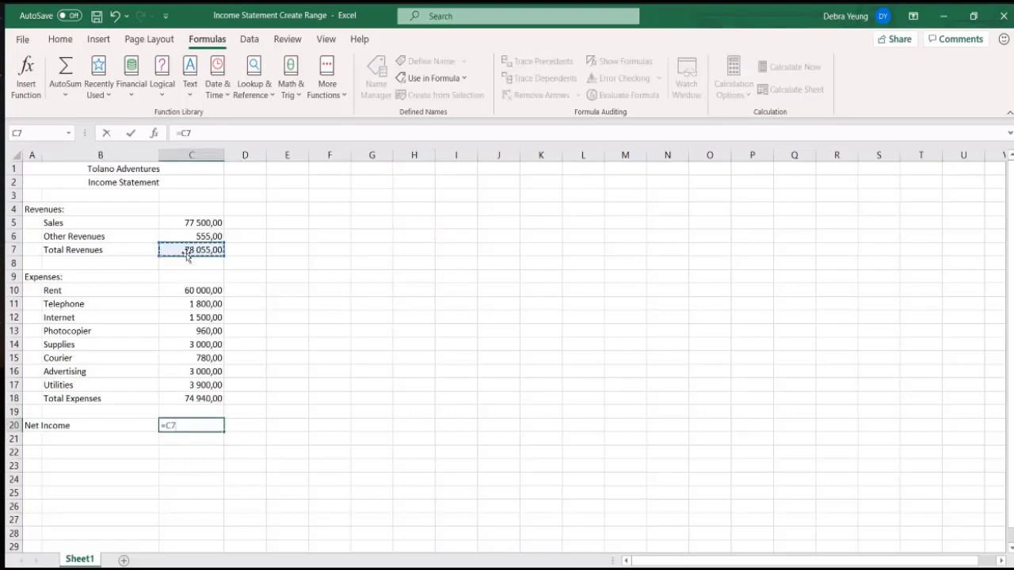
type("-")
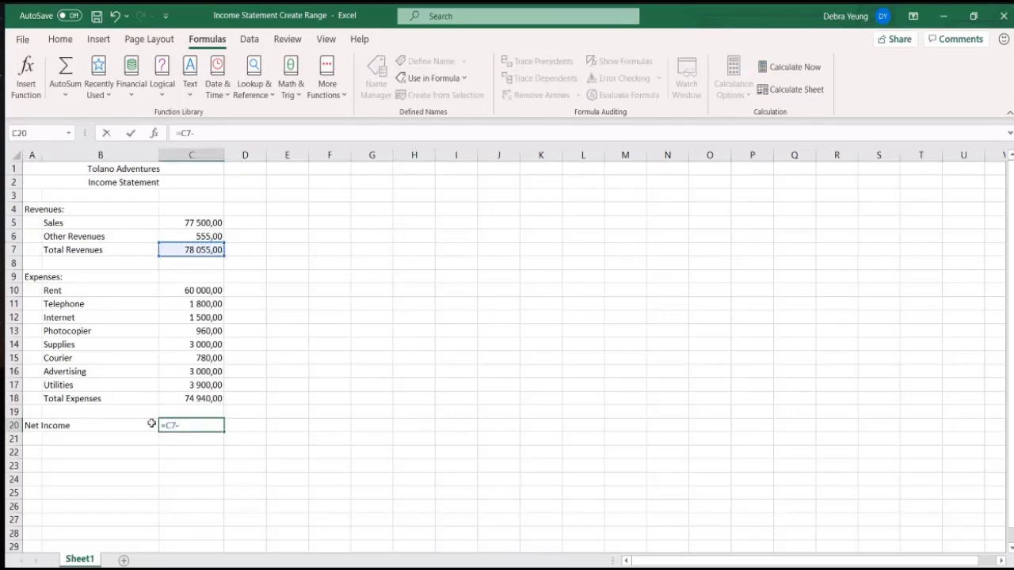
left_click(179, 398)
key("Return")
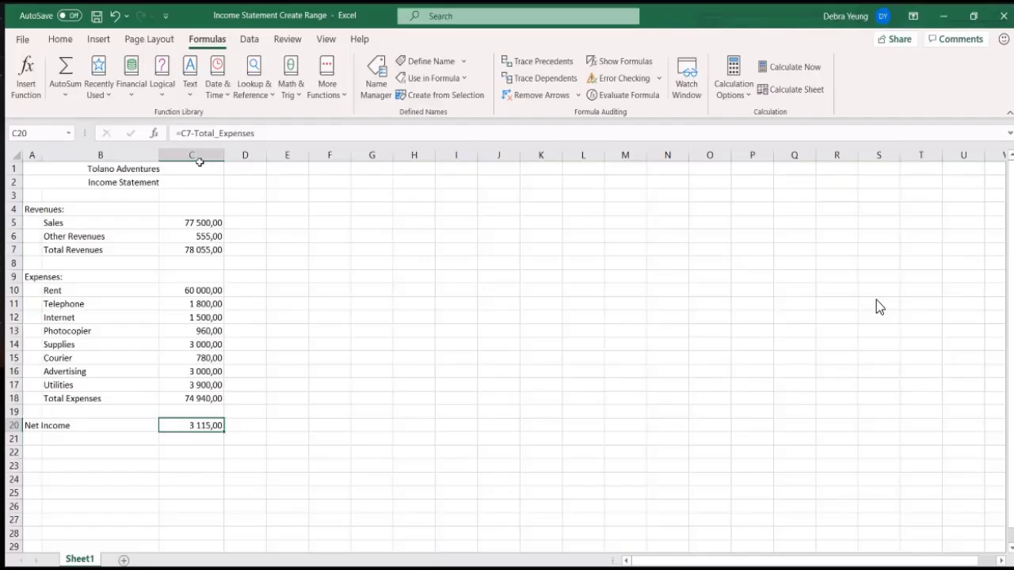
- Use Define Name to give the Net Income cell C20 the name TOTAL
left_click(445, 65)
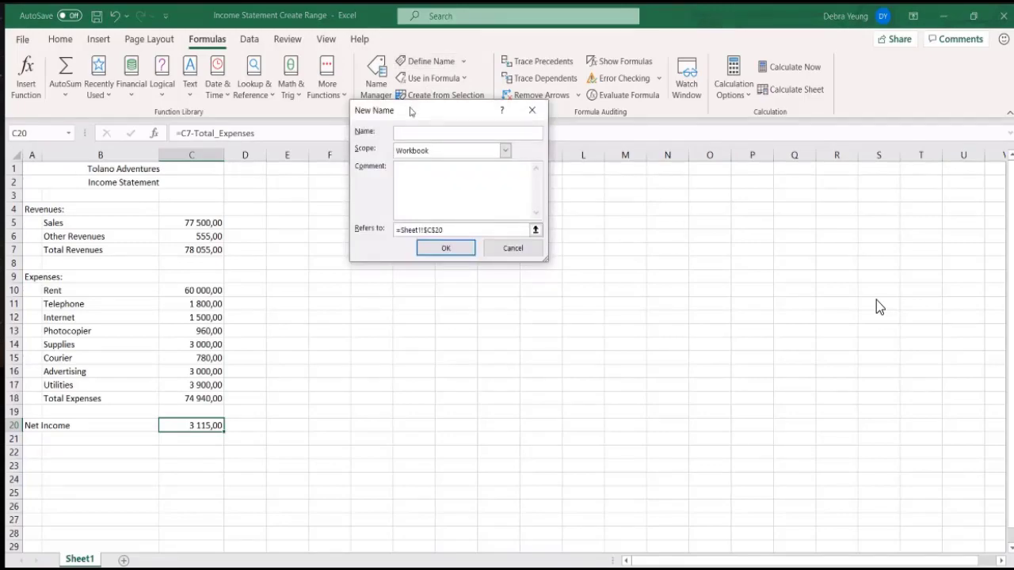
type("TOTAL")
key("Return")
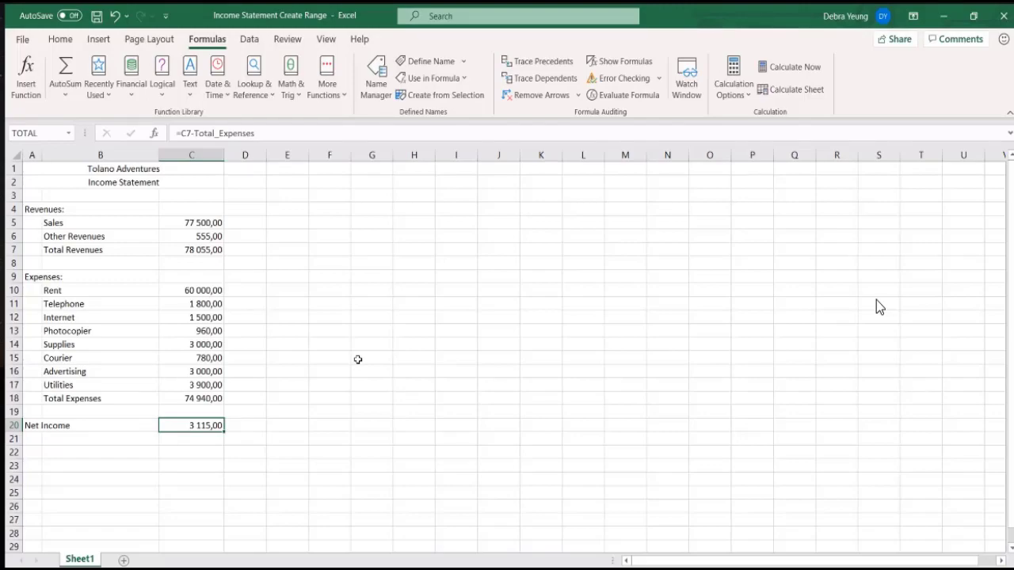
left_click(189, 401)
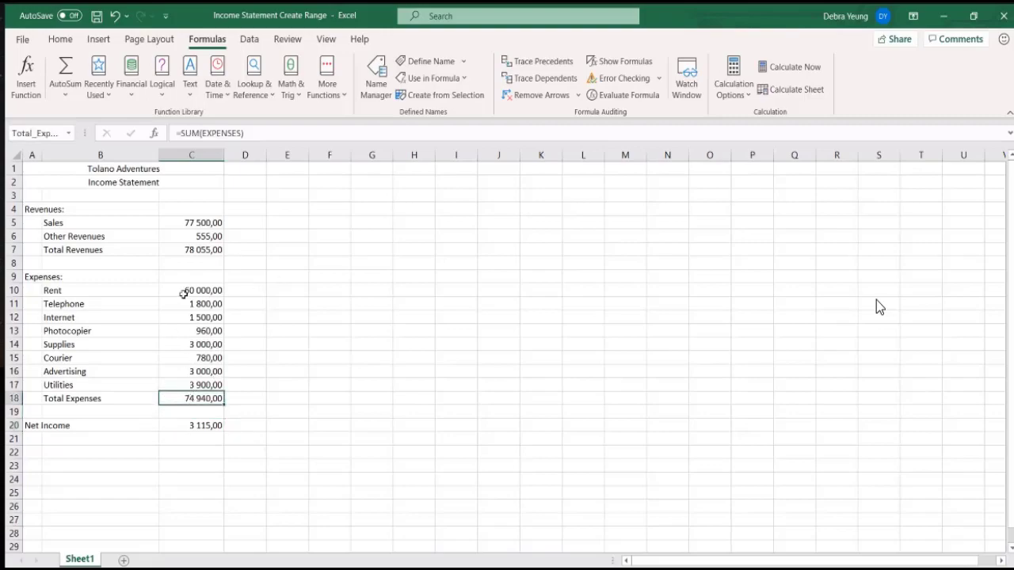
left_click(176, 247)
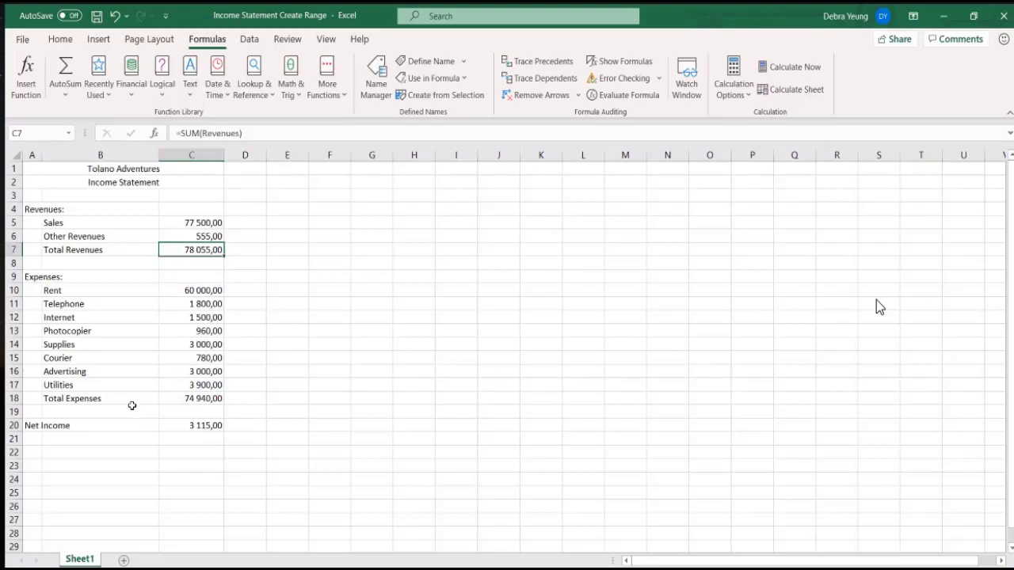
left_click(199, 427)
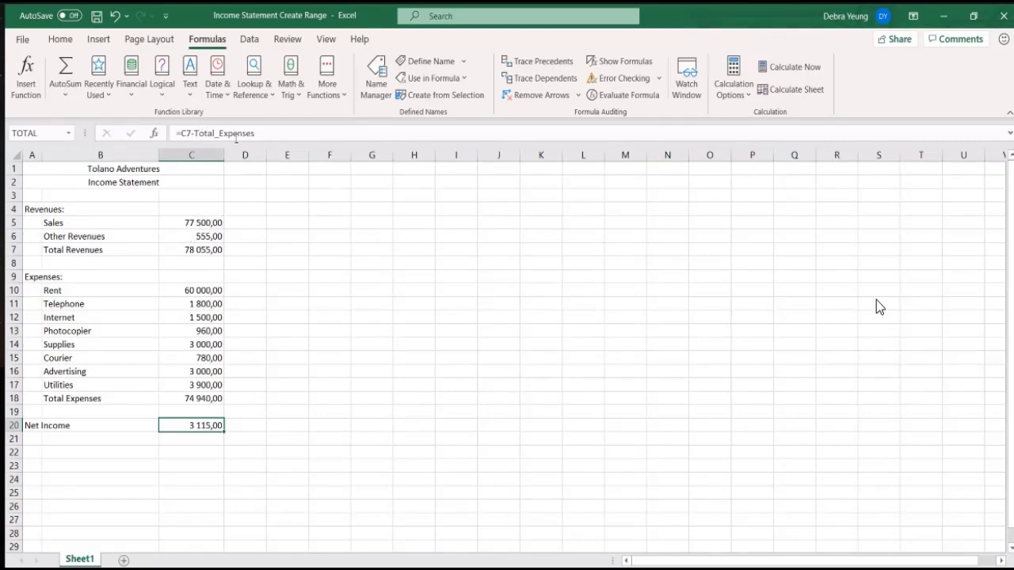
left_click(183, 402)
left_click(184, 423)
left_click(109, 170)
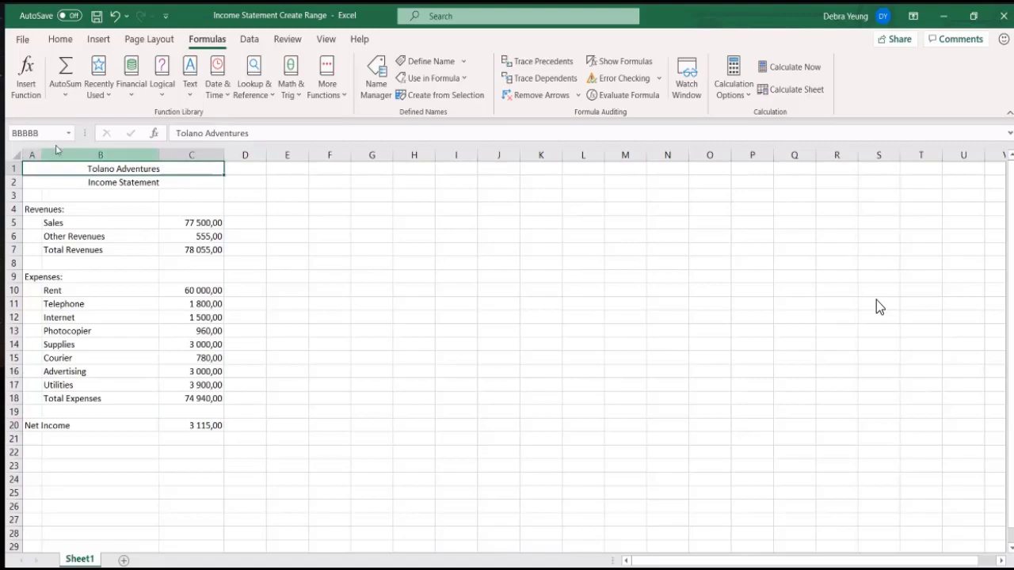
left_click(92, 187)
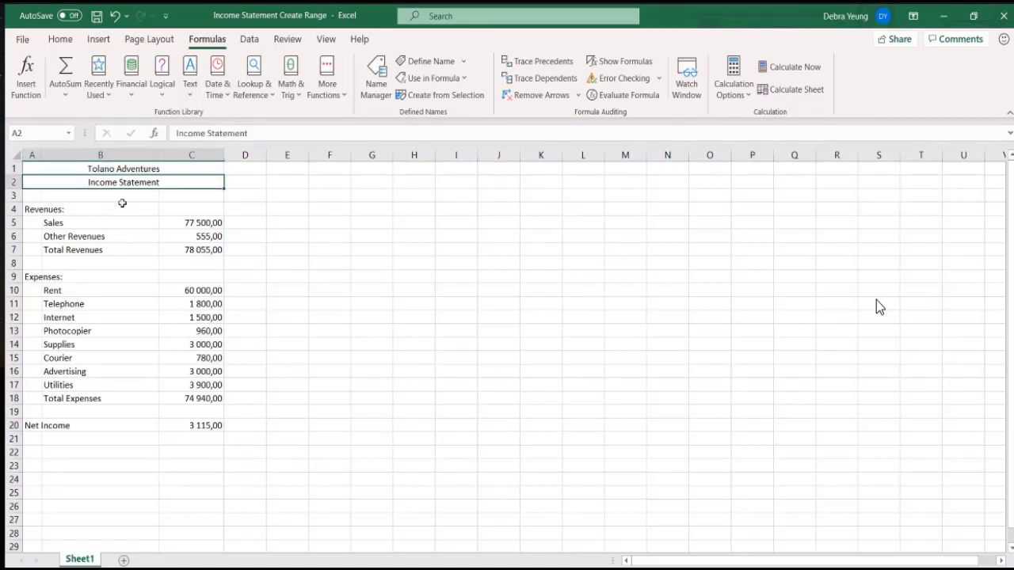
key("Down")
type("\\")
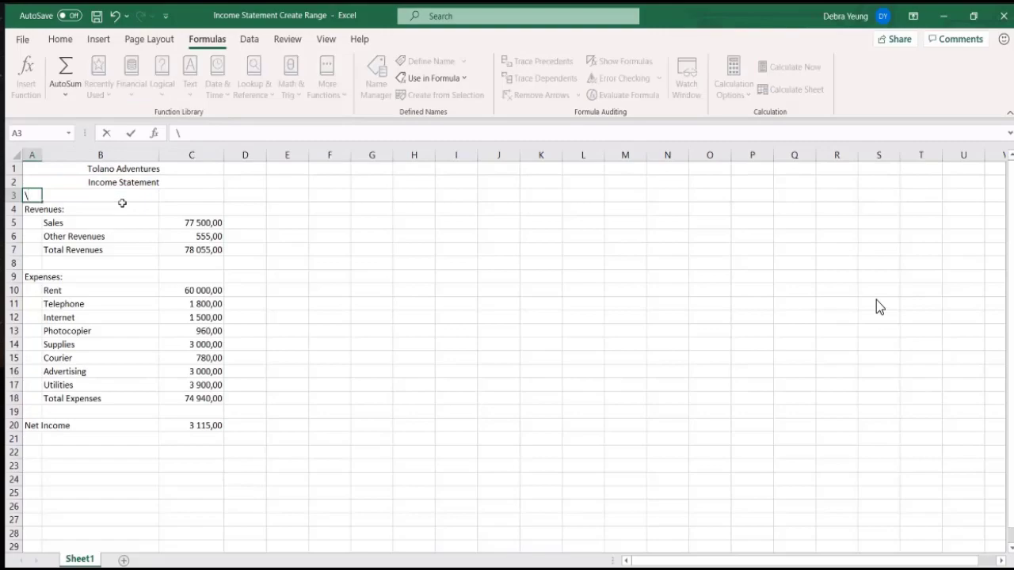
key("Escape")
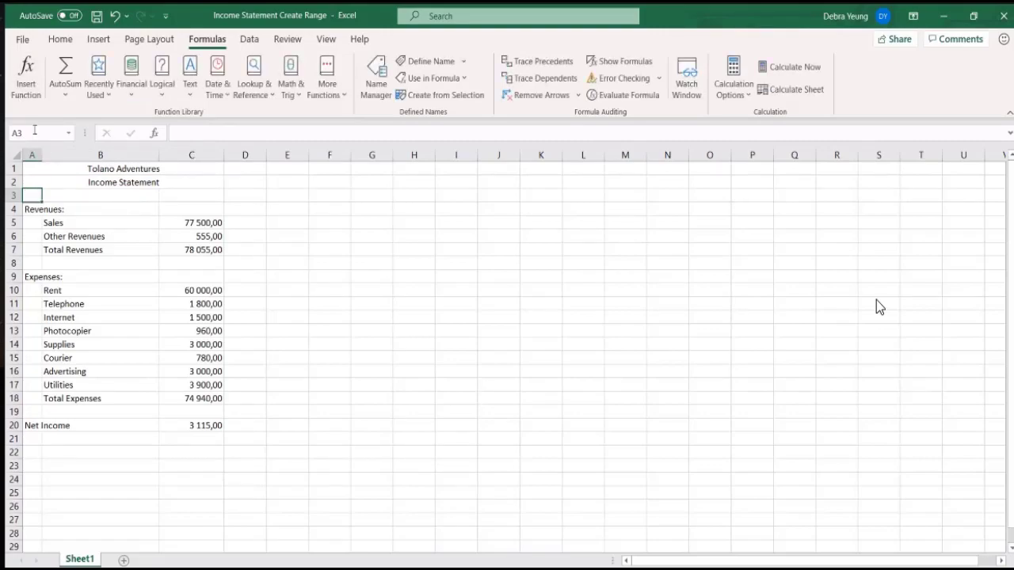
left_click(101, 237)
left_click(80, 196)
left_click(84, 182)
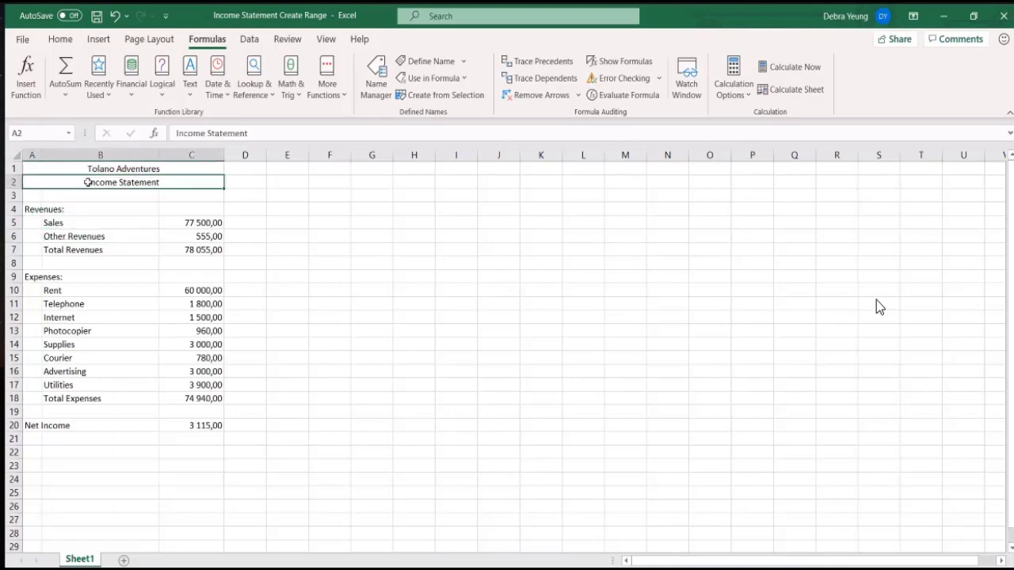
left_click(36, 137)
key("Escape")
type("\\")
- Check the C10:C17 expense range, then begin =AVERAGE( in G12 via autocomplete
left_click(330, 442)
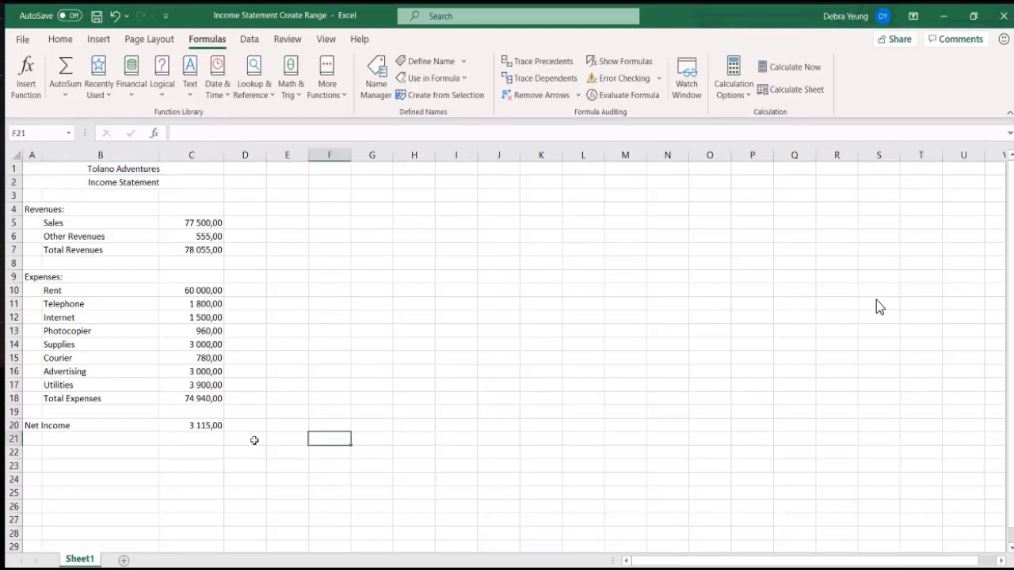
left_click_drag(184, 292, 193, 385)
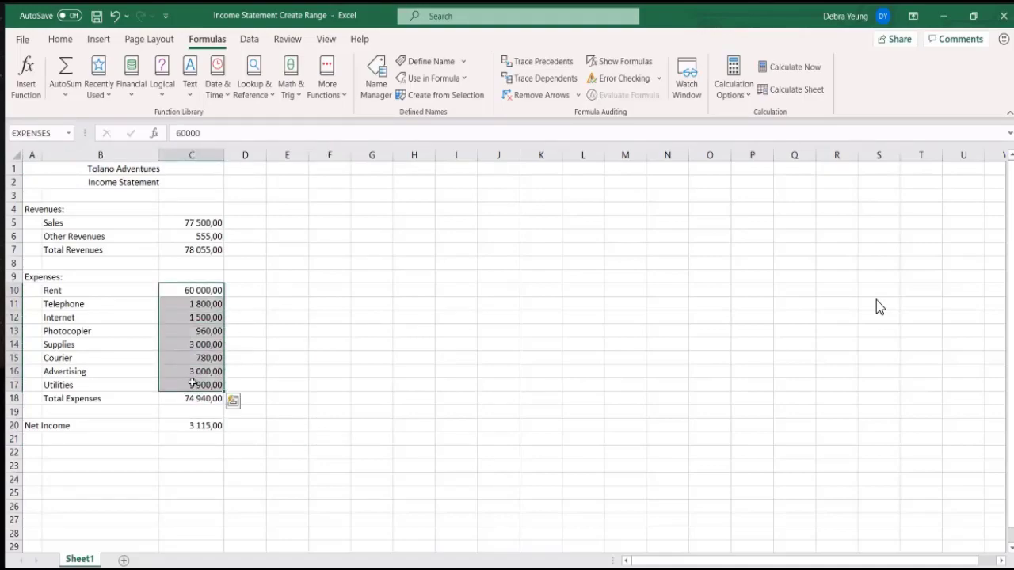
left_click(368, 314)
type("=")
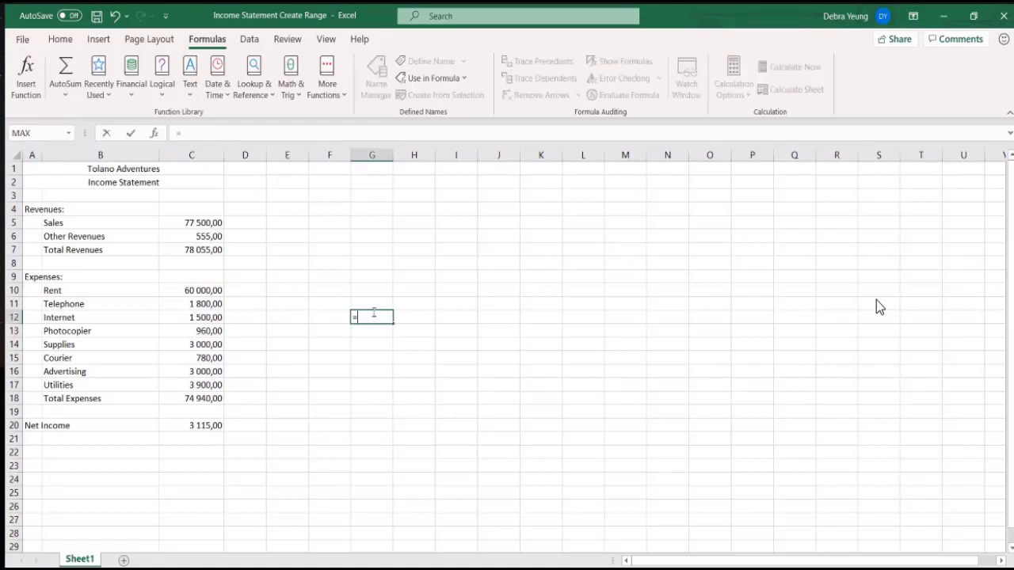
type("AVER")
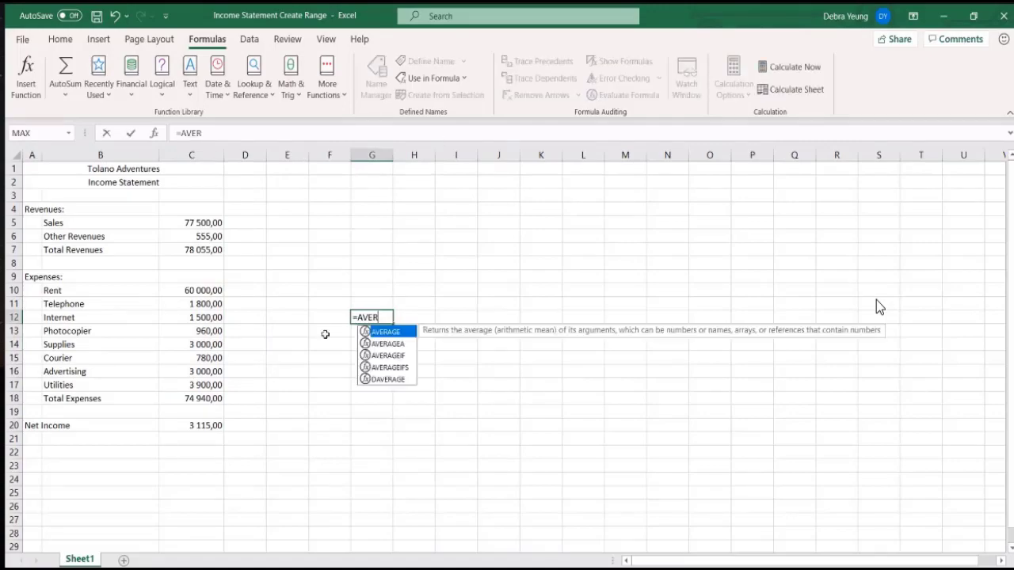
double_click(372, 333)
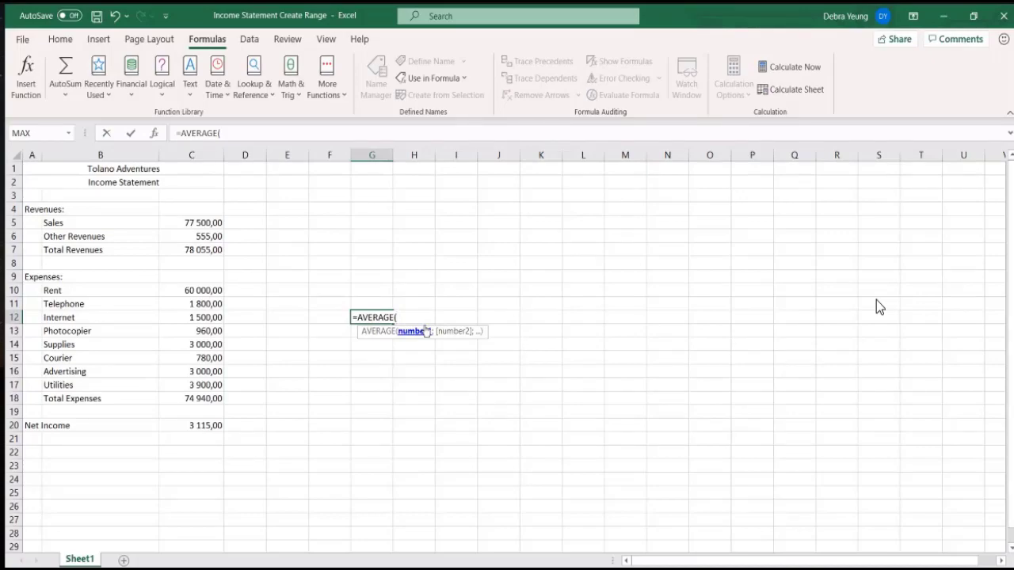
type("T")
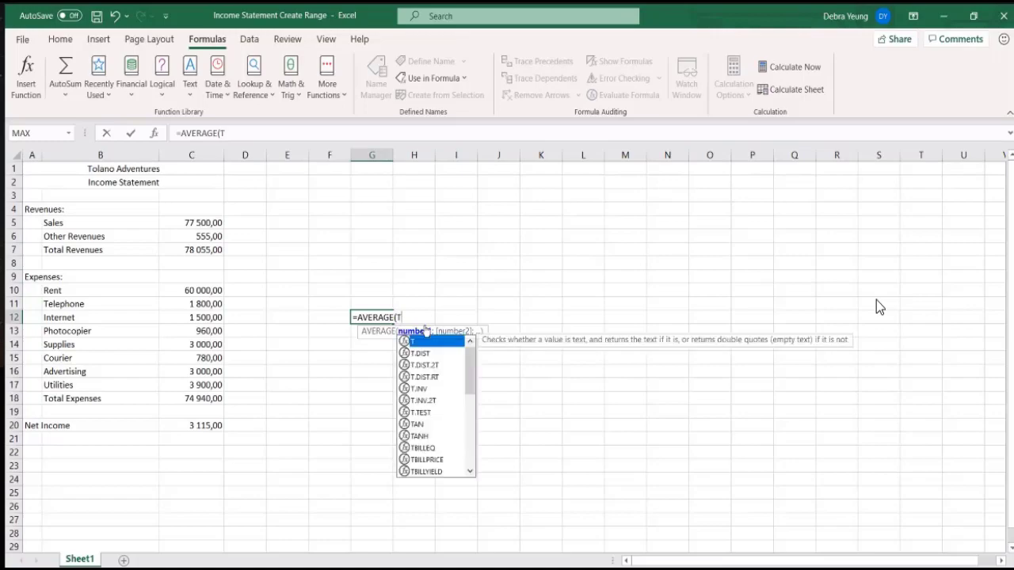
key("BackSpace")
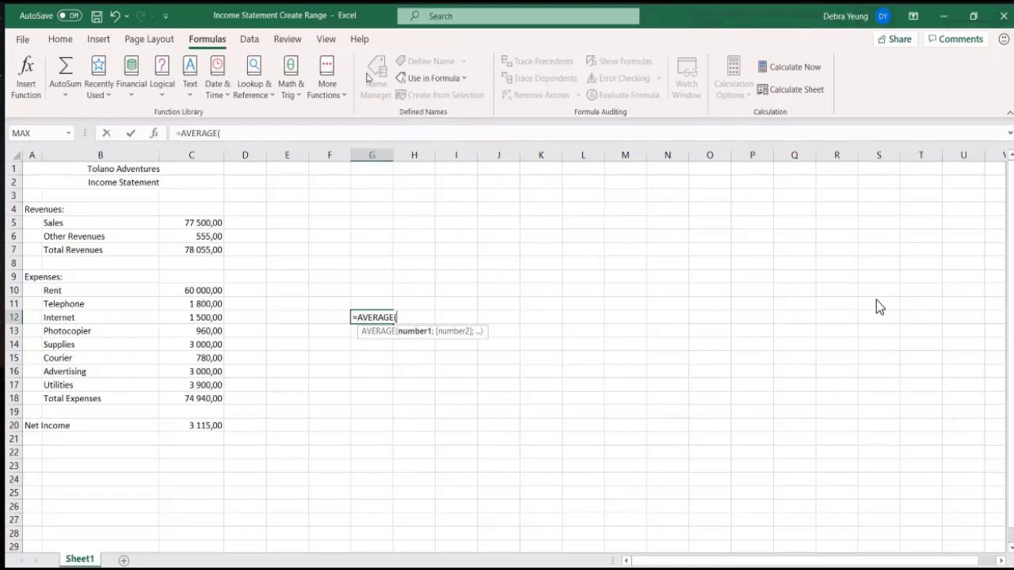
- Insert EXPENSES from Use in Formula to complete =AVERAGE(EXPENSES), giving 9367,5
left_click(466, 79)
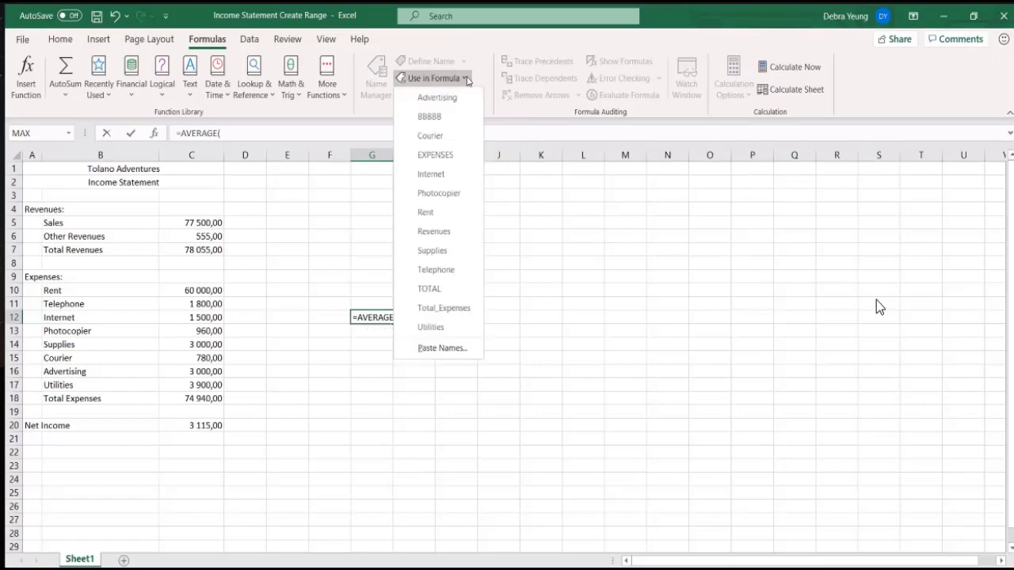
left_click(430, 153)
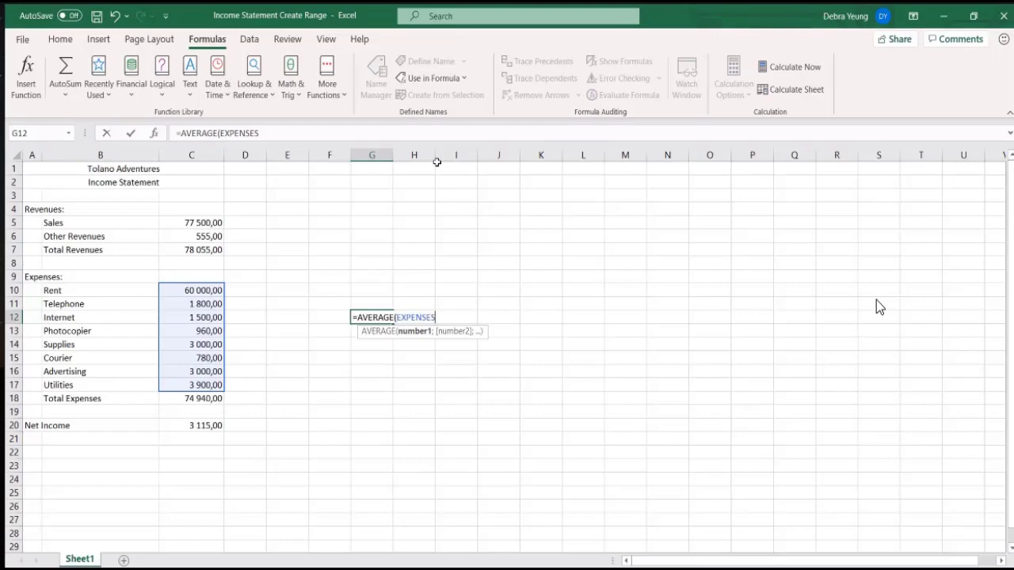
key("Return")
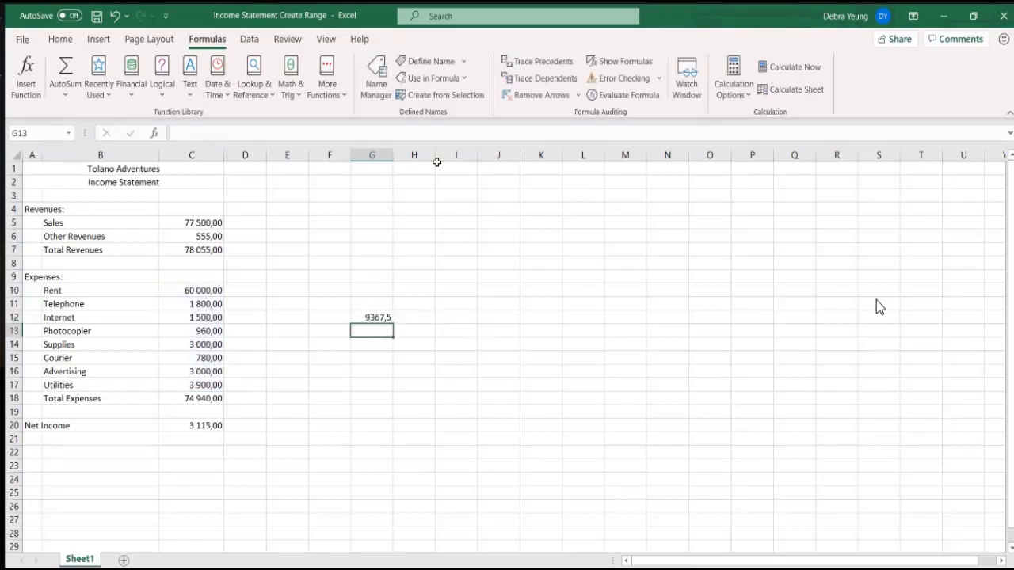